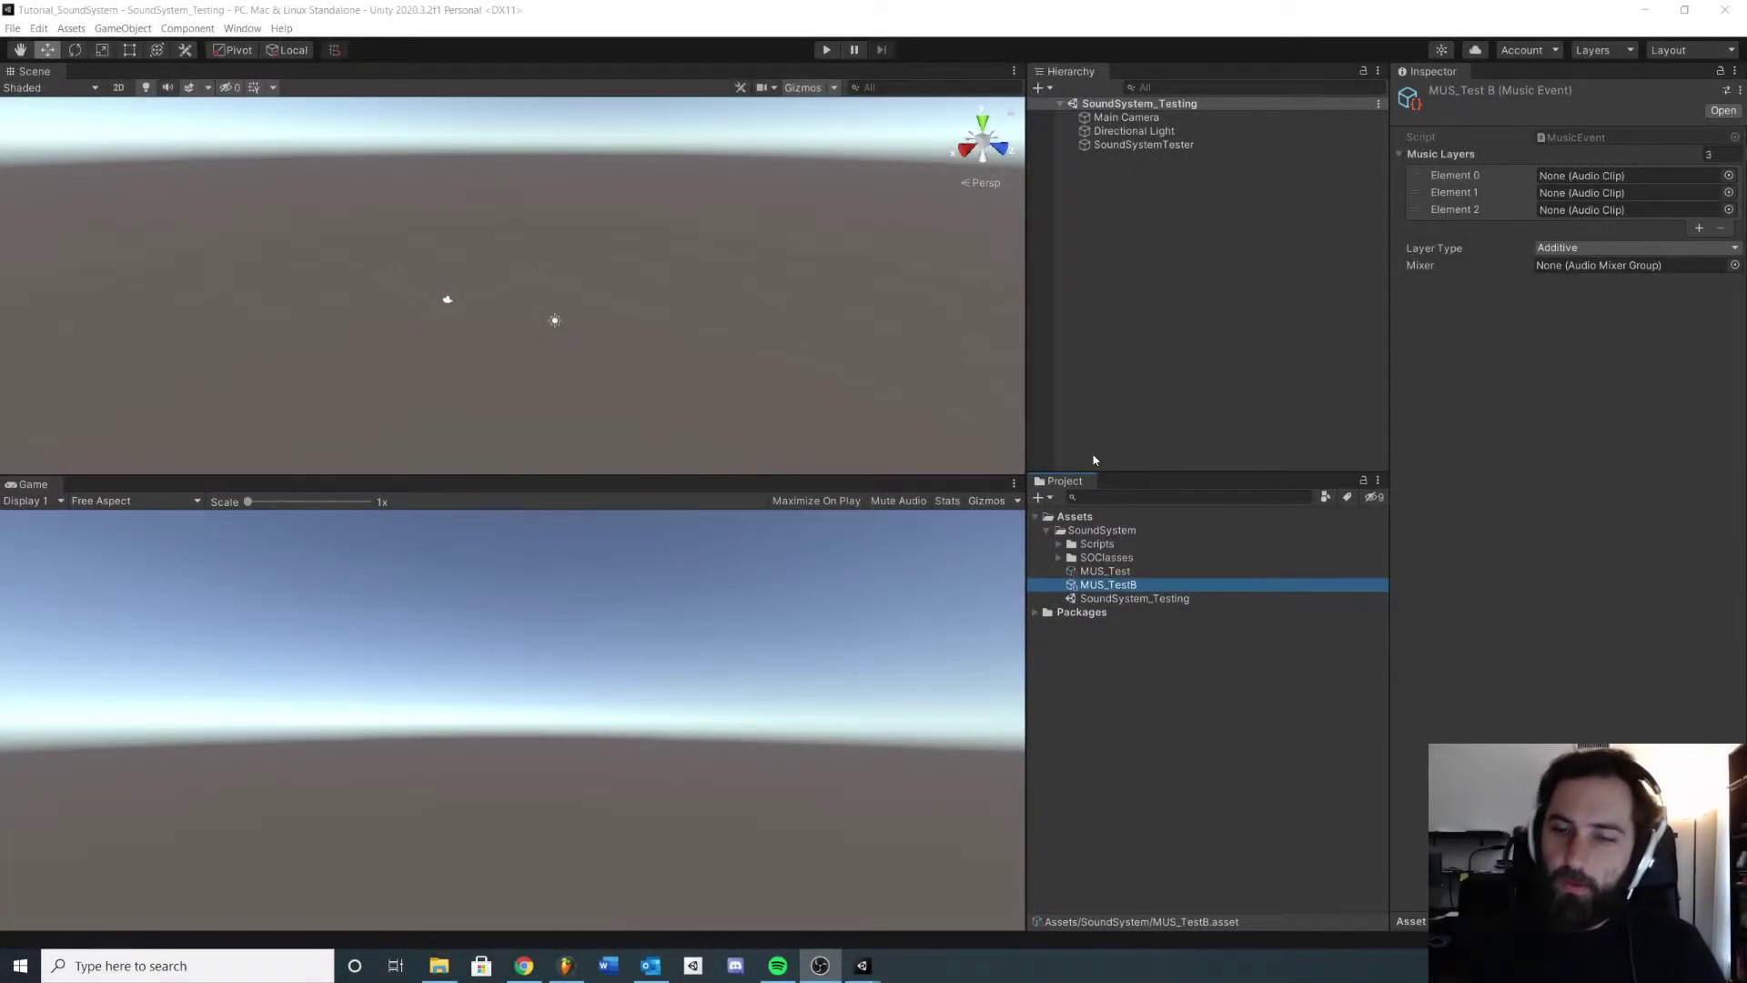
Check the MUS_Test and MUS_TestB event layers, then mute Tracks 6, 7 and 9
{"action": "left_click", "coordinate": [1091, 571]}
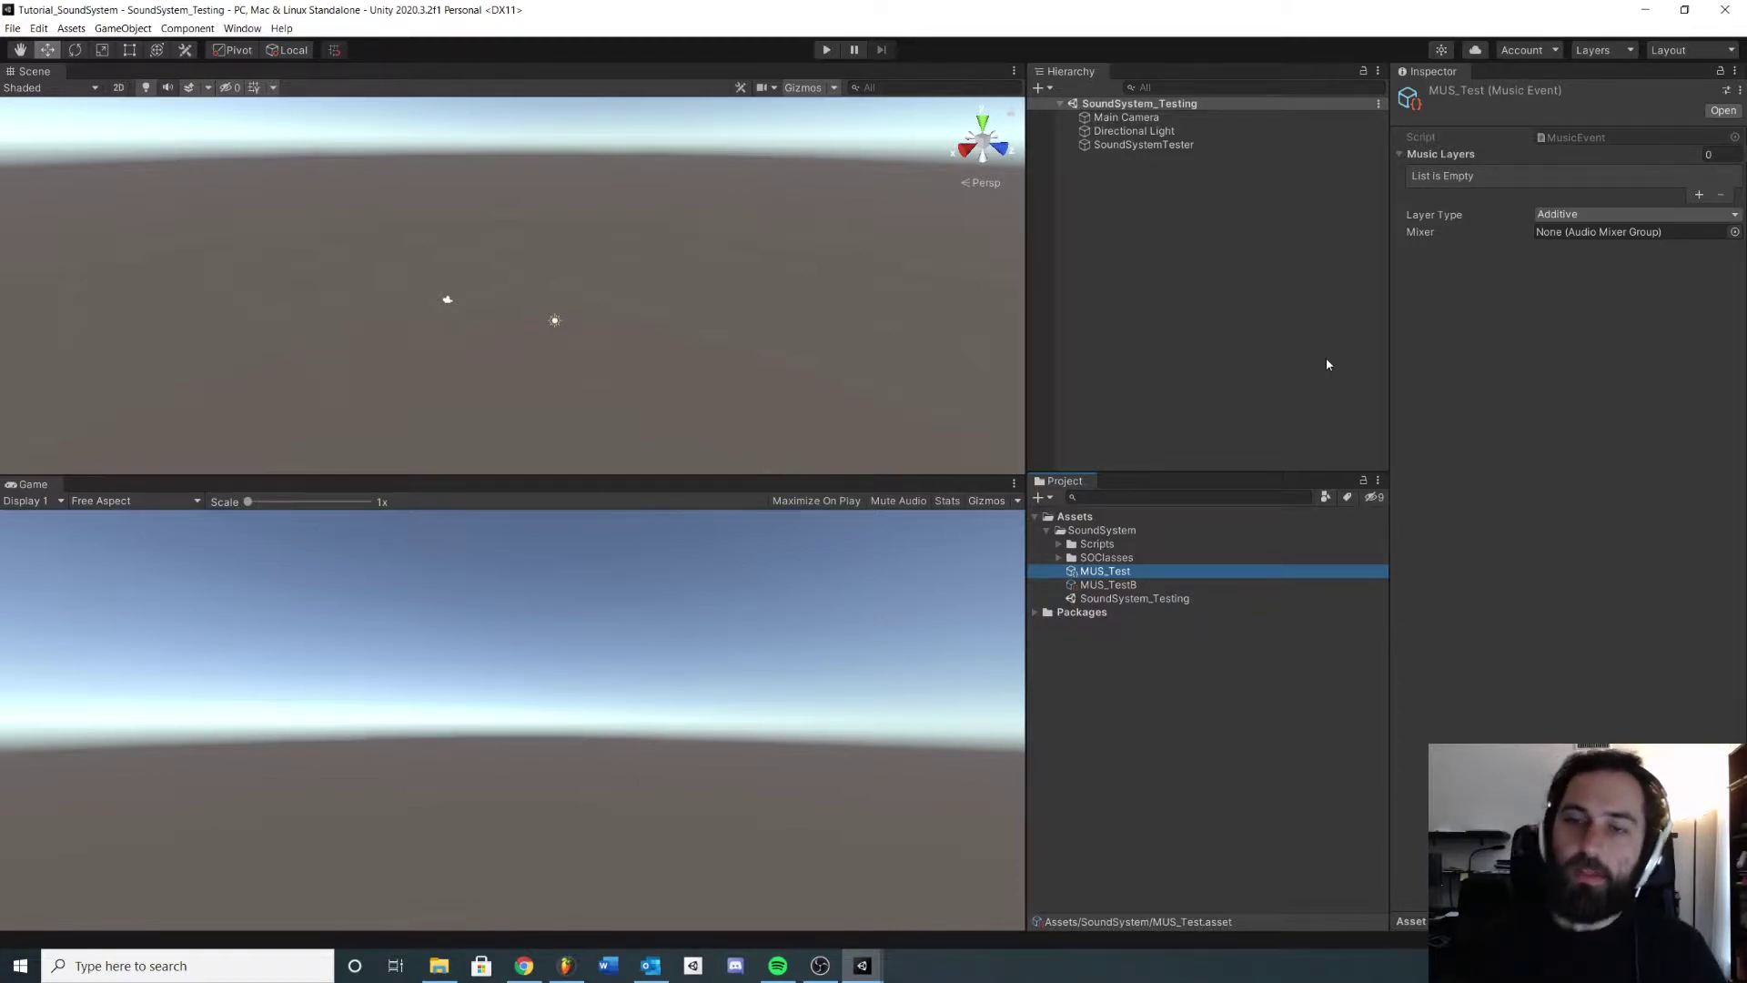
{"action": "left_click", "coordinate": [1101, 585]}
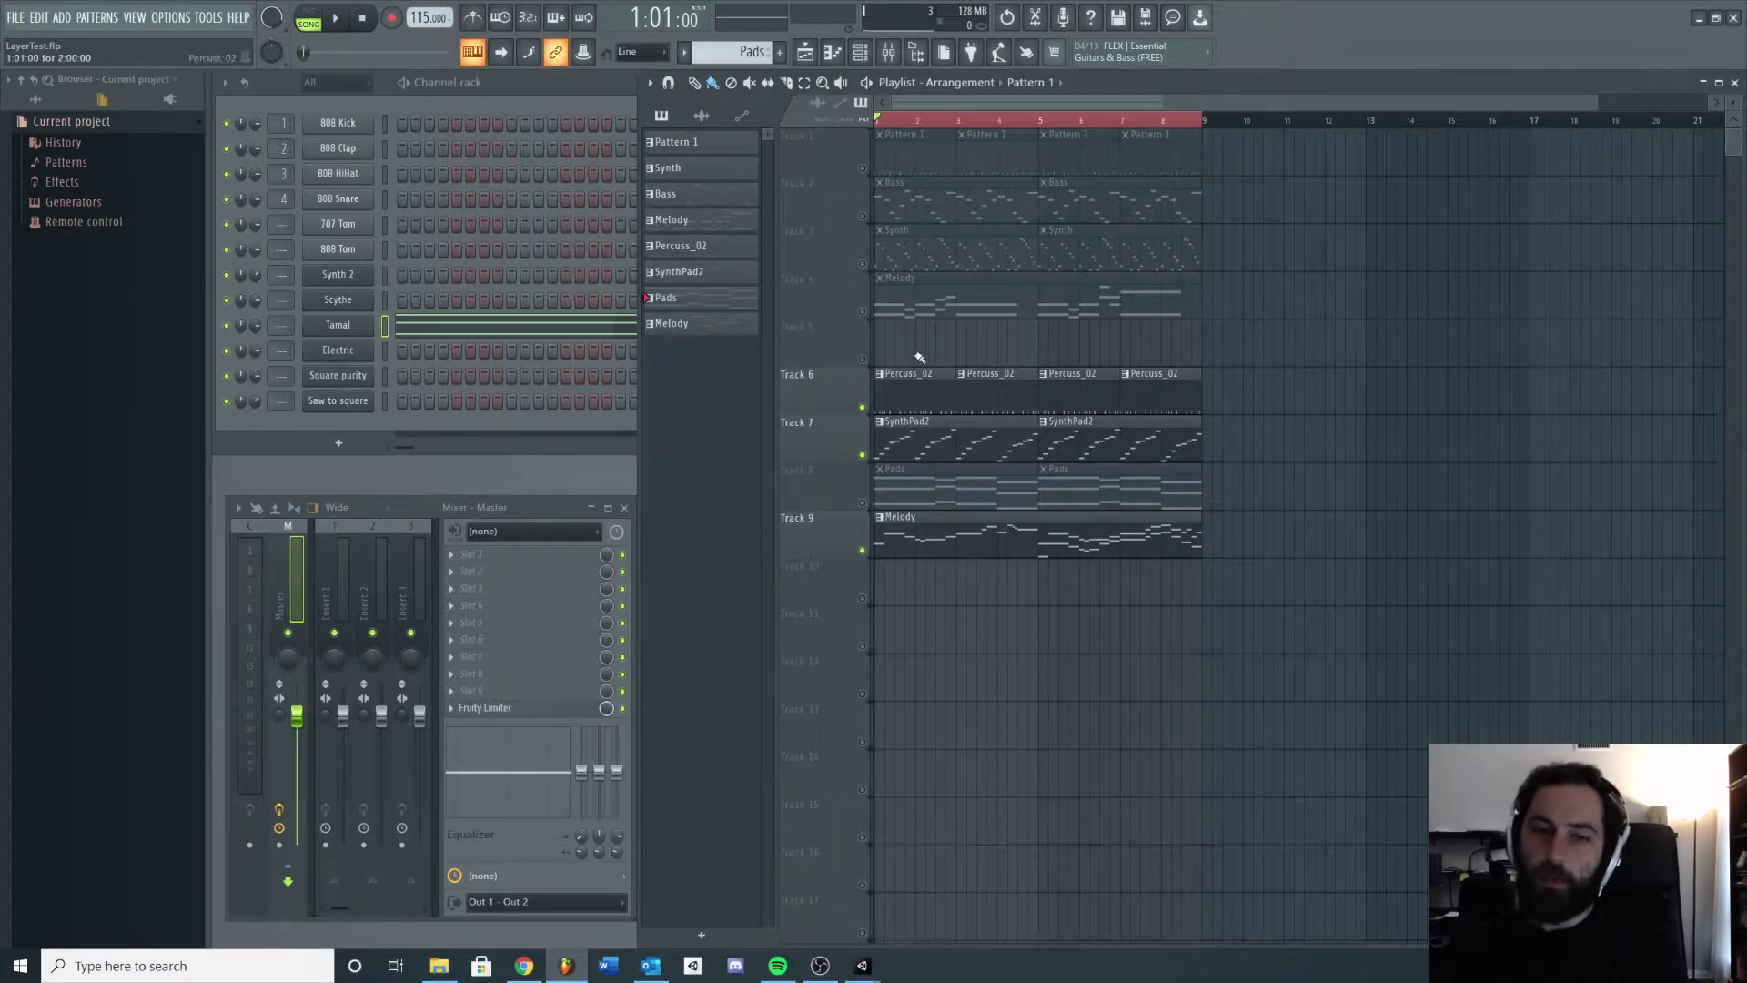
{"action": "left_click", "coordinate": [863, 455]}
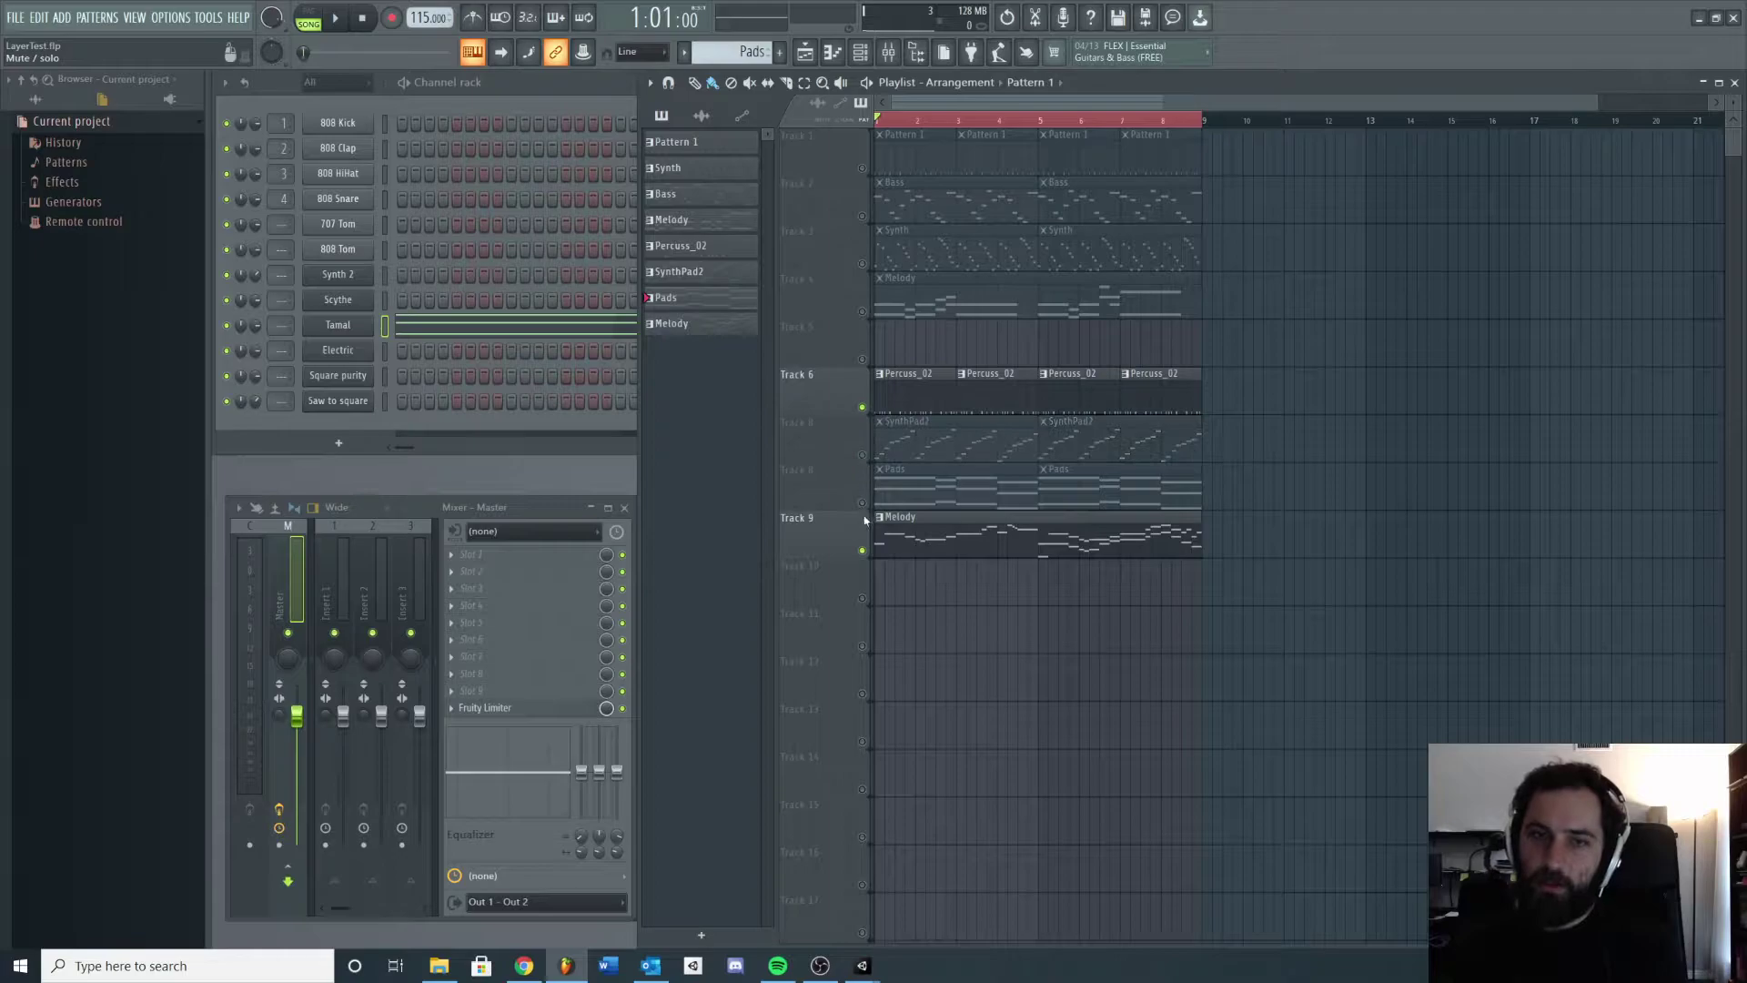
{"action": "left_click", "coordinate": [863, 549]}
{"action": "left_click", "coordinate": [862, 407]}
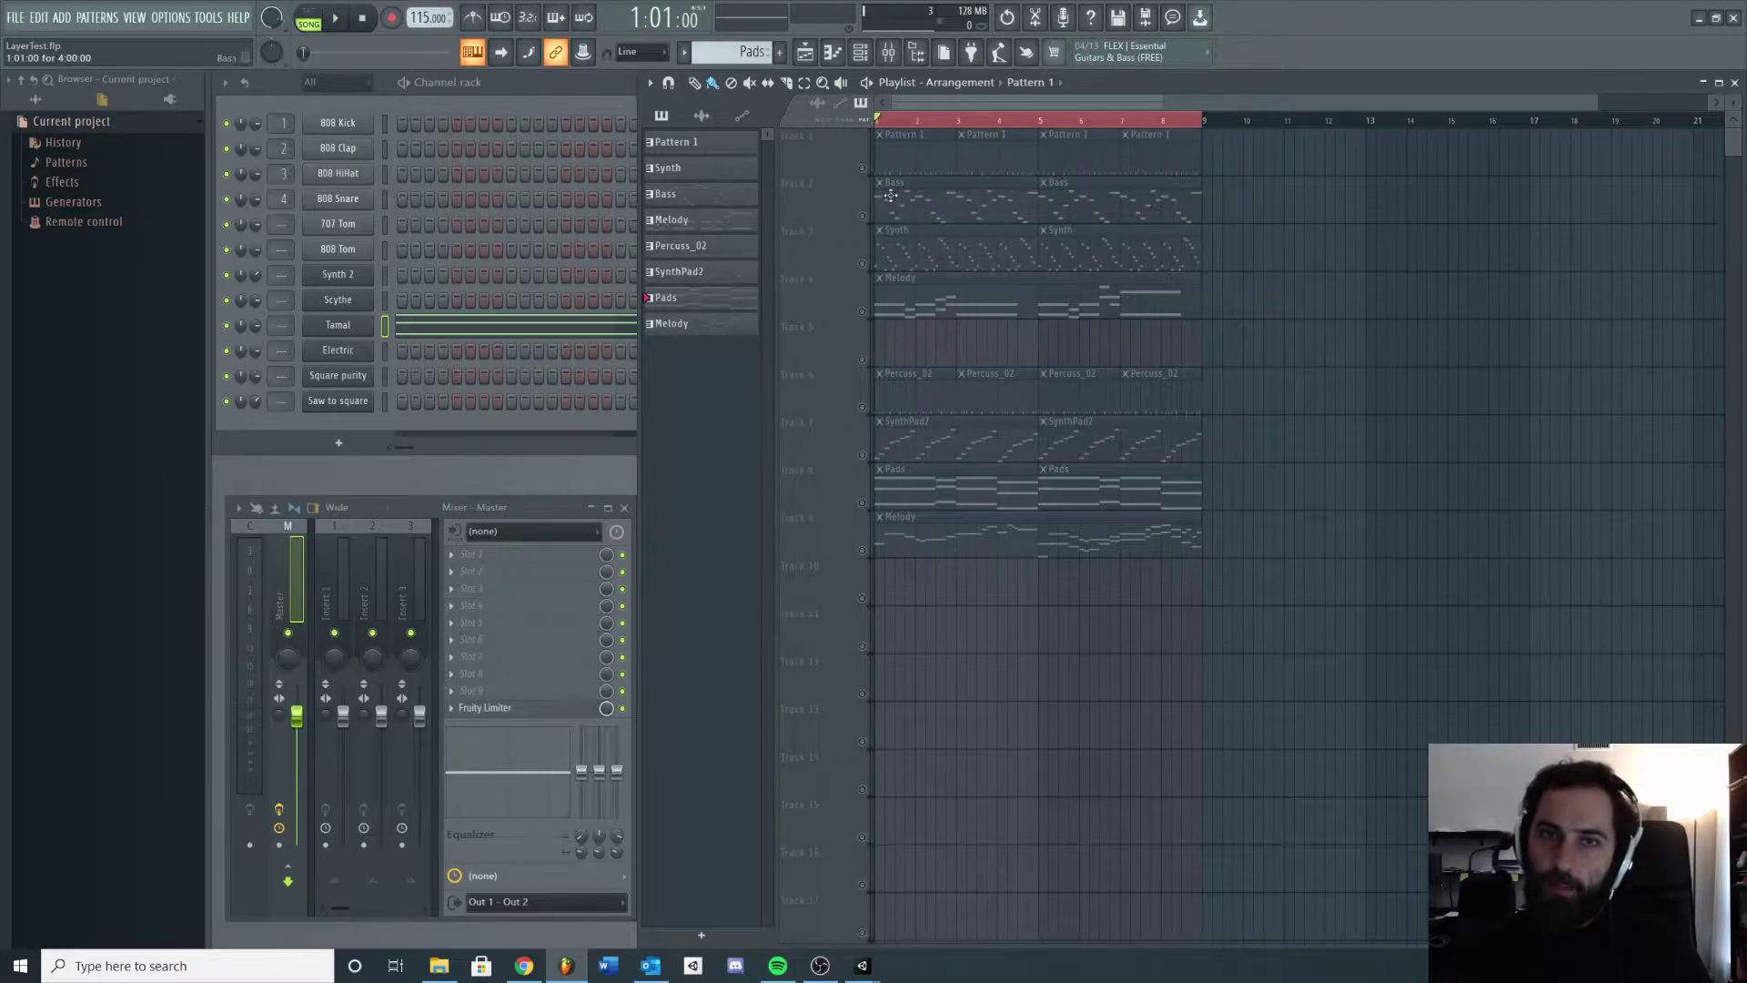
Toggle Tracks 1–4 on and off, leaving all four muted
{"action": "left_click", "coordinate": [862, 312]}
{"action": "left_click", "coordinate": [863, 261]}
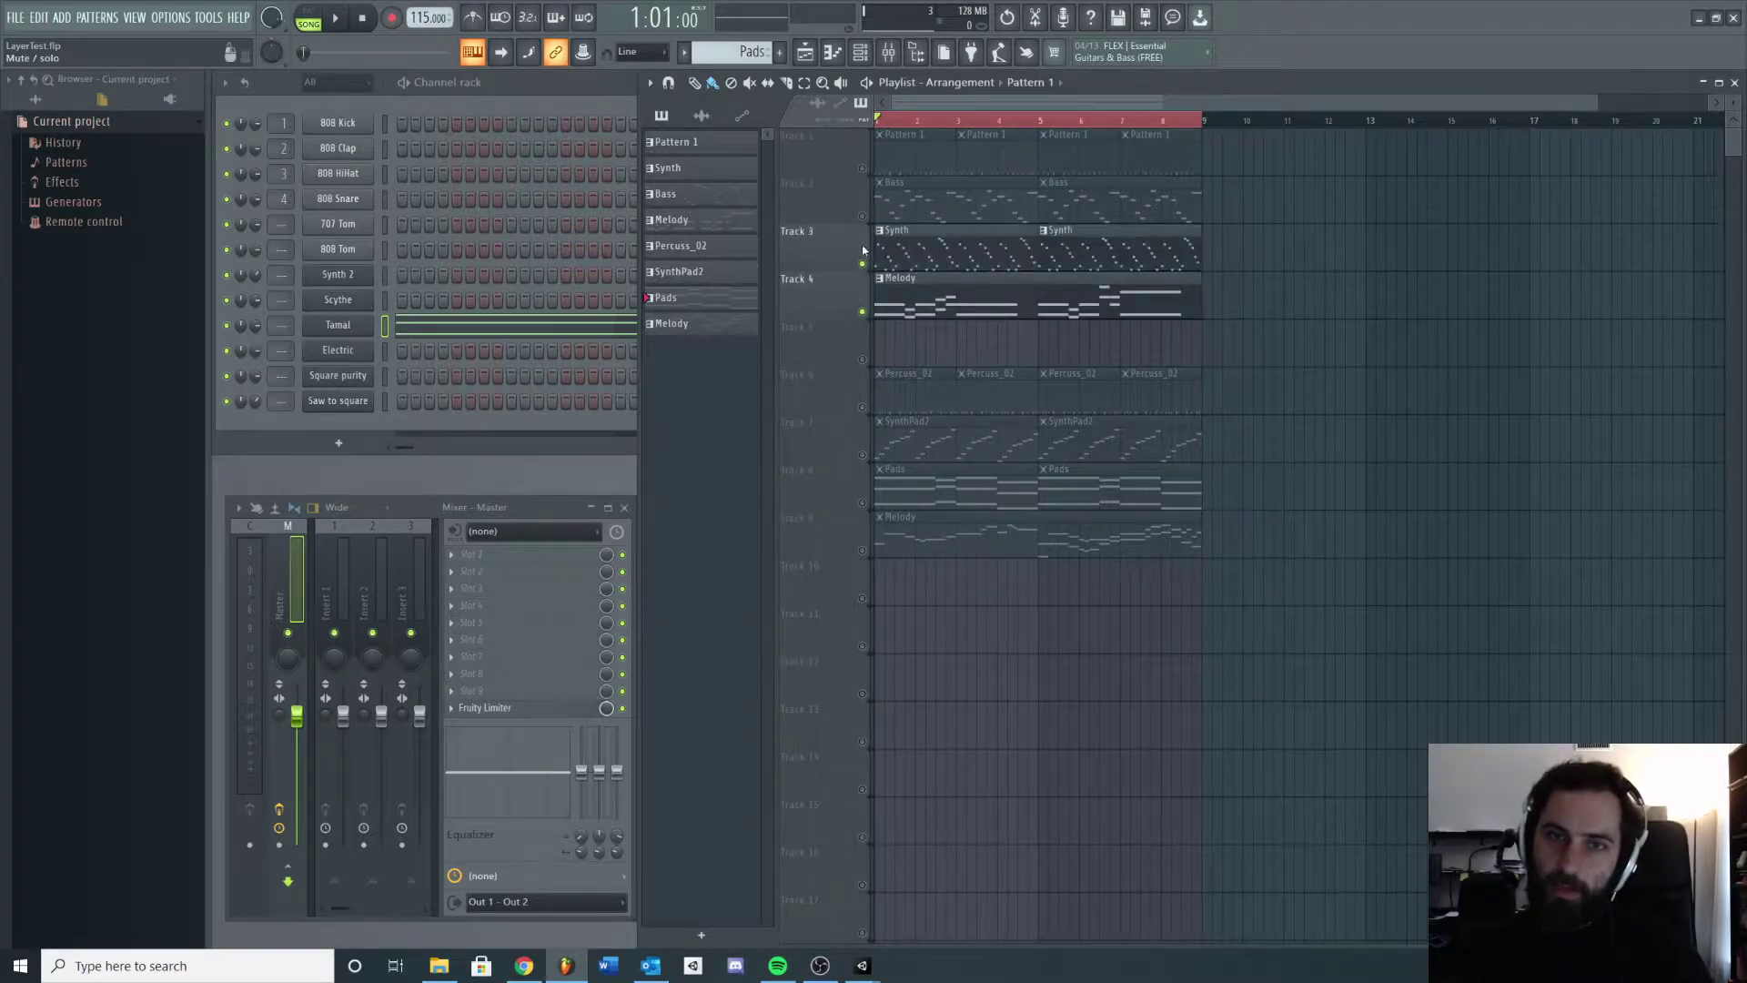
{"action": "left_click", "coordinate": [862, 216]}
{"action": "left_click", "coordinate": [862, 168]}
{"action": "left_click", "coordinate": [862, 168]}
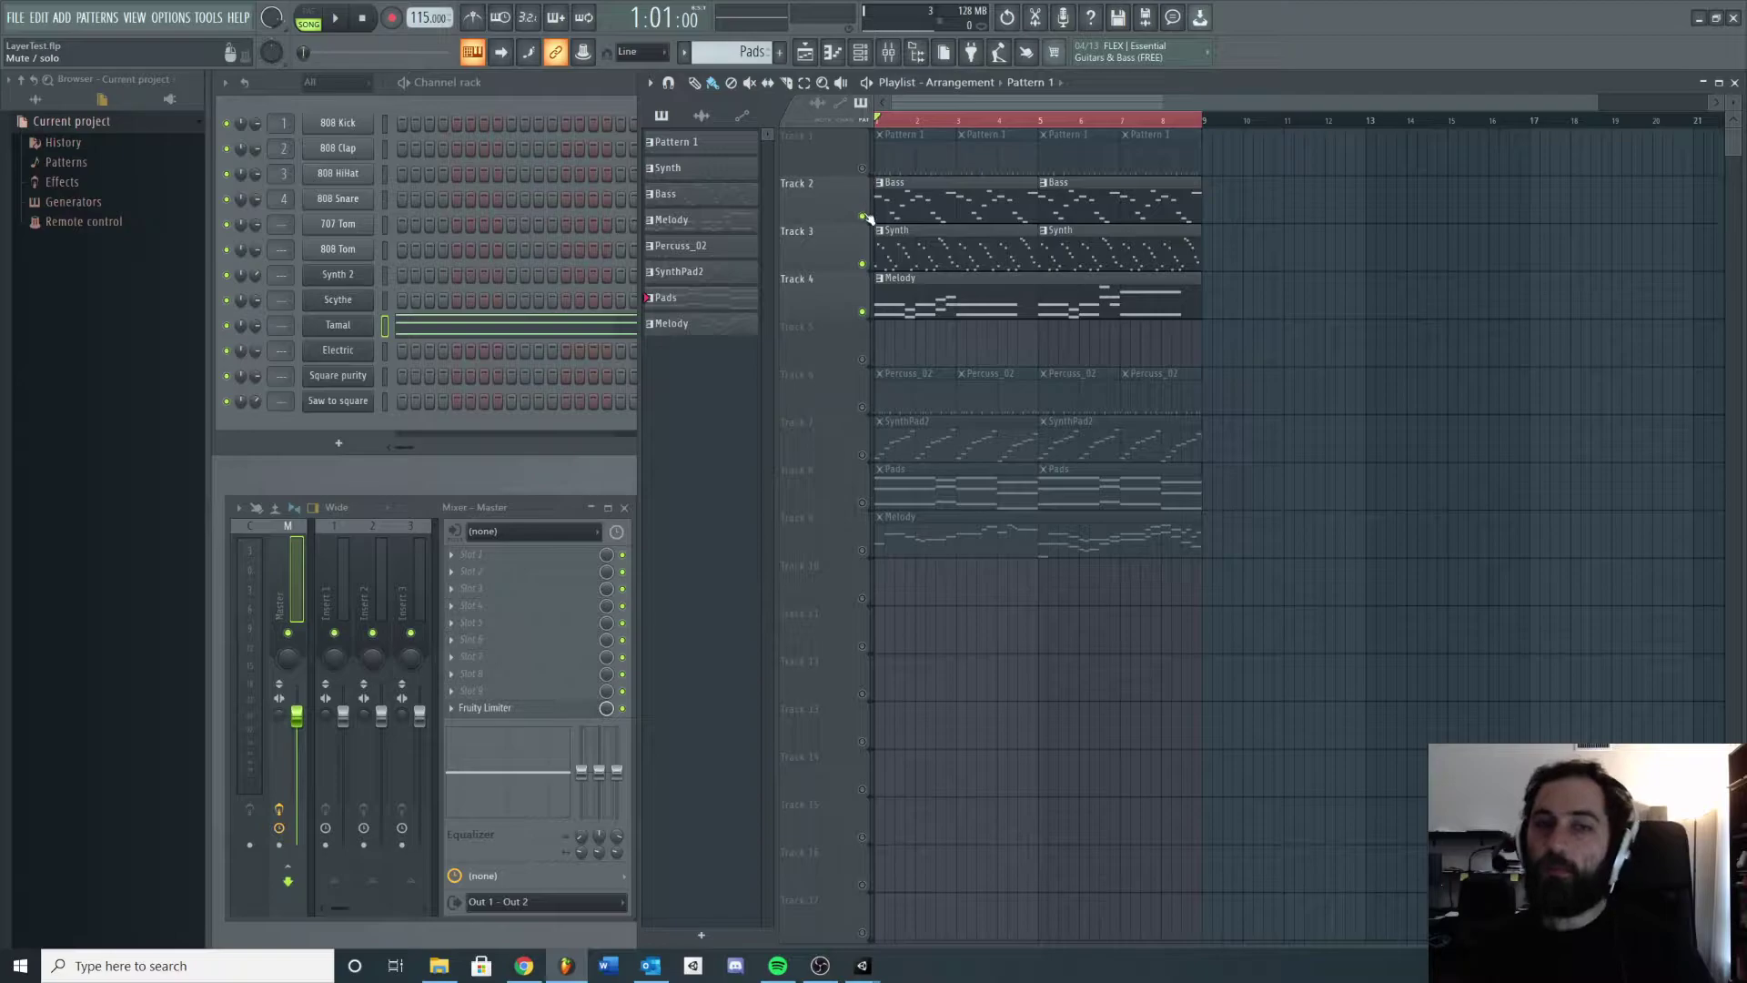
{"action": "left_click", "coordinate": [863, 216]}
{"action": "left_click", "coordinate": [863, 264]}
{"action": "left_click", "coordinate": [862, 312]}
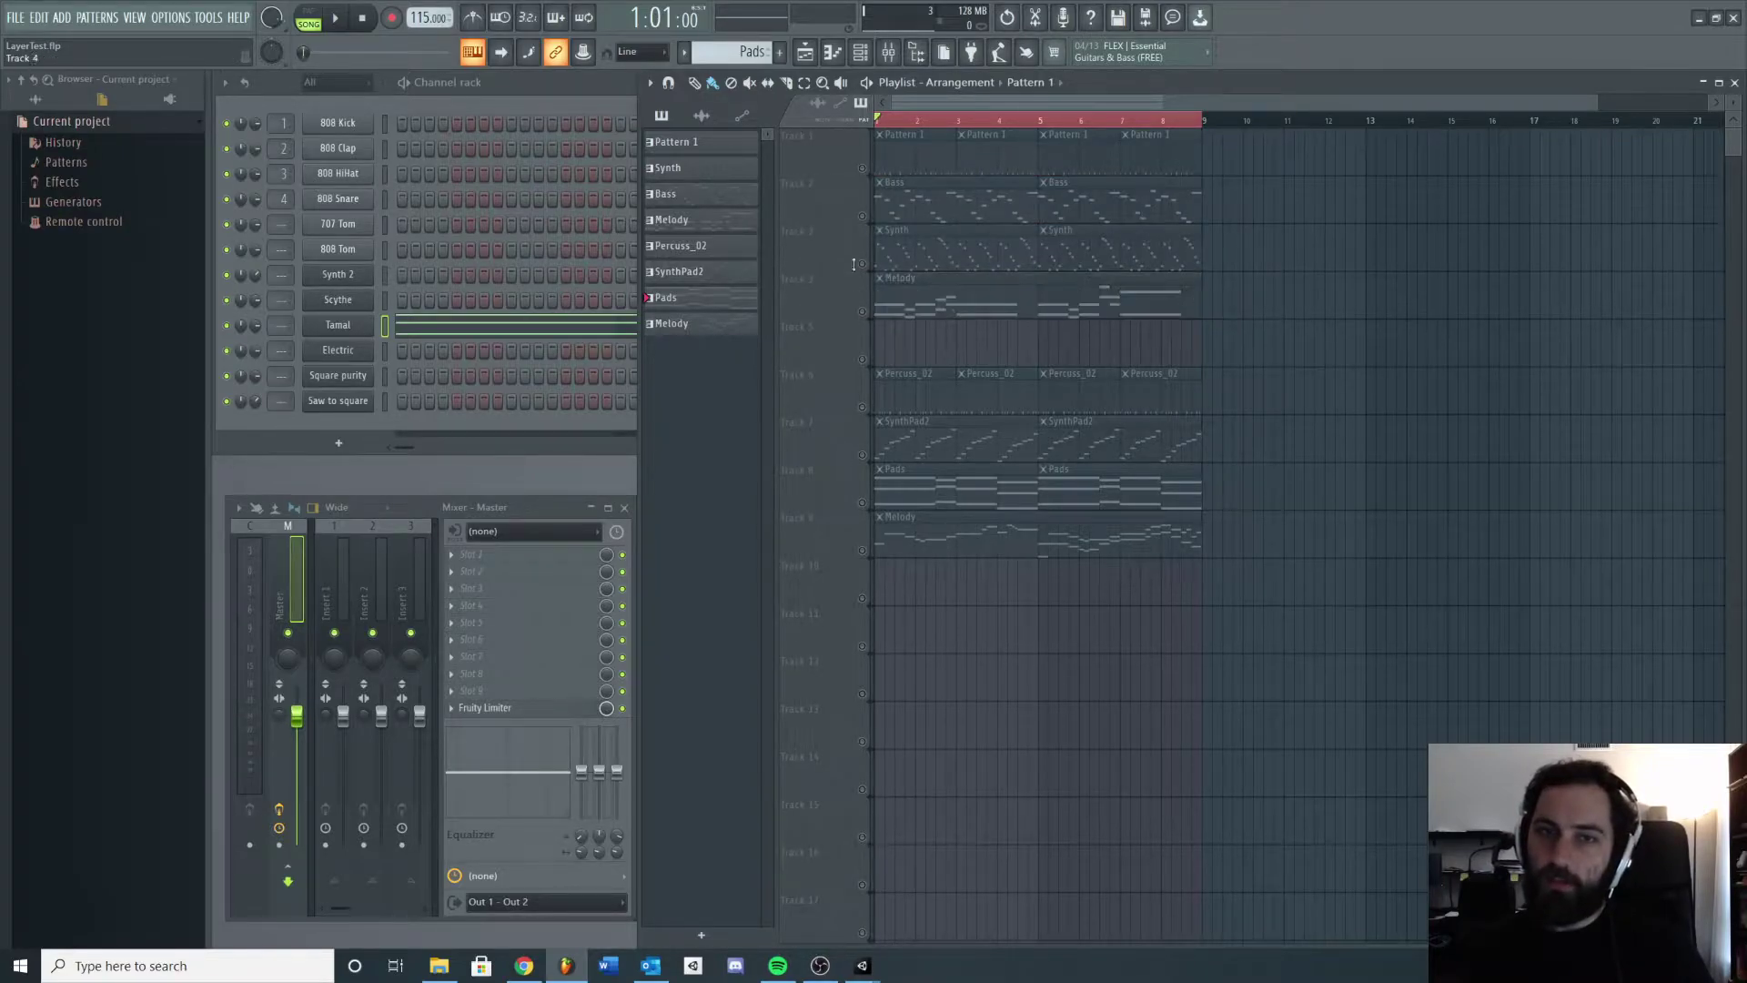
Unmute only Track 1 and play the song to hear its Pattern 1 layer alone
{"action": "left_click", "coordinate": [862, 169]}
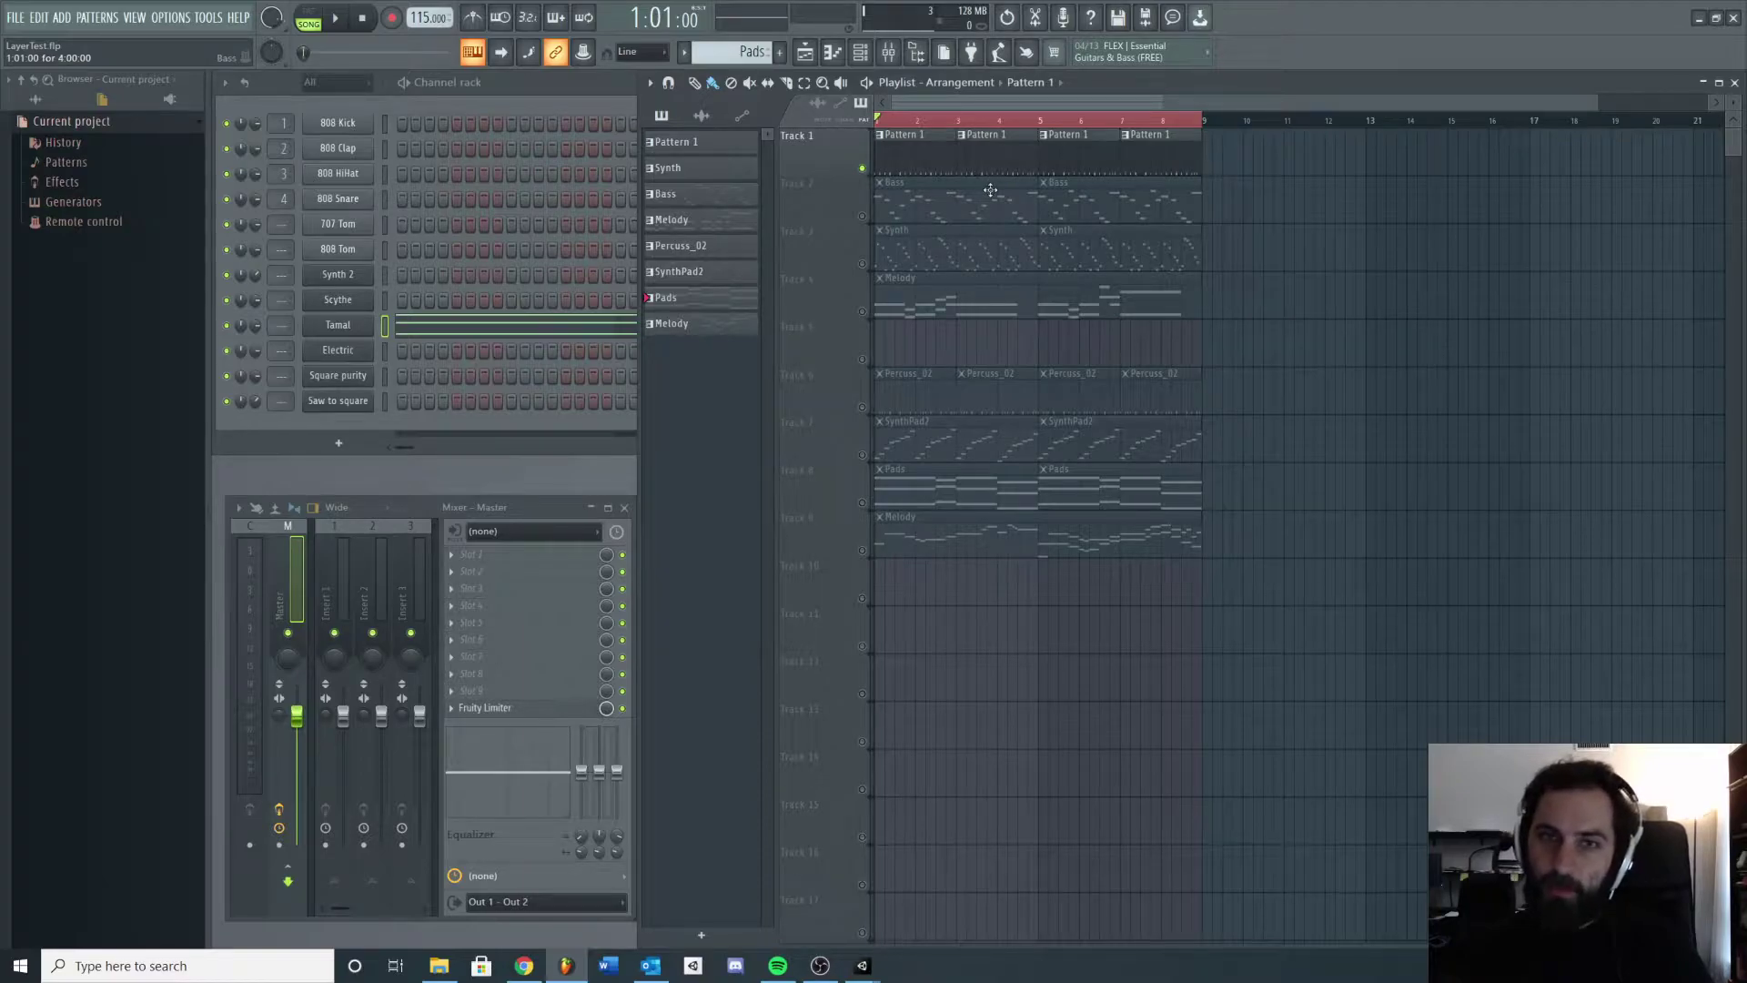
{"action": "key", "text": "space"}
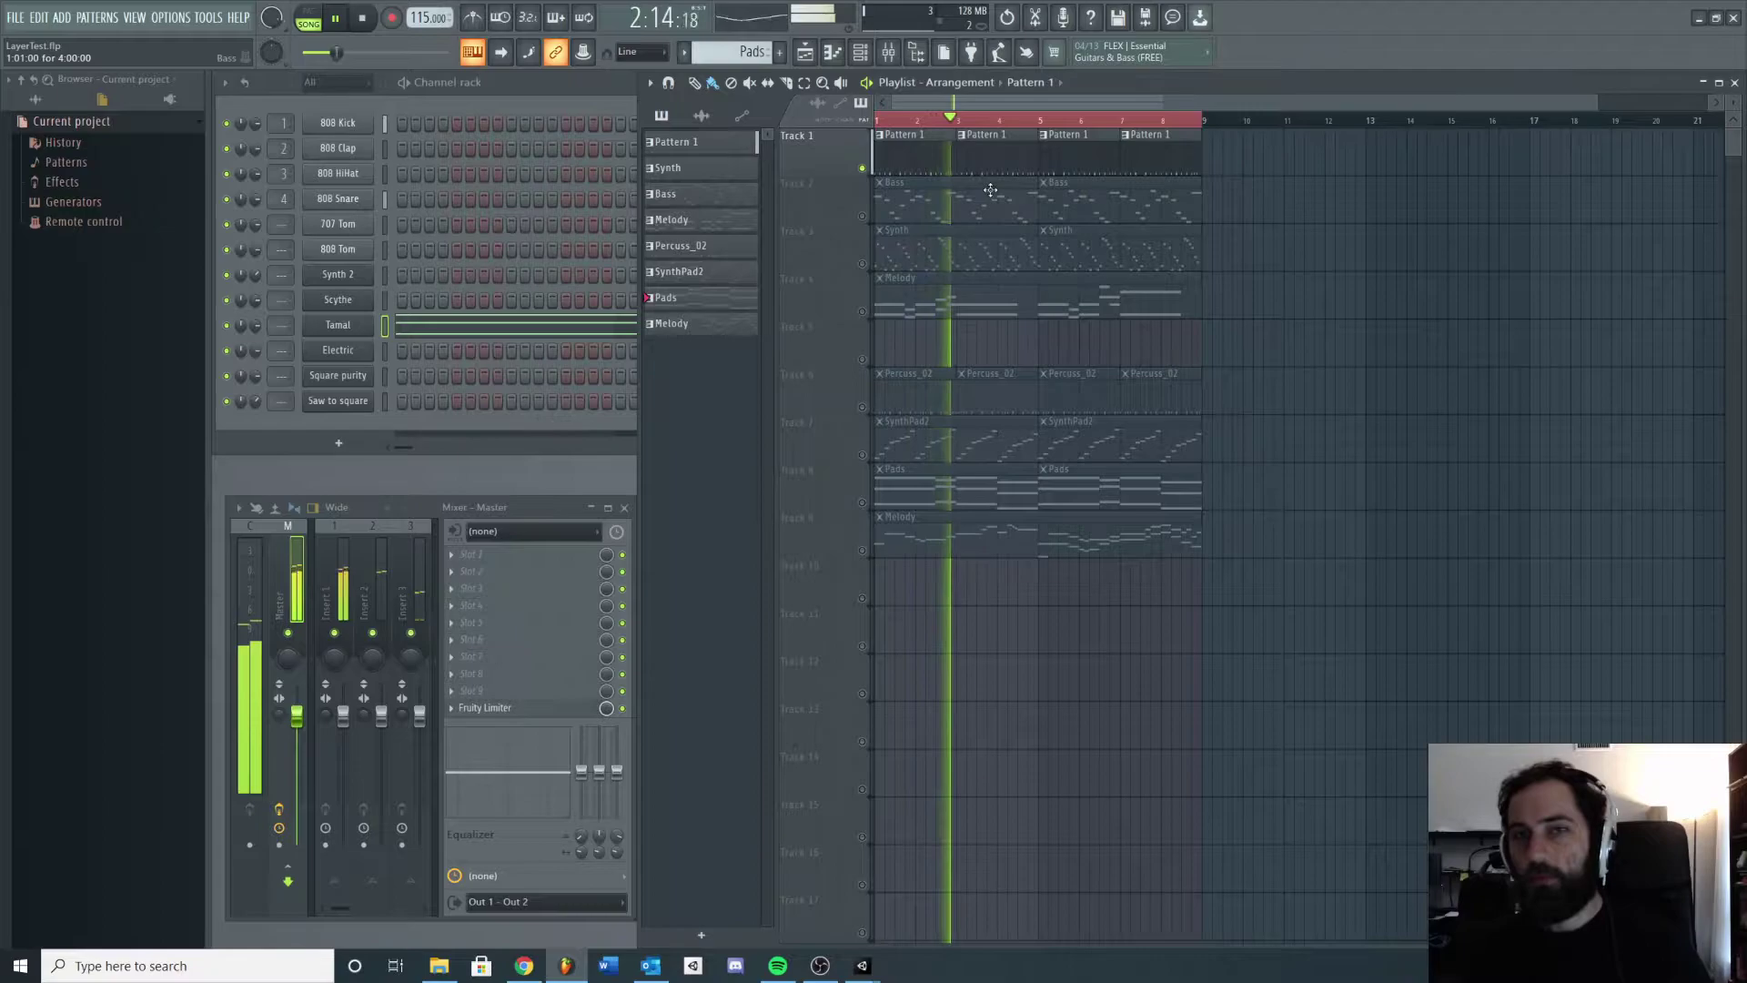
{"action": "key", "text": "space"}
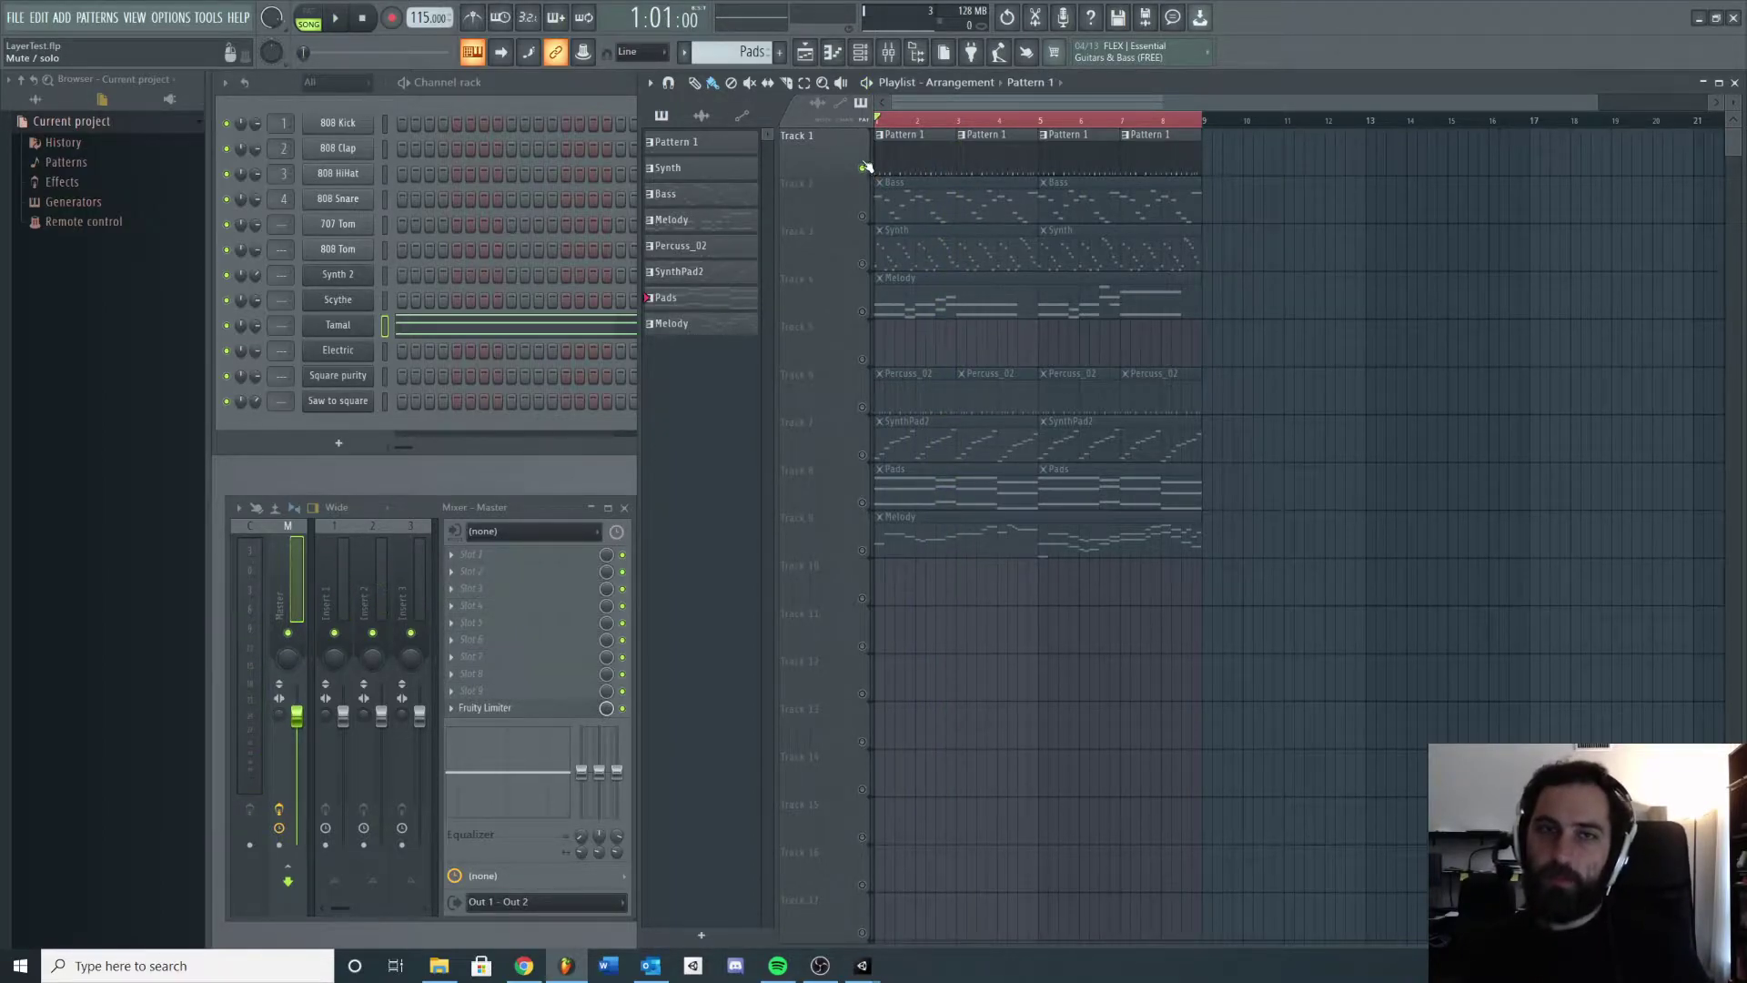
Mute Track 1, unmute Track 2's Bass, and play to hear the bass alone
{"action": "left_click", "coordinate": [862, 169]}
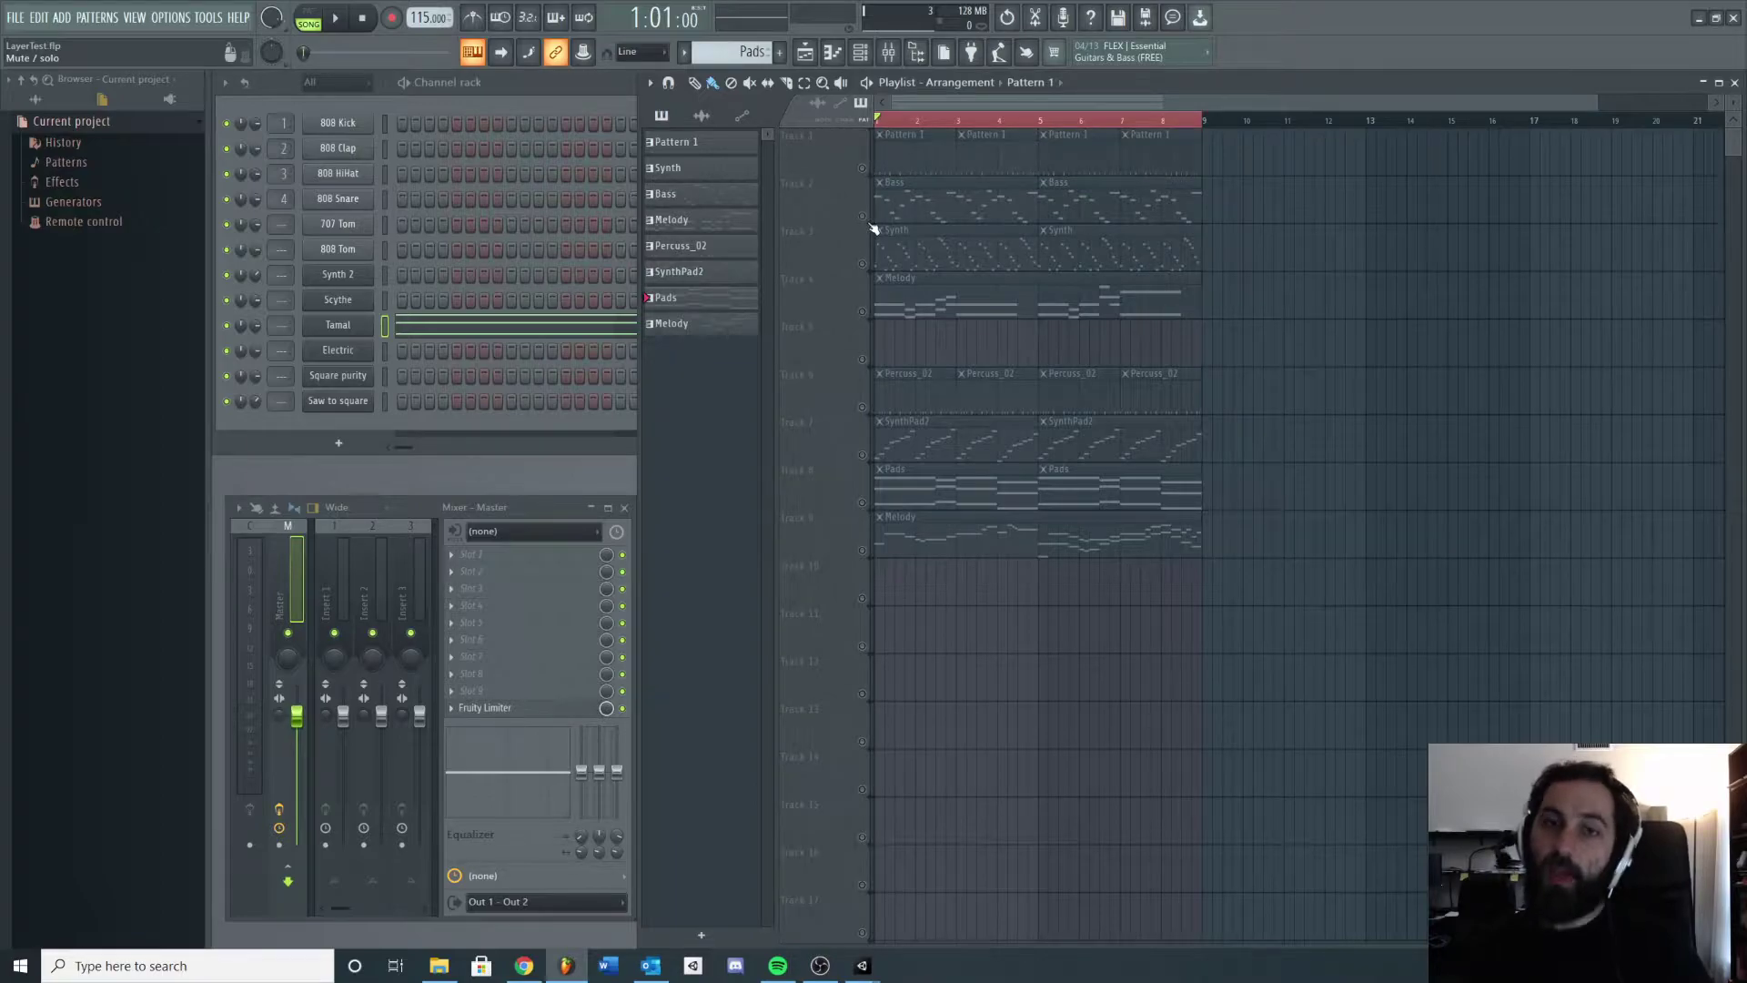
{"action": "left_click", "coordinate": [862, 216]}
{"action": "key", "text": "space"}
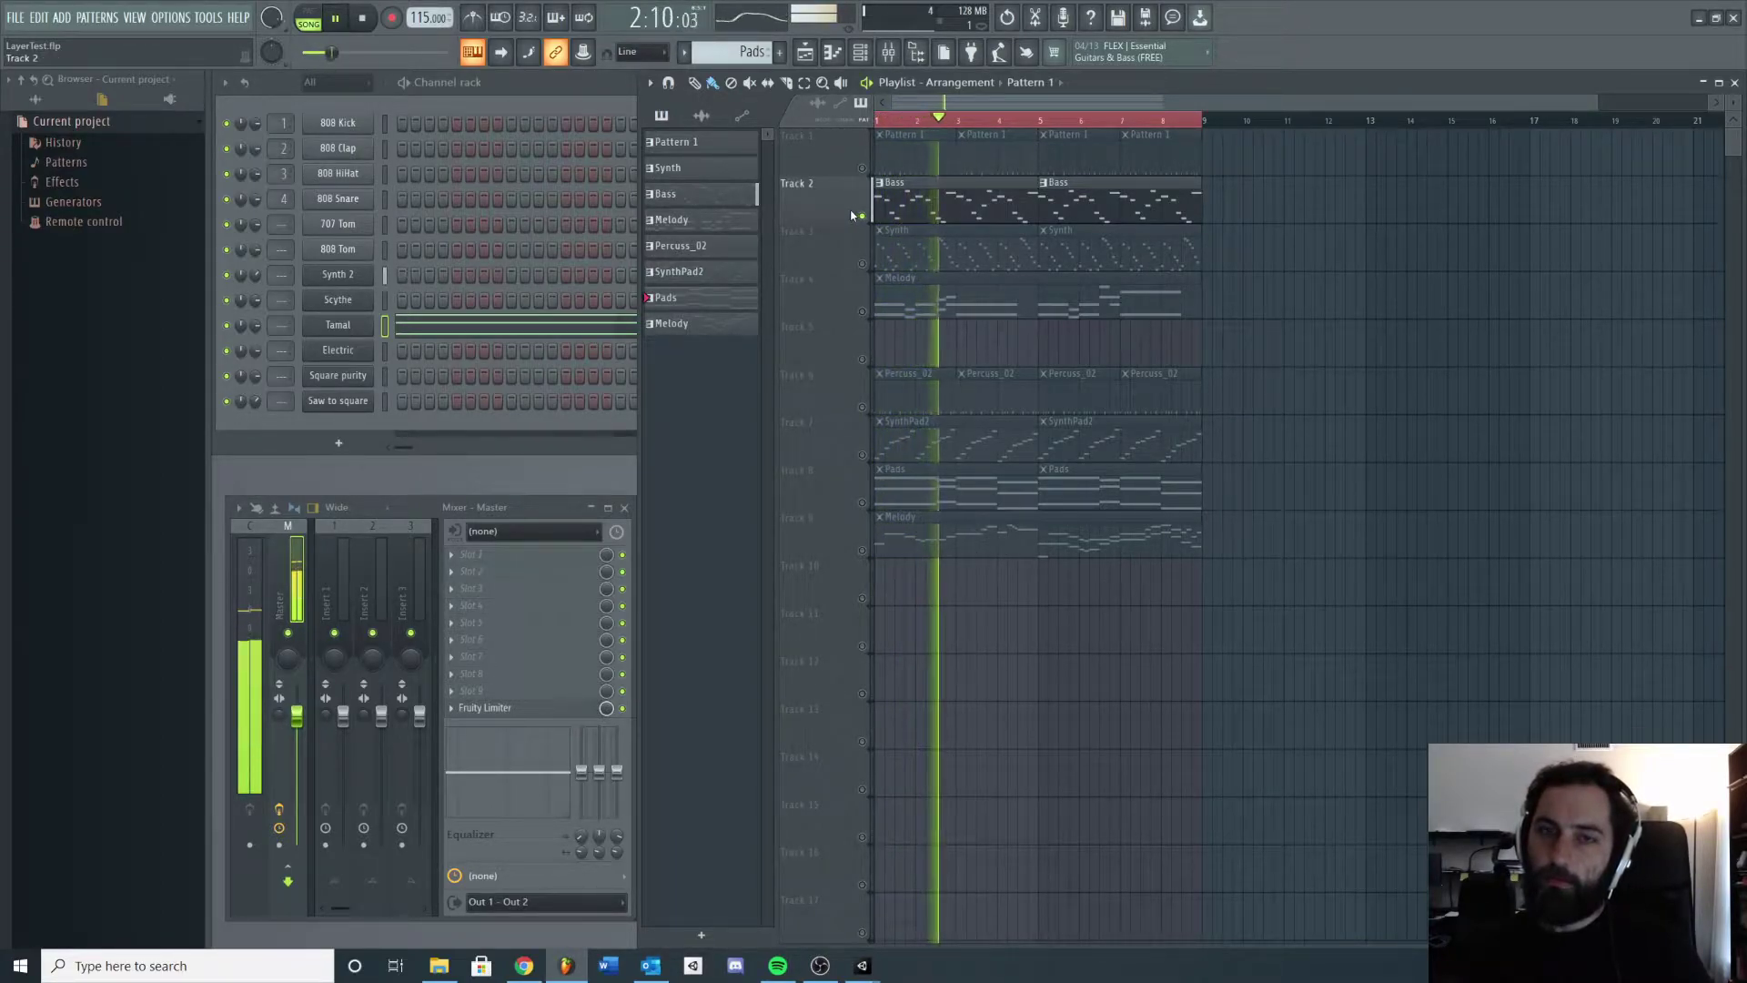
{"action": "key", "text": "space"}
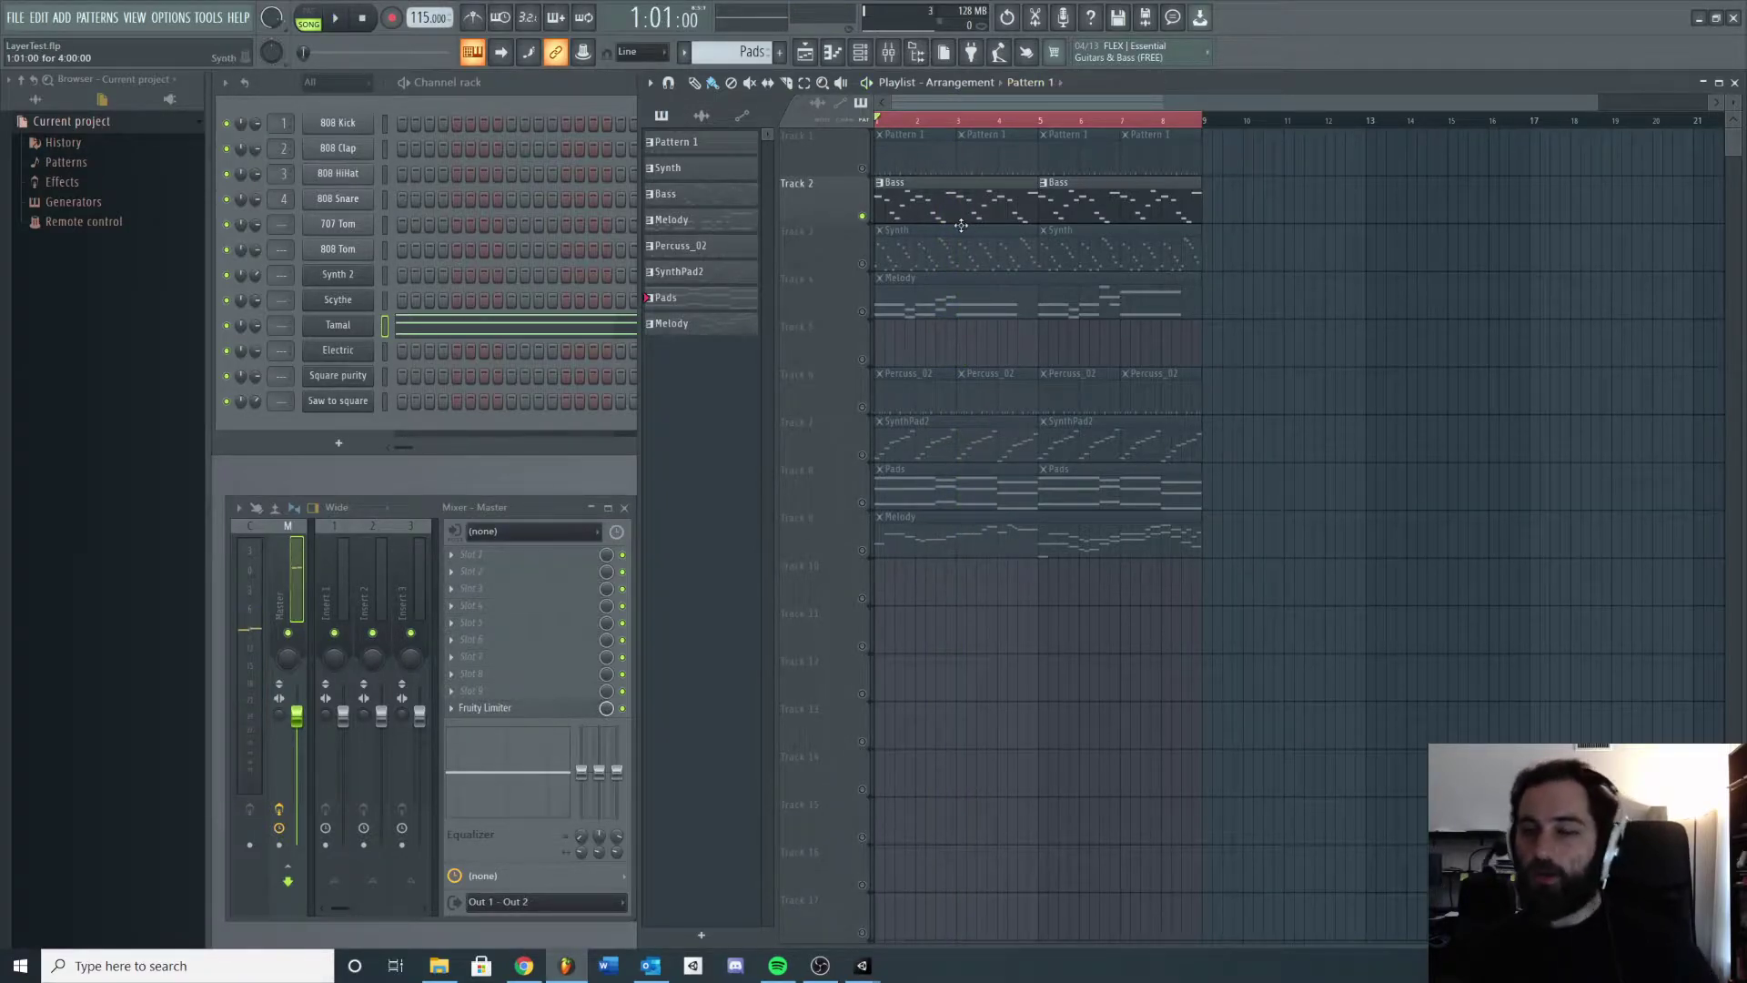
Swap the Bass for Track 1's Pattern 1 and play it on its own
{"action": "left_click", "coordinate": [862, 216]}
{"action": "left_click", "coordinate": [861, 168]}
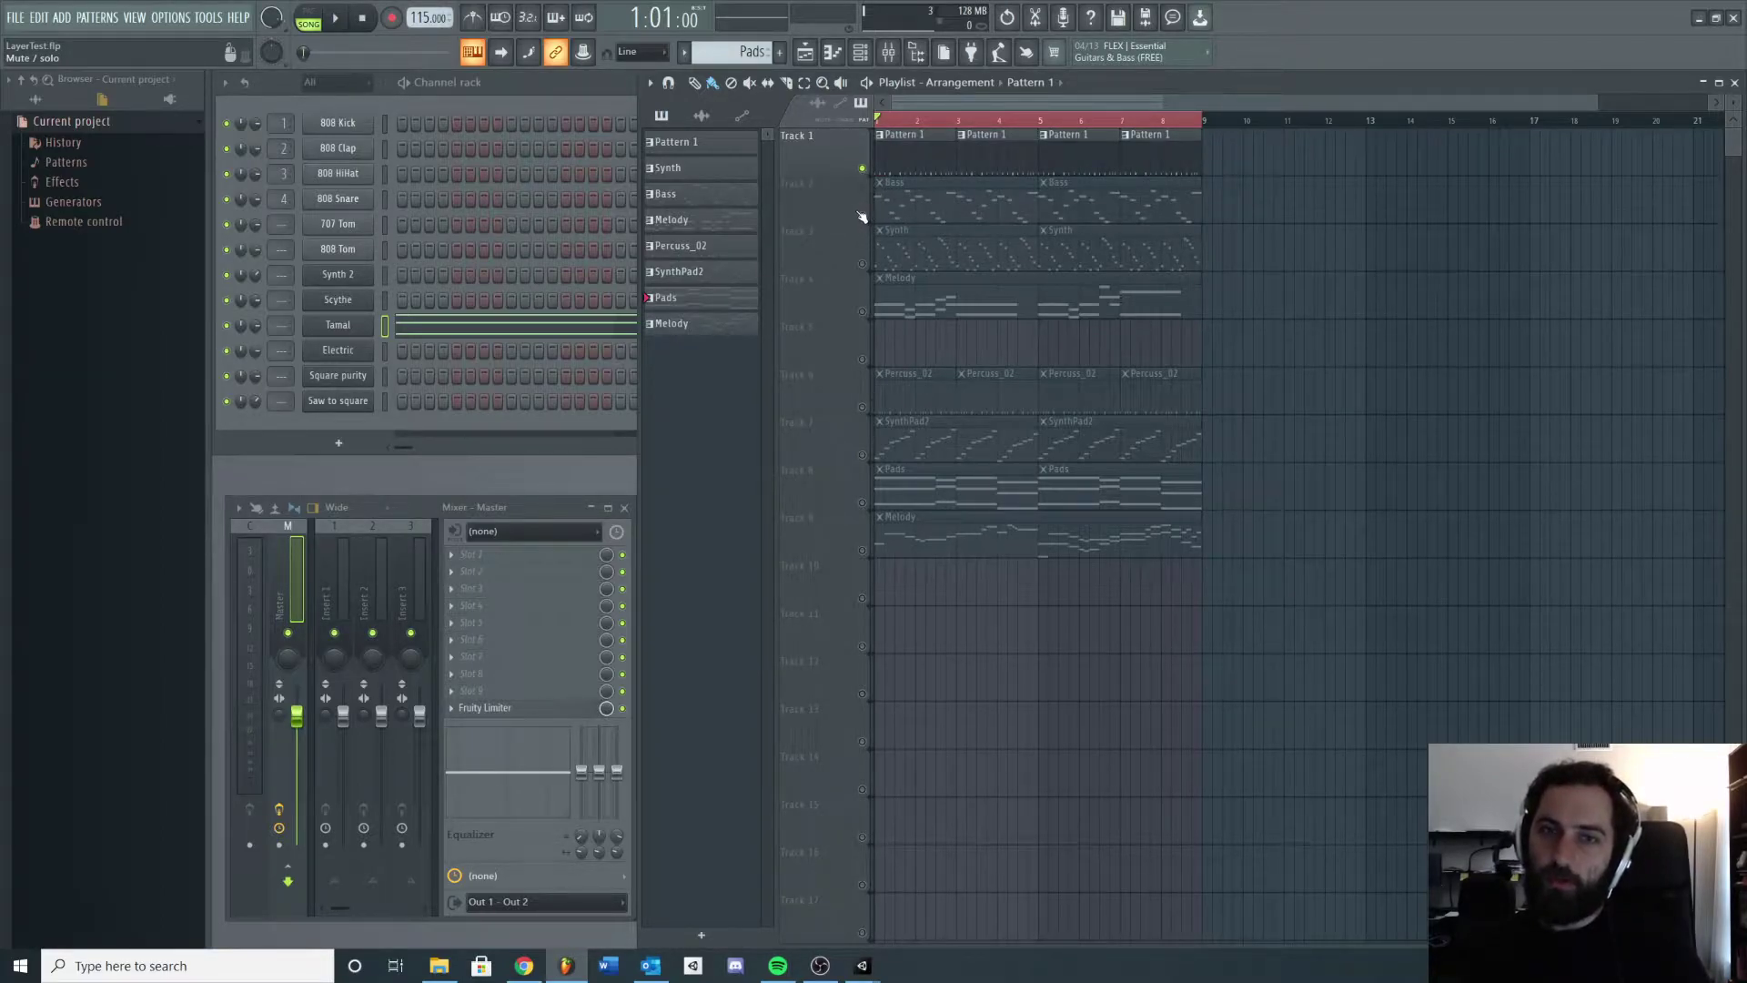
{"action": "key", "text": "space"}
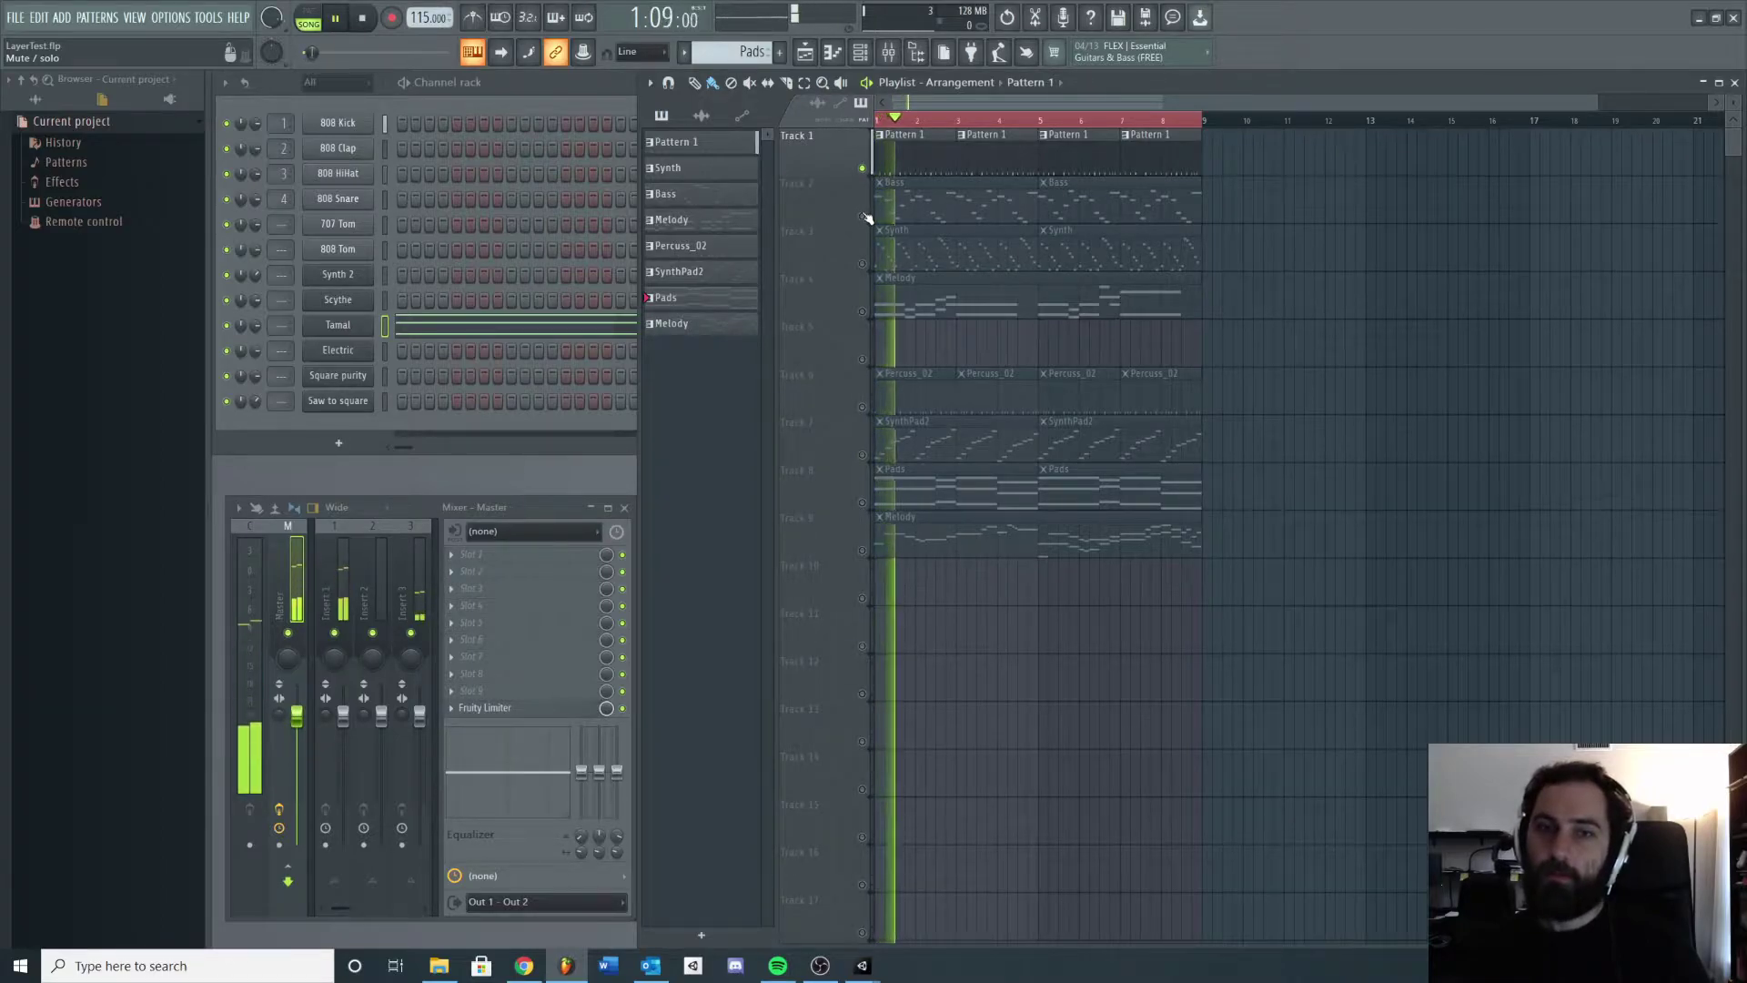
{"action": "key", "text": "space"}
Layer in Track 2 Bass, Track 3 Synth and Track 4 Melody, playing each mix
{"action": "left_click", "coordinate": [861, 216]}
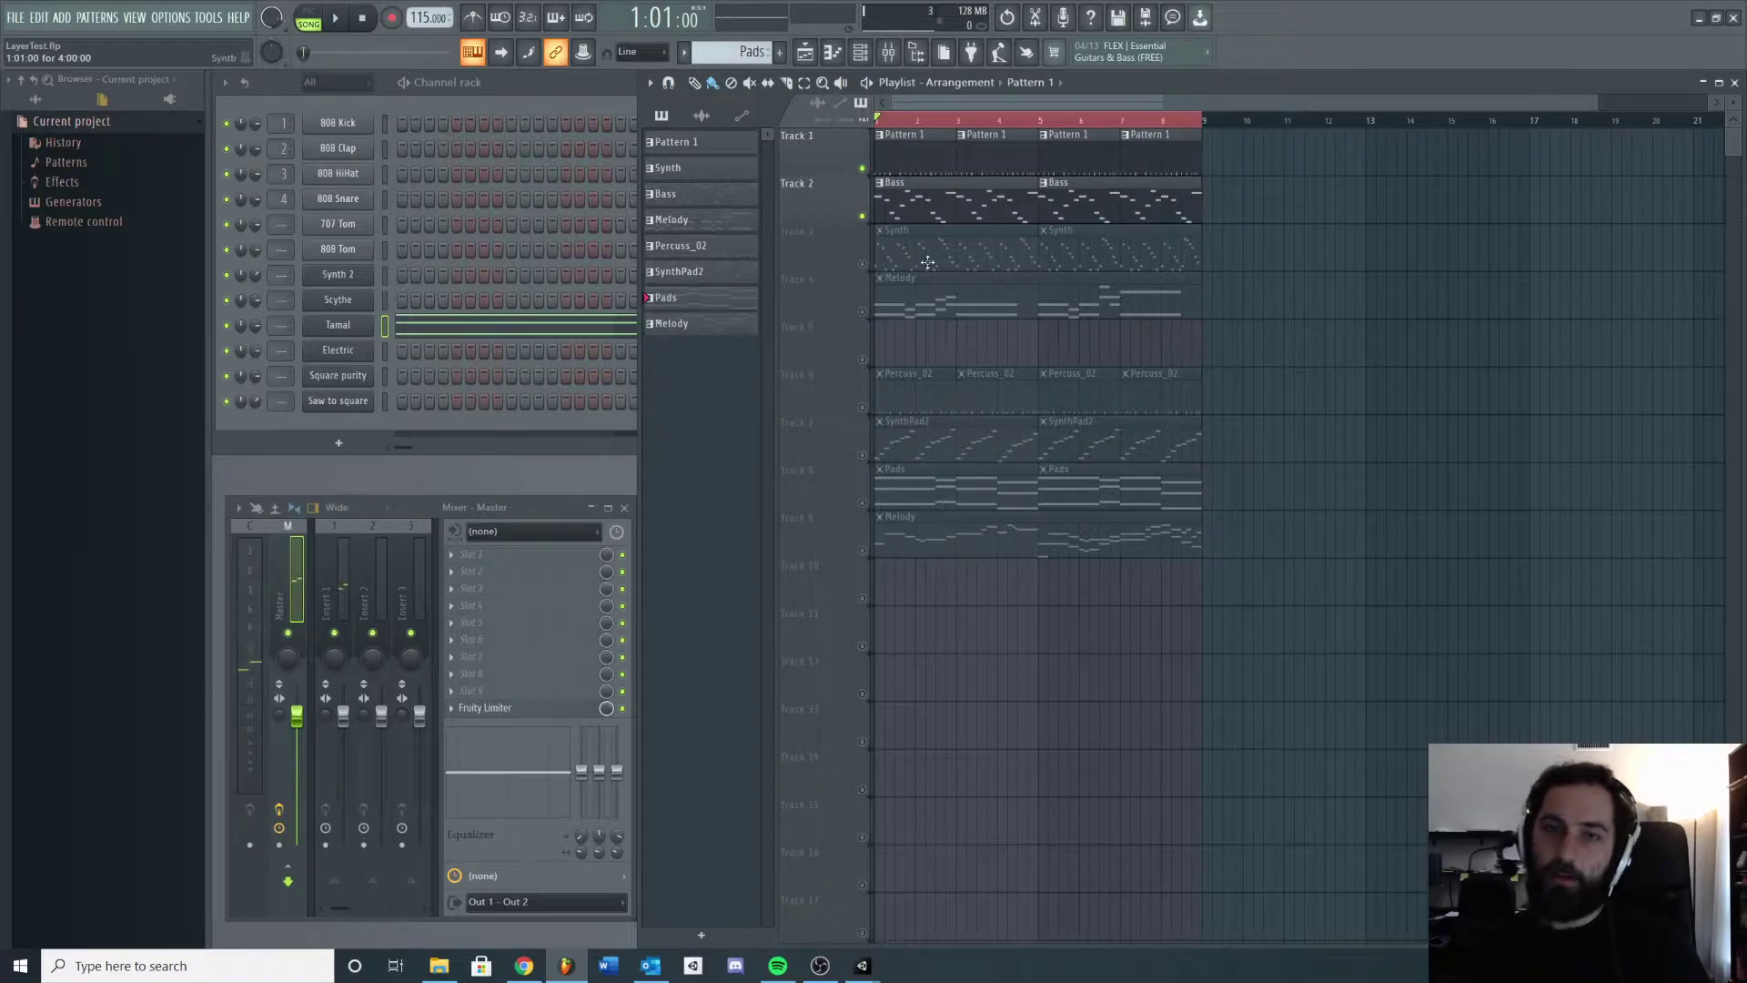
{"action": "key", "text": "space"}
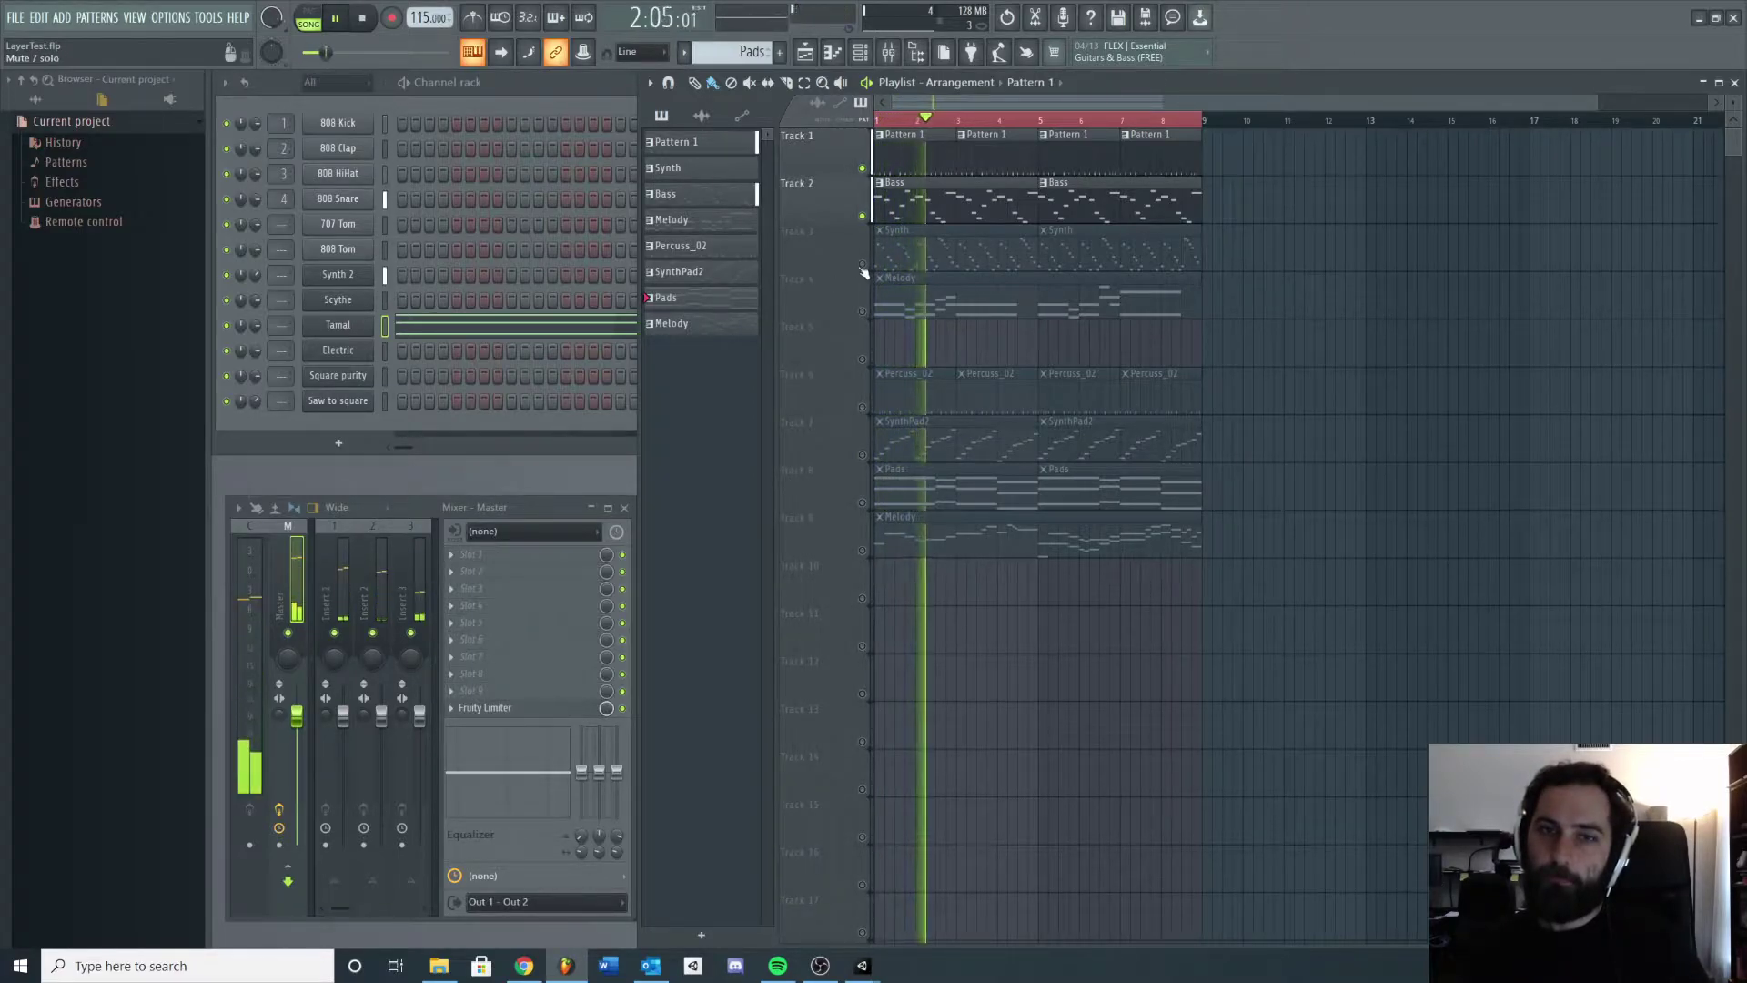
{"action": "key", "text": "space"}
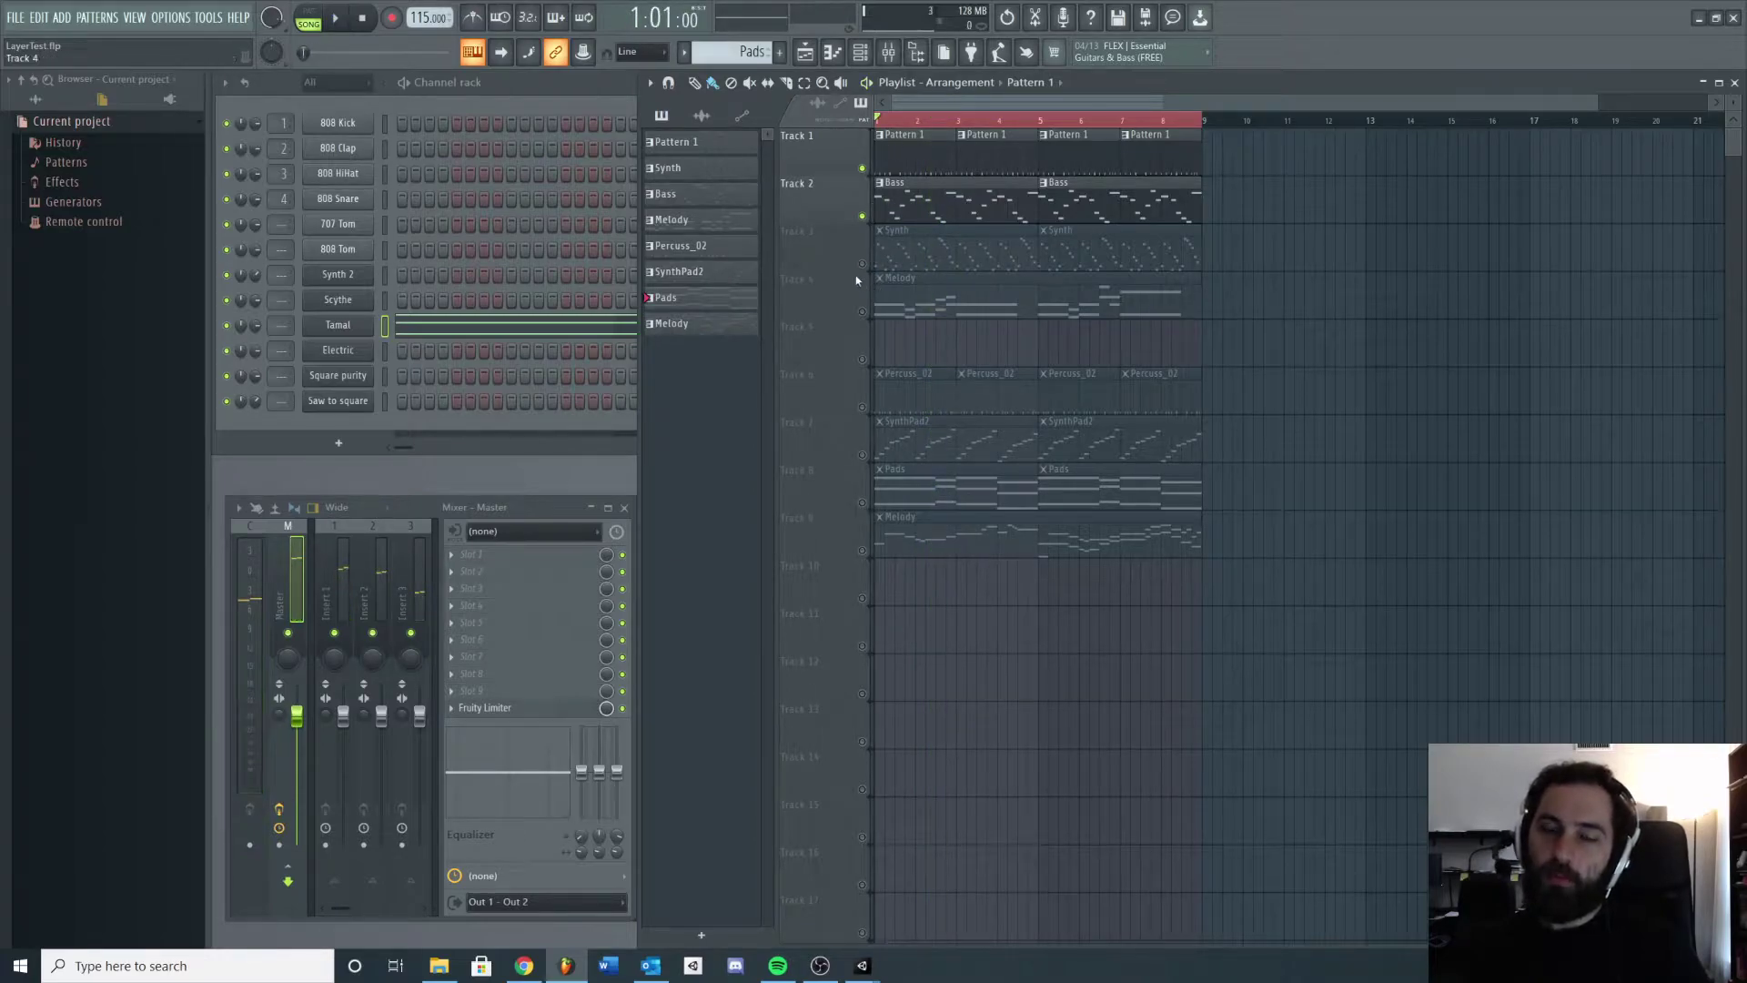
{"action": "left_click", "coordinate": [862, 264]}
{"action": "key", "text": "space"}
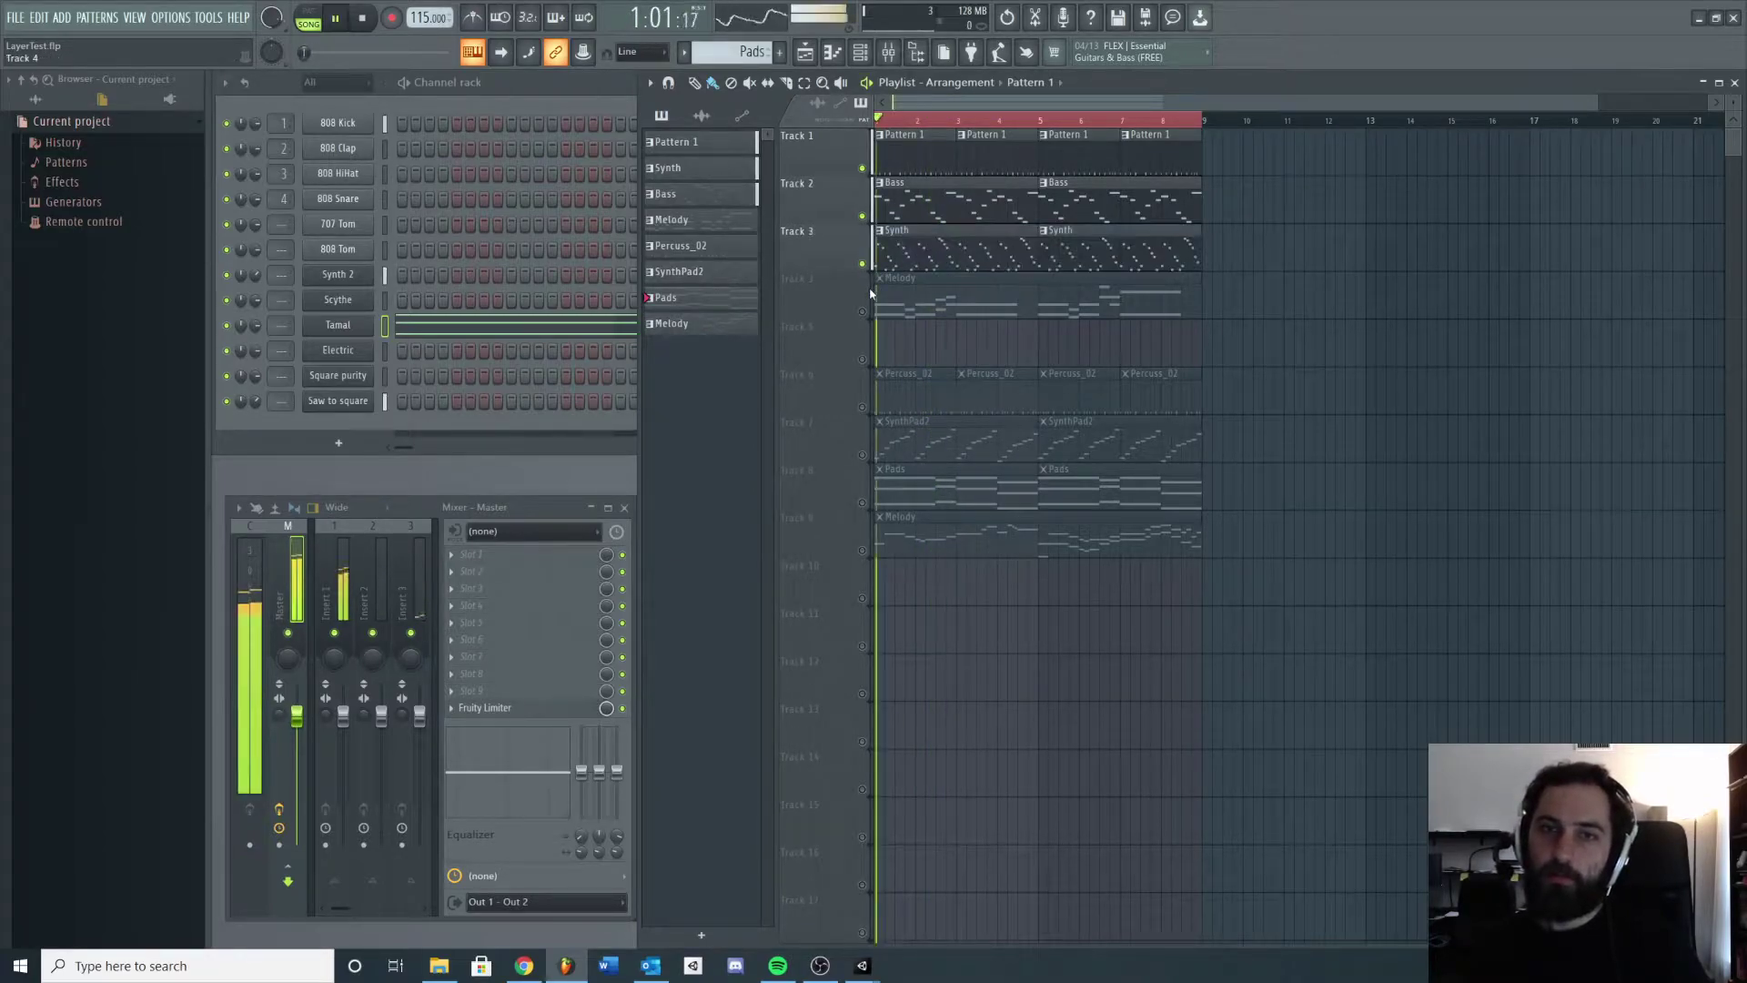
{"action": "left_click", "coordinate": [861, 311]}
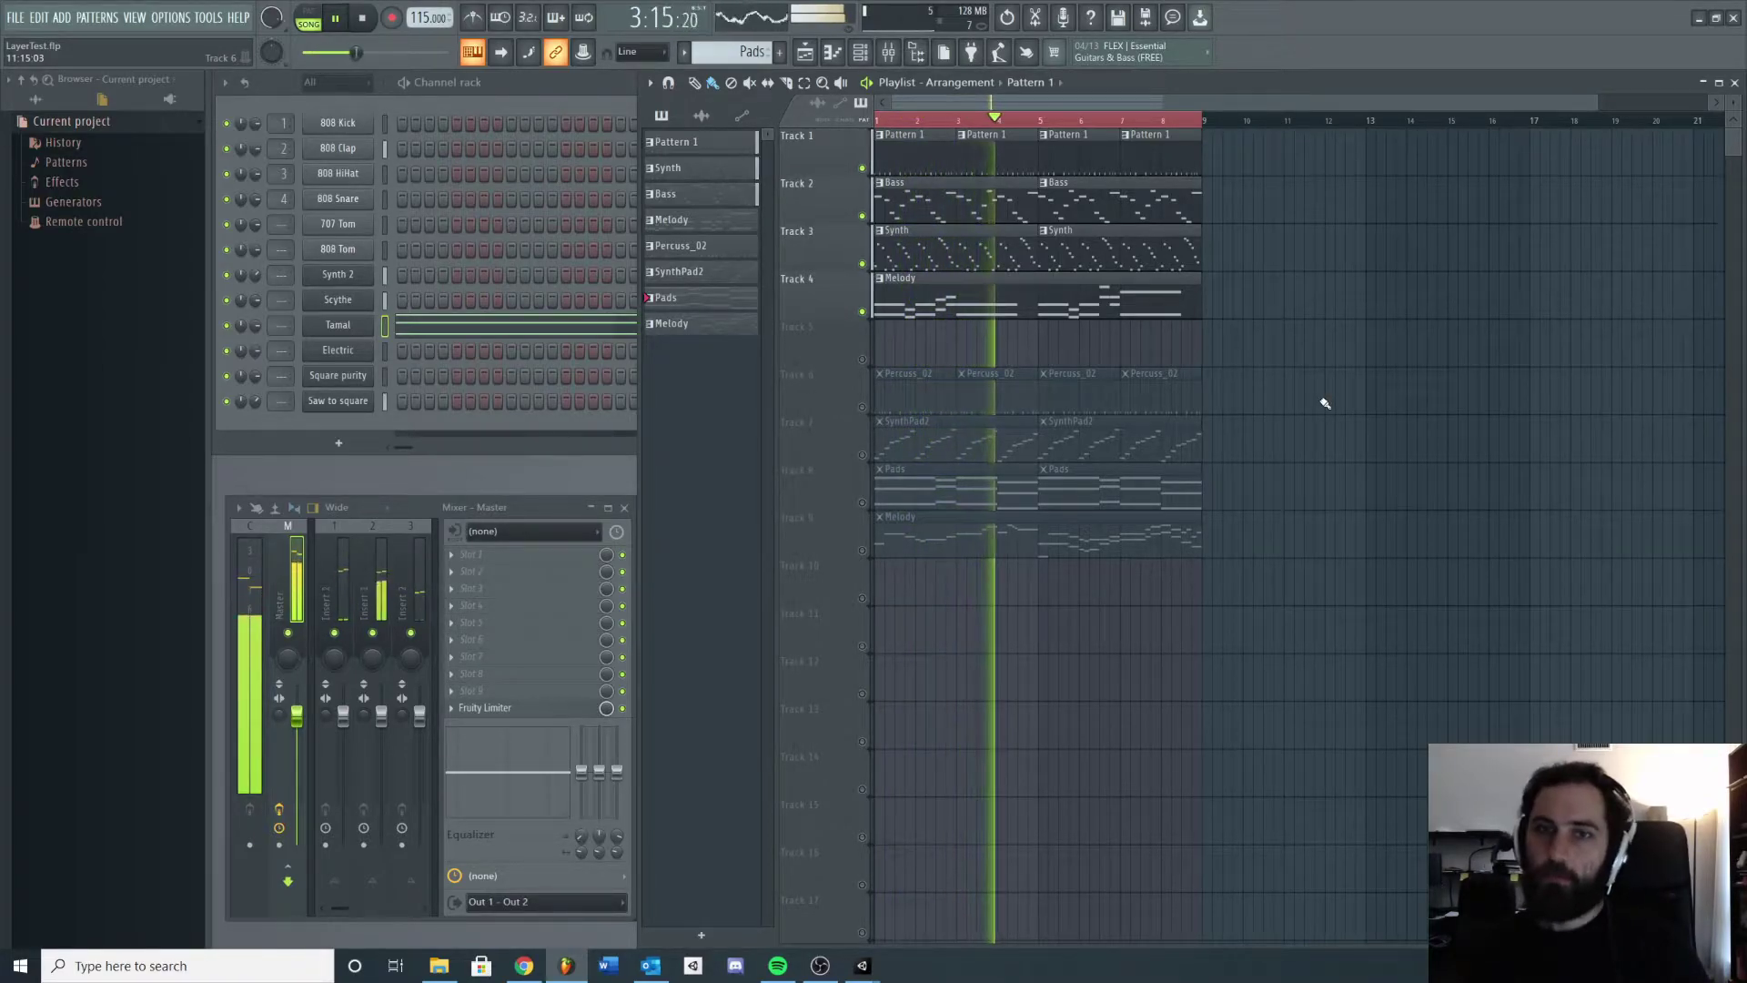
{"action": "key", "text": "space"}
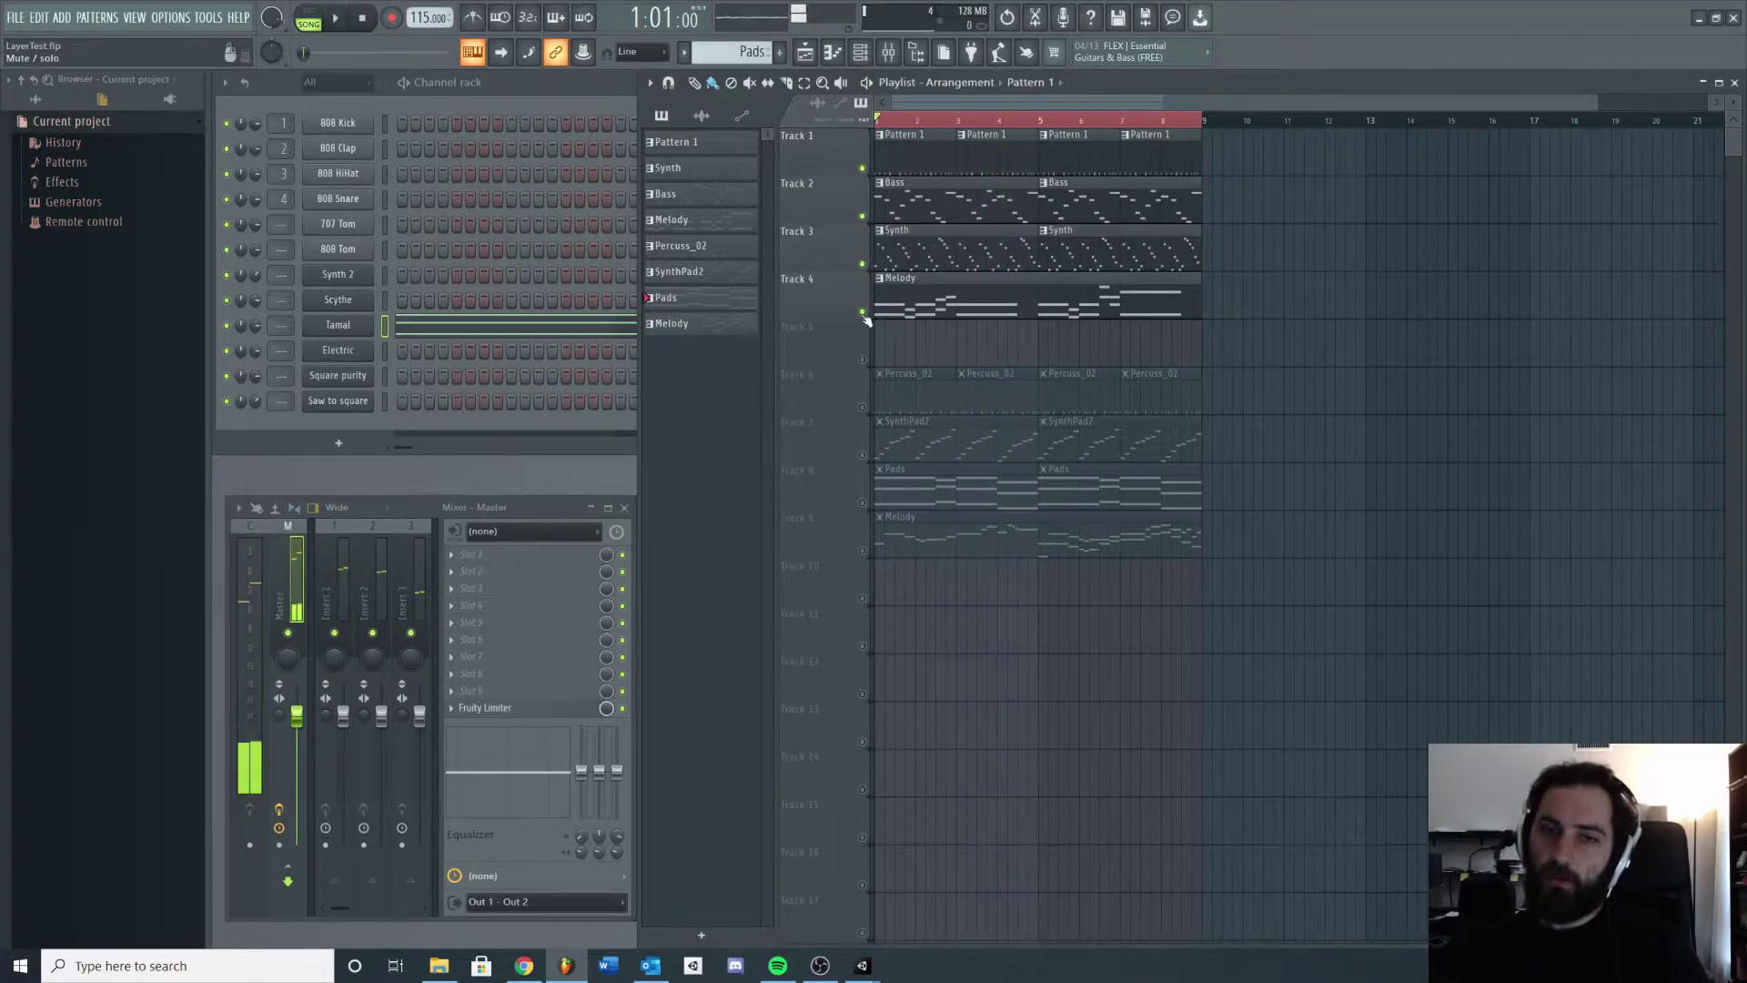
{"action": "key", "text": "space"}
Mute Tracks 4, 2, 1 and 3 during playback, then stop
{"action": "left_click", "coordinate": [863, 312]}
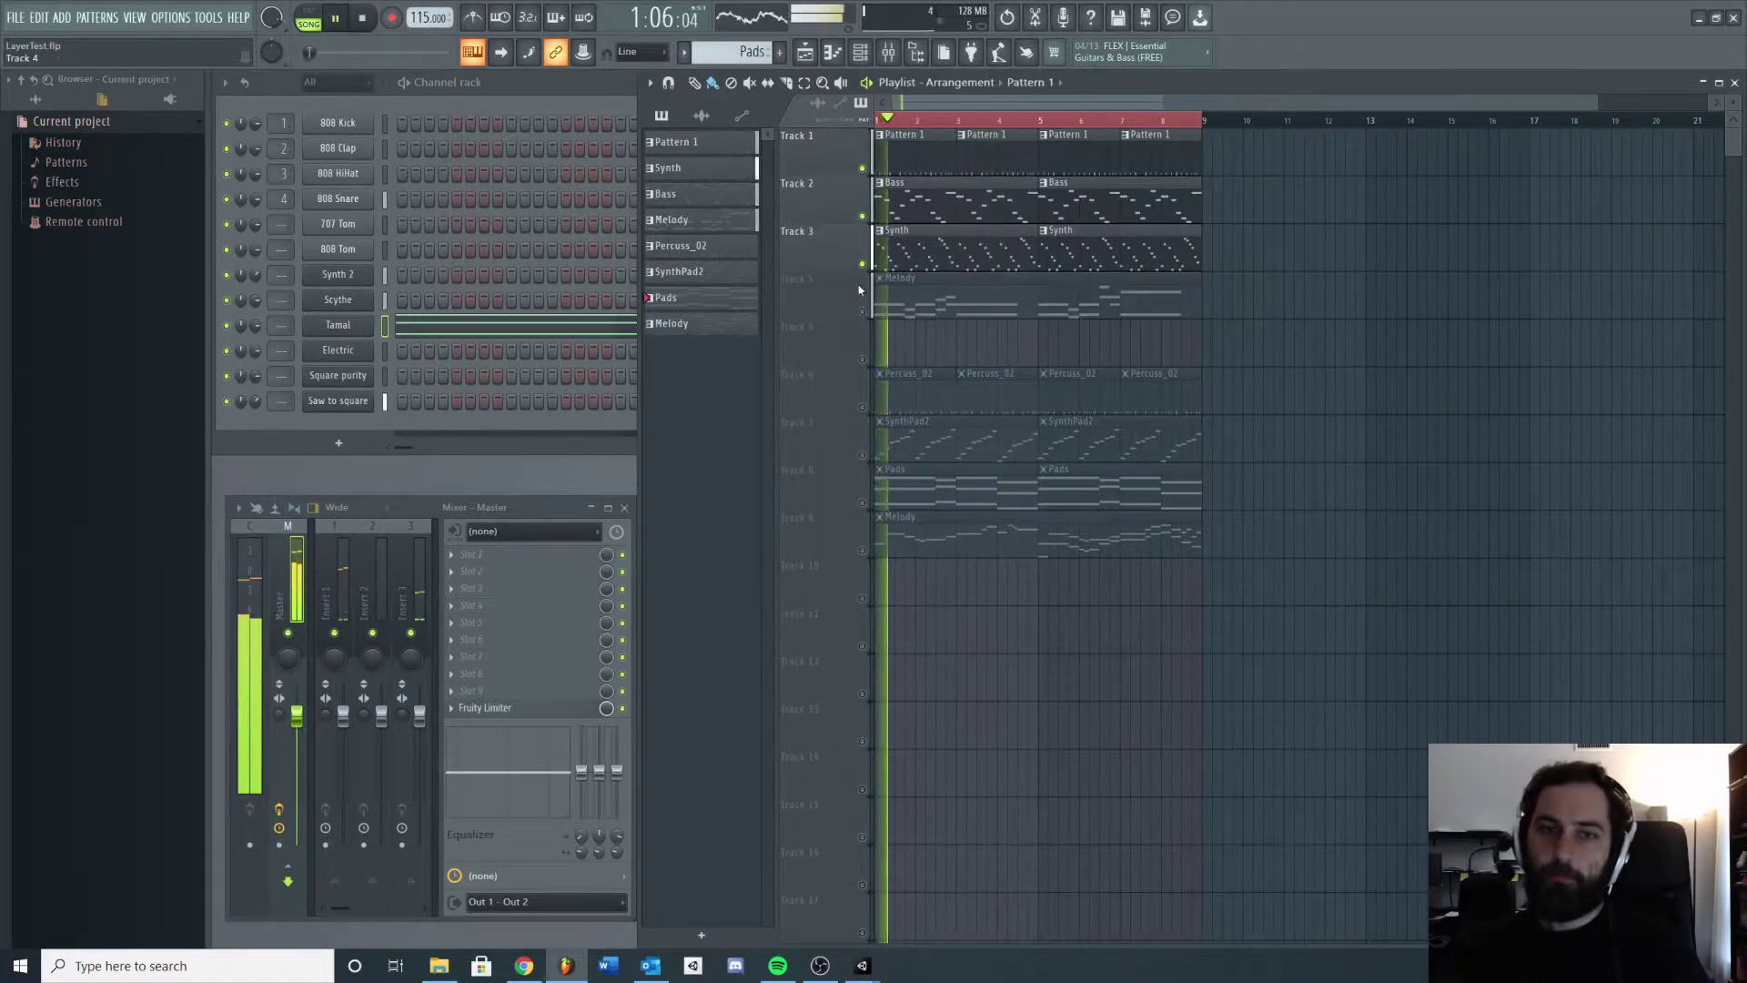
{"action": "left_click", "coordinate": [863, 216]}
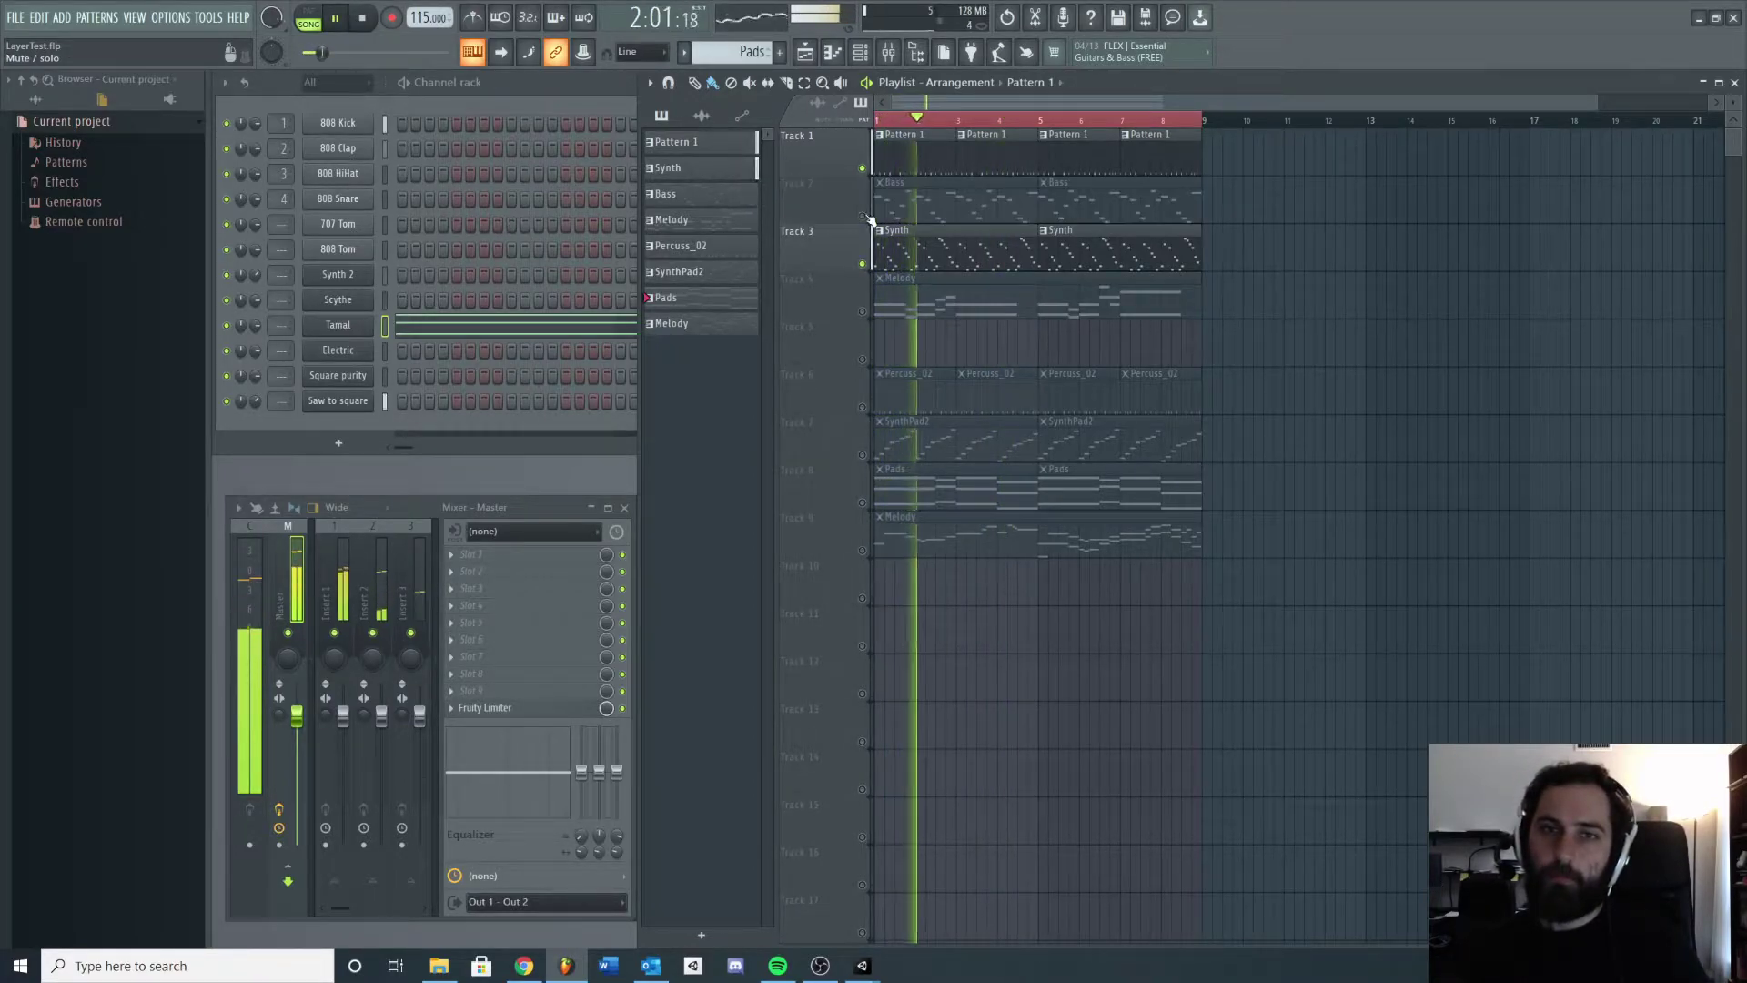
{"action": "left_click", "coordinate": [863, 168]}
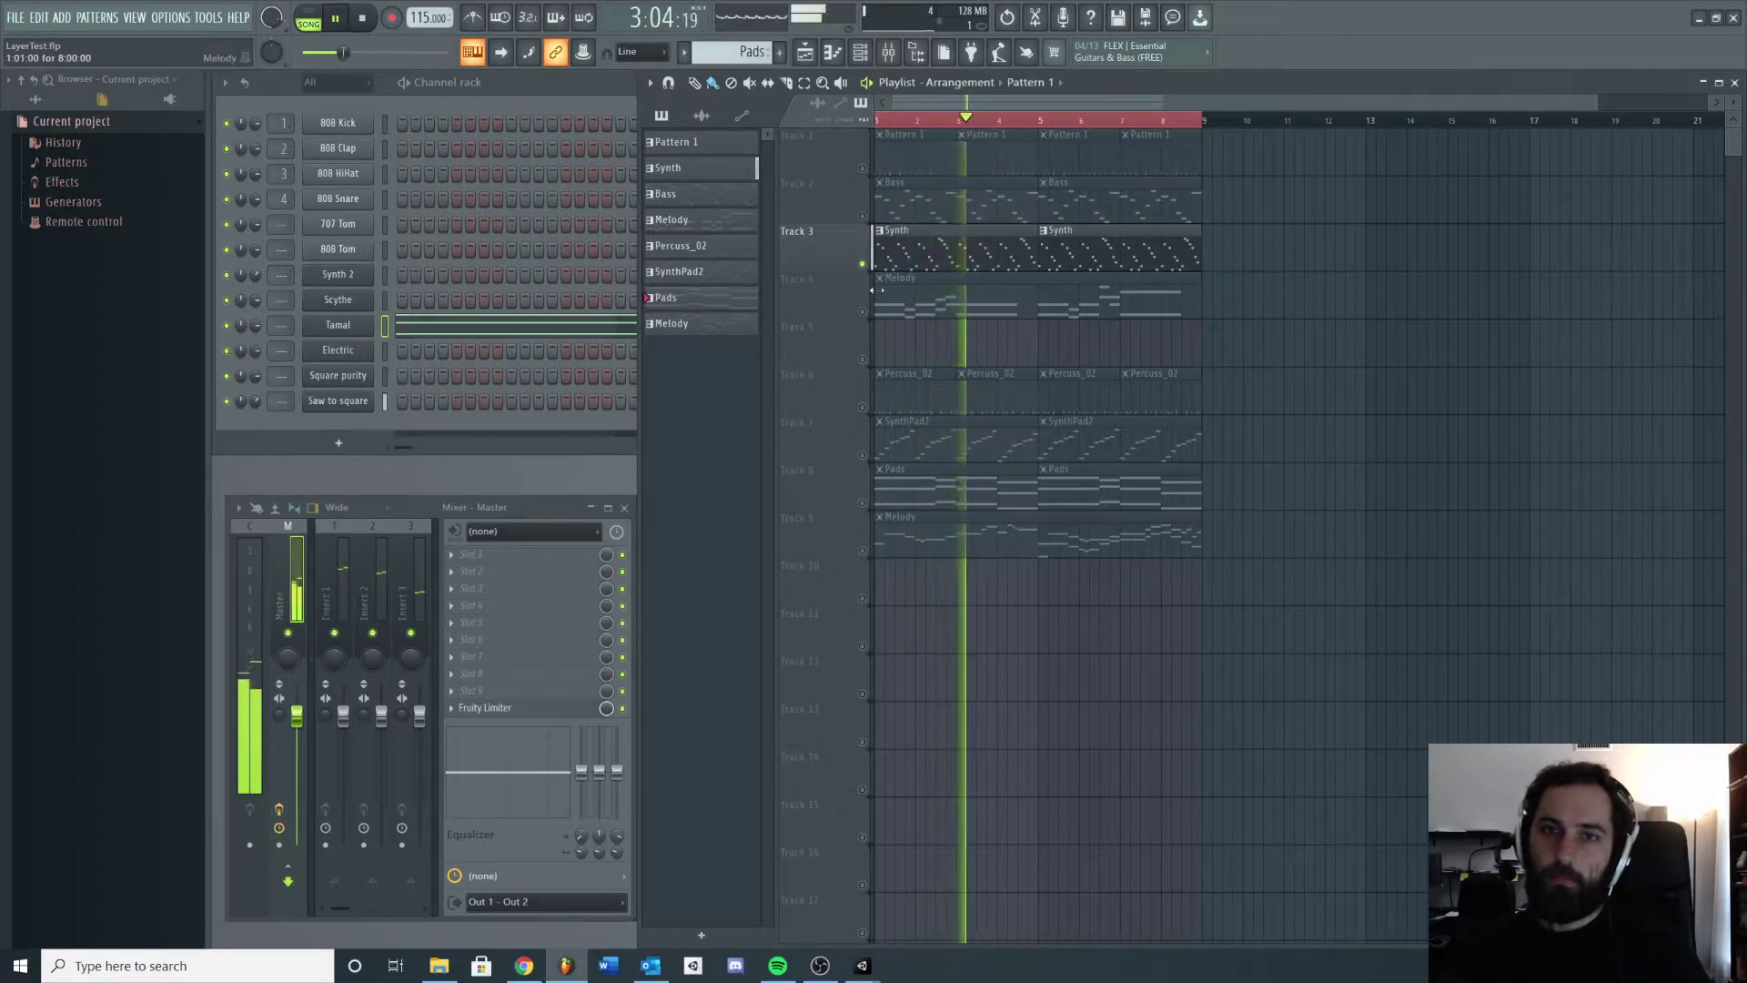
{"action": "left_click", "coordinate": [864, 264]}
{"action": "key", "text": "space"}
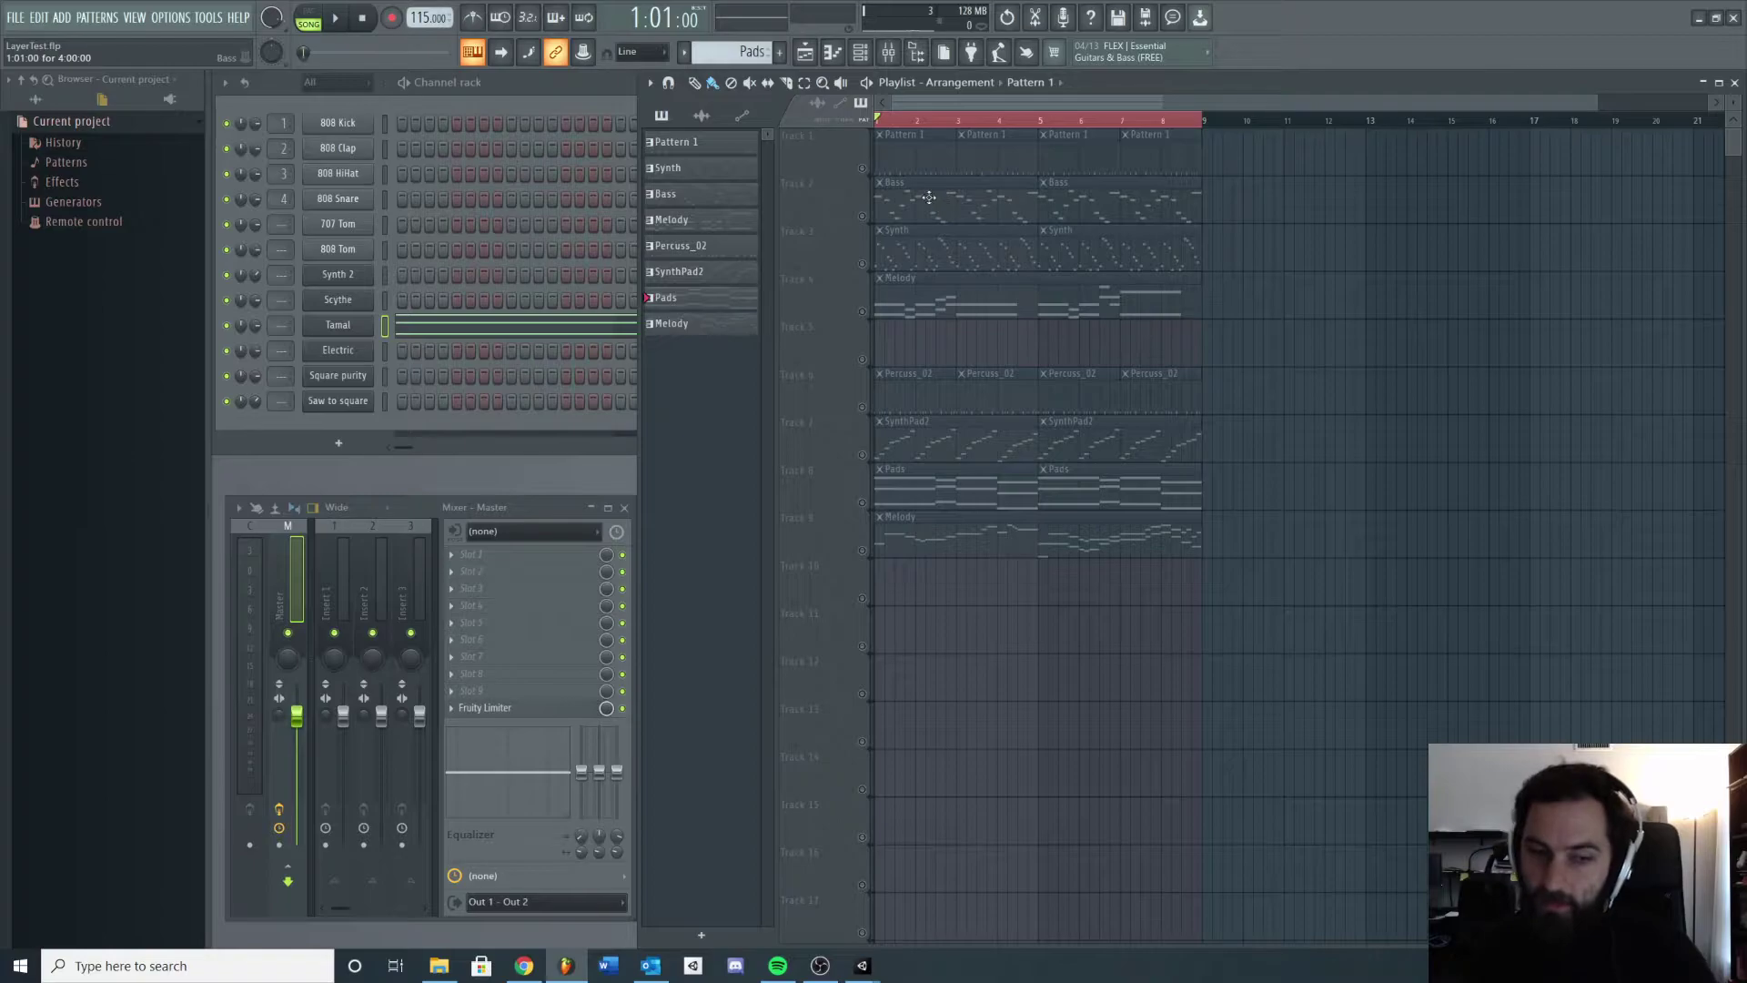
Scroll through the Bosca Ceoil search results in Chrome, then close that tab
{"action": "mouse_move", "coordinate": [520, 975]}
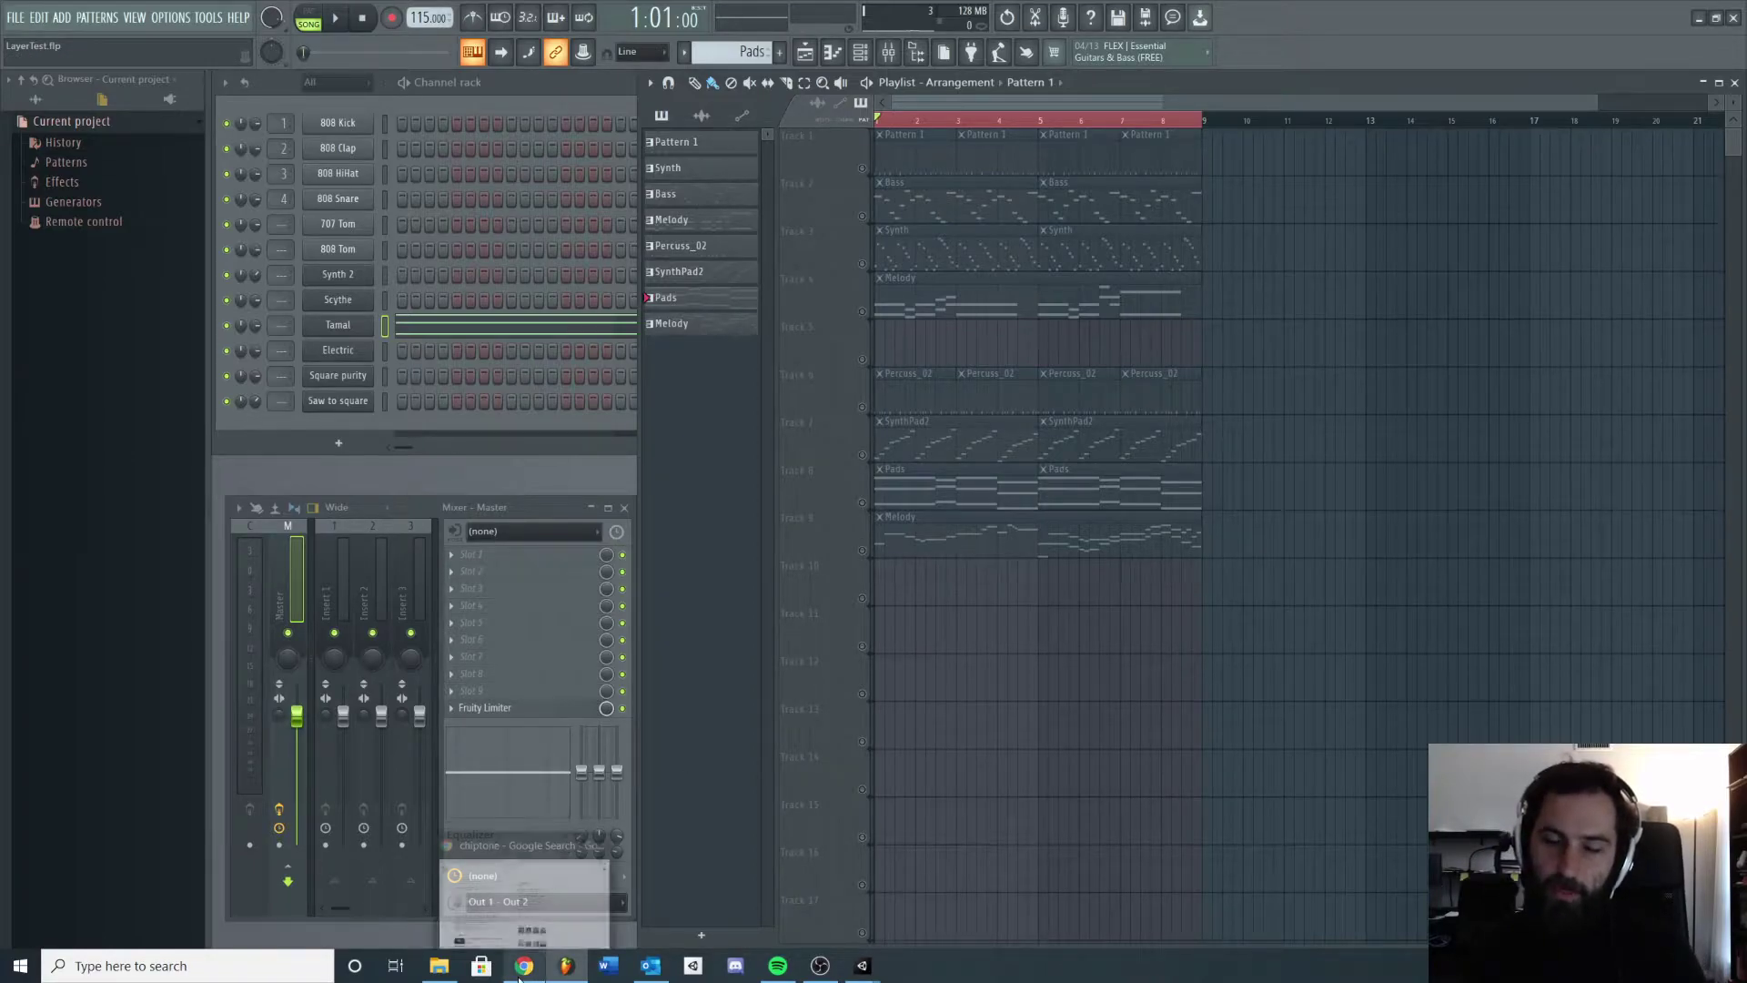
{"action": "left_click", "coordinate": [523, 887]}
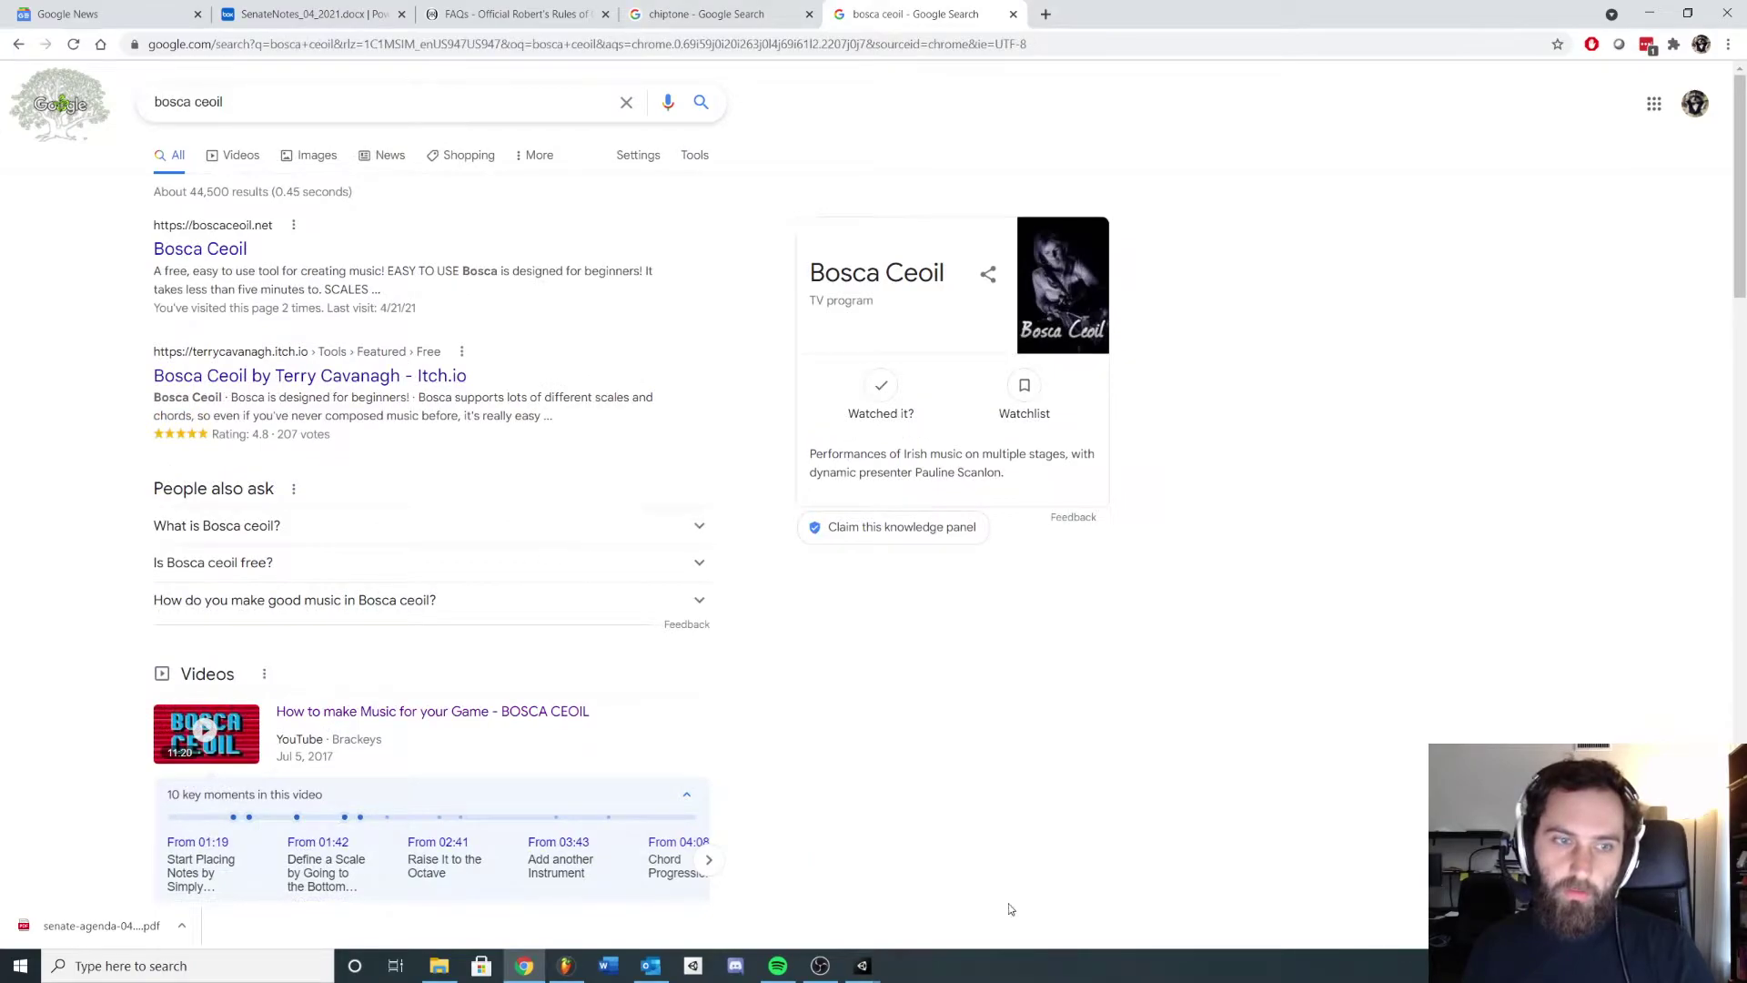
{"action": "scroll", "coordinate": [886, 803], "scroll_direction": "down", "scroll_amount": 2}
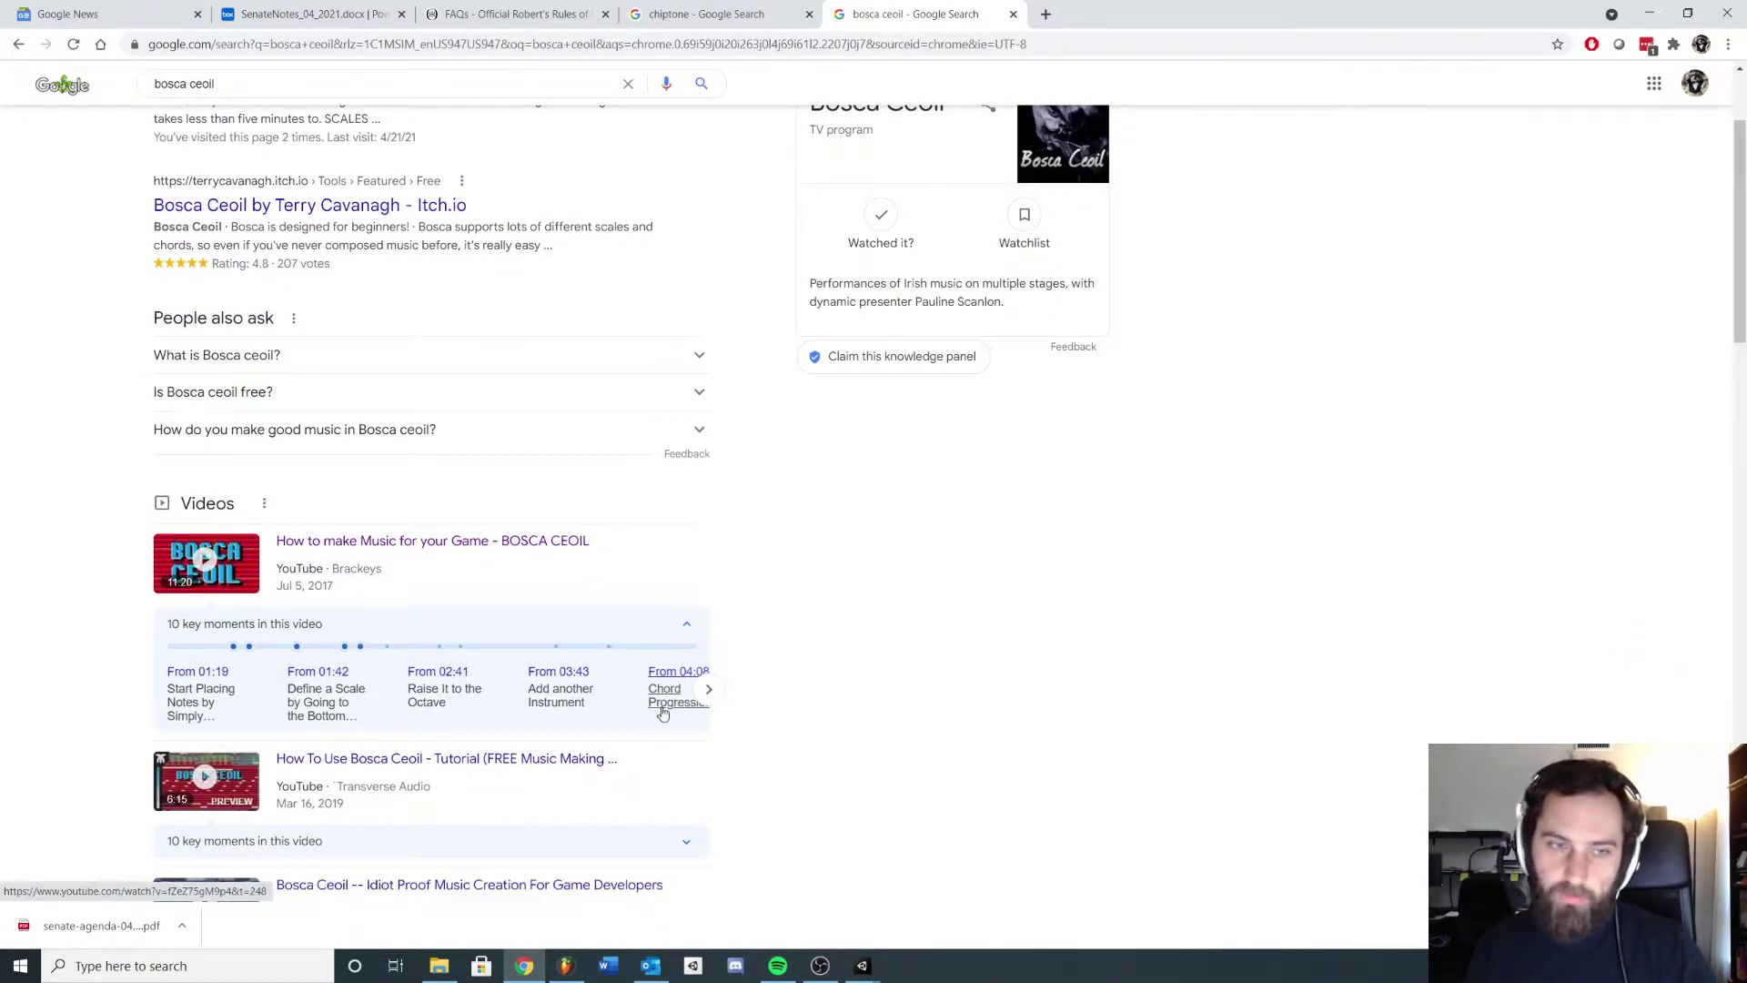
{"action": "scroll", "coordinate": [1496, 611], "scroll_direction": "up", "scroll_amount": 2}
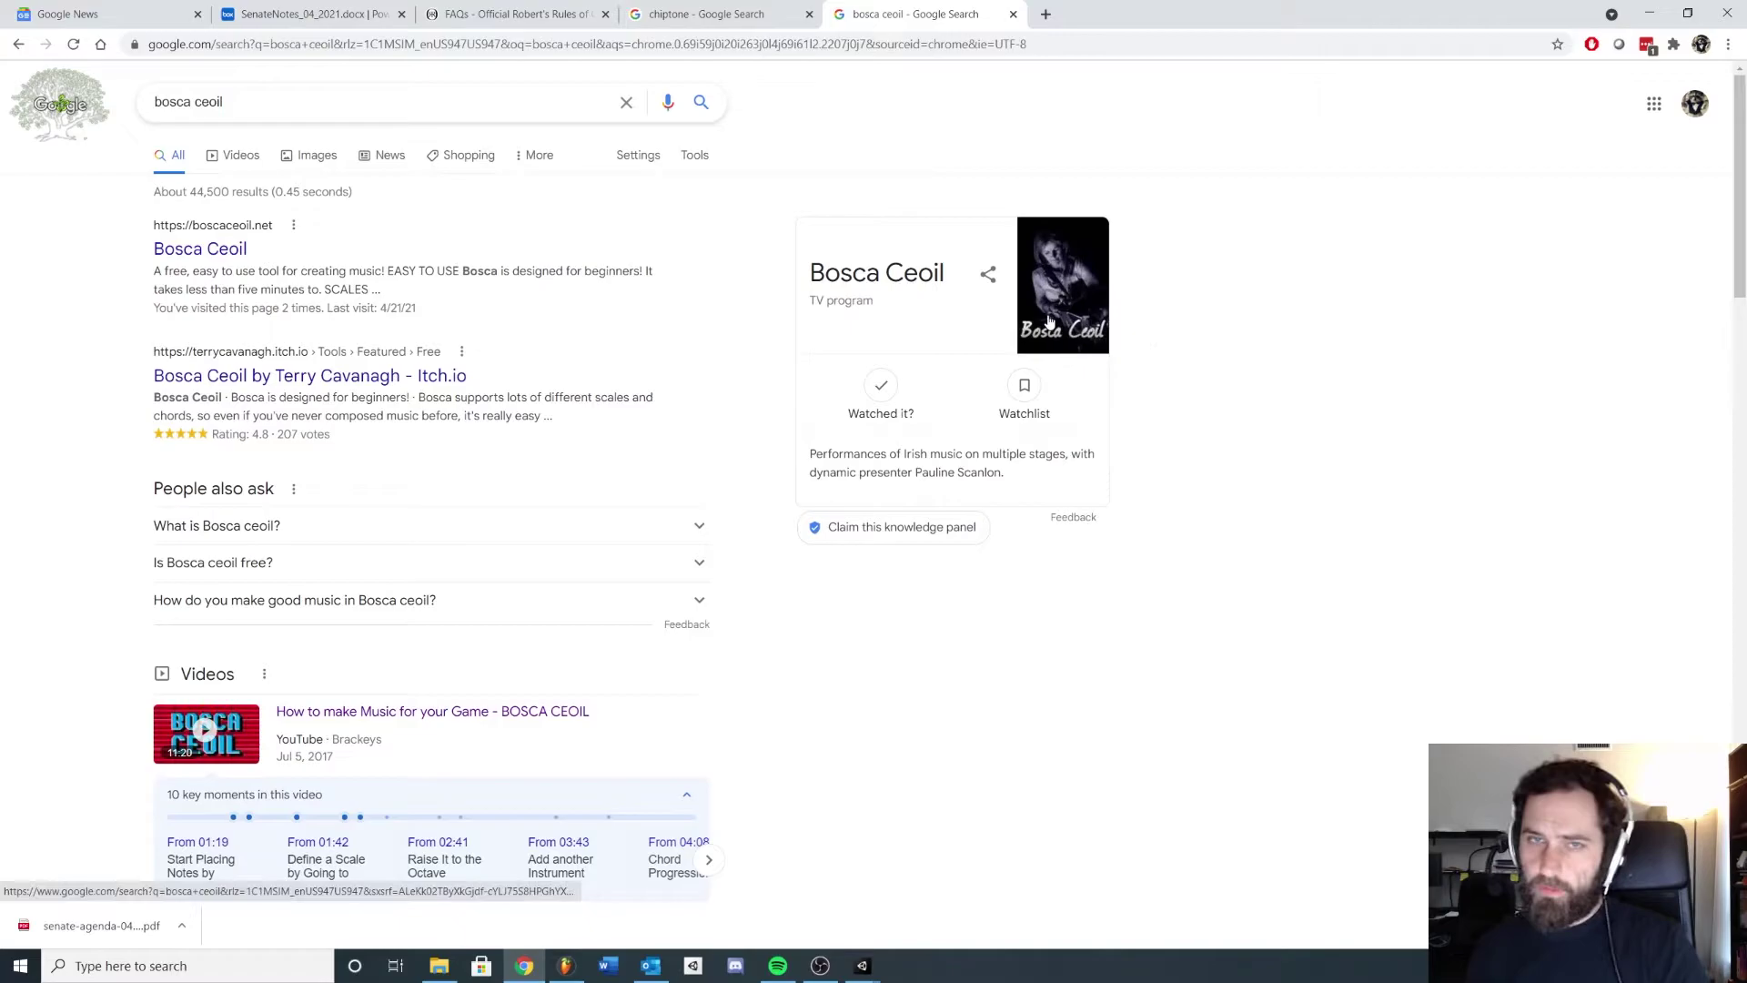
{"action": "left_click", "coordinate": [1013, 14]}
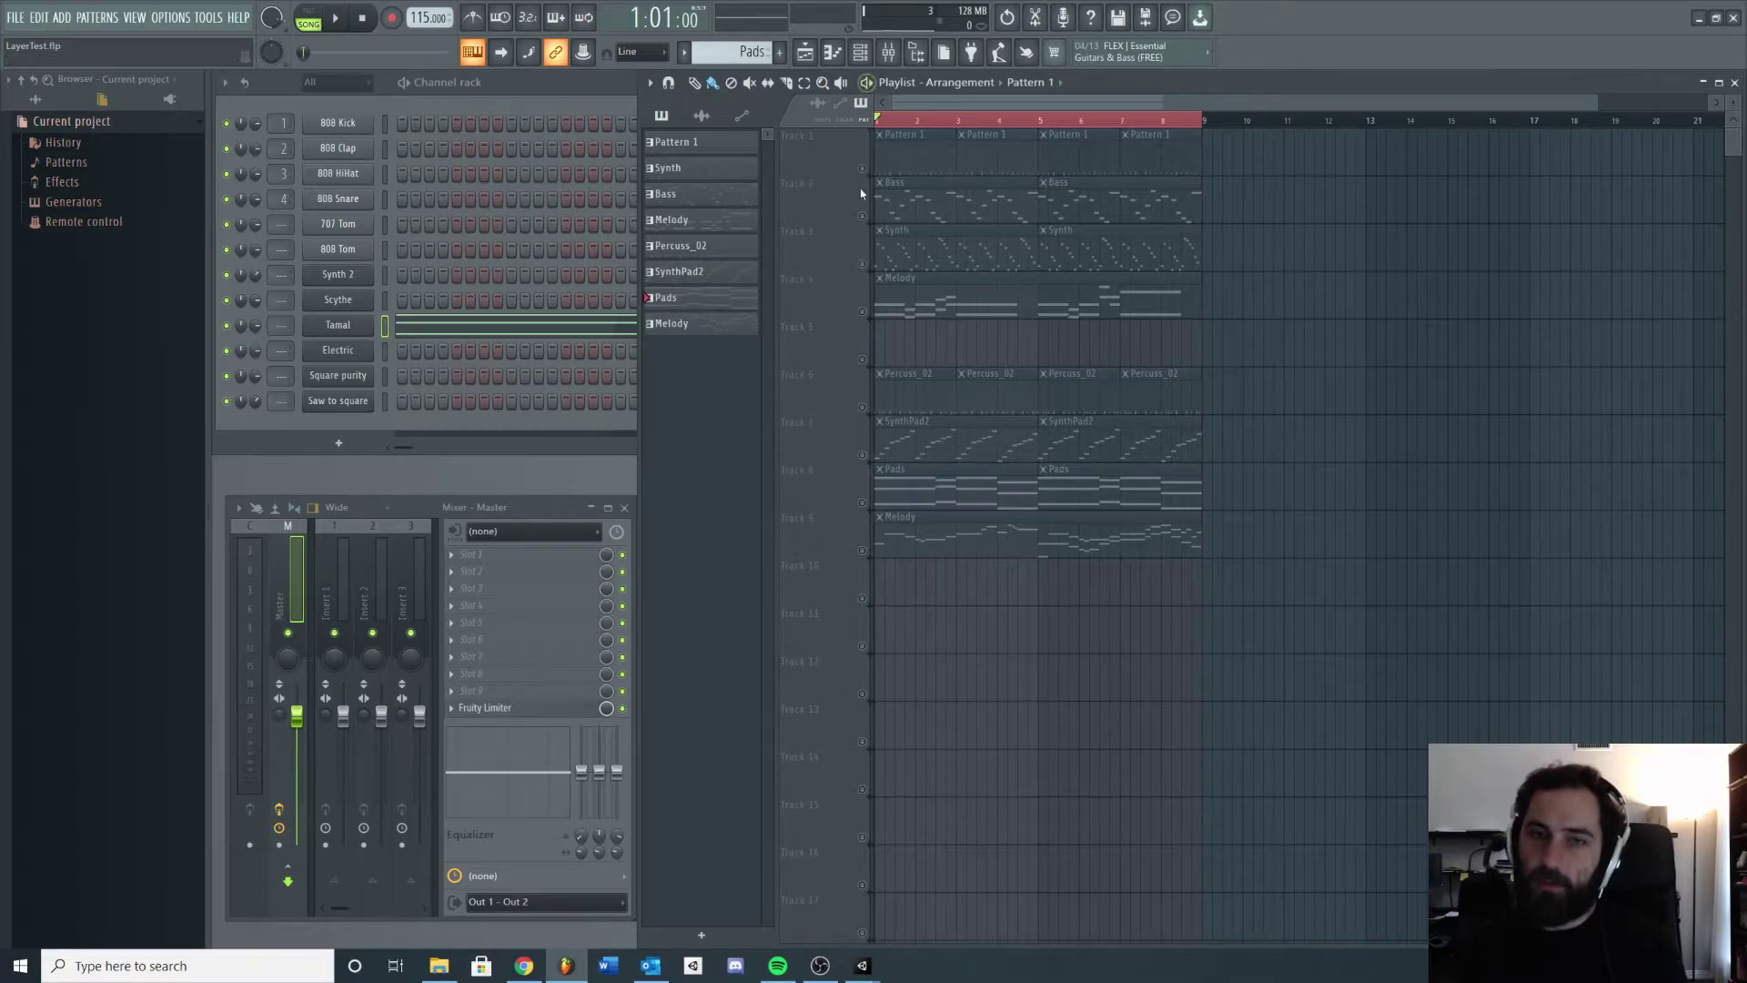
Unmute Tracks 6, 7, 8 and 9 and play the song
{"action": "left_click", "coordinate": [862, 406]}
{"action": "left_click", "coordinate": [863, 454]}
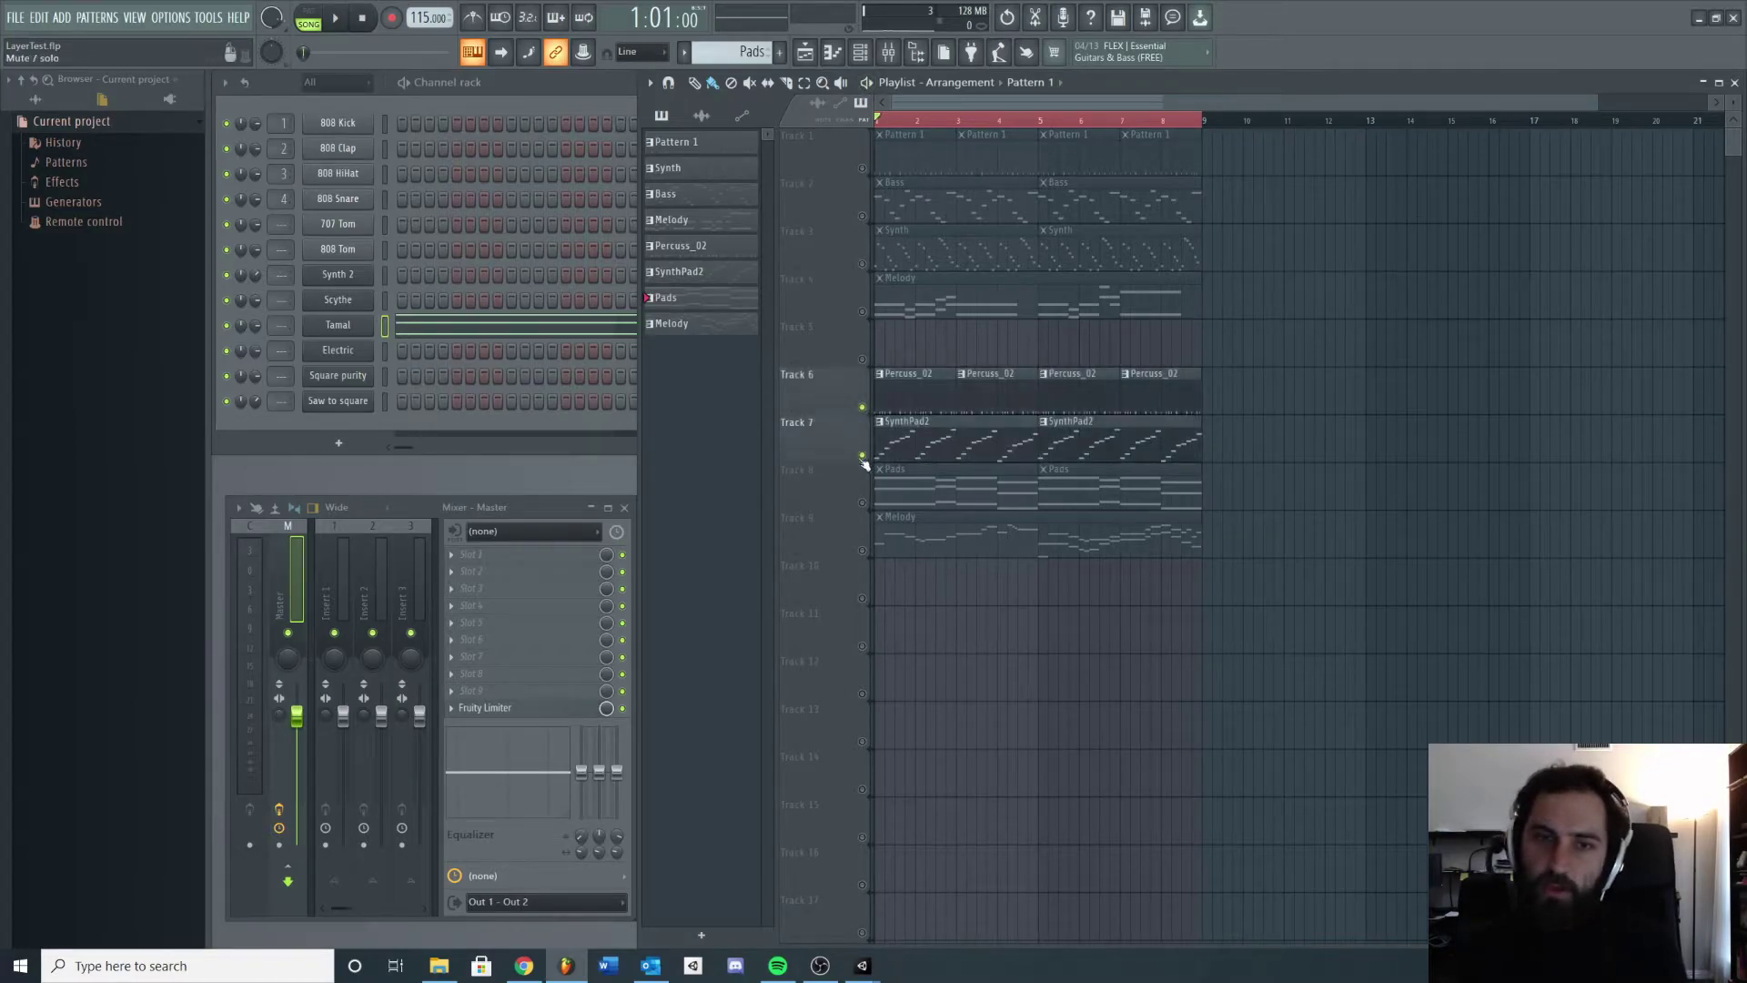
{"action": "left_click", "coordinate": [863, 503]}
{"action": "left_click", "coordinate": [862, 551]}
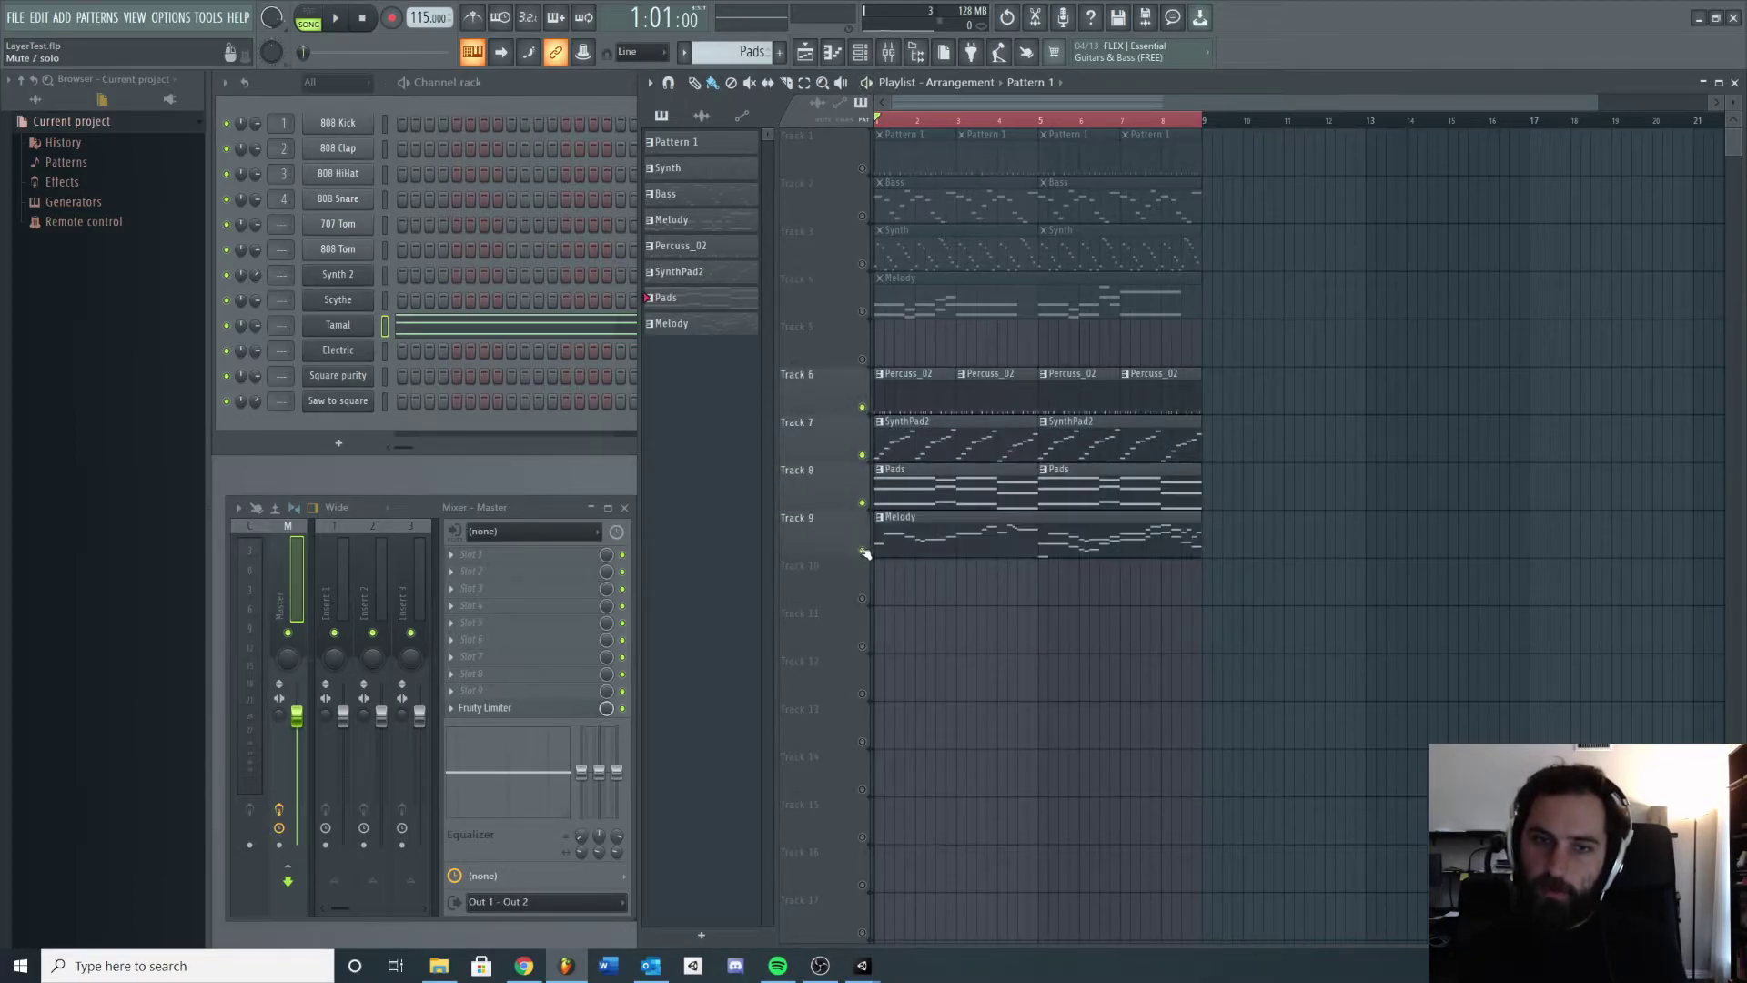
{"action": "key", "text": "space"}
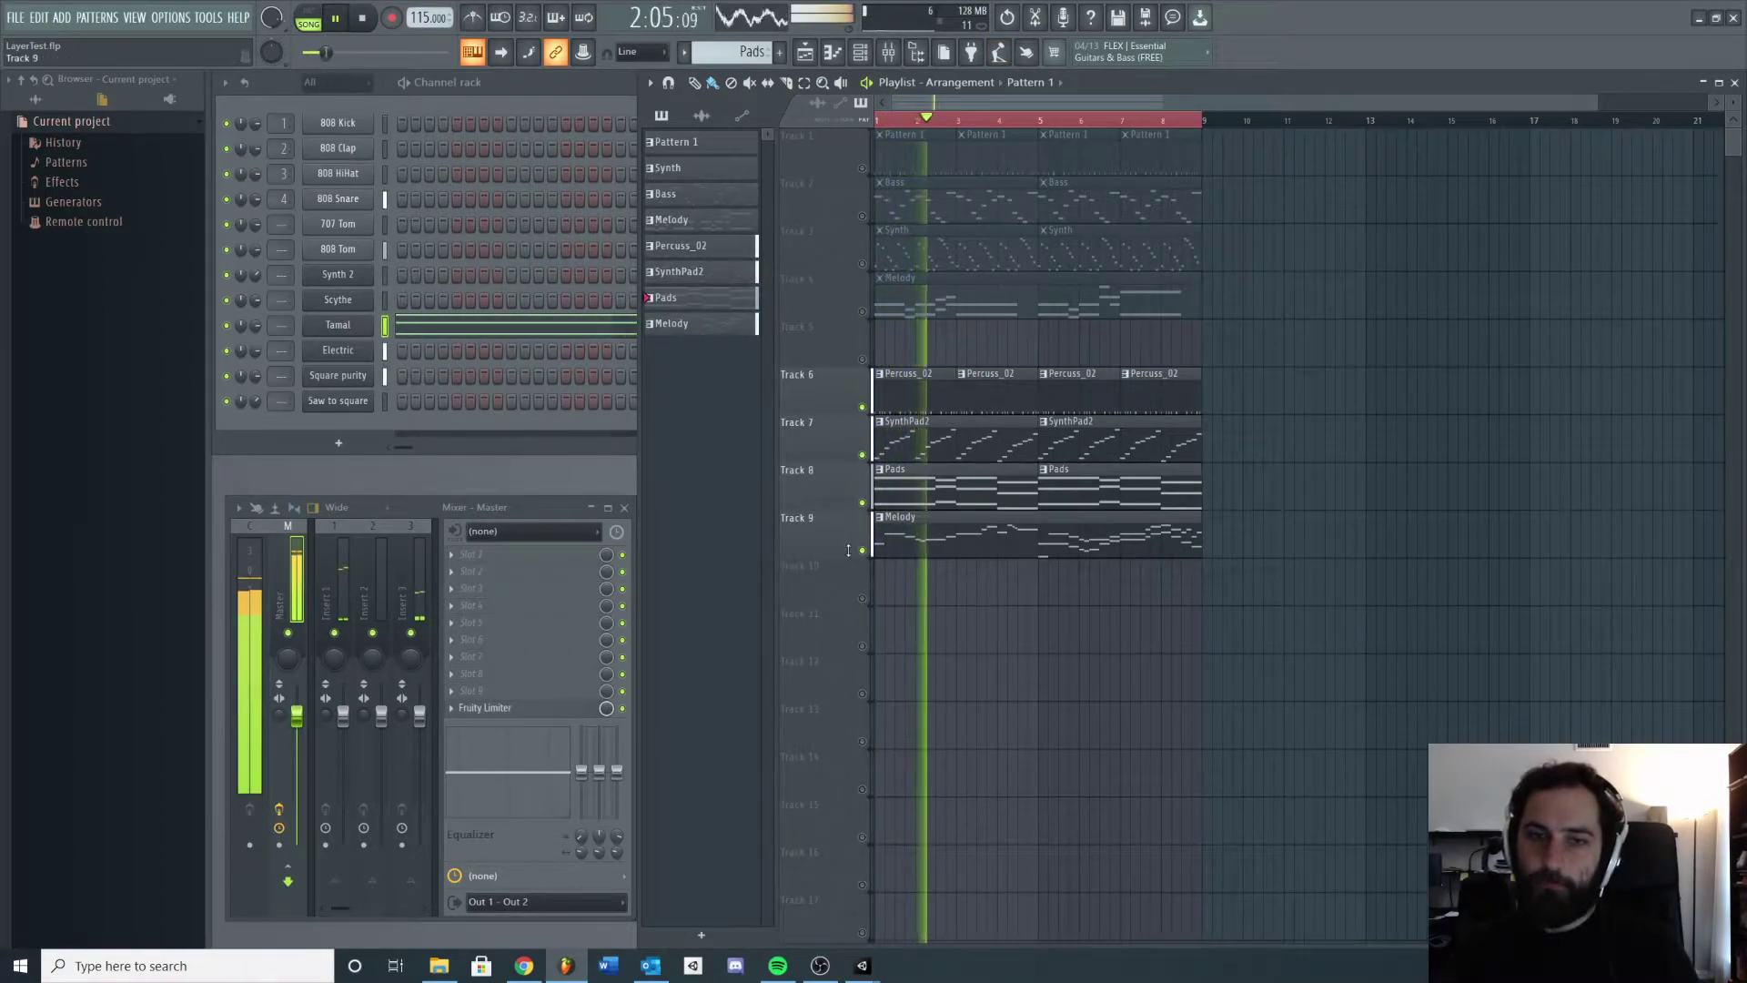
Re-mute Tracks 8, 6, 7 and 9, stop playback, and switch to the Apocalyptigrow folder
{"action": "left_click", "coordinate": [862, 502]}
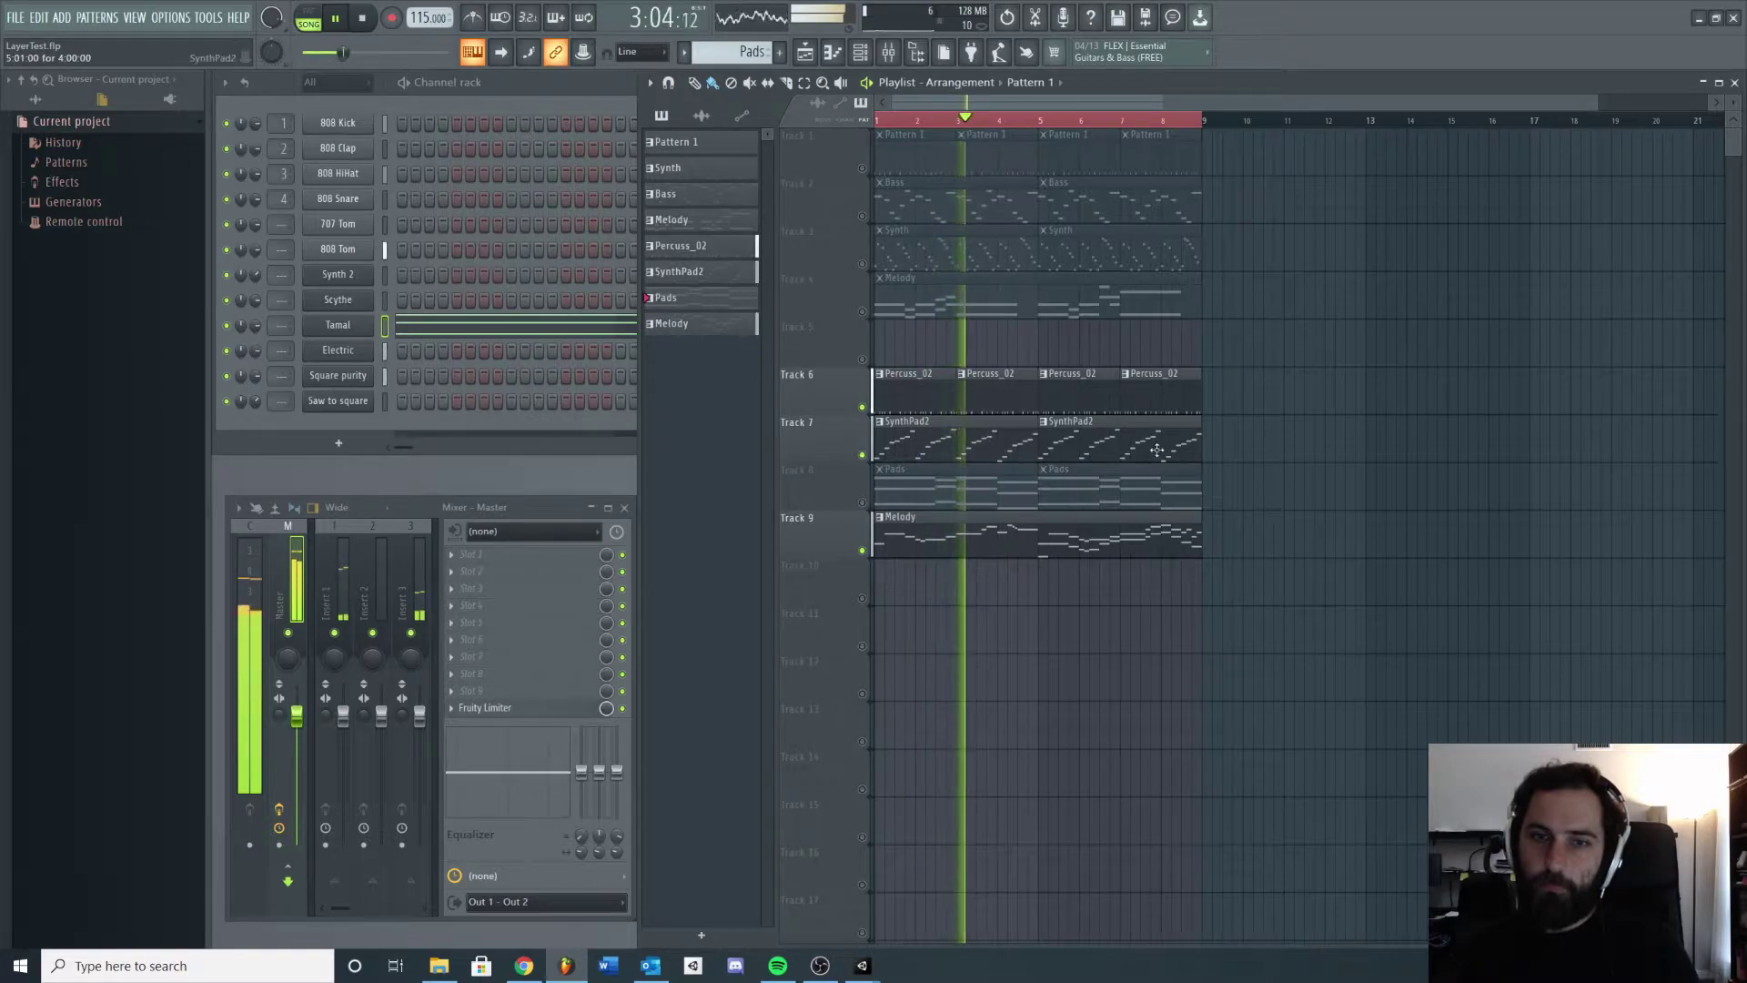
{"action": "left_click", "coordinate": [862, 407]}
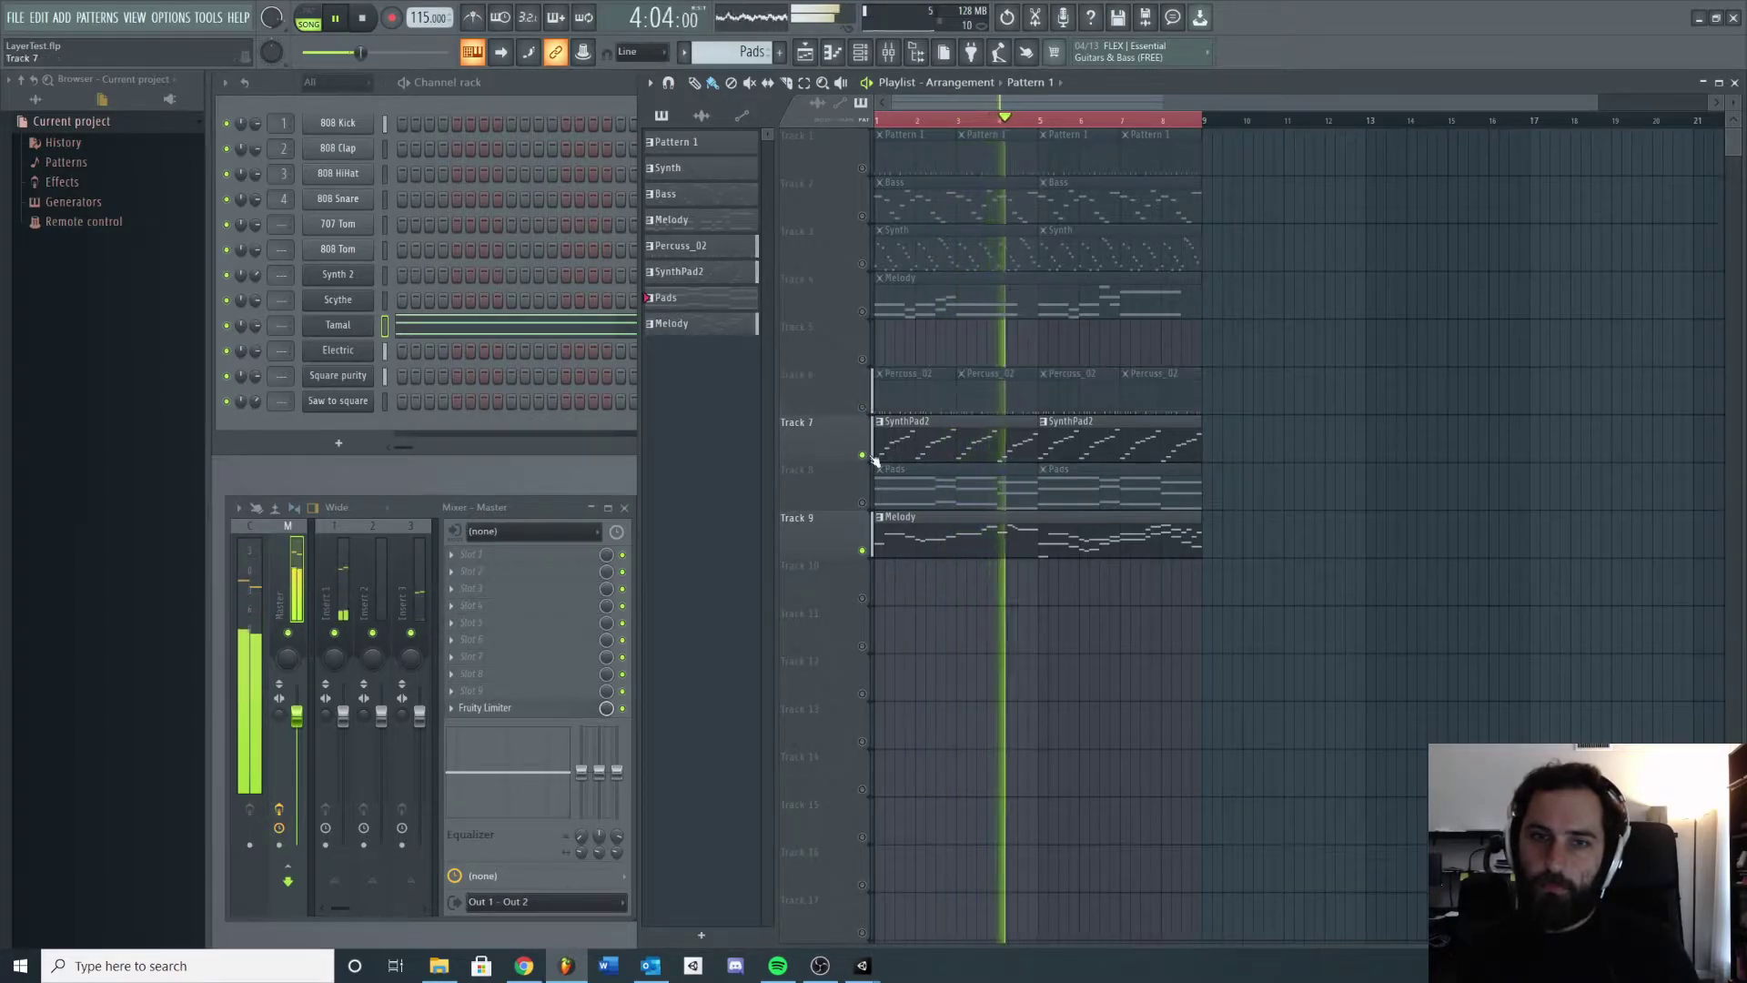
{"action": "left_click", "coordinate": [862, 454]}
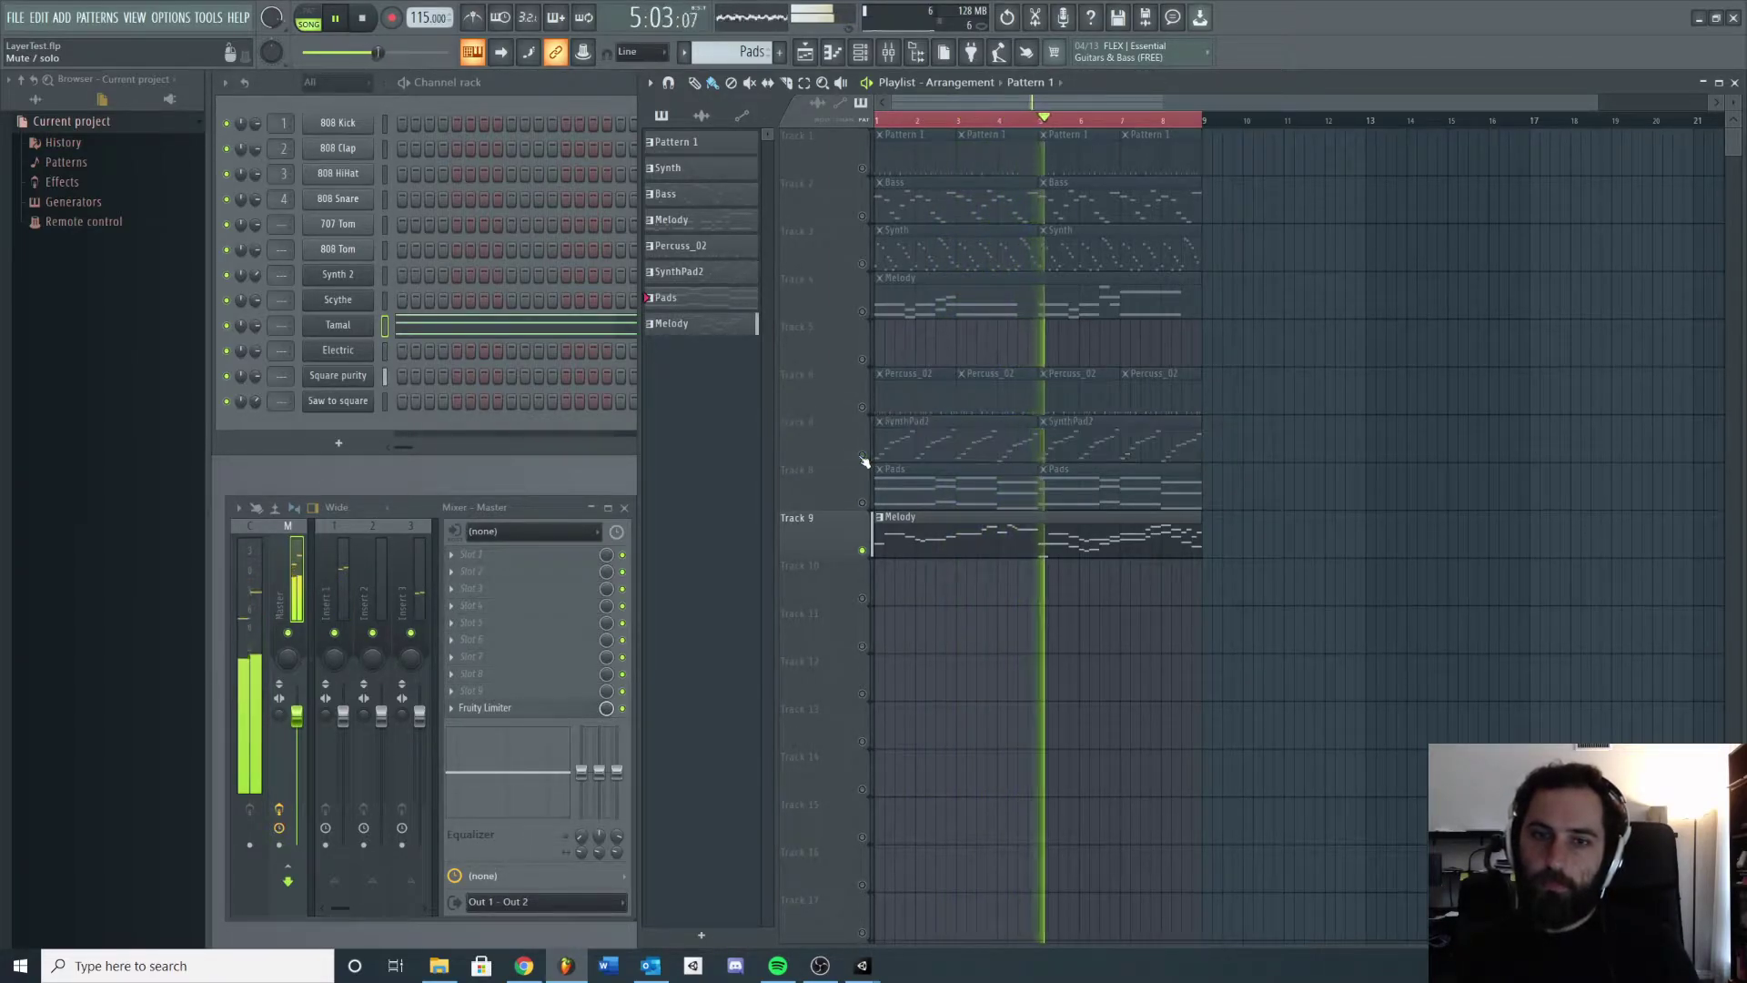
{"action": "key", "text": "space"}
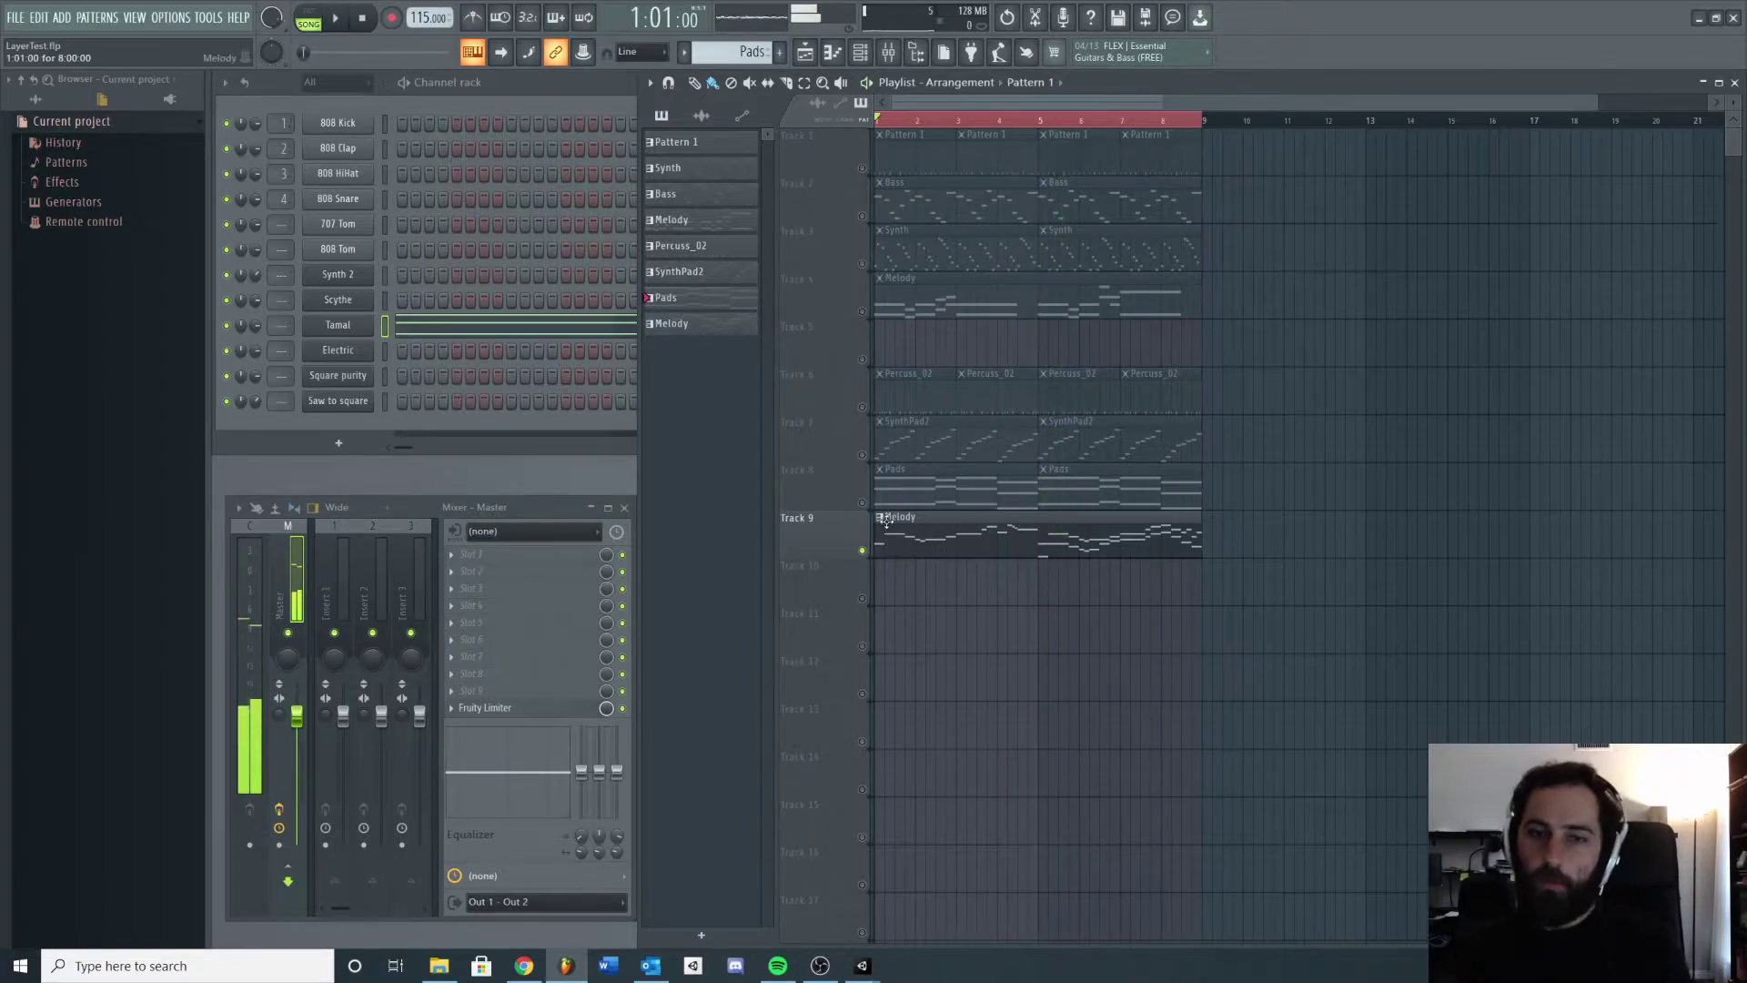
{"action": "left_click", "coordinate": [862, 551]}
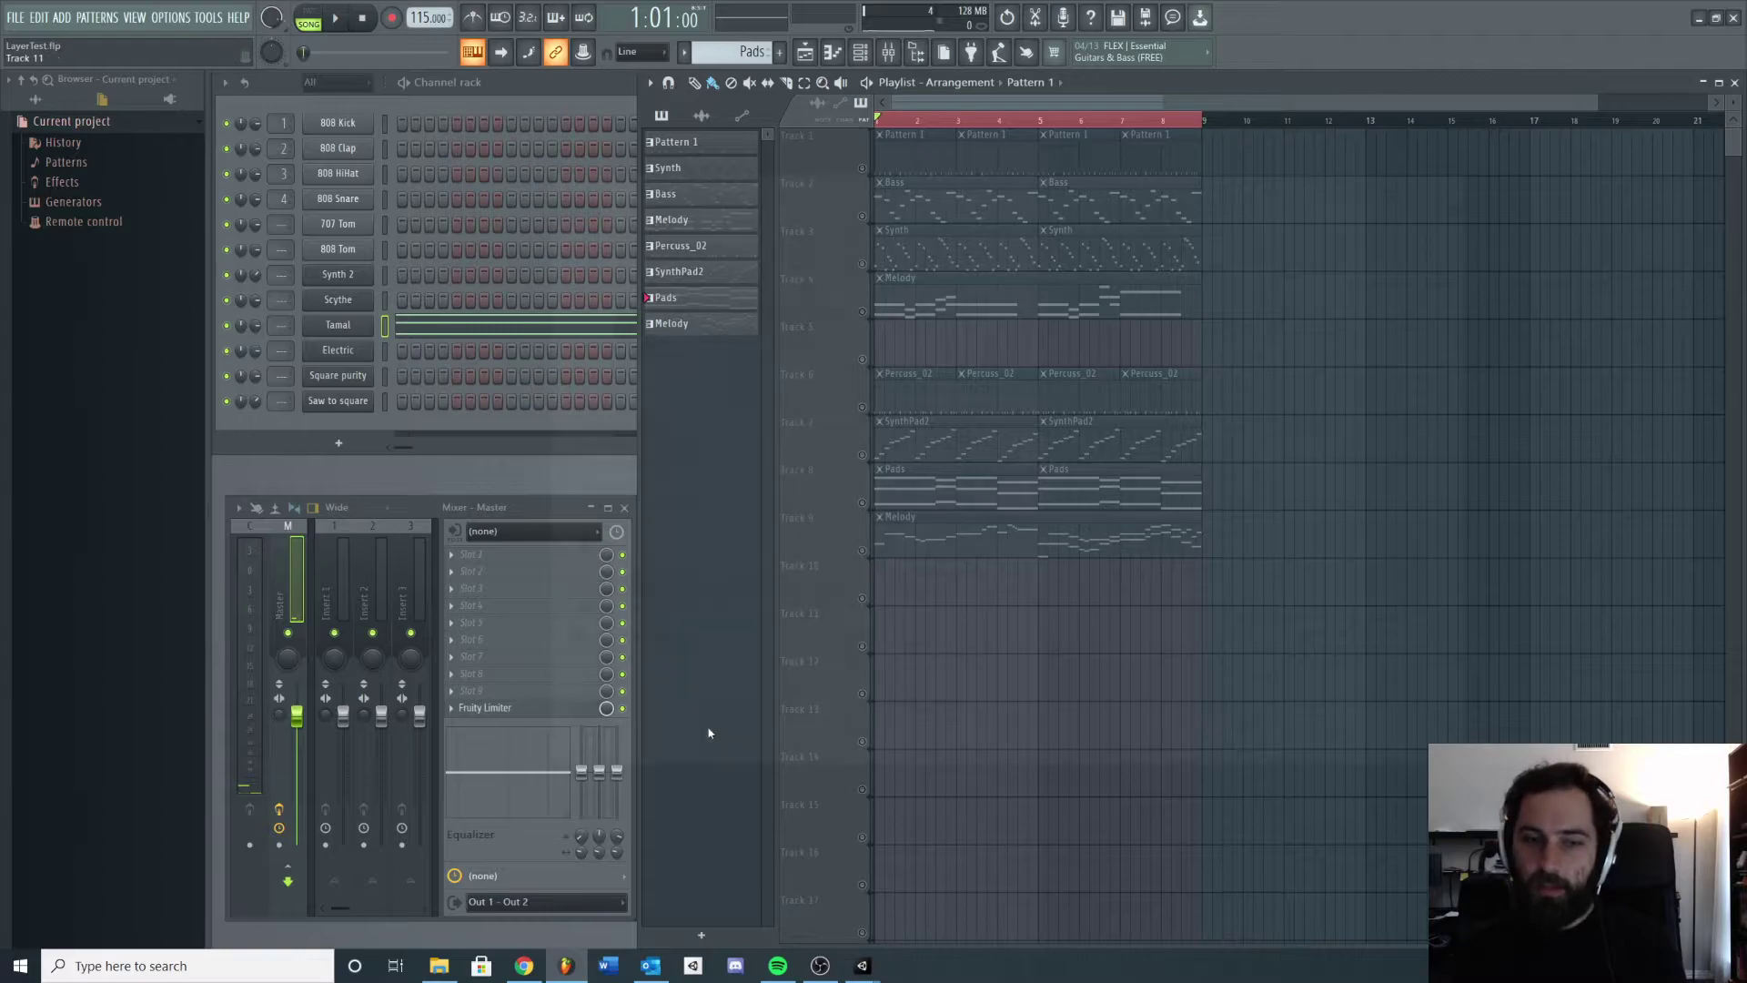
{"action": "key", "text": "alt+Tab"}
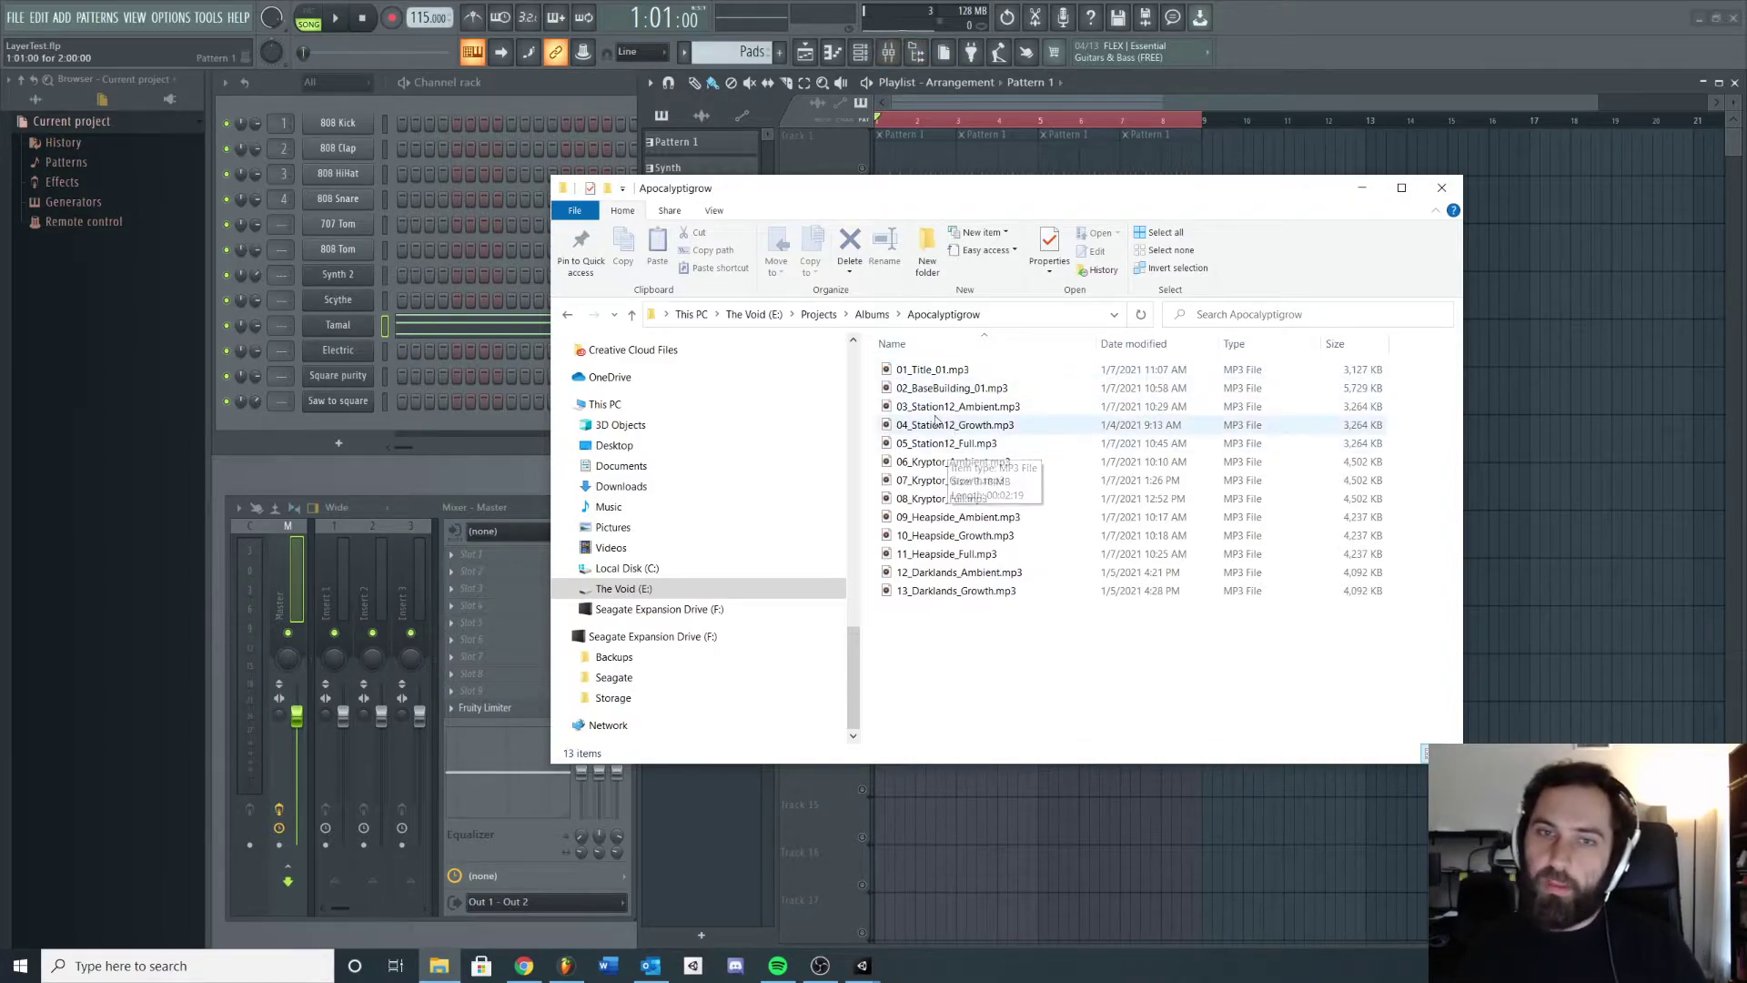
{"action": "left_click", "coordinate": [929, 414]}
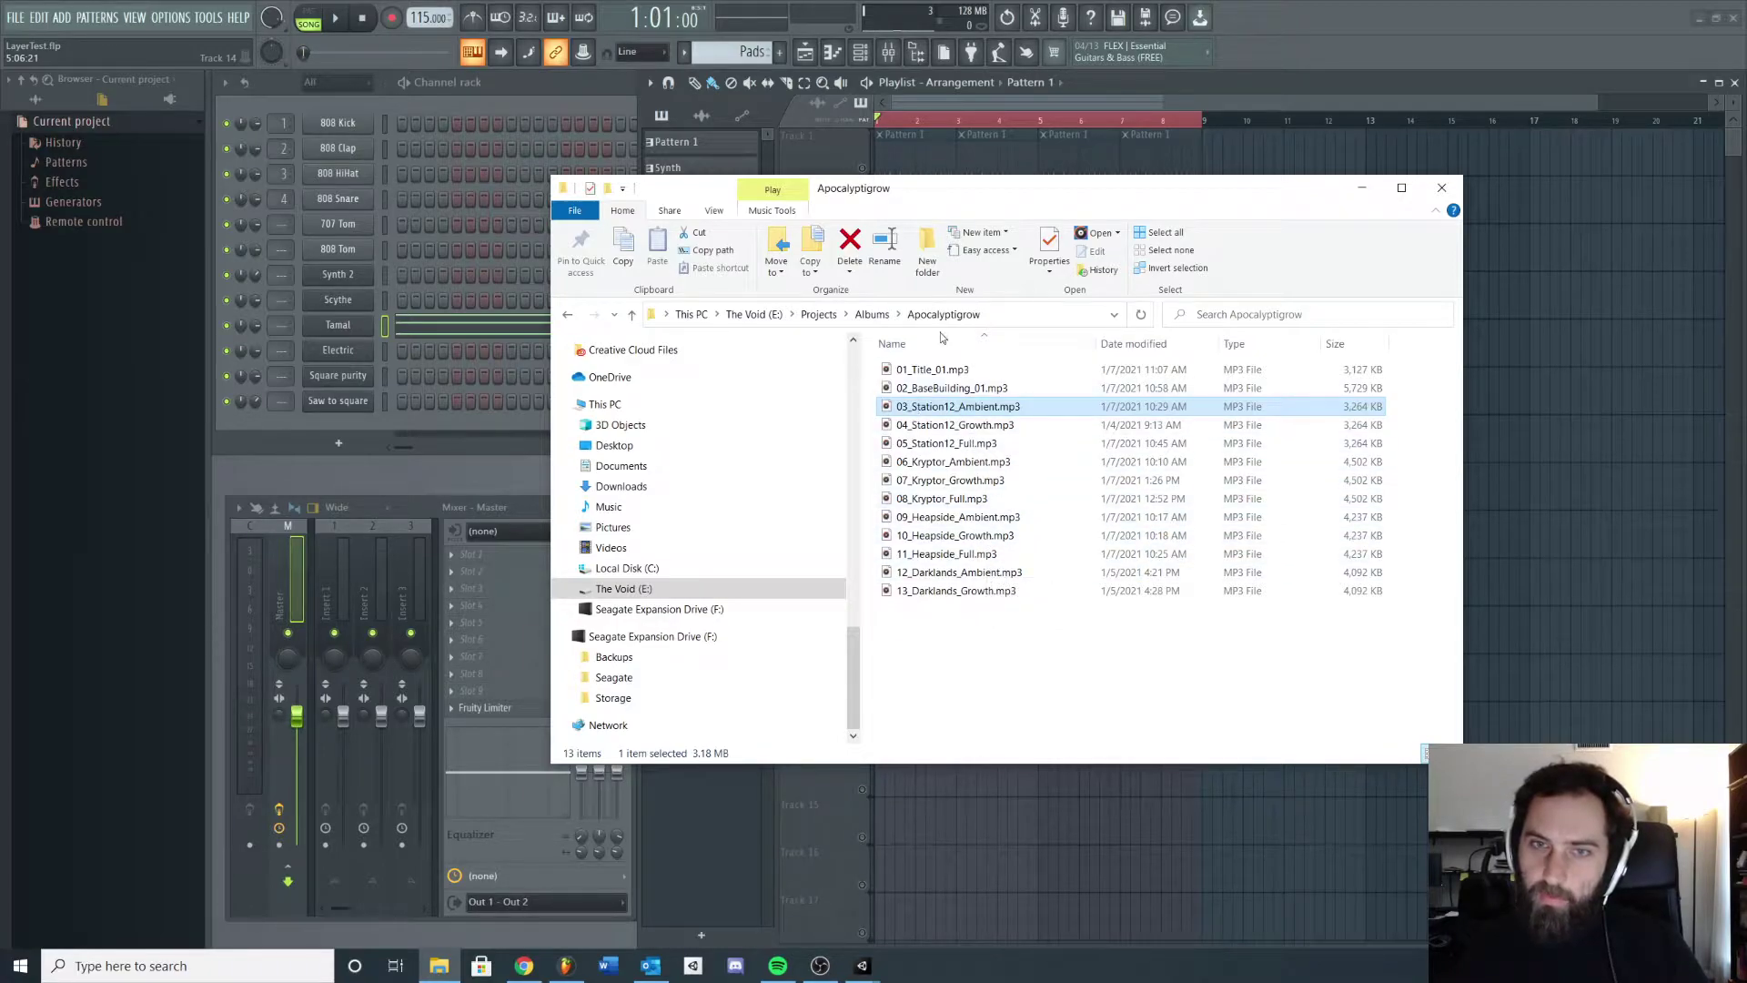
{"action": "left_click", "coordinate": [963, 520]}
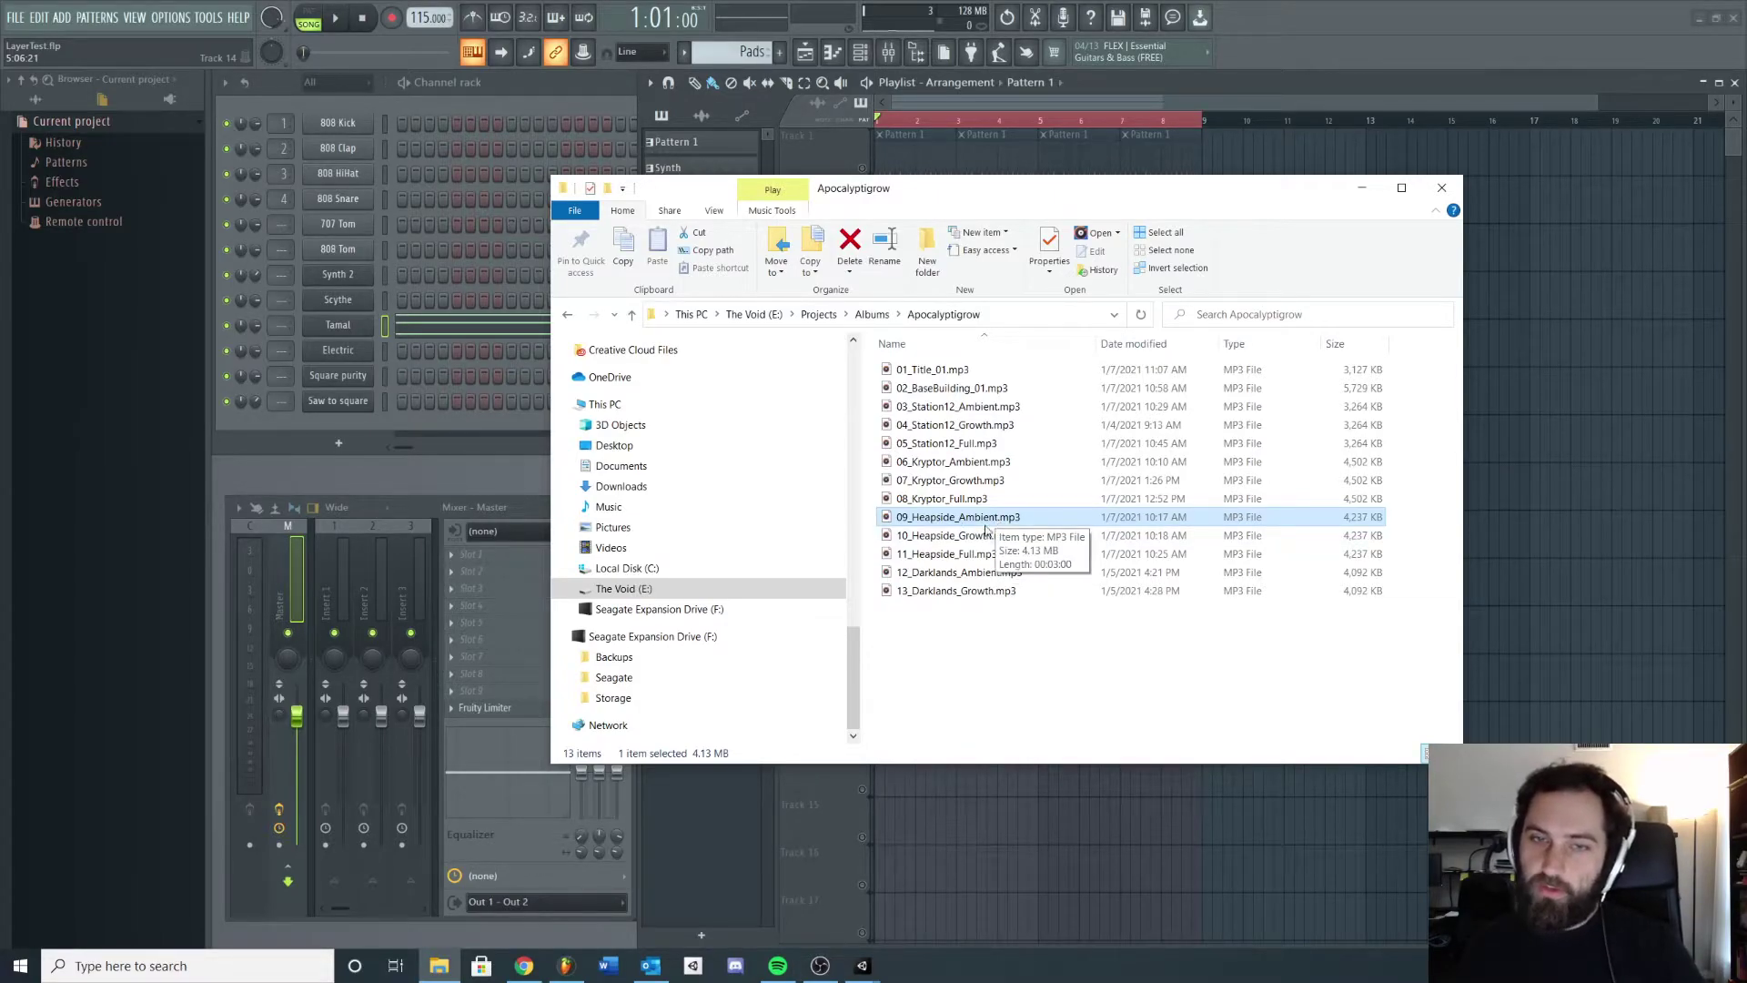
{"action": "left_click", "coordinate": [976, 556], "text": "shift"}
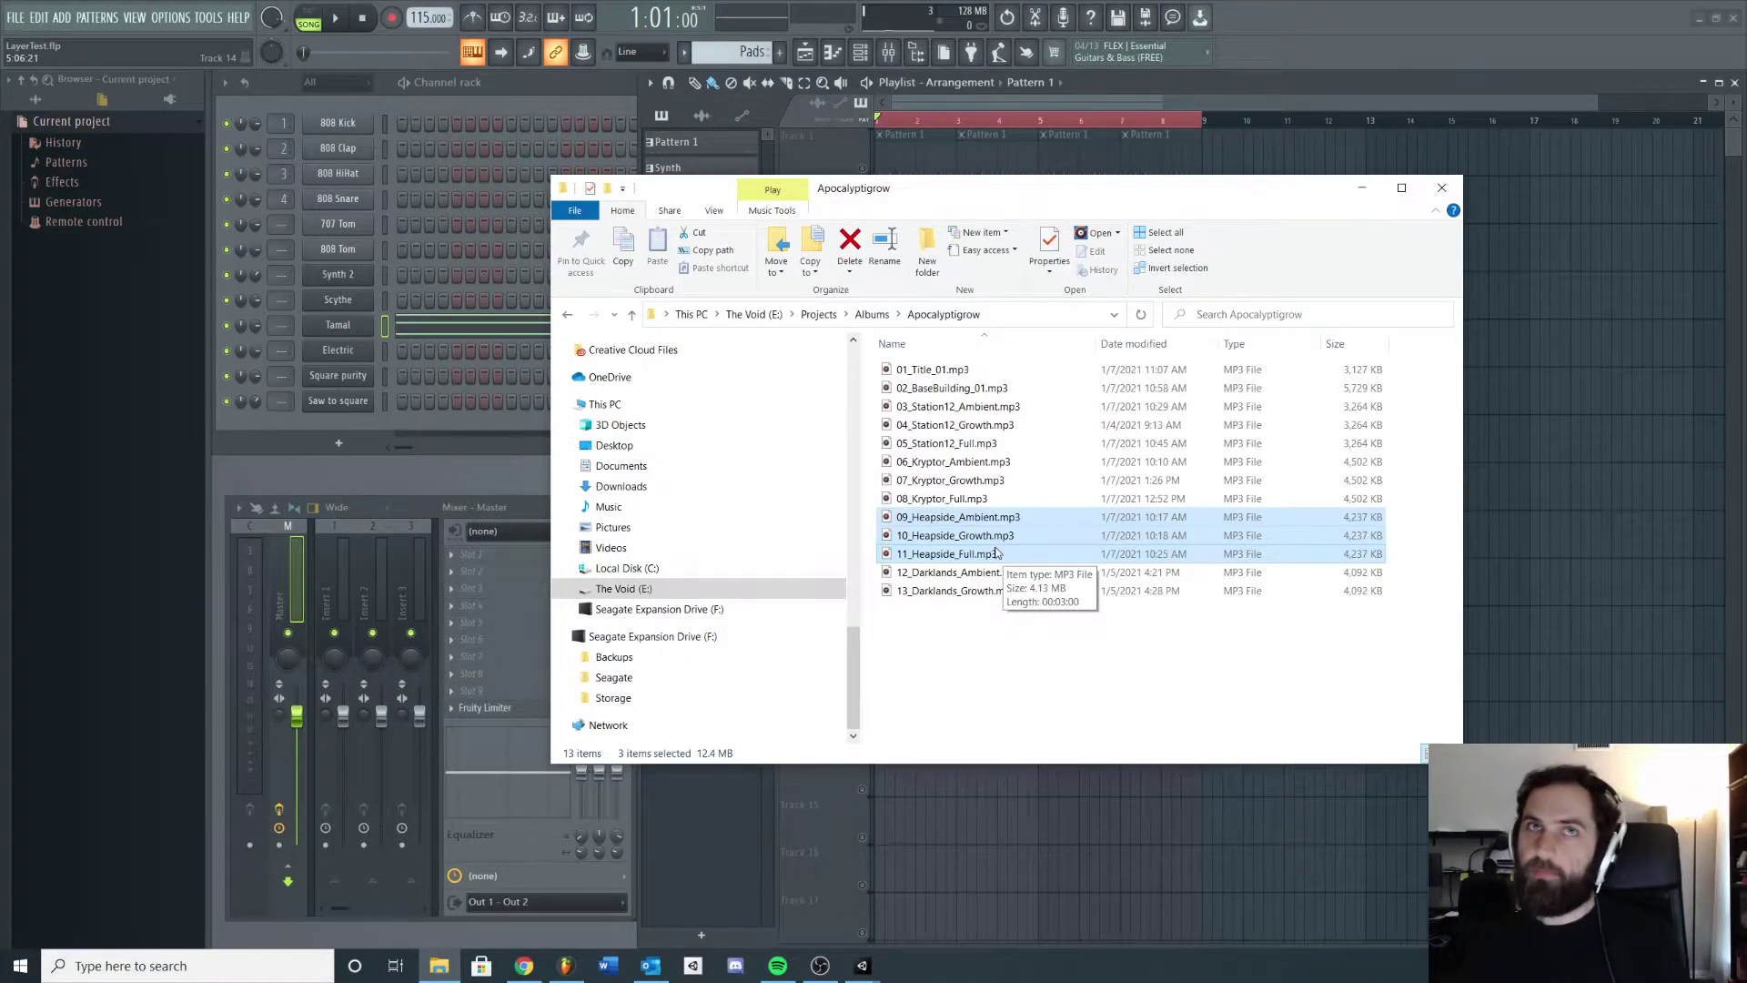
{"action": "left_click", "coordinate": [964, 517]}
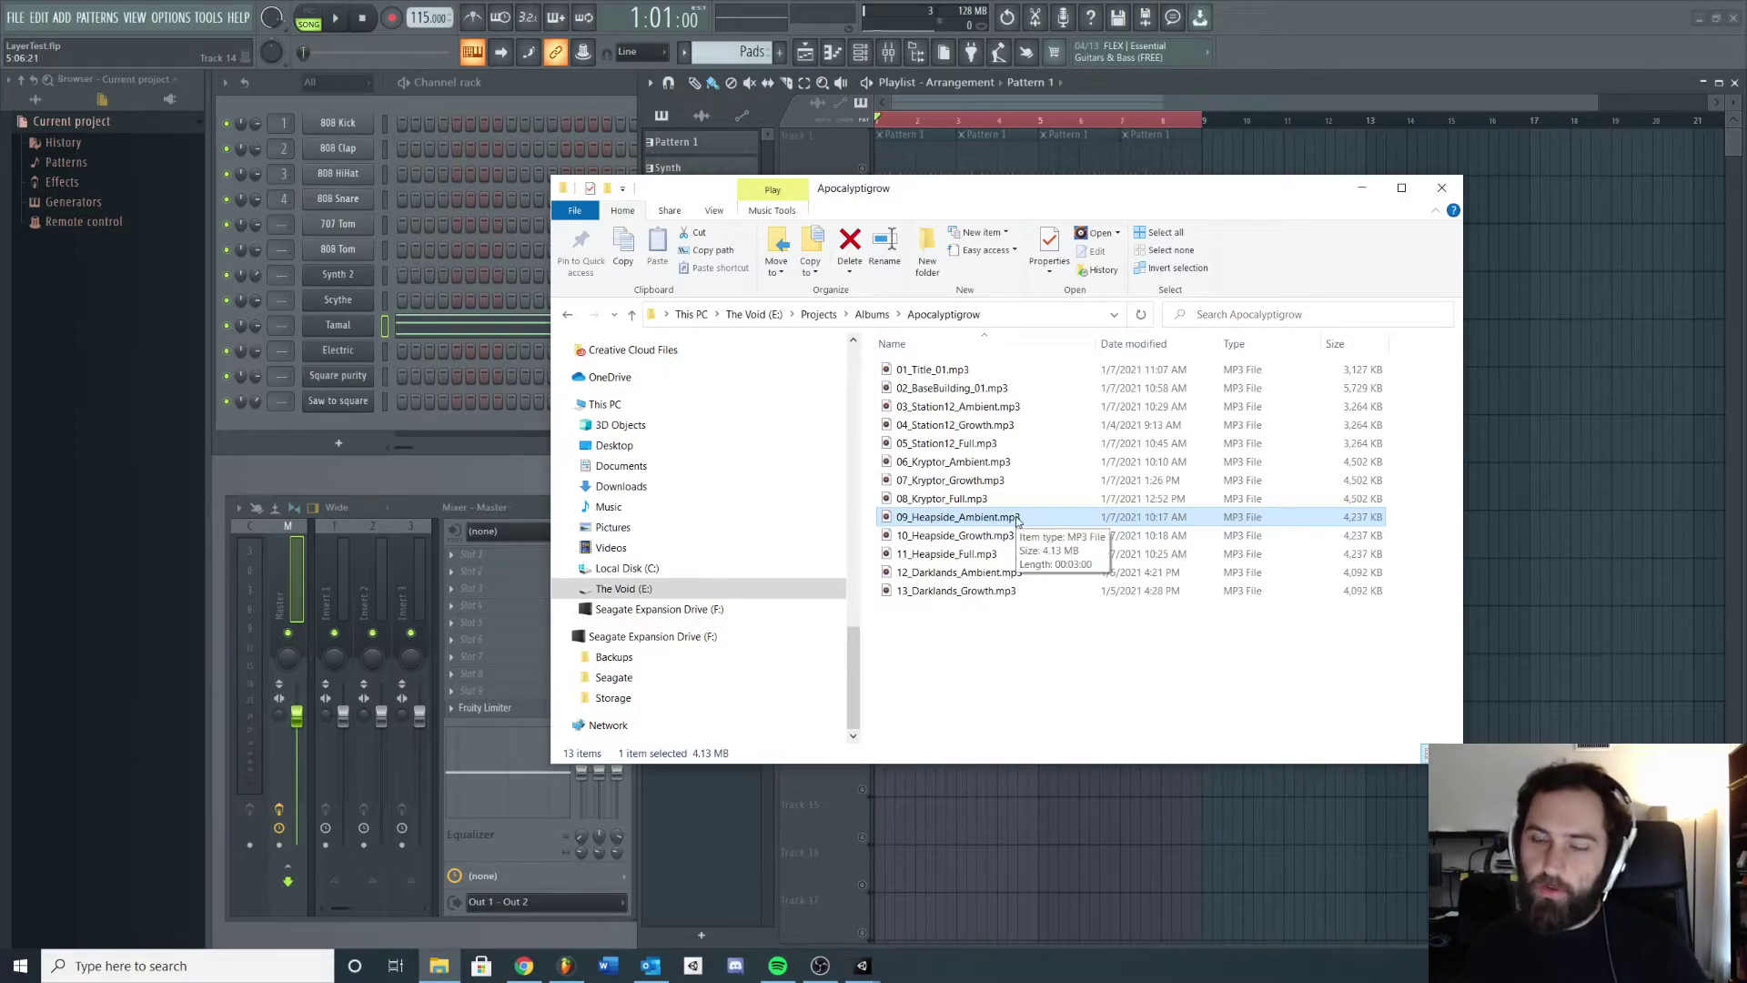
Preview 09_Heapside_Ambient and 10_Heapside_Growth in the music player
{"action": "double_click", "coordinate": [1016, 520]}
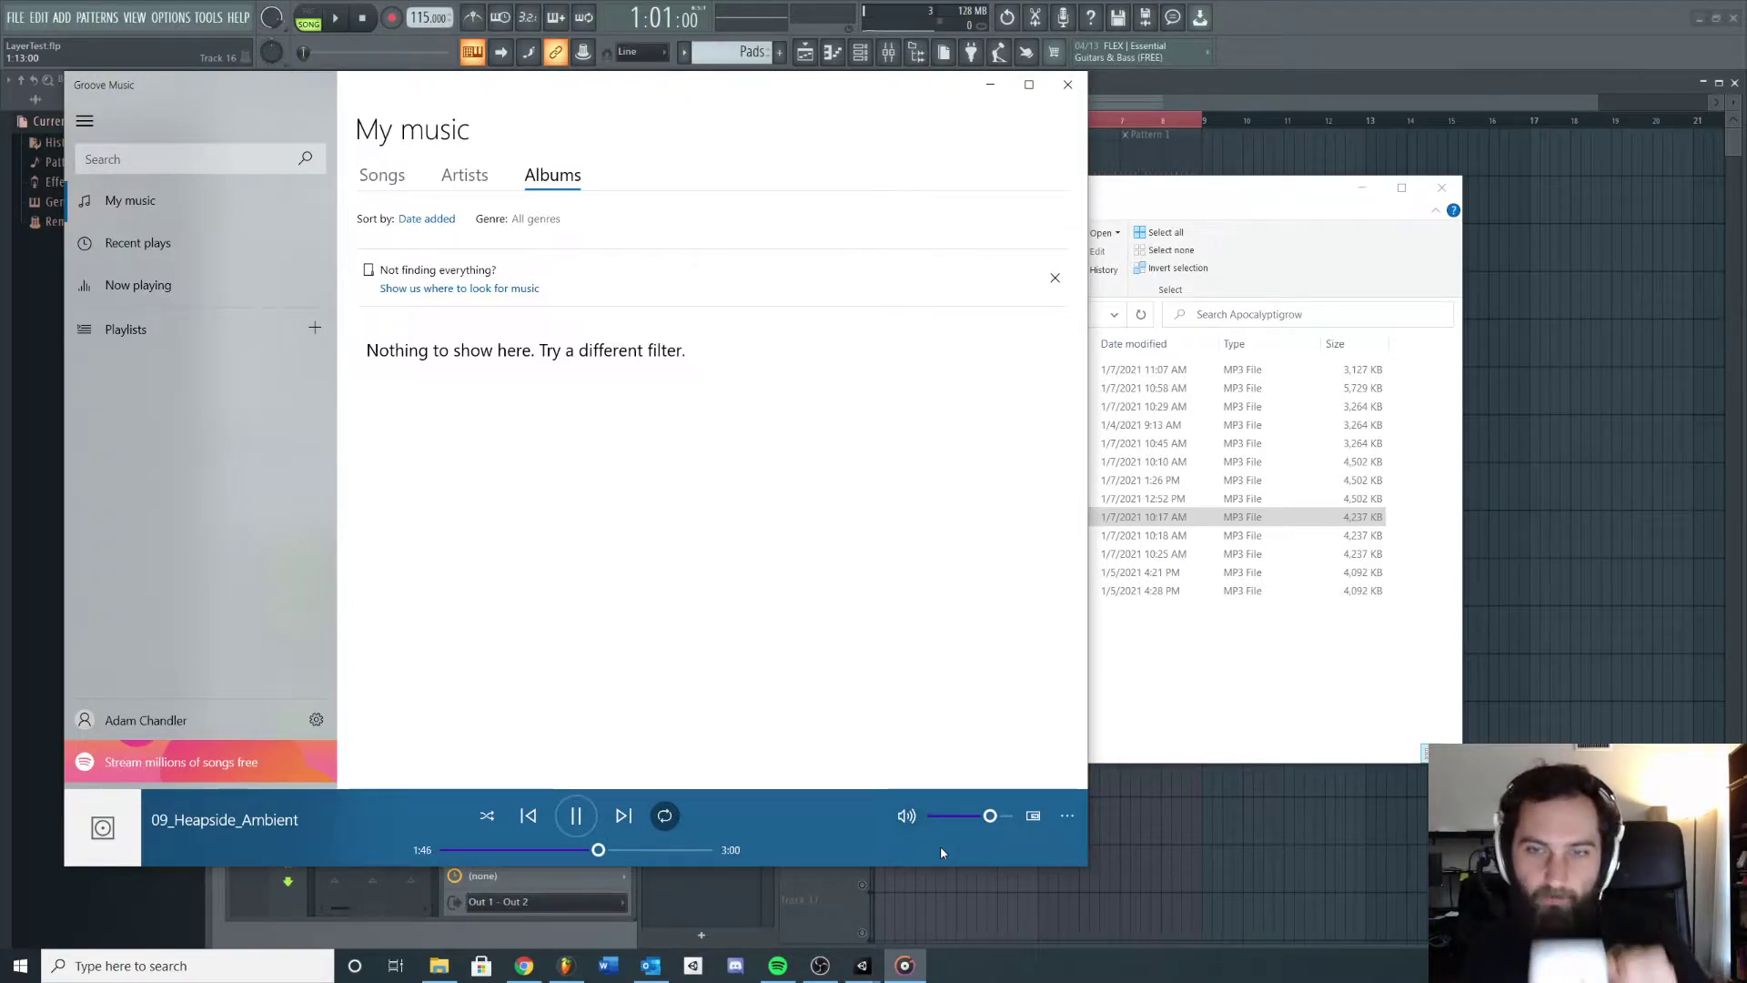
{"action": "left_click", "coordinate": [576, 815]}
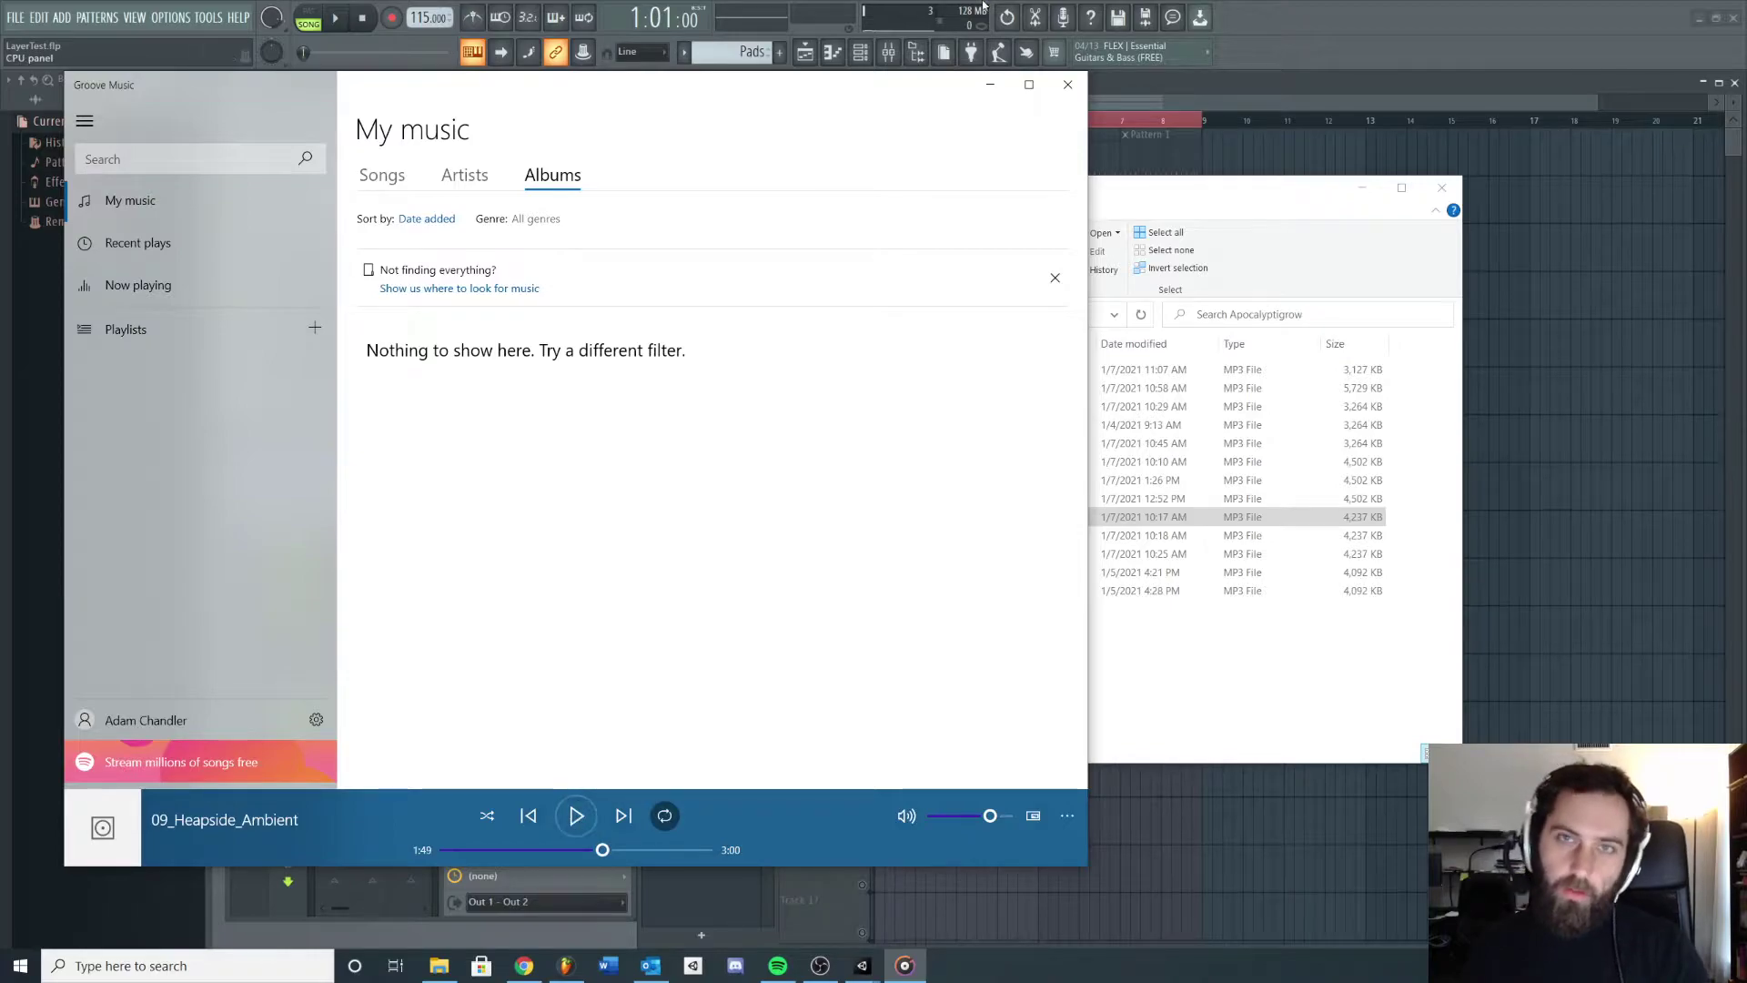
{"action": "left_click", "coordinate": [1067, 84]}
{"action": "left_click", "coordinate": [967, 536]}
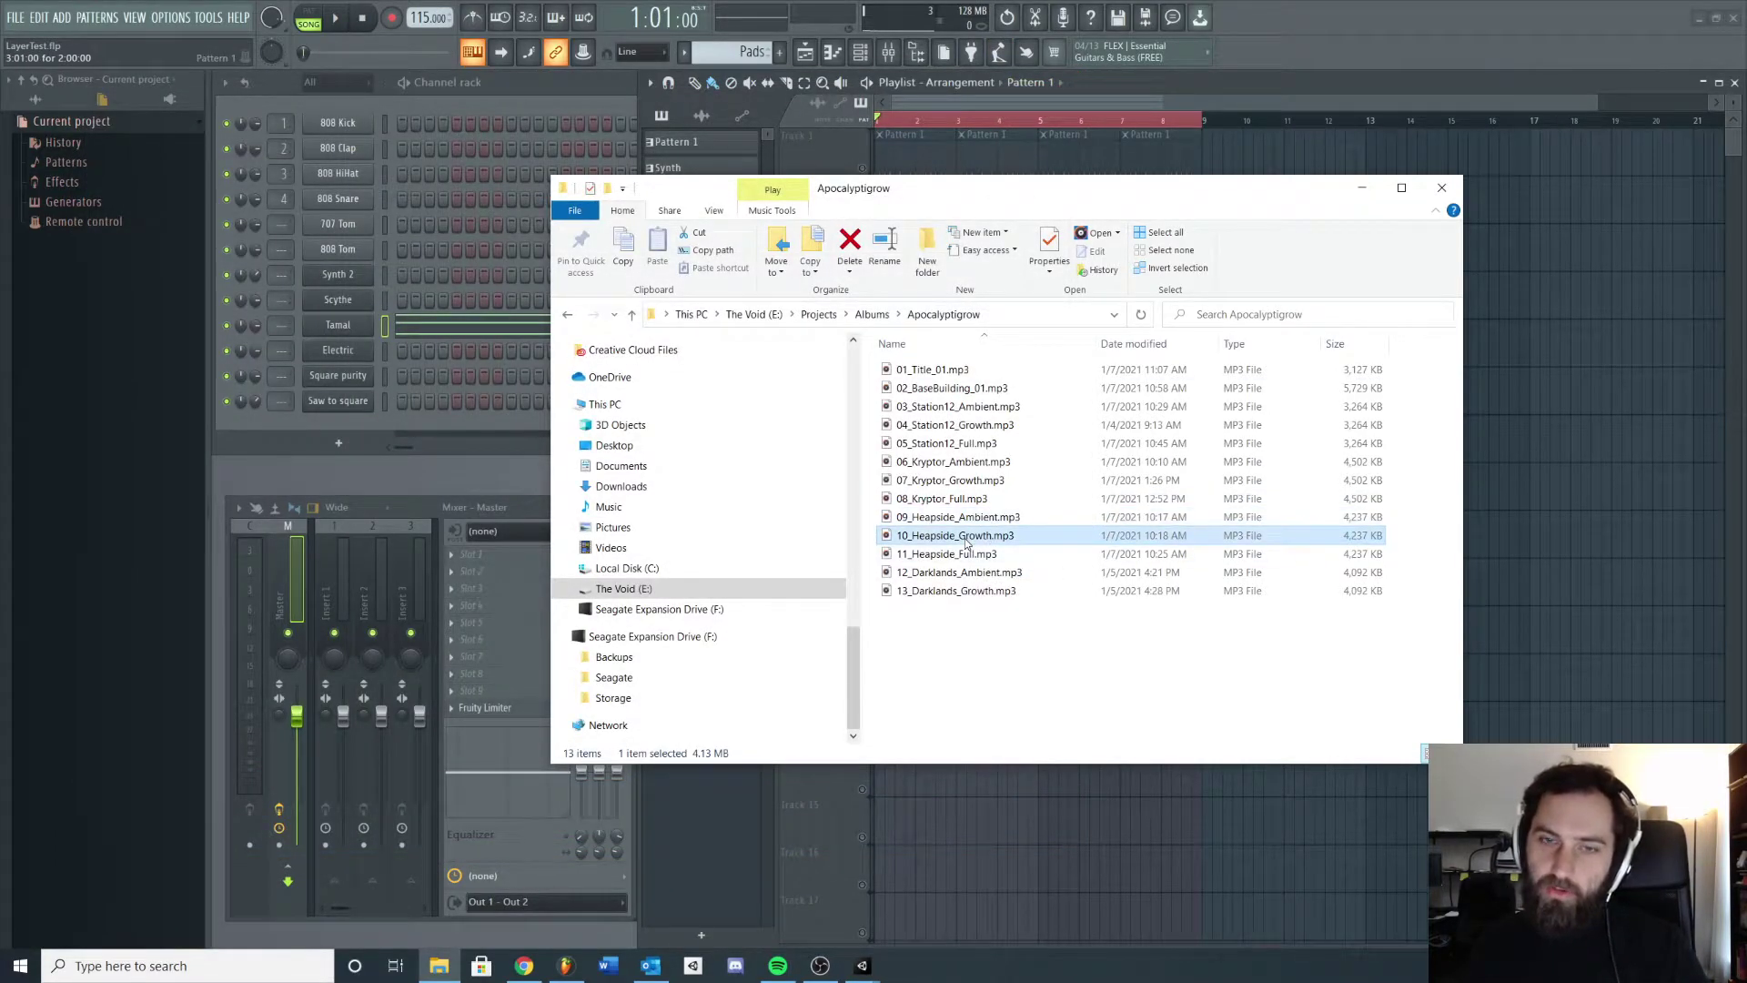
{"action": "double_click", "coordinate": [966, 537]}
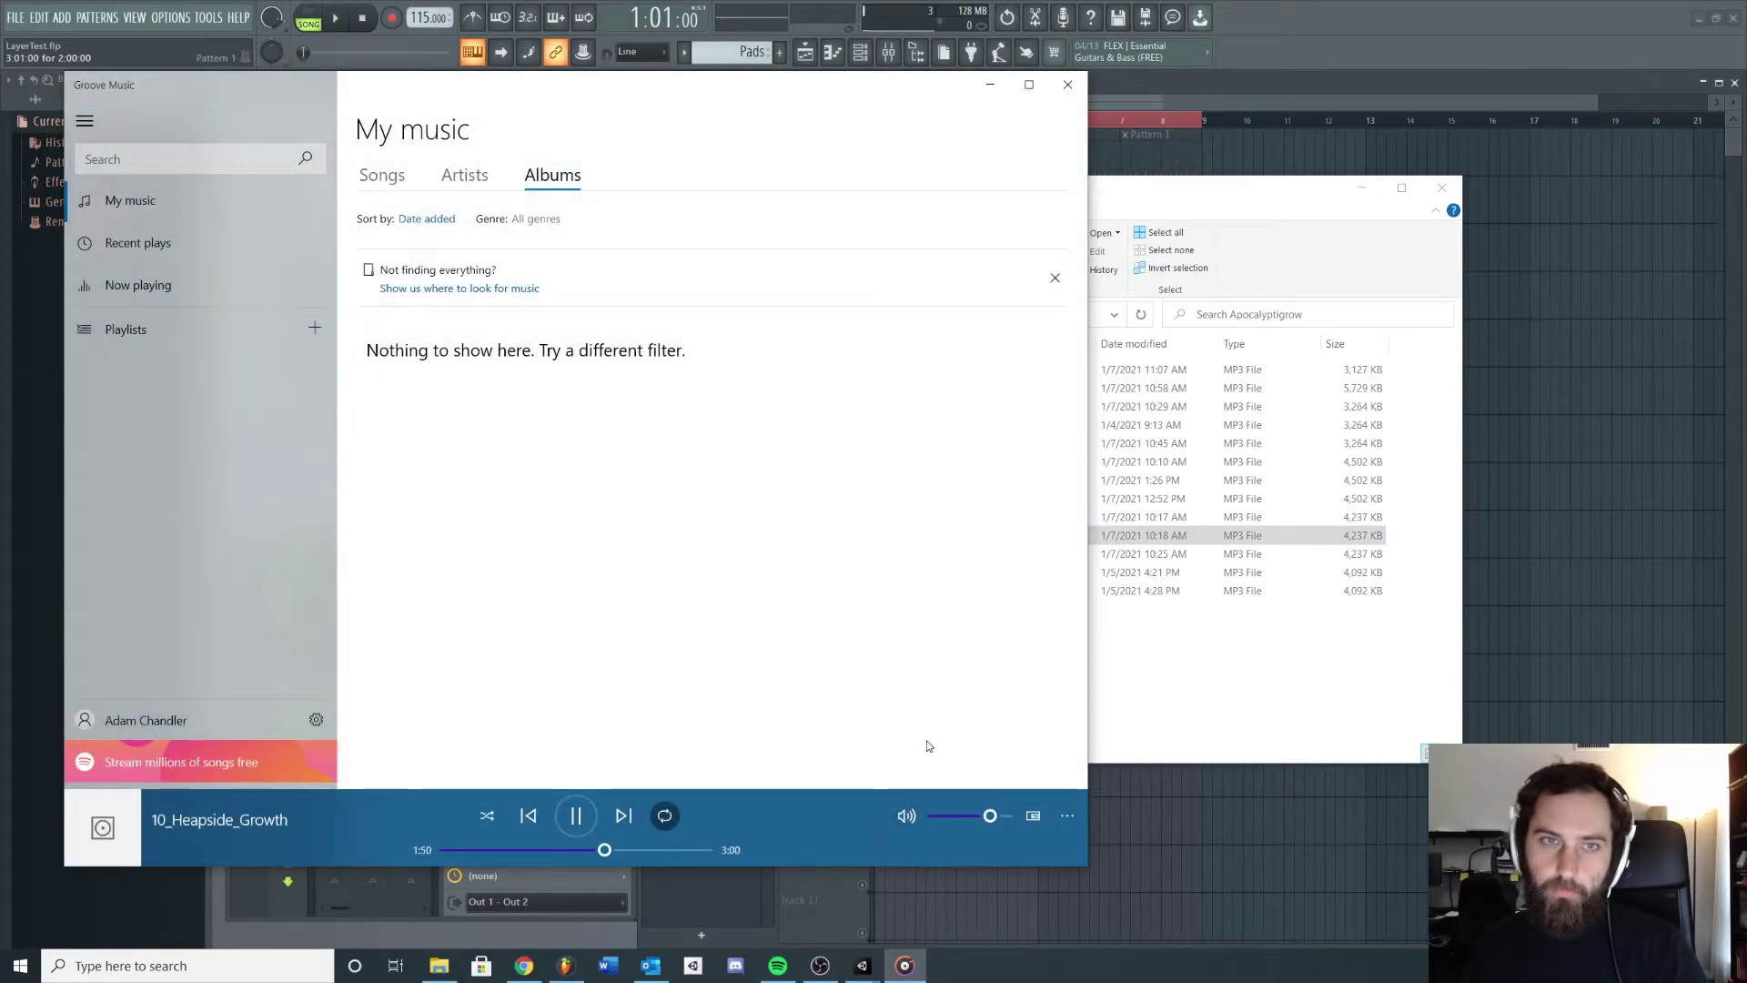
{"action": "left_click", "coordinate": [1082, 87]}
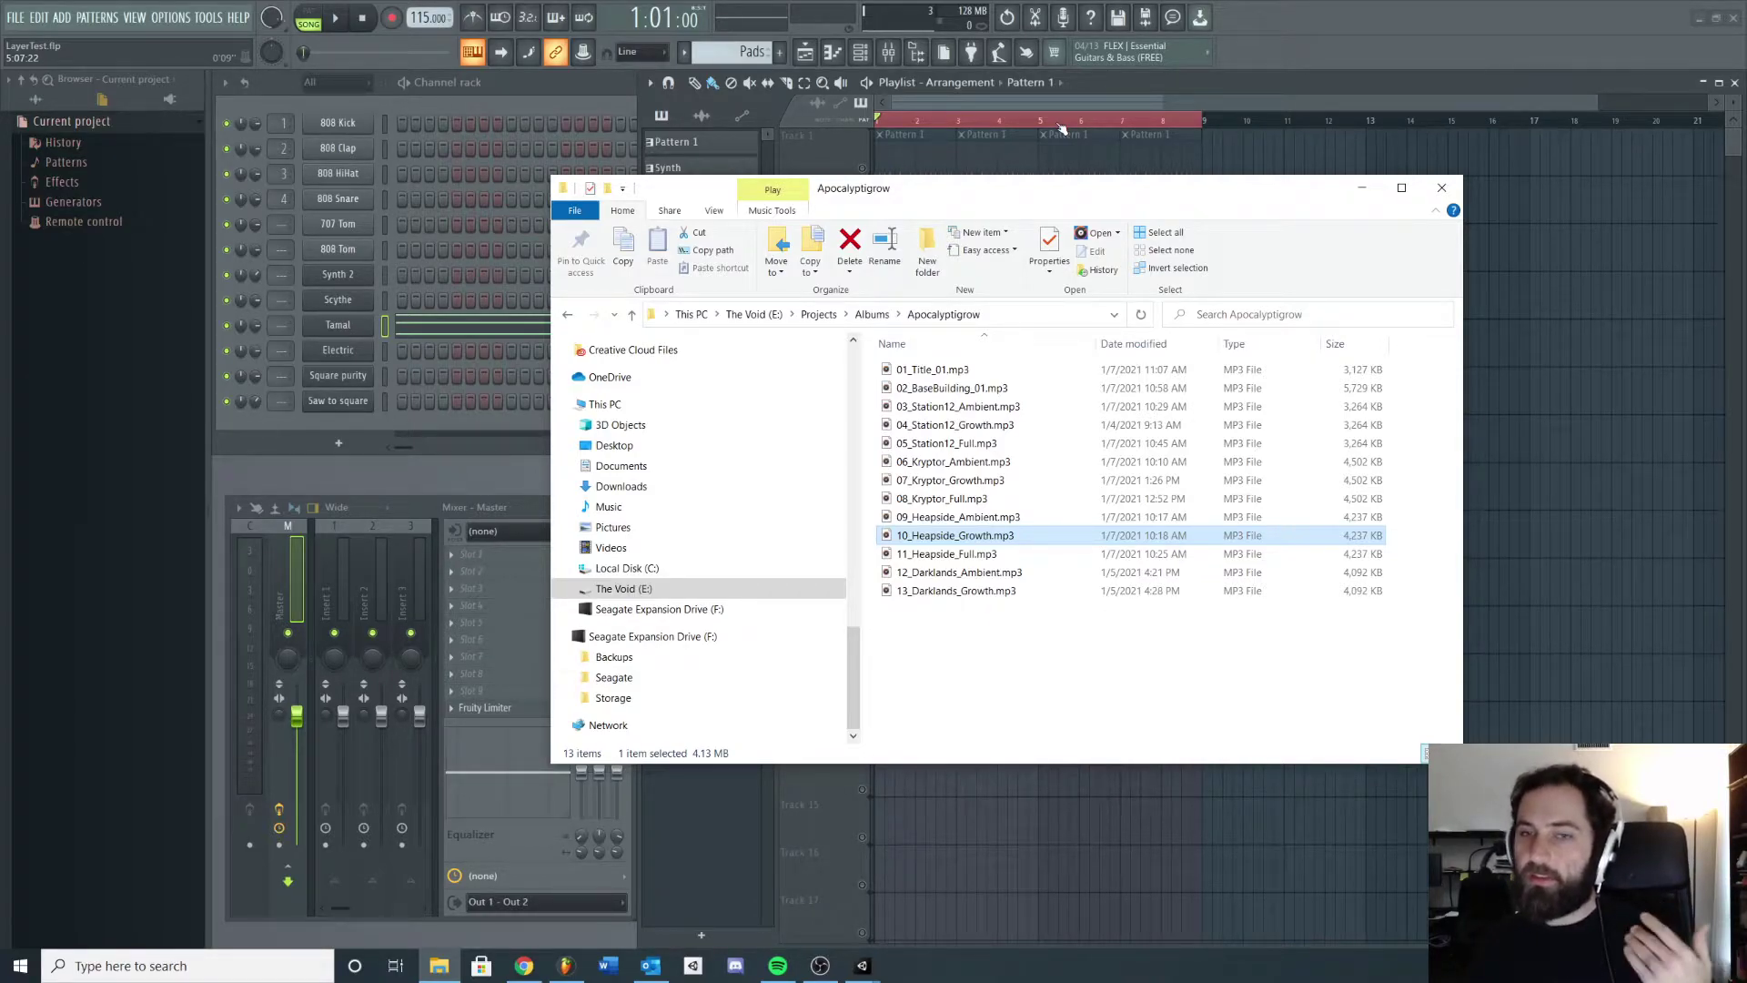
Play 11_Heapside_Full, close the player, and leave 11_Heapside_Full.mp3 selected
{"action": "left_click", "coordinate": [958, 557]}
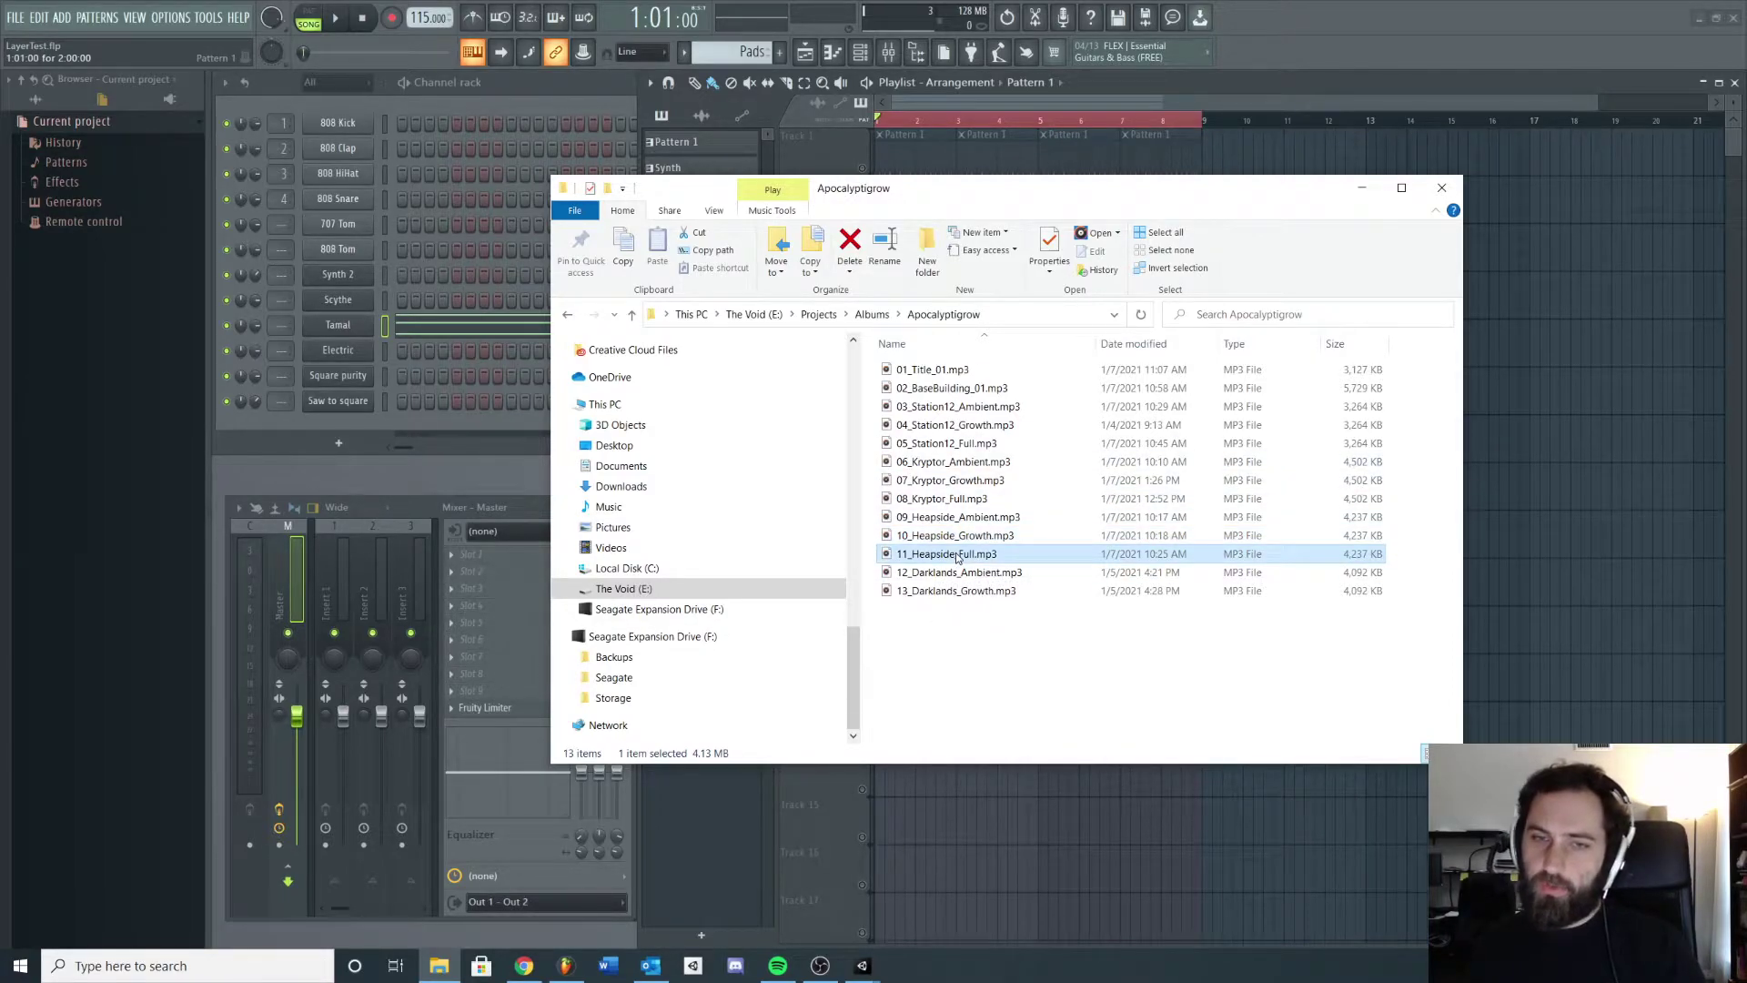
{"action": "double_click", "coordinate": [957, 558]}
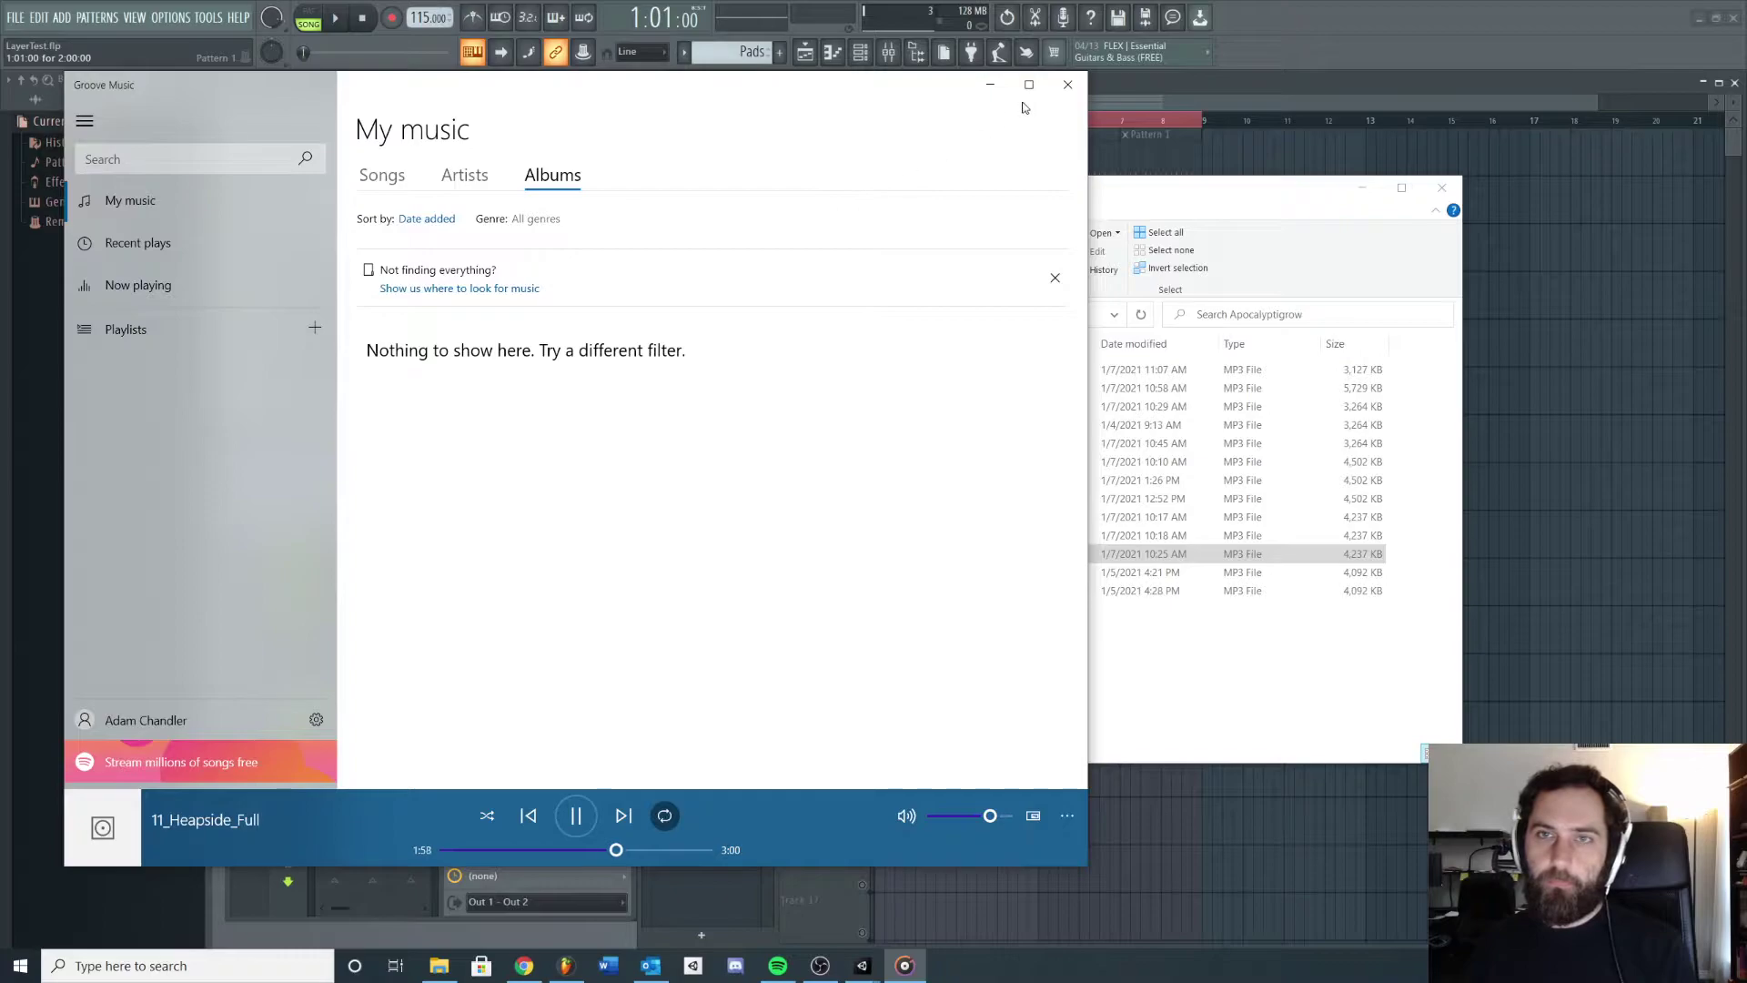
{"action": "left_click", "coordinate": [1067, 85]}
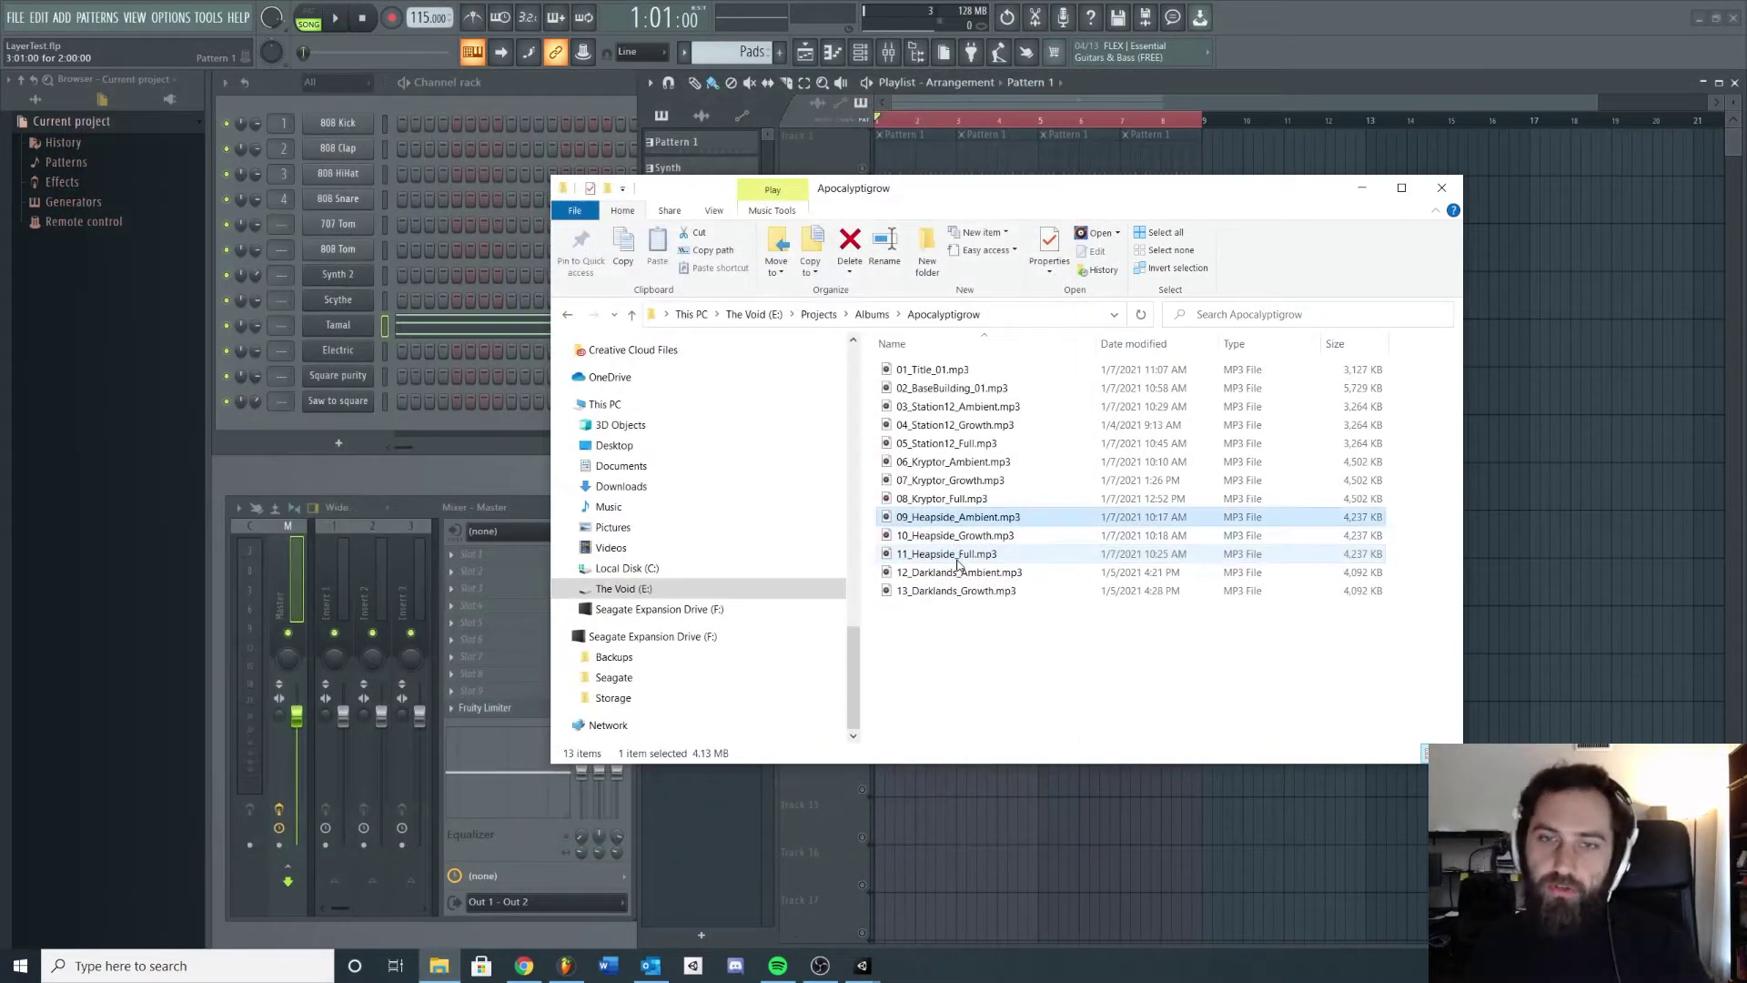
{"action": "left_click", "coordinate": [956, 557], "text": "shift"}
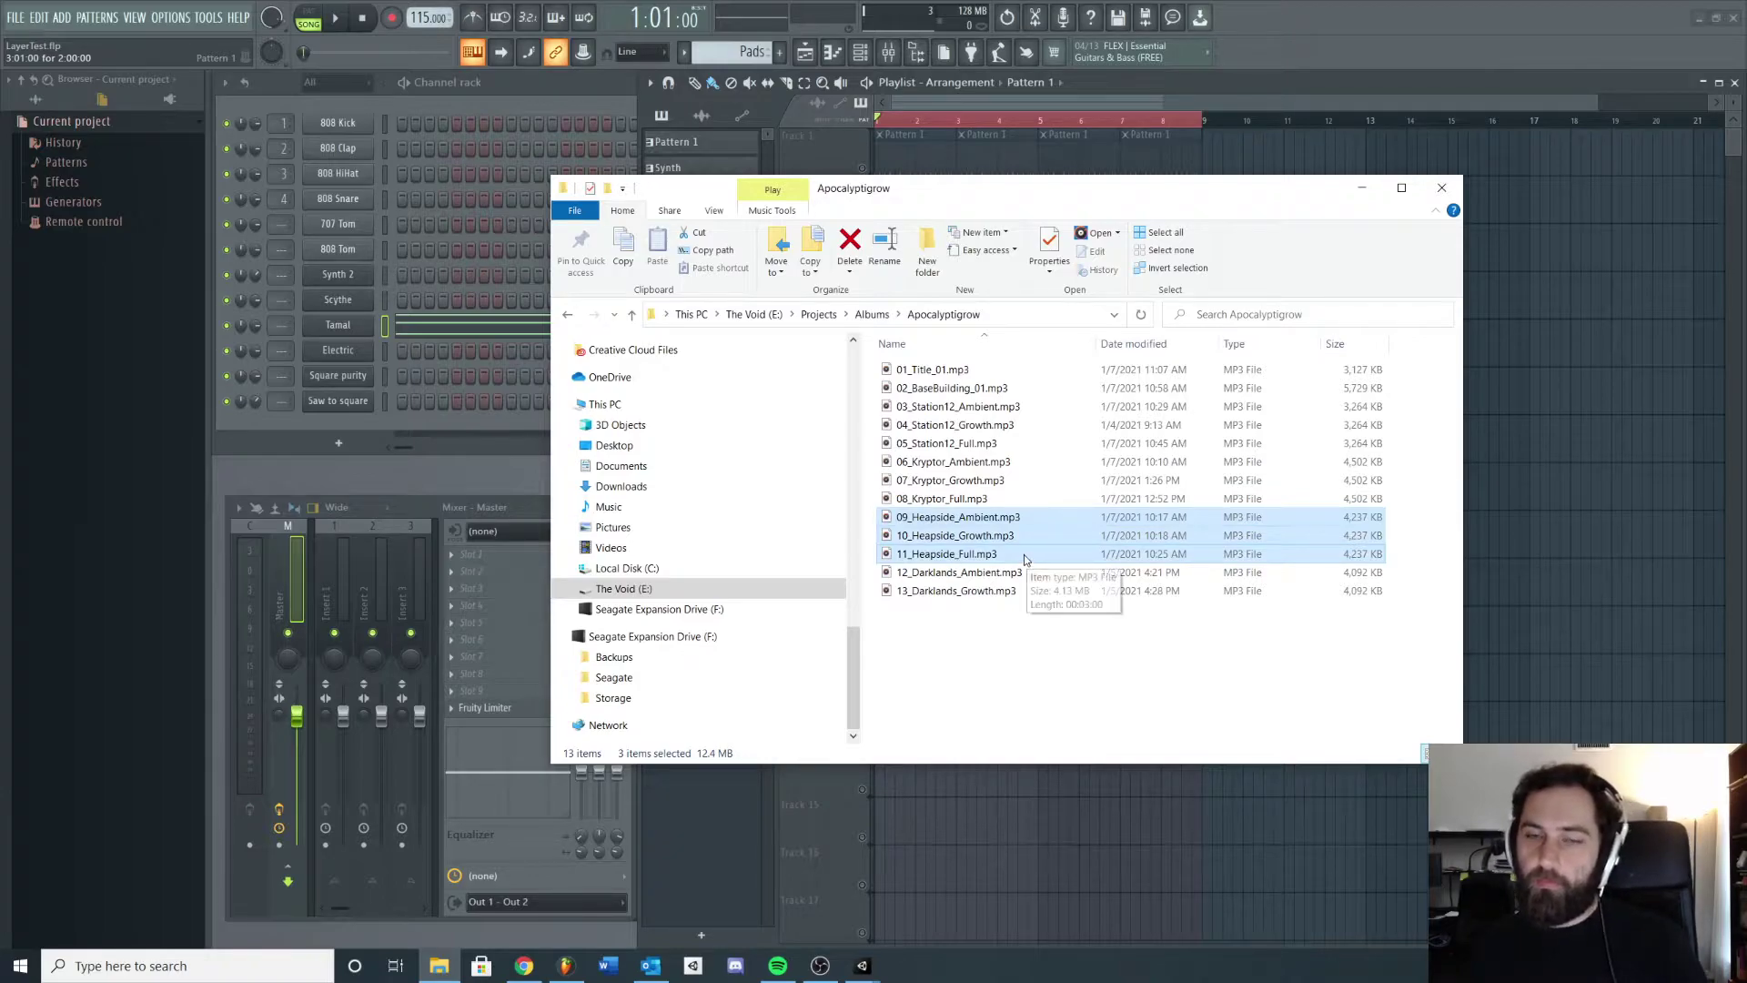
{"action": "left_click", "coordinate": [938, 516]}
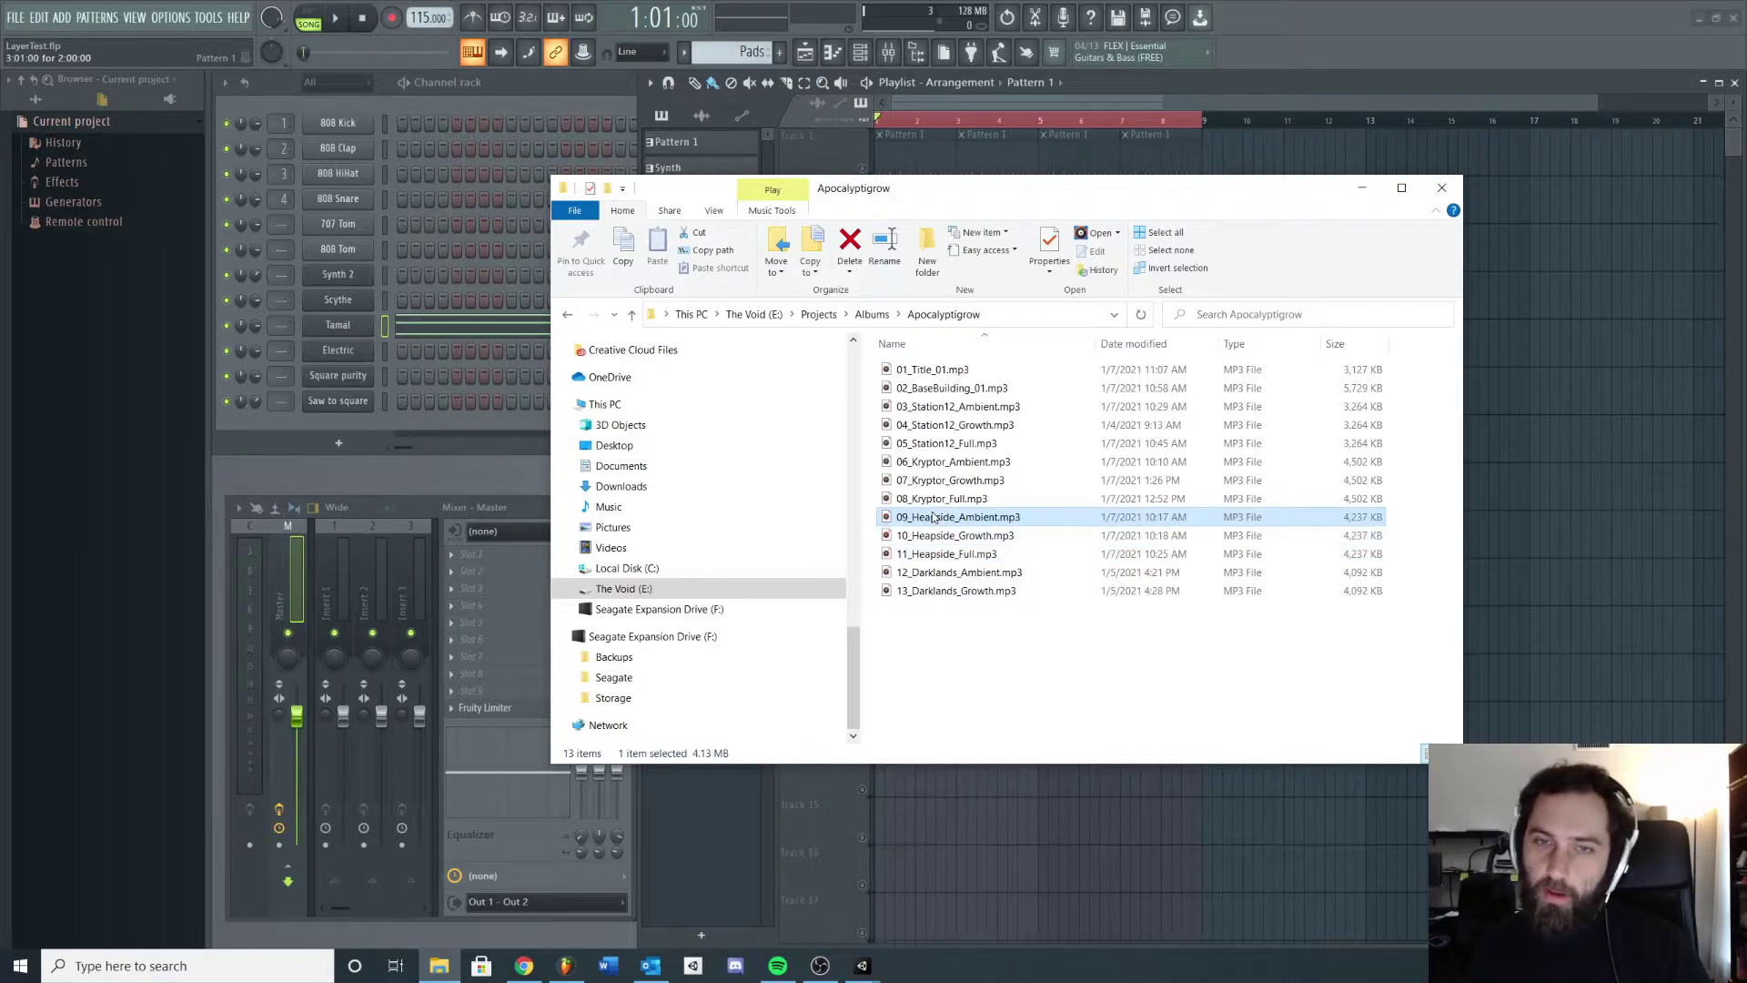
{"action": "left_click", "coordinate": [982, 555]}
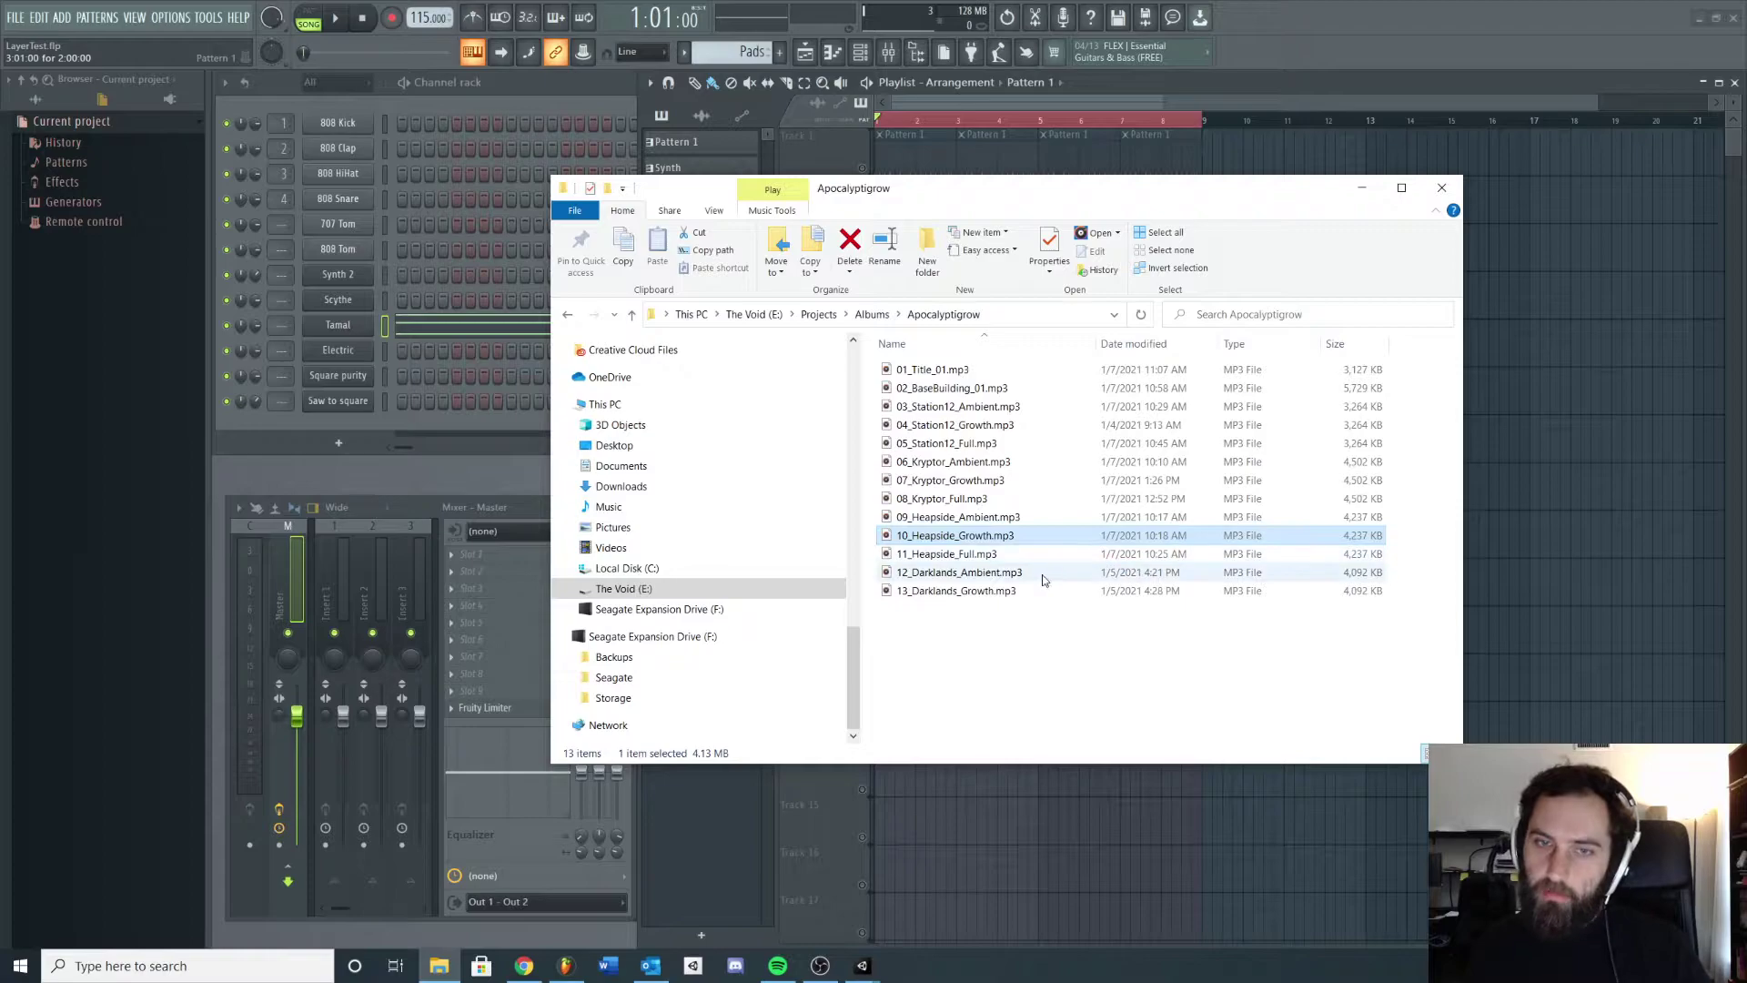
Back in FL Studio, unmute Tracks 1–3 and 6–9 so all layers play
{"action": "left_click", "coordinate": [566, 965]}
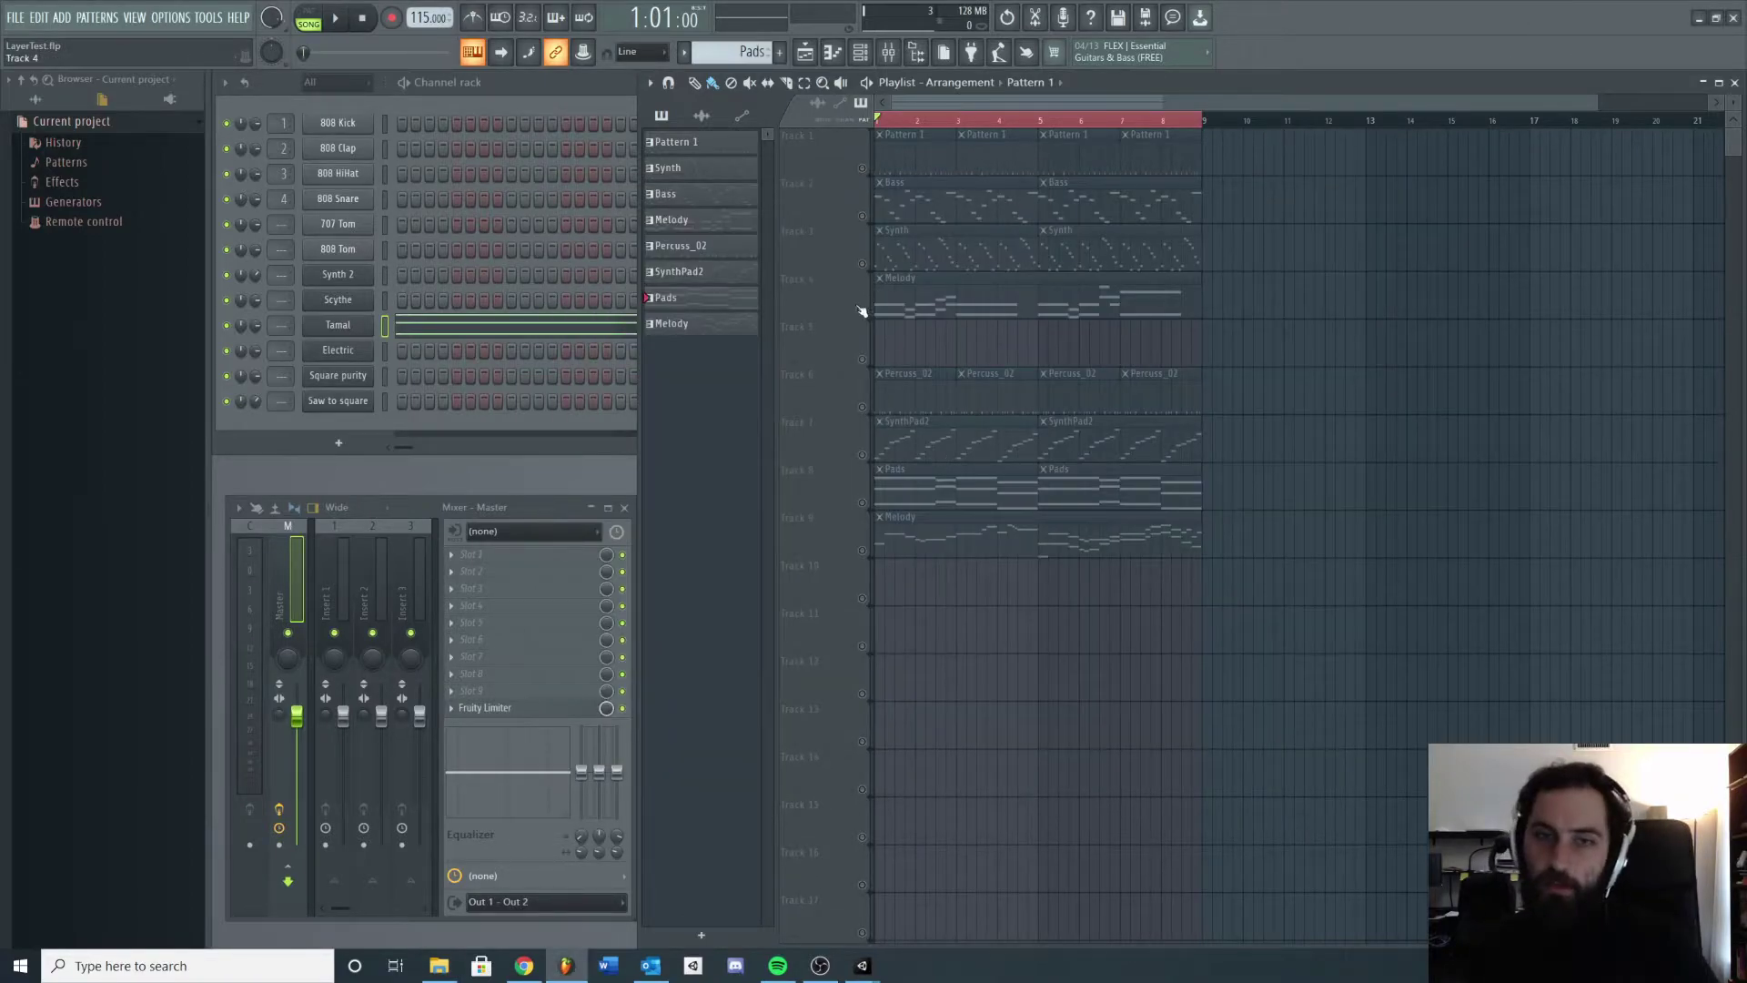
{"action": "left_click", "coordinate": [862, 264]}
{"action": "left_click", "coordinate": [862, 215]}
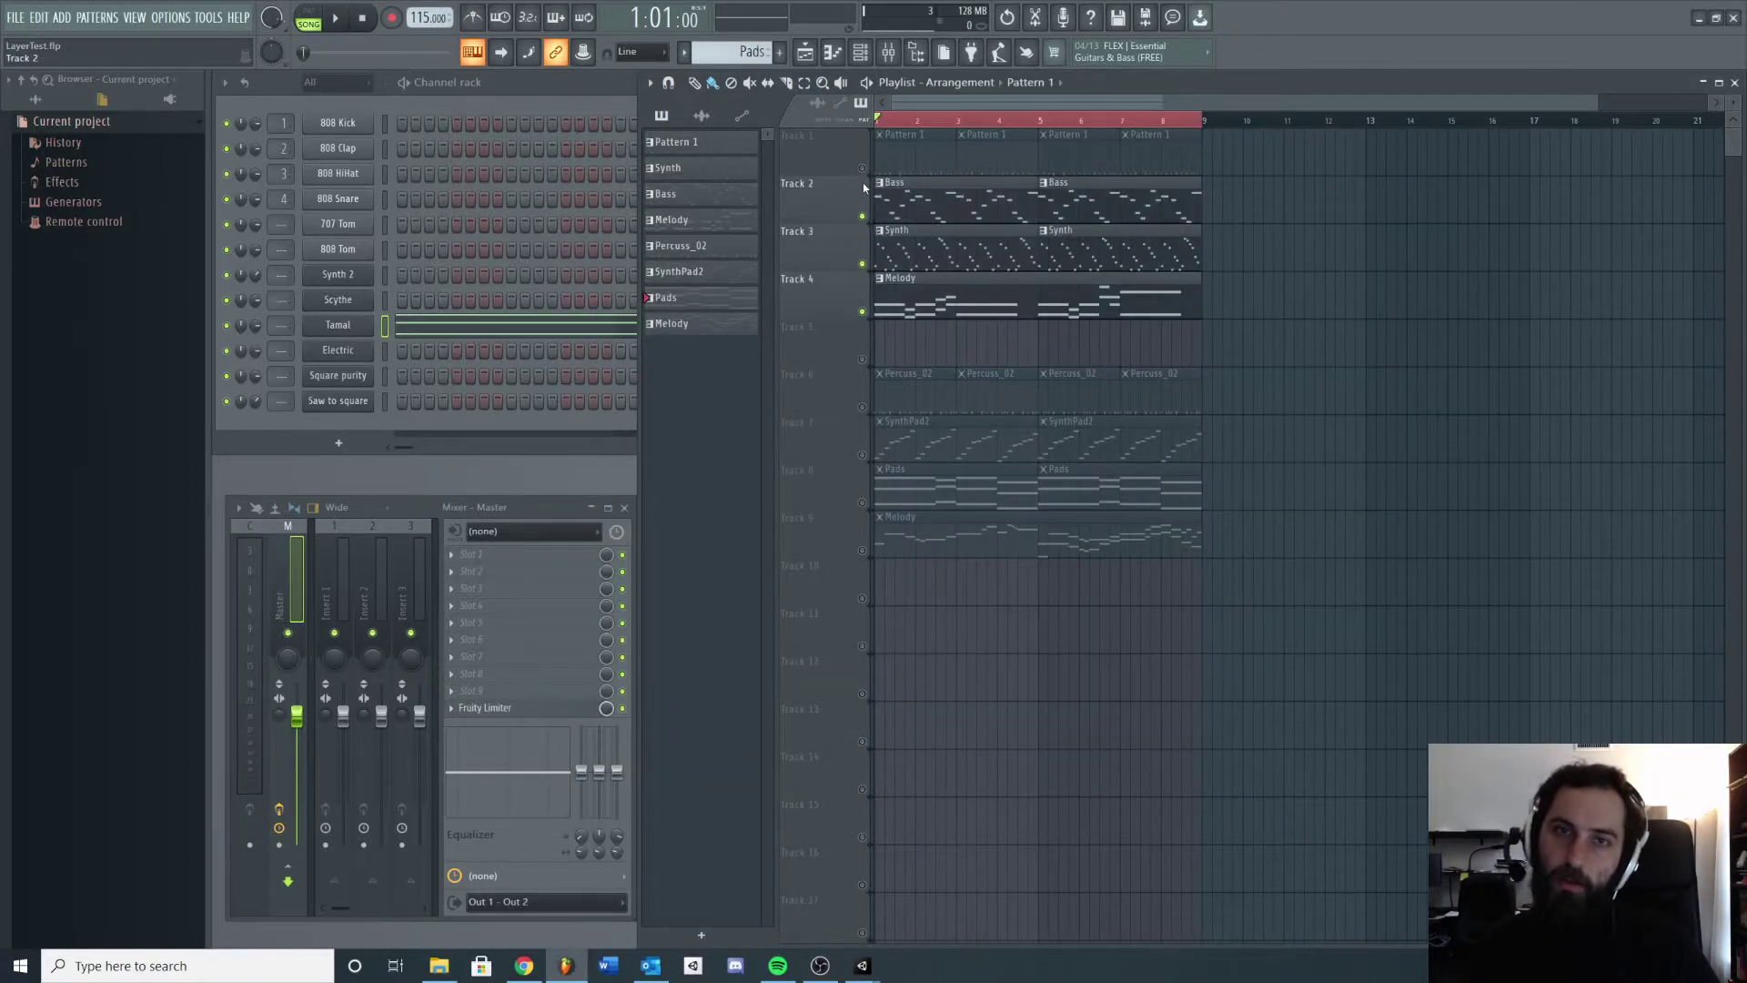
{"action": "left_click", "coordinate": [862, 167]}
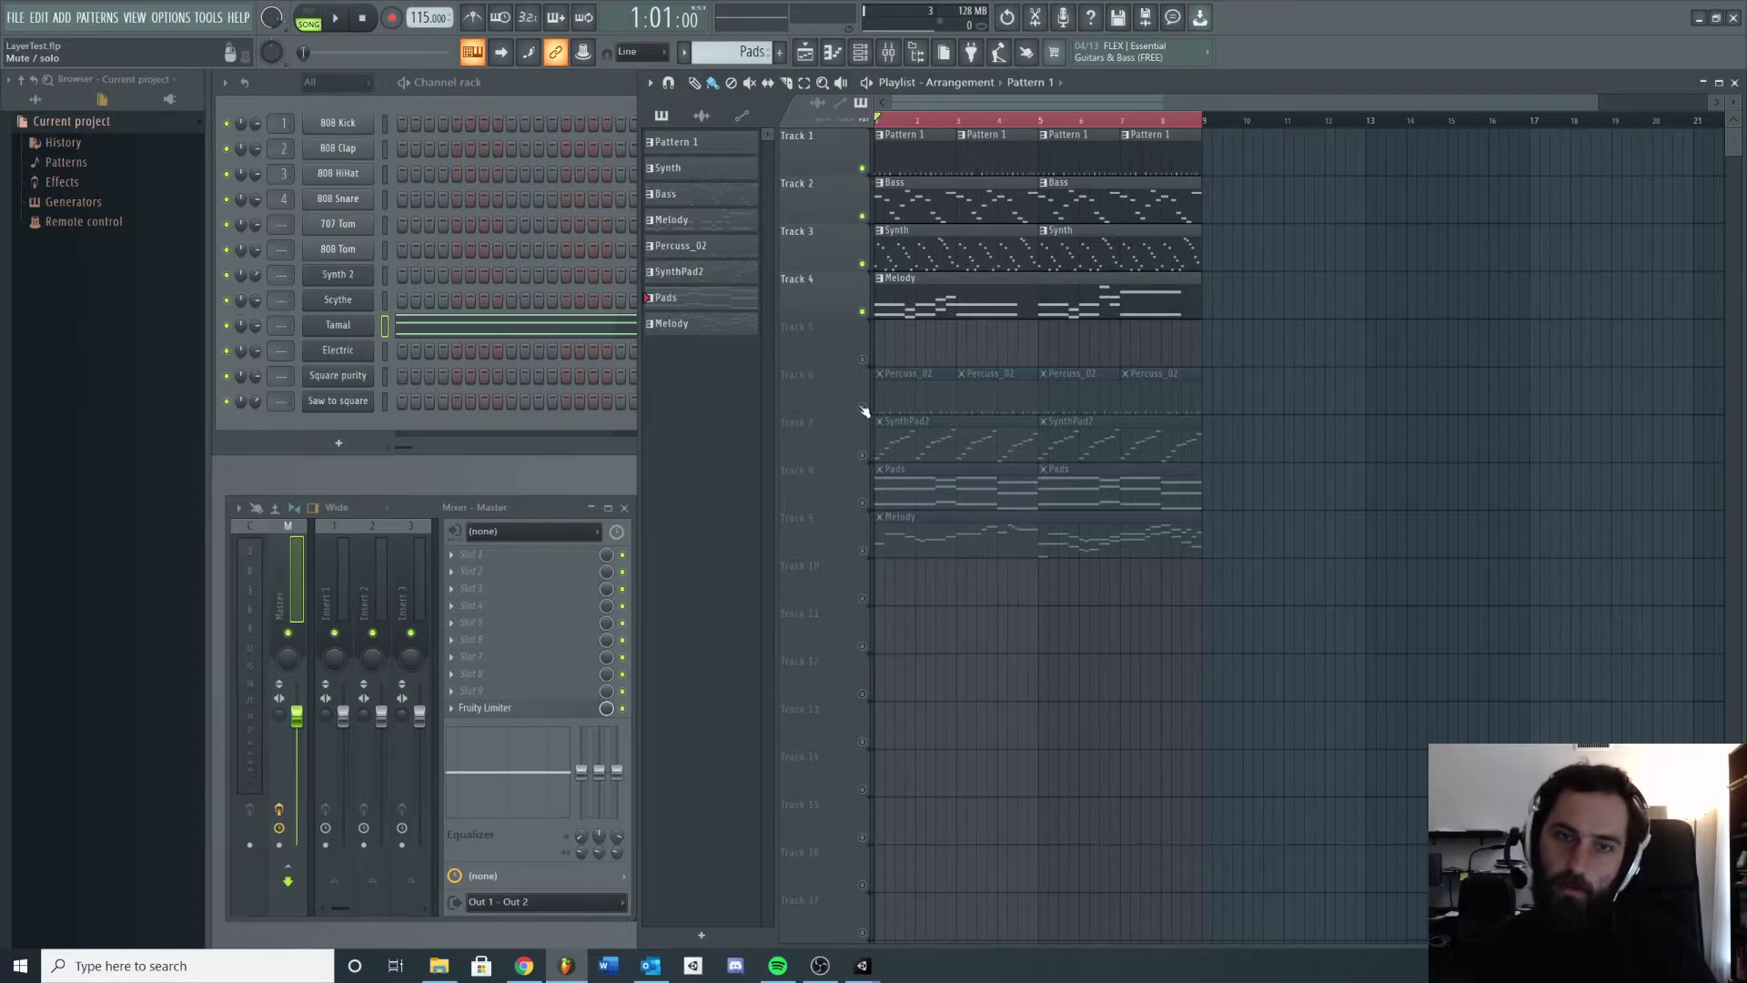
{"action": "left_click", "coordinate": [862, 406]}
{"action": "left_click", "coordinate": [861, 454]}
{"action": "left_click", "coordinate": [862, 503]}
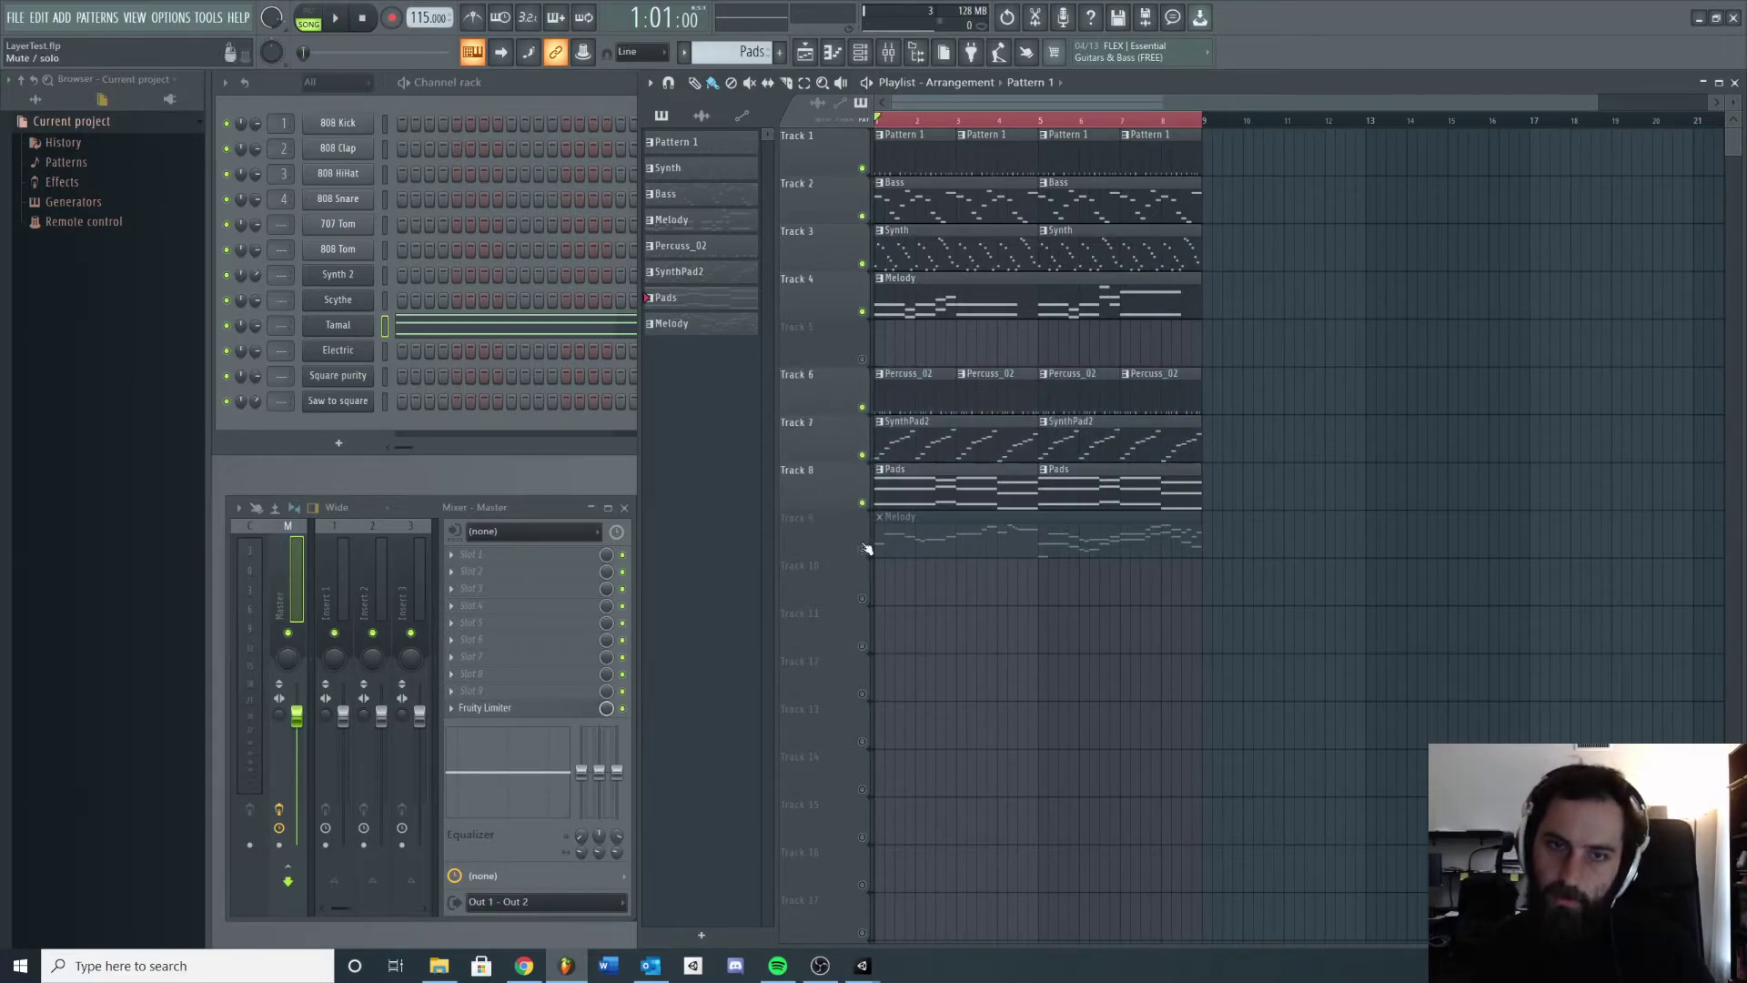
{"action": "left_click", "coordinate": [861, 550]}
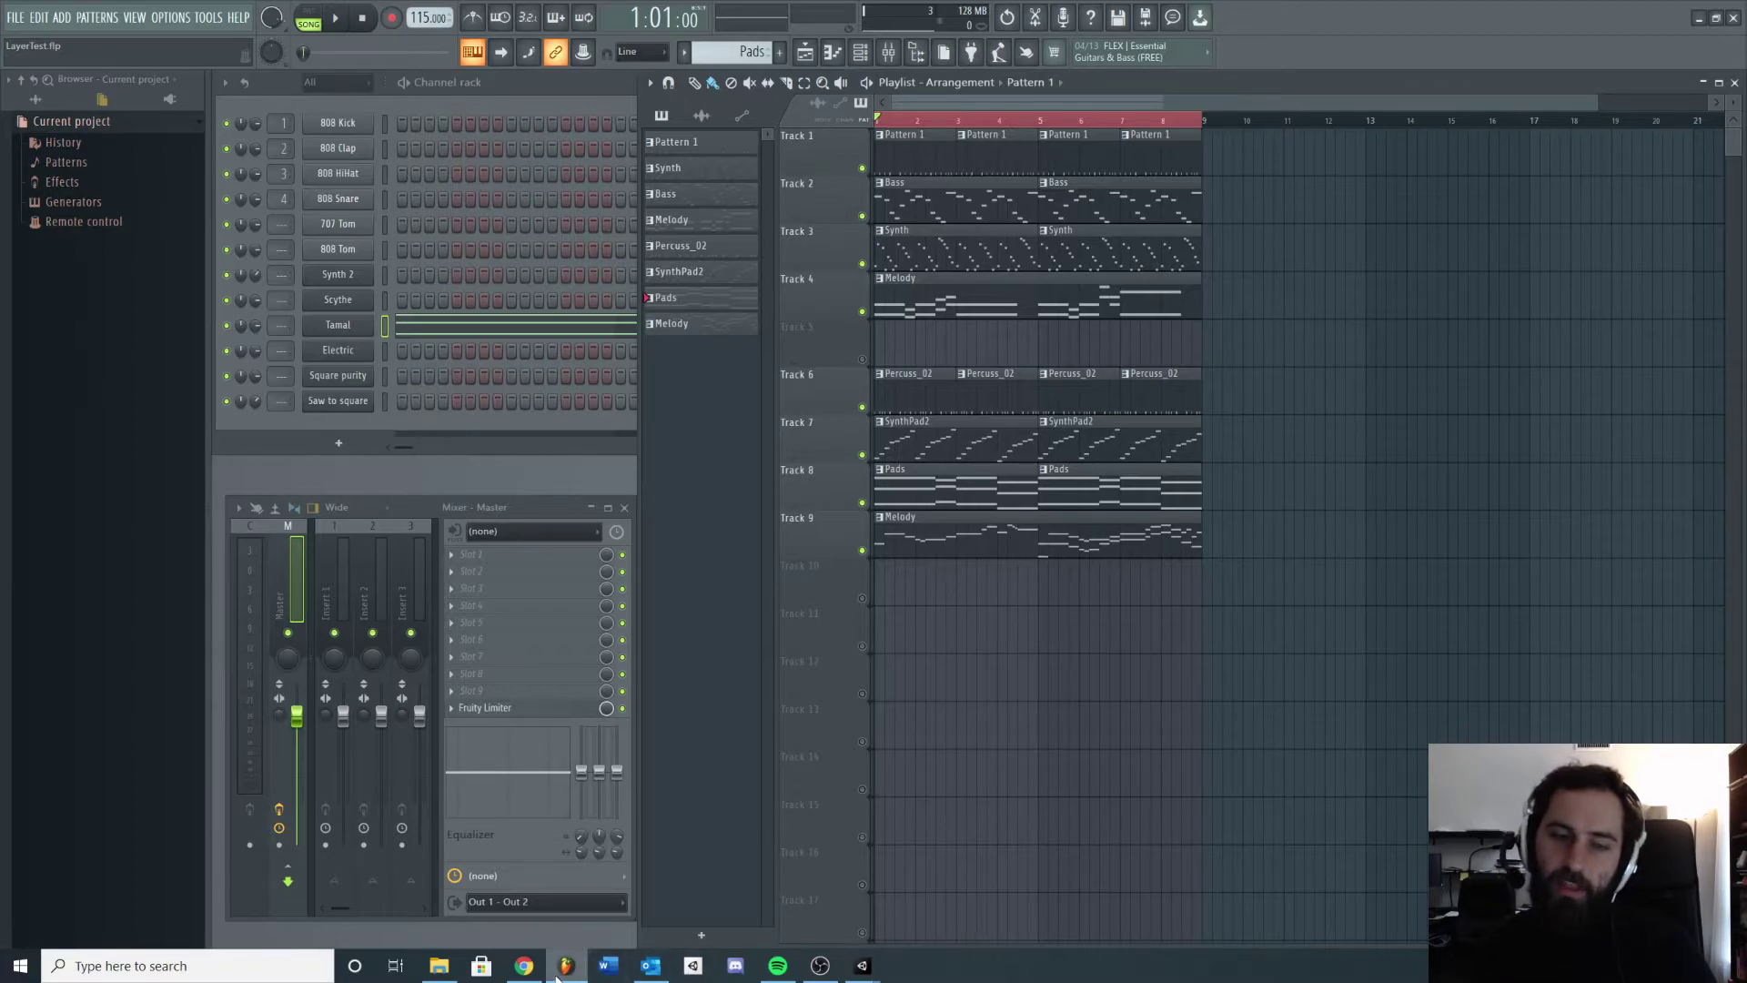
Select 09_Heapside_Ambient.mp3 in the album folder, then toggle Track 2's Bass mute off and on
{"action": "left_click", "coordinate": [440, 966]}
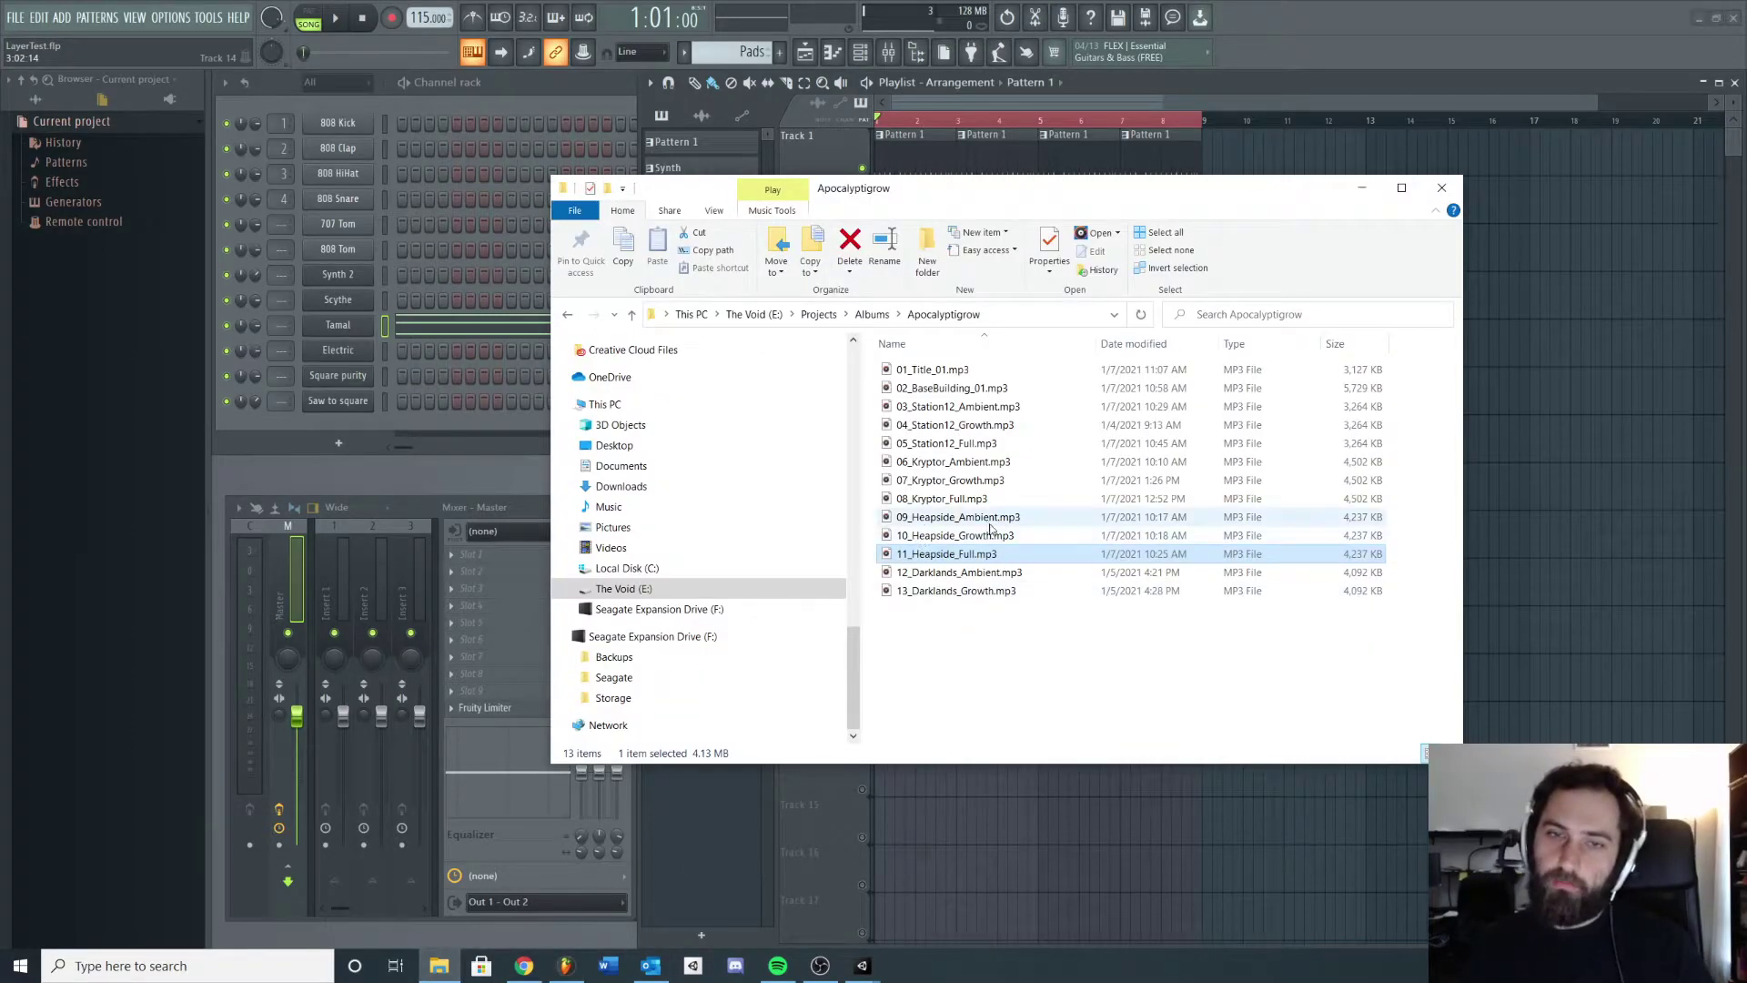
{"action": "left_click", "coordinate": [1010, 516]}
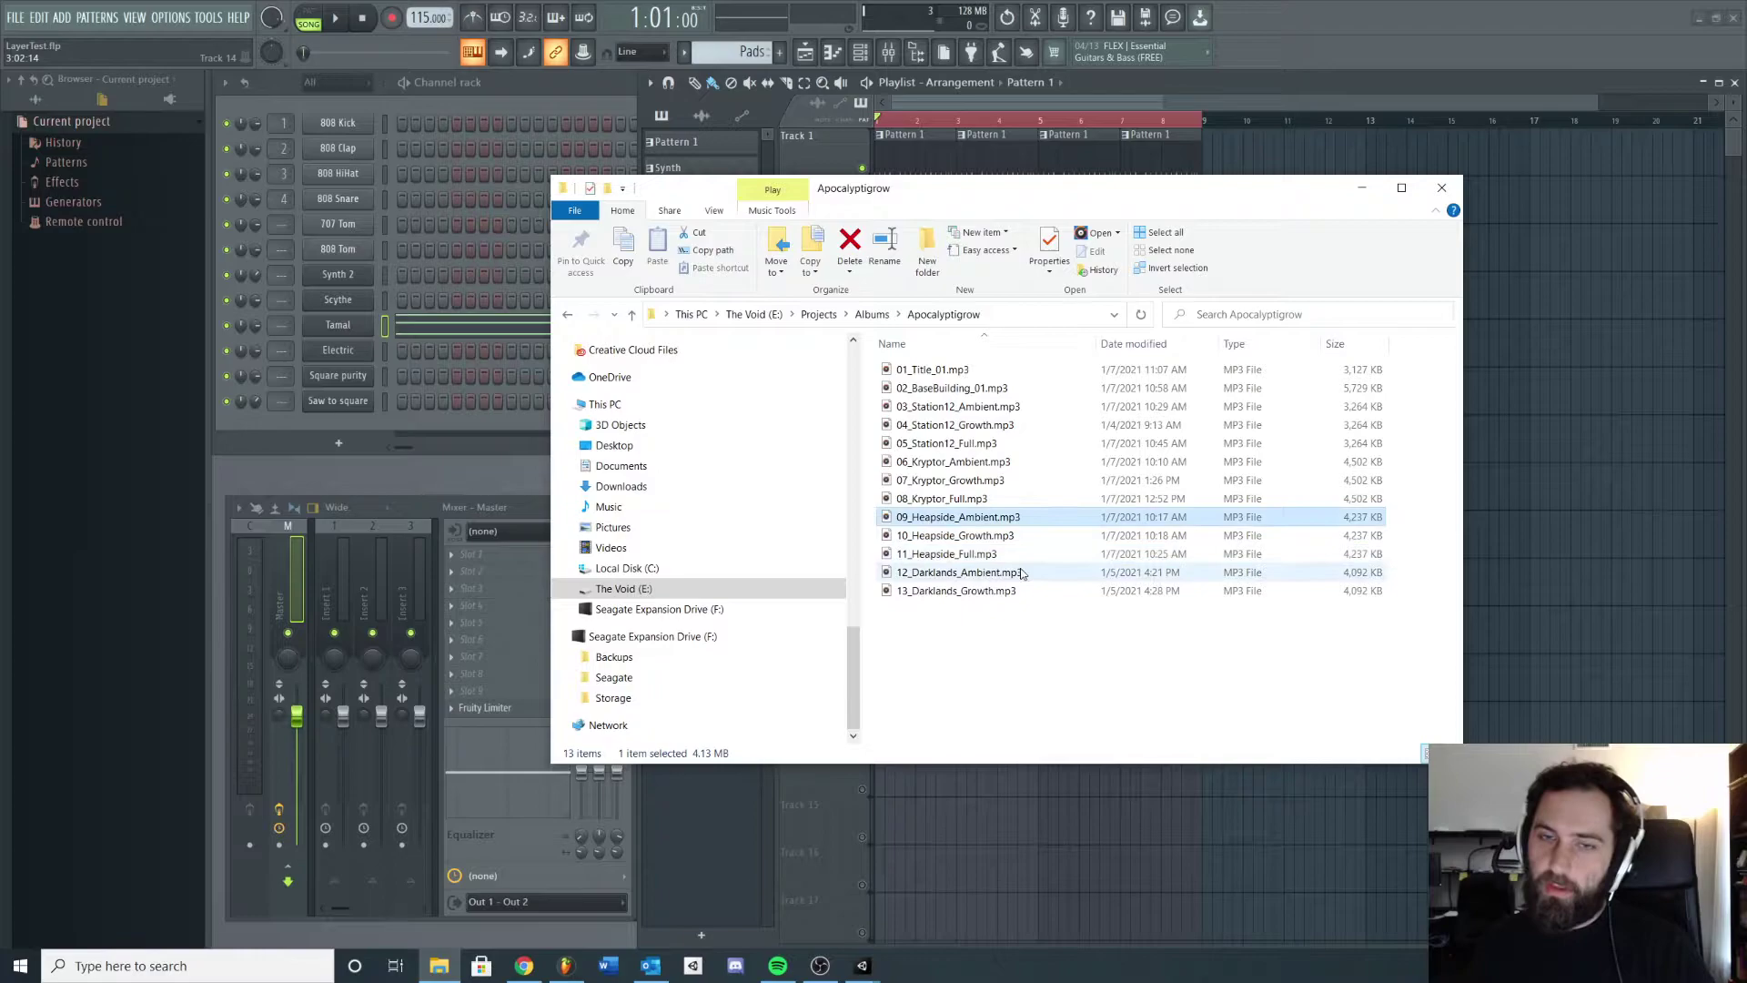
{"action": "left_click", "coordinate": [1501, 196]}
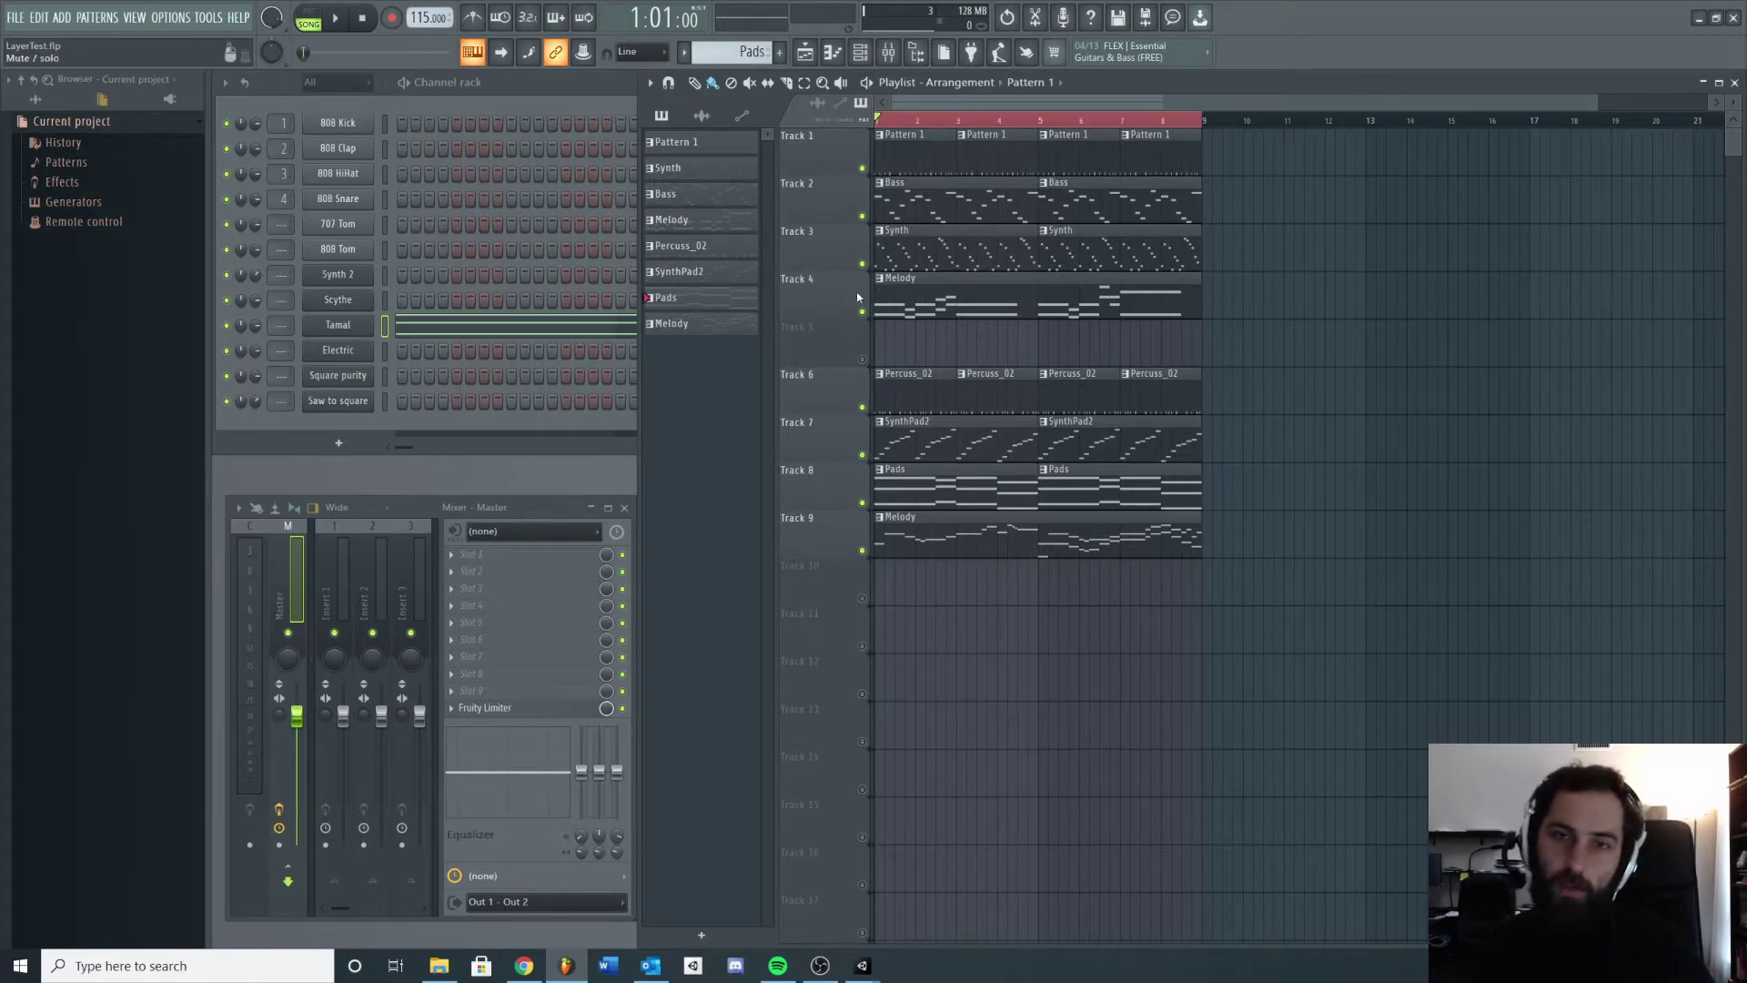
{"action": "left_click", "coordinate": [862, 216]}
{"action": "left_click", "coordinate": [861, 216]}
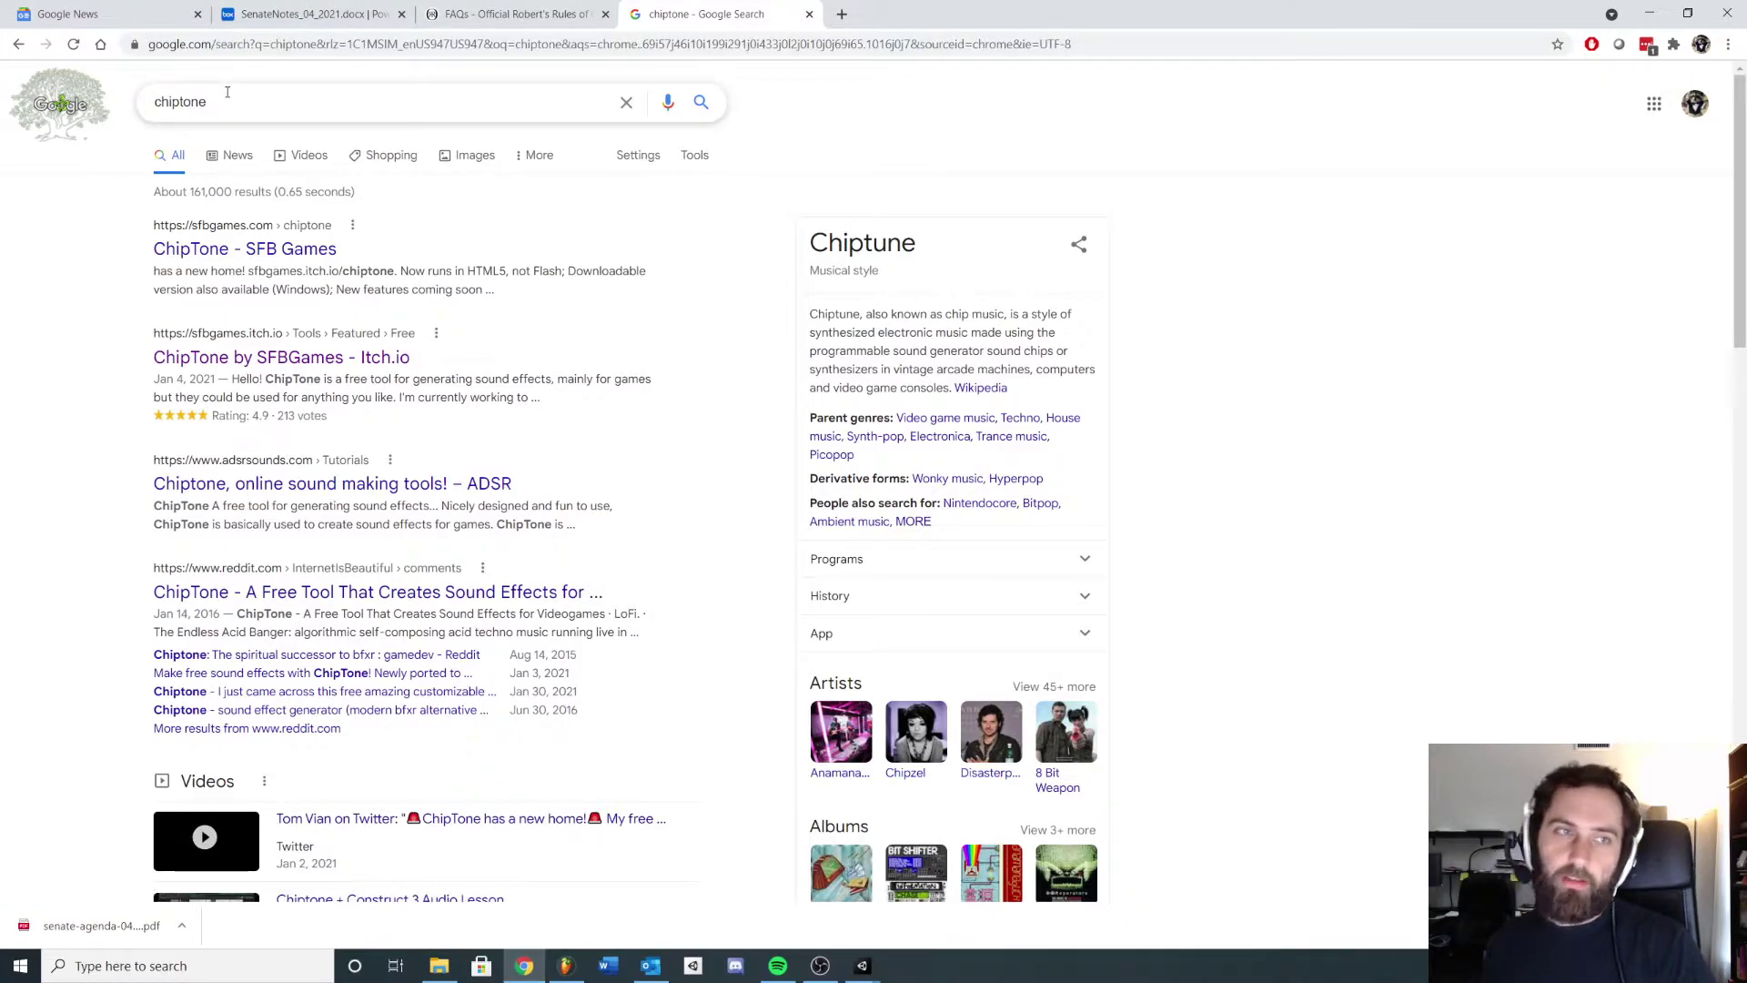
Open ChipTone on sfbgames.itch.io and generate 1UP, coin and boom sound effects
{"action": "left_click", "coordinate": [236, 248]}
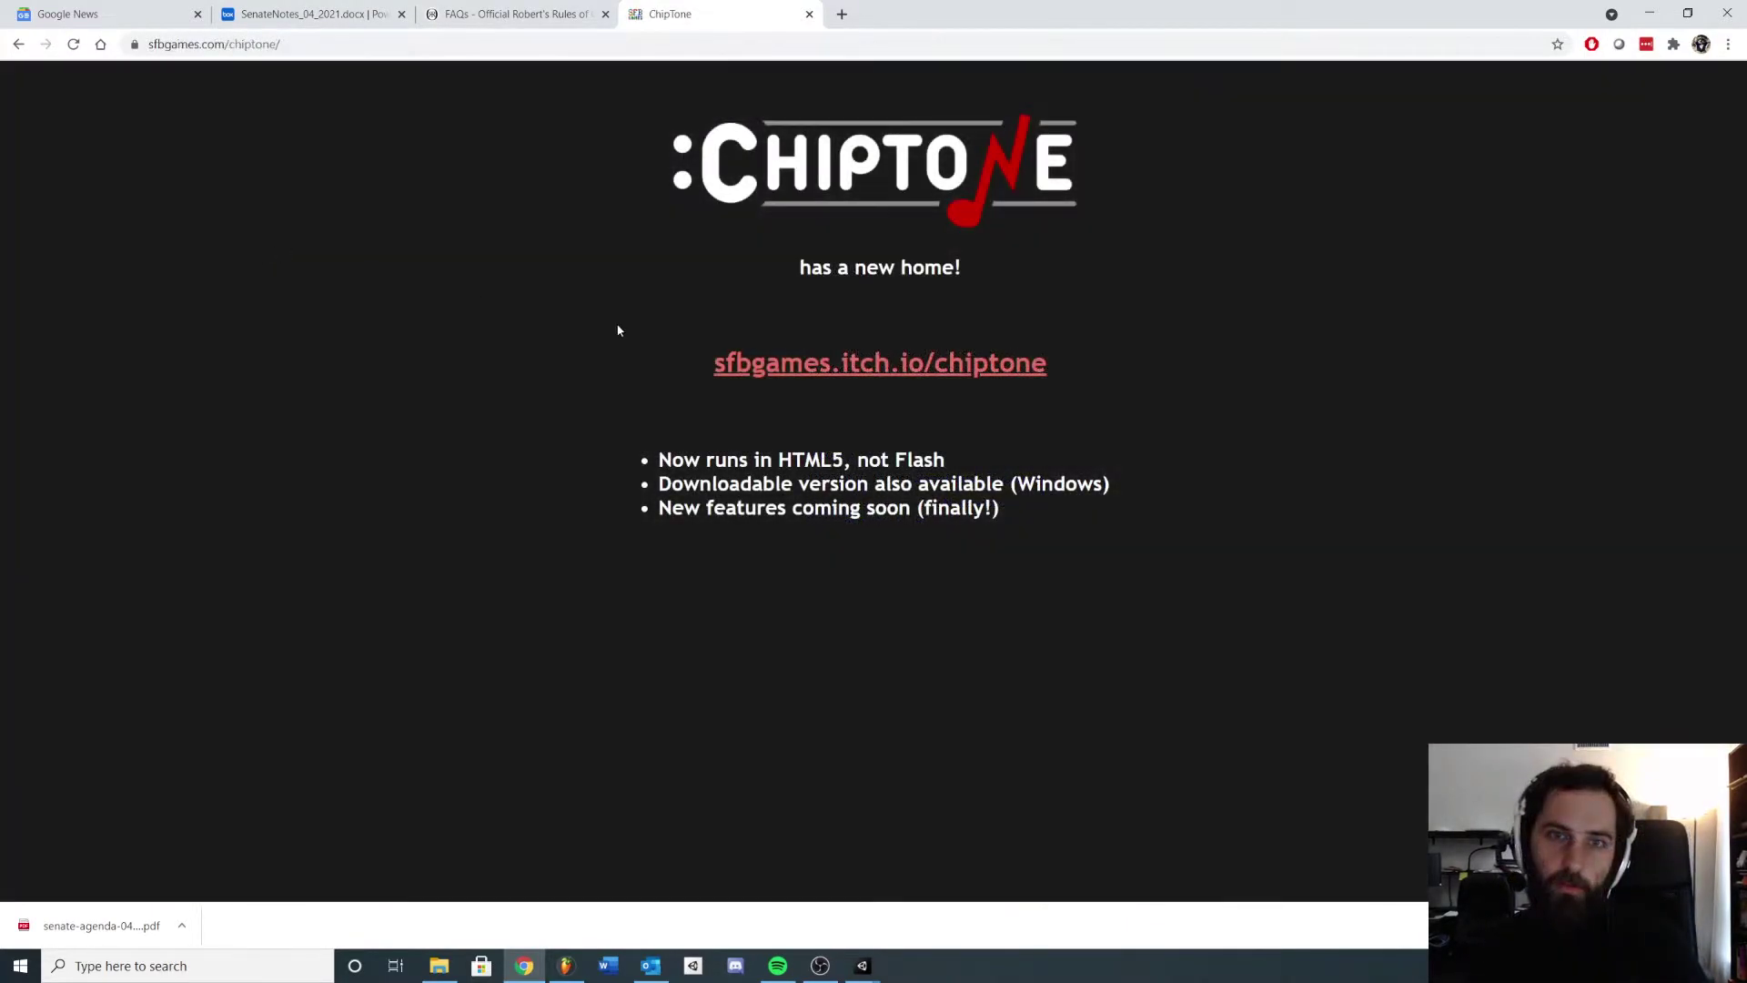
{"action": "left_click", "coordinate": [899, 380]}
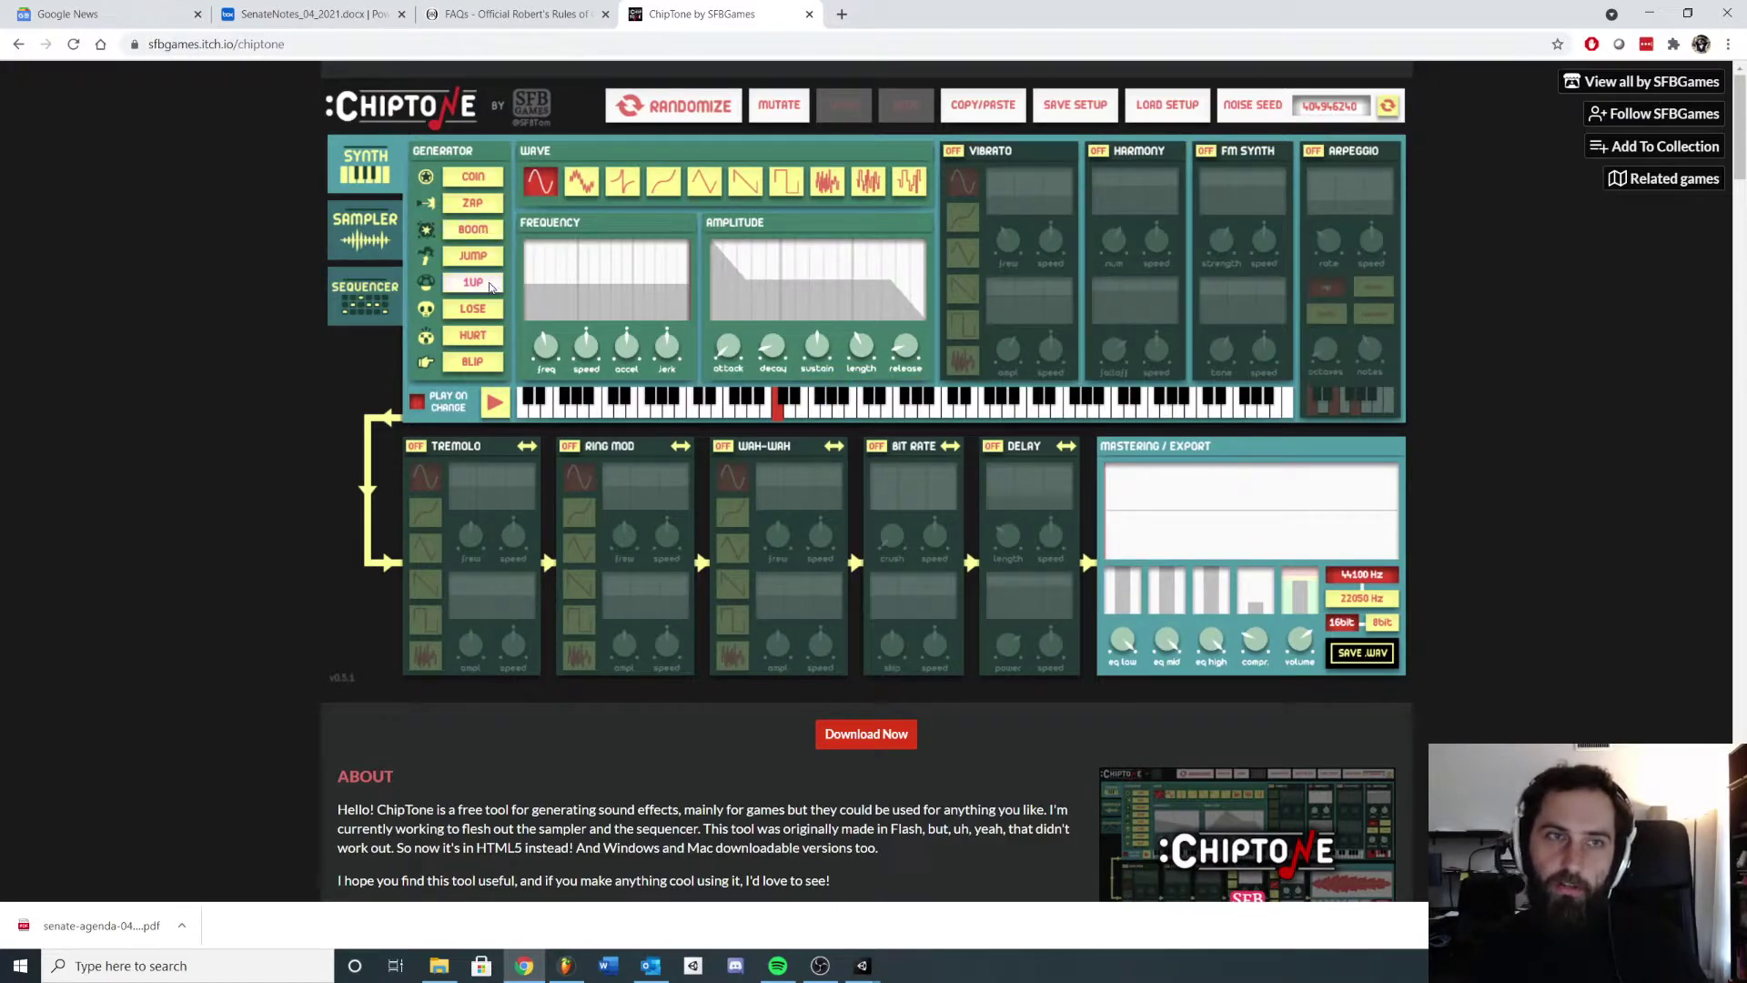
{"action": "left_click", "coordinate": [470, 204]}
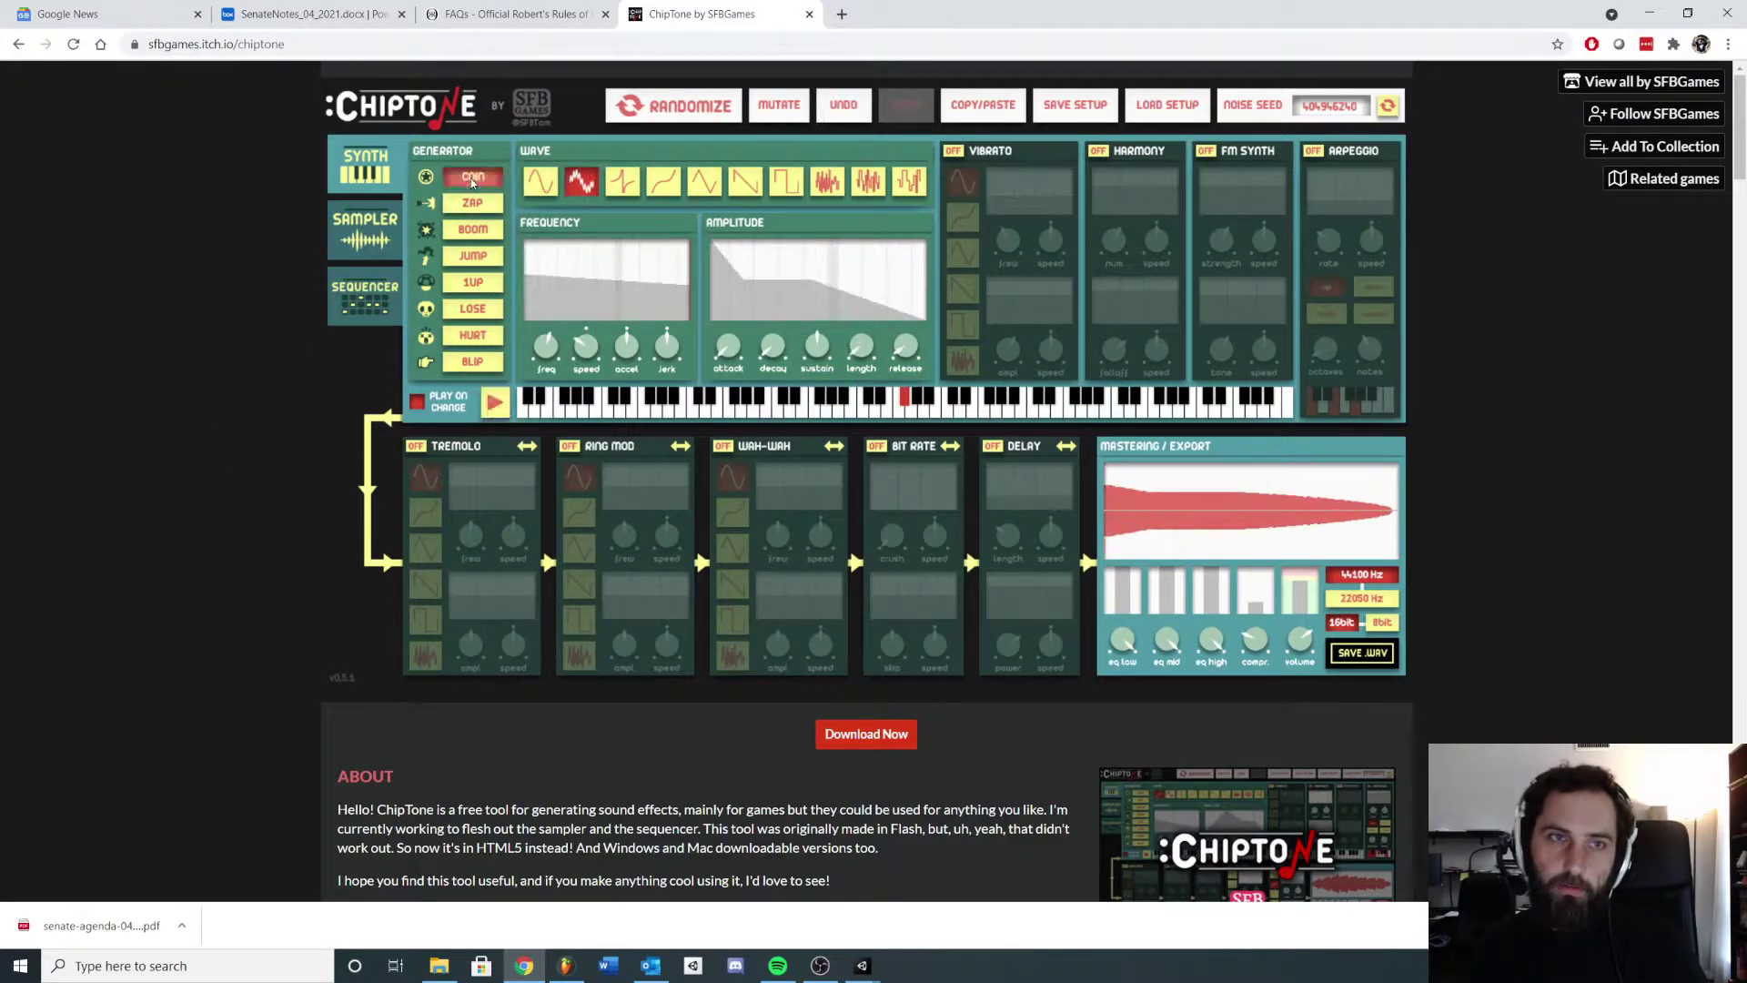
{"action": "left_click", "coordinate": [474, 288]}
{"action": "left_click", "coordinate": [474, 286]}
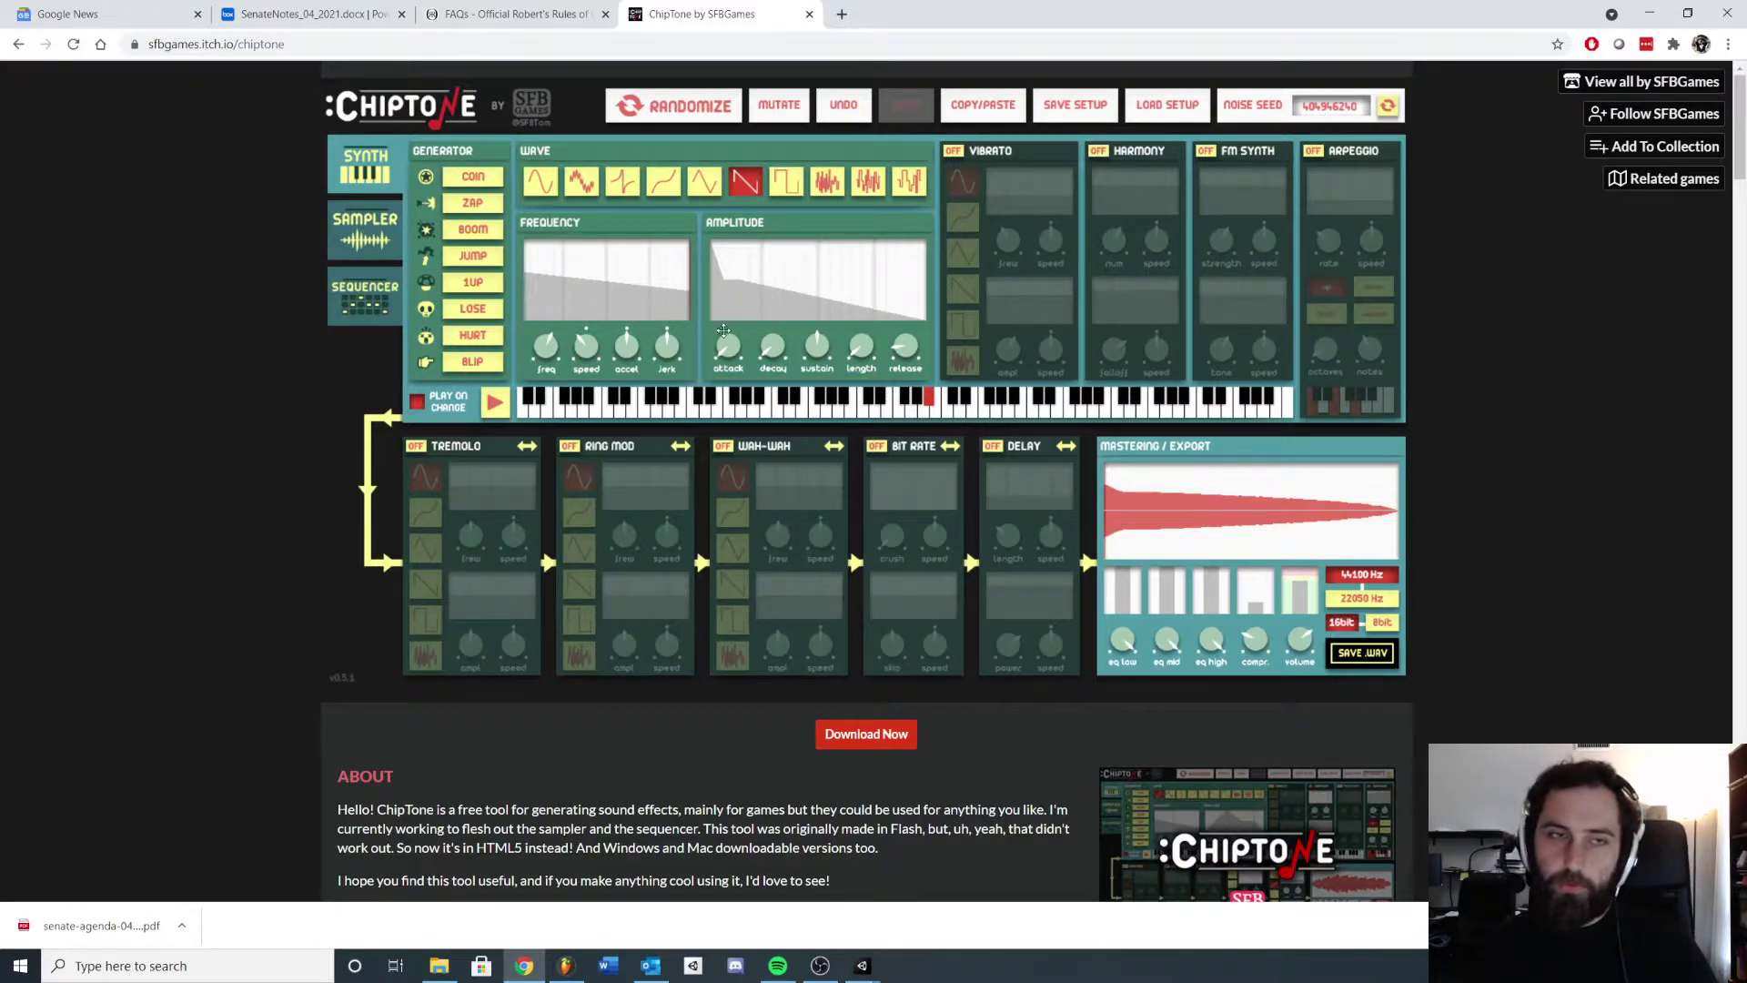
{"action": "left_click", "coordinate": [475, 231]}
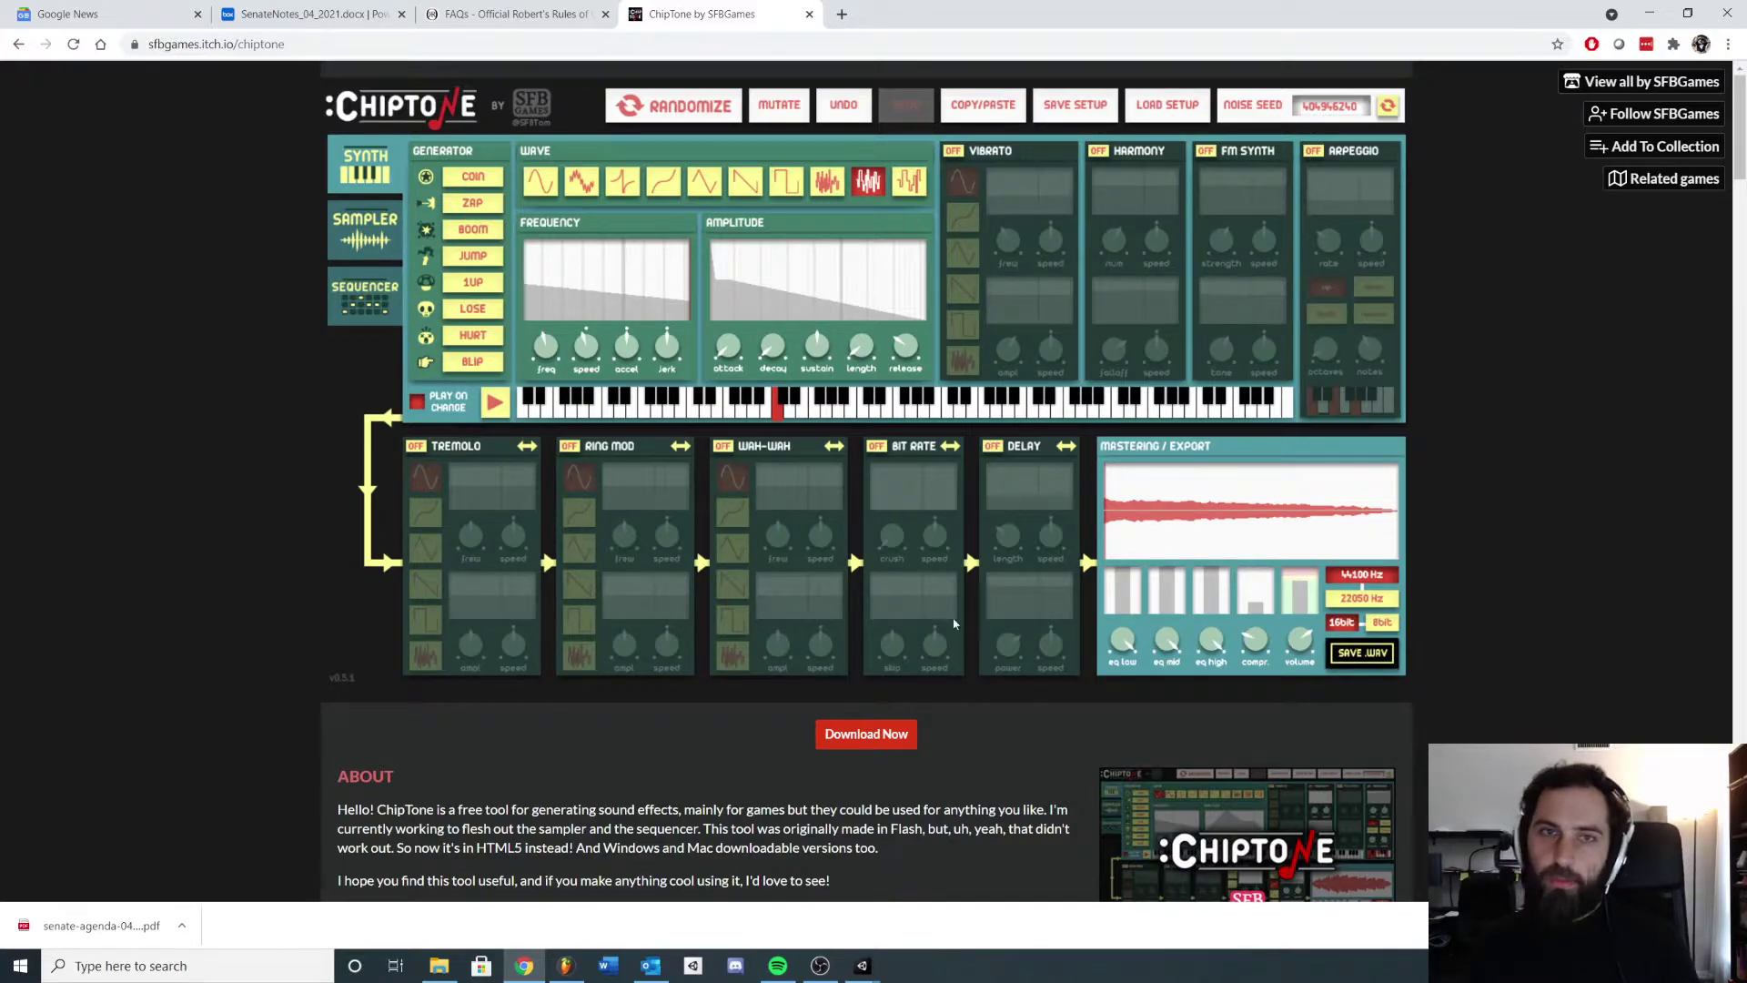
{"action": "left_click", "coordinate": [1649, 13]}
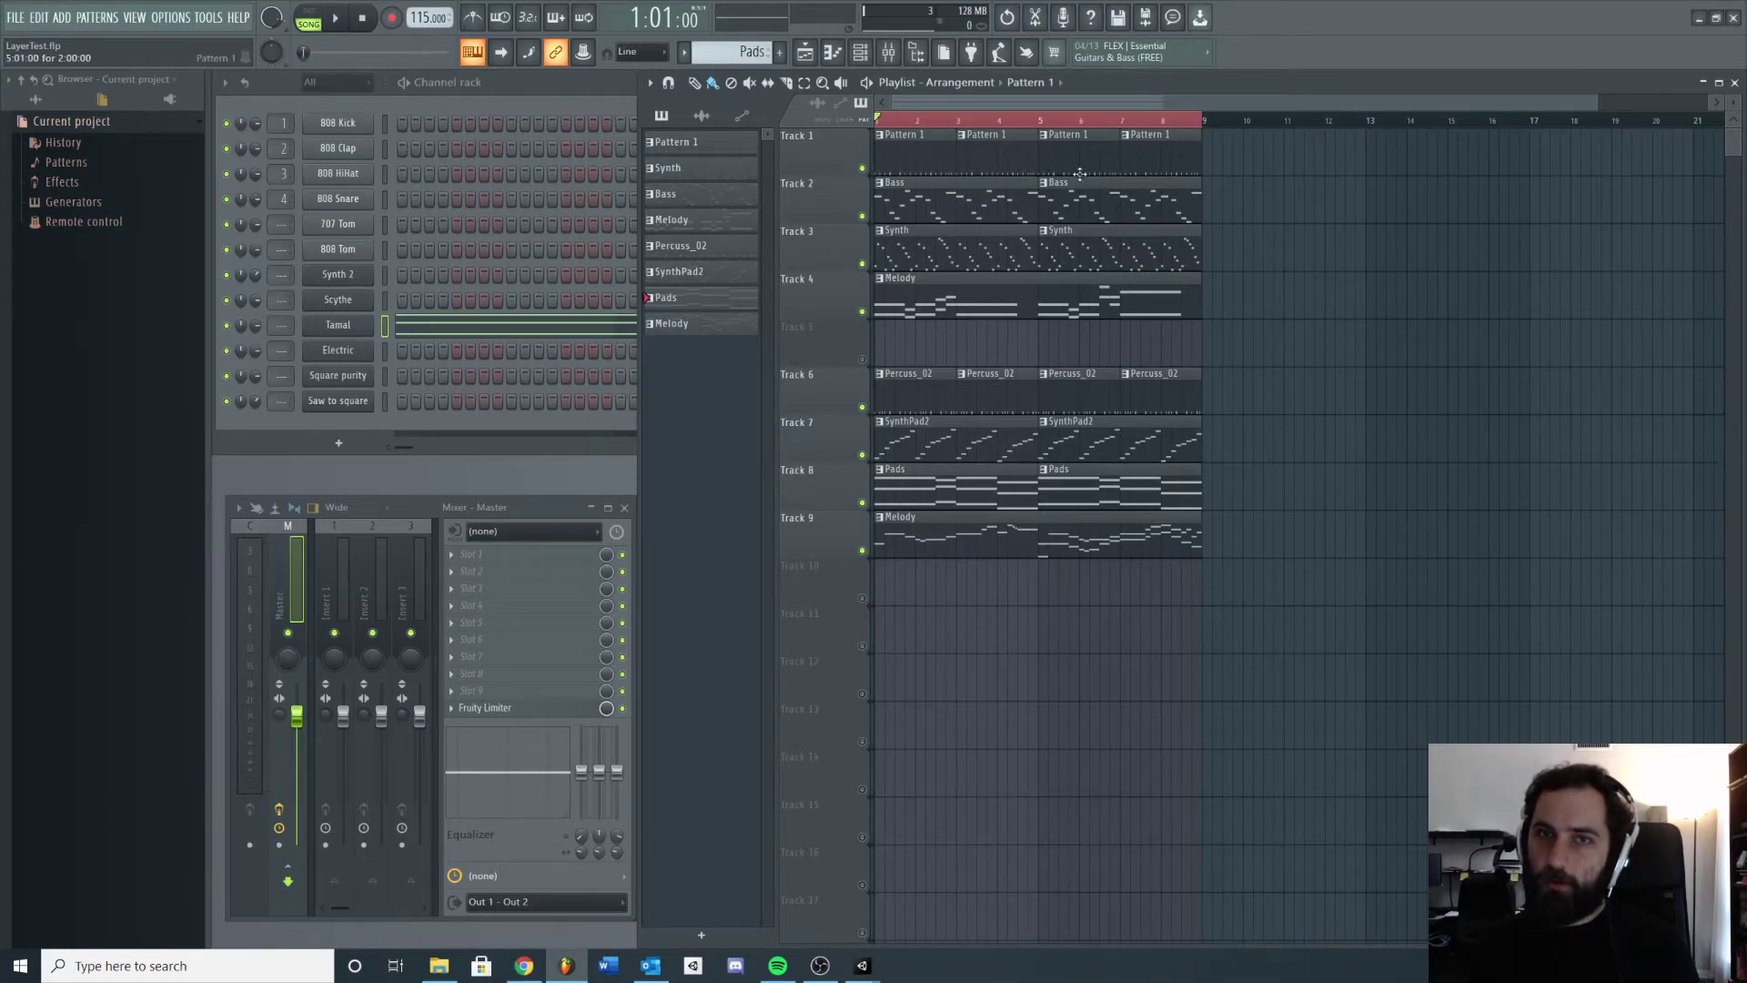
Select Pattern 1, then Bass, view Synth 2's notes in the piano roll, and return to the playlist
{"action": "left_click", "coordinate": [675, 141]}
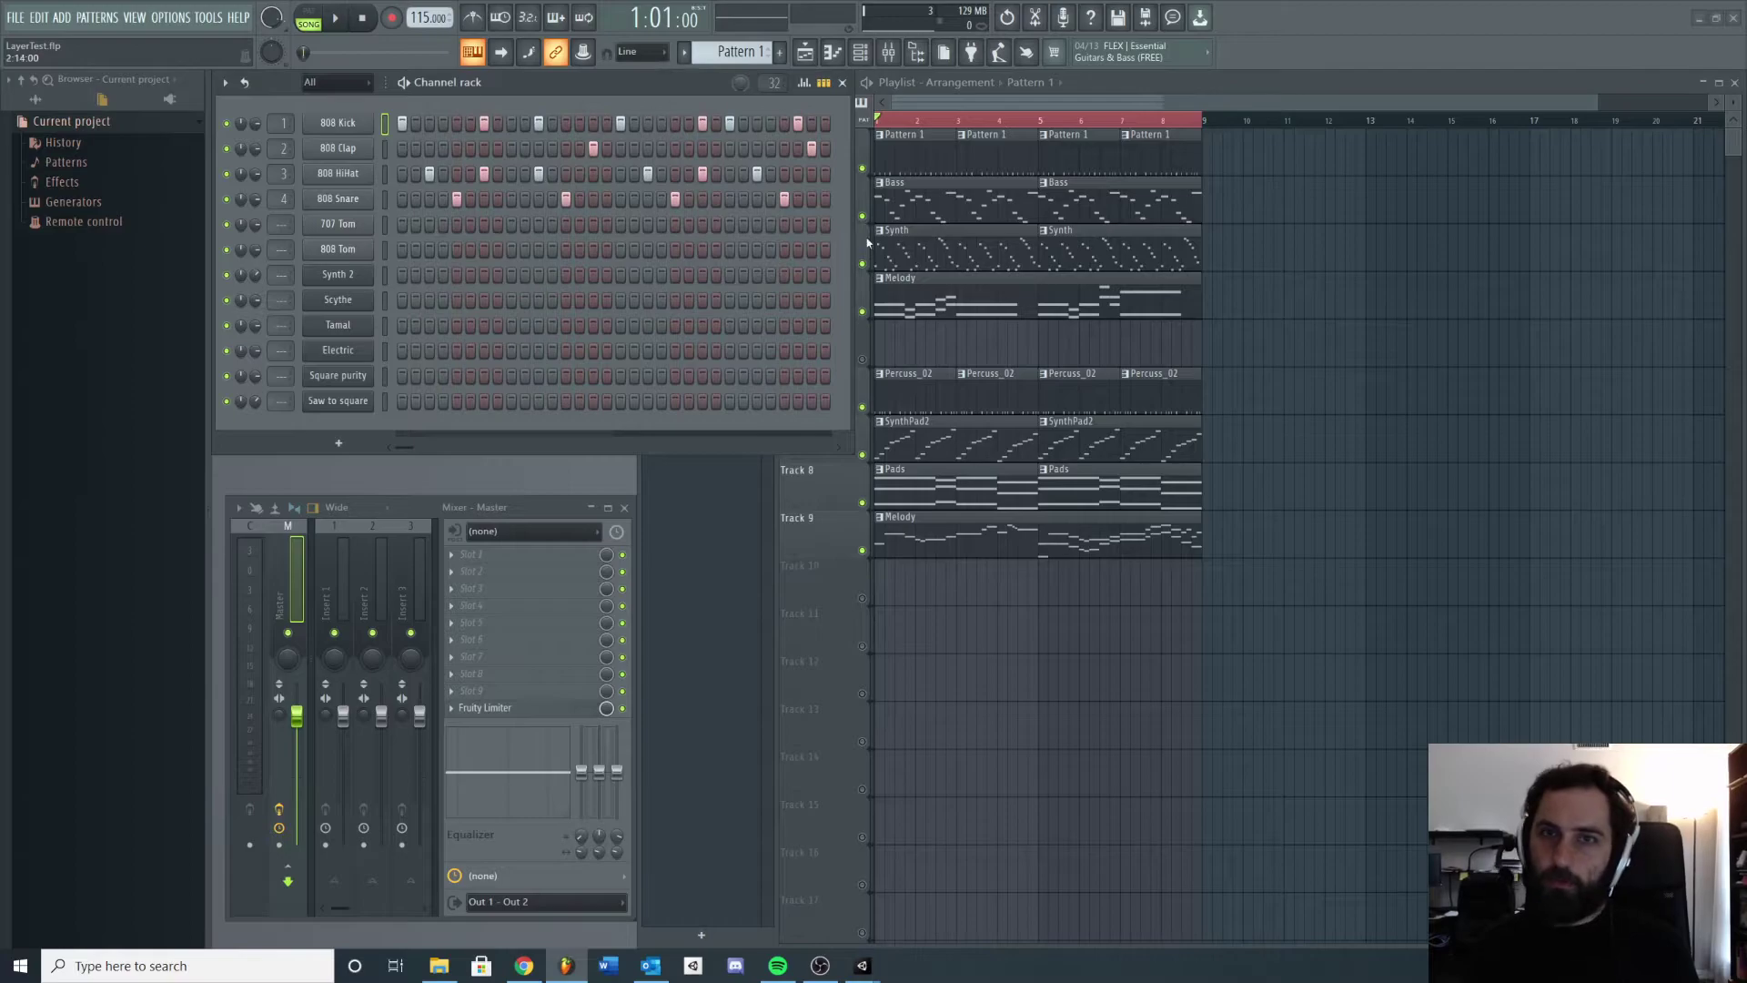
{"action": "left_click", "coordinate": [732, 52]}
{"action": "left_click", "coordinate": [700, 173]}
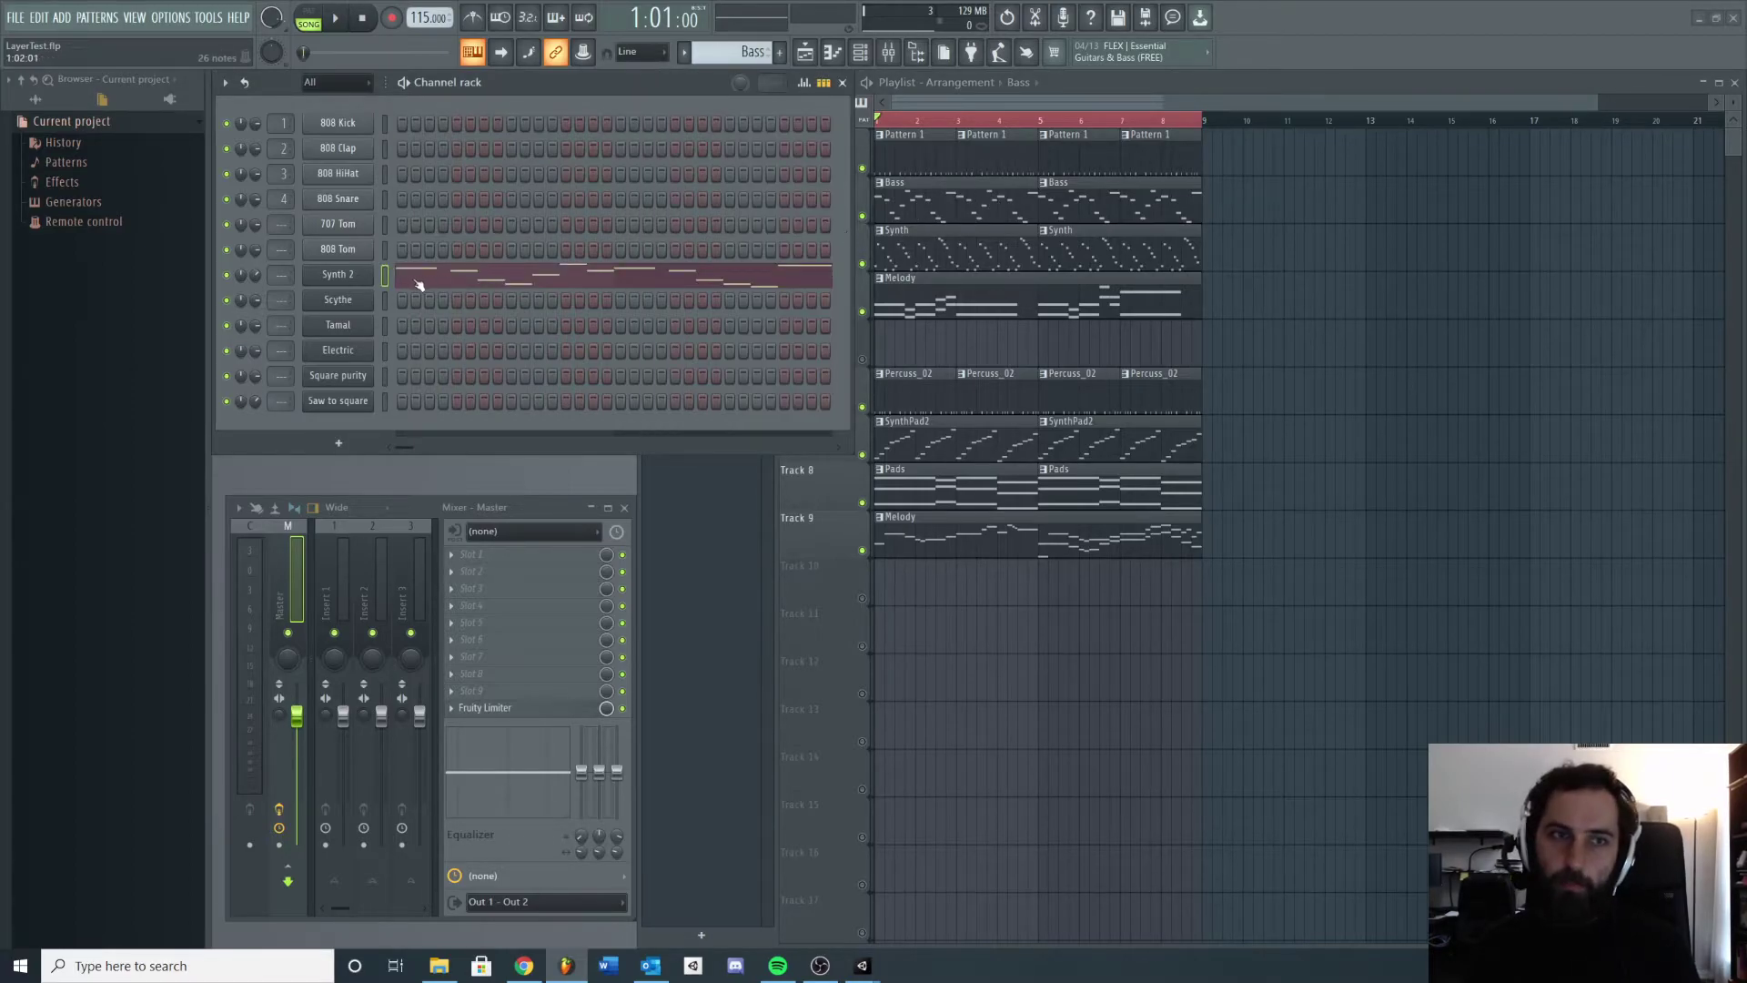
{"action": "key", "text": "F7"}
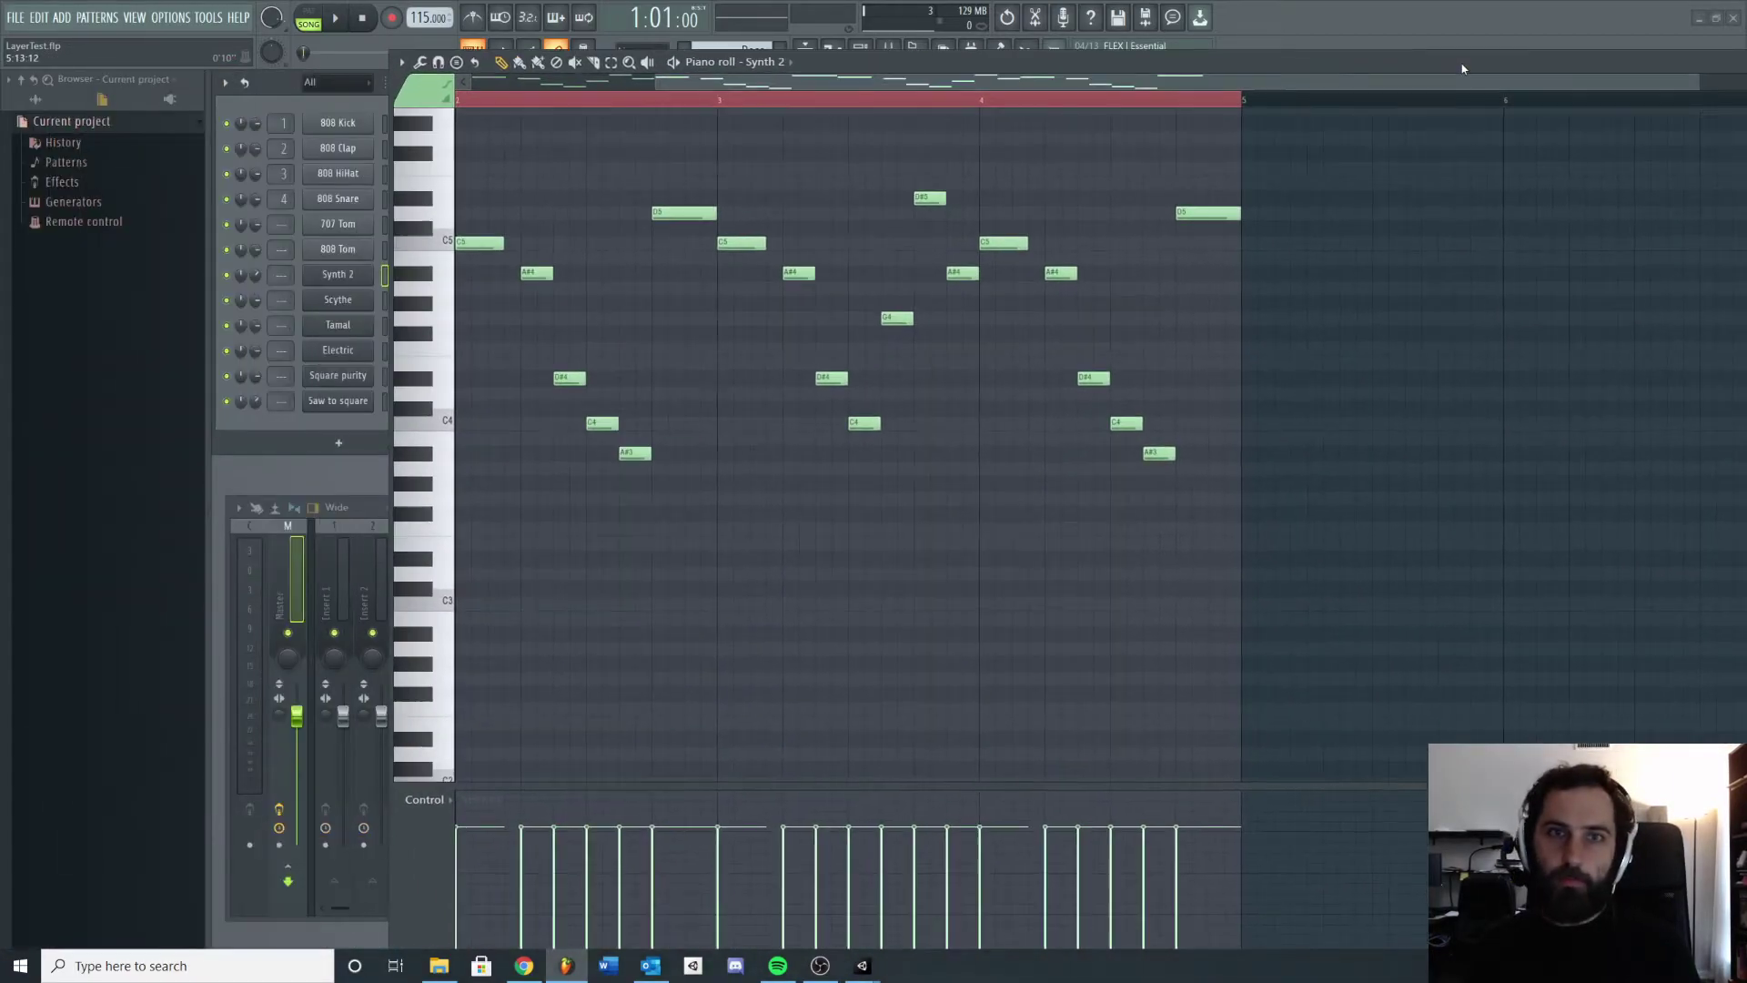
{"action": "key", "text": "F7"}
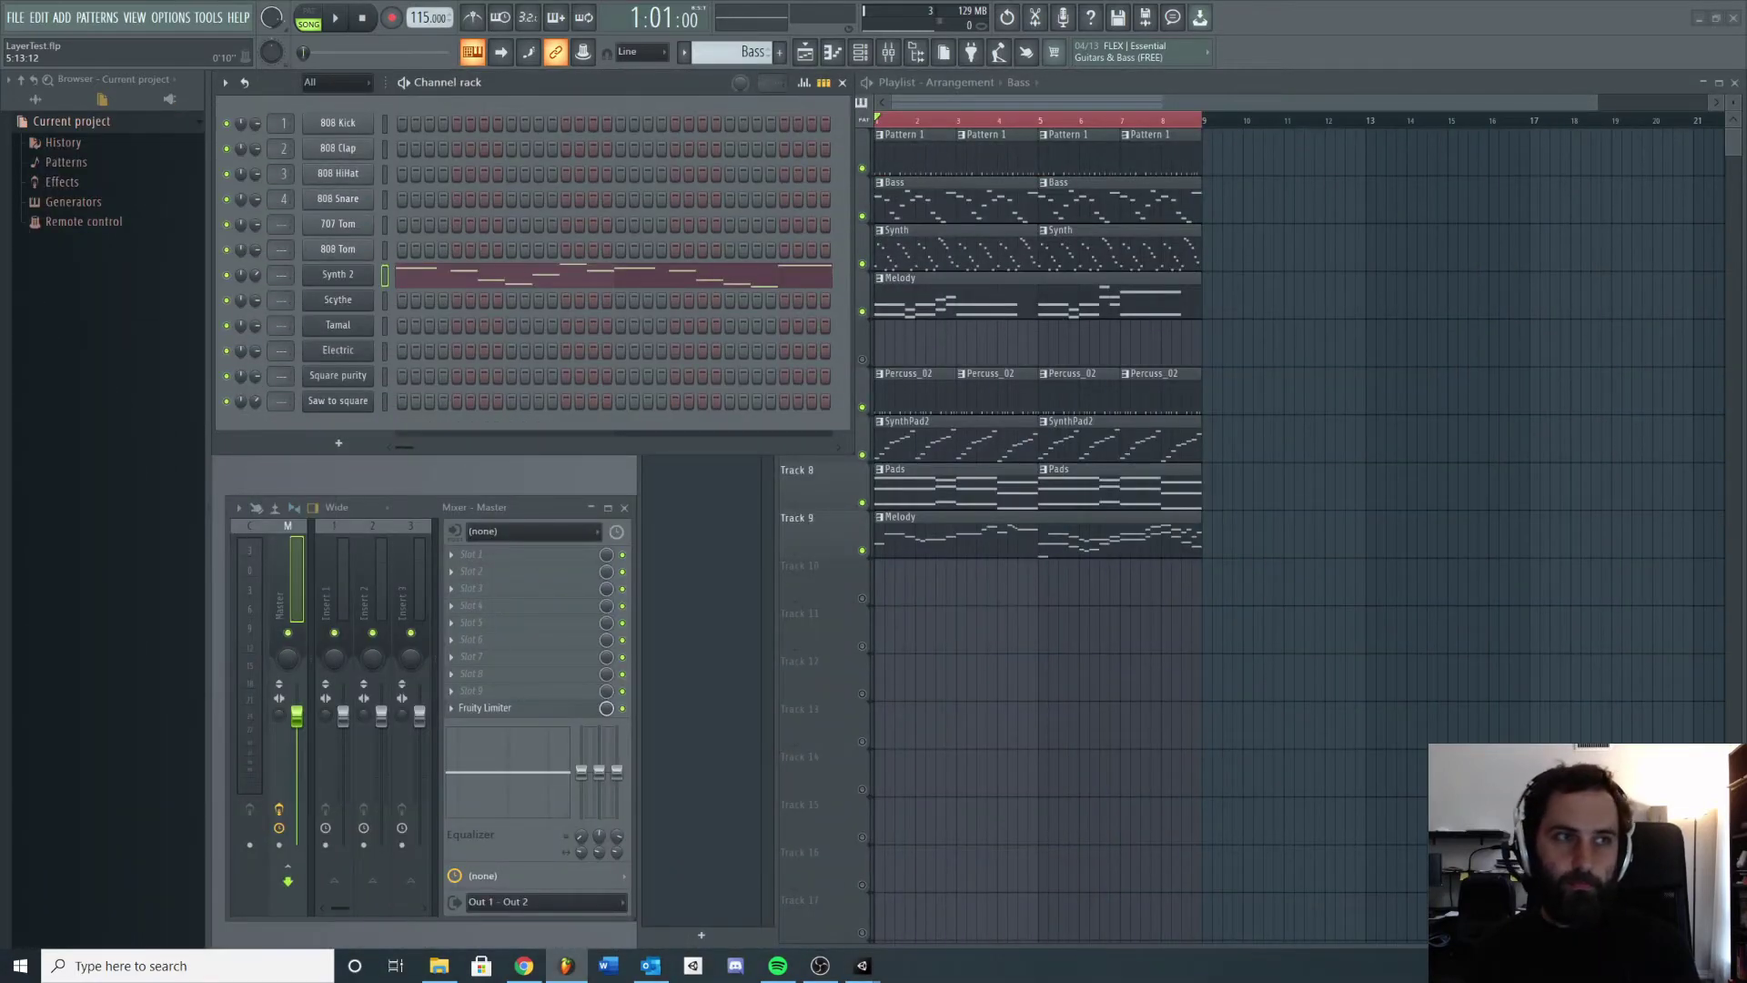
{"action": "left_click", "coordinate": [1311, 98]}
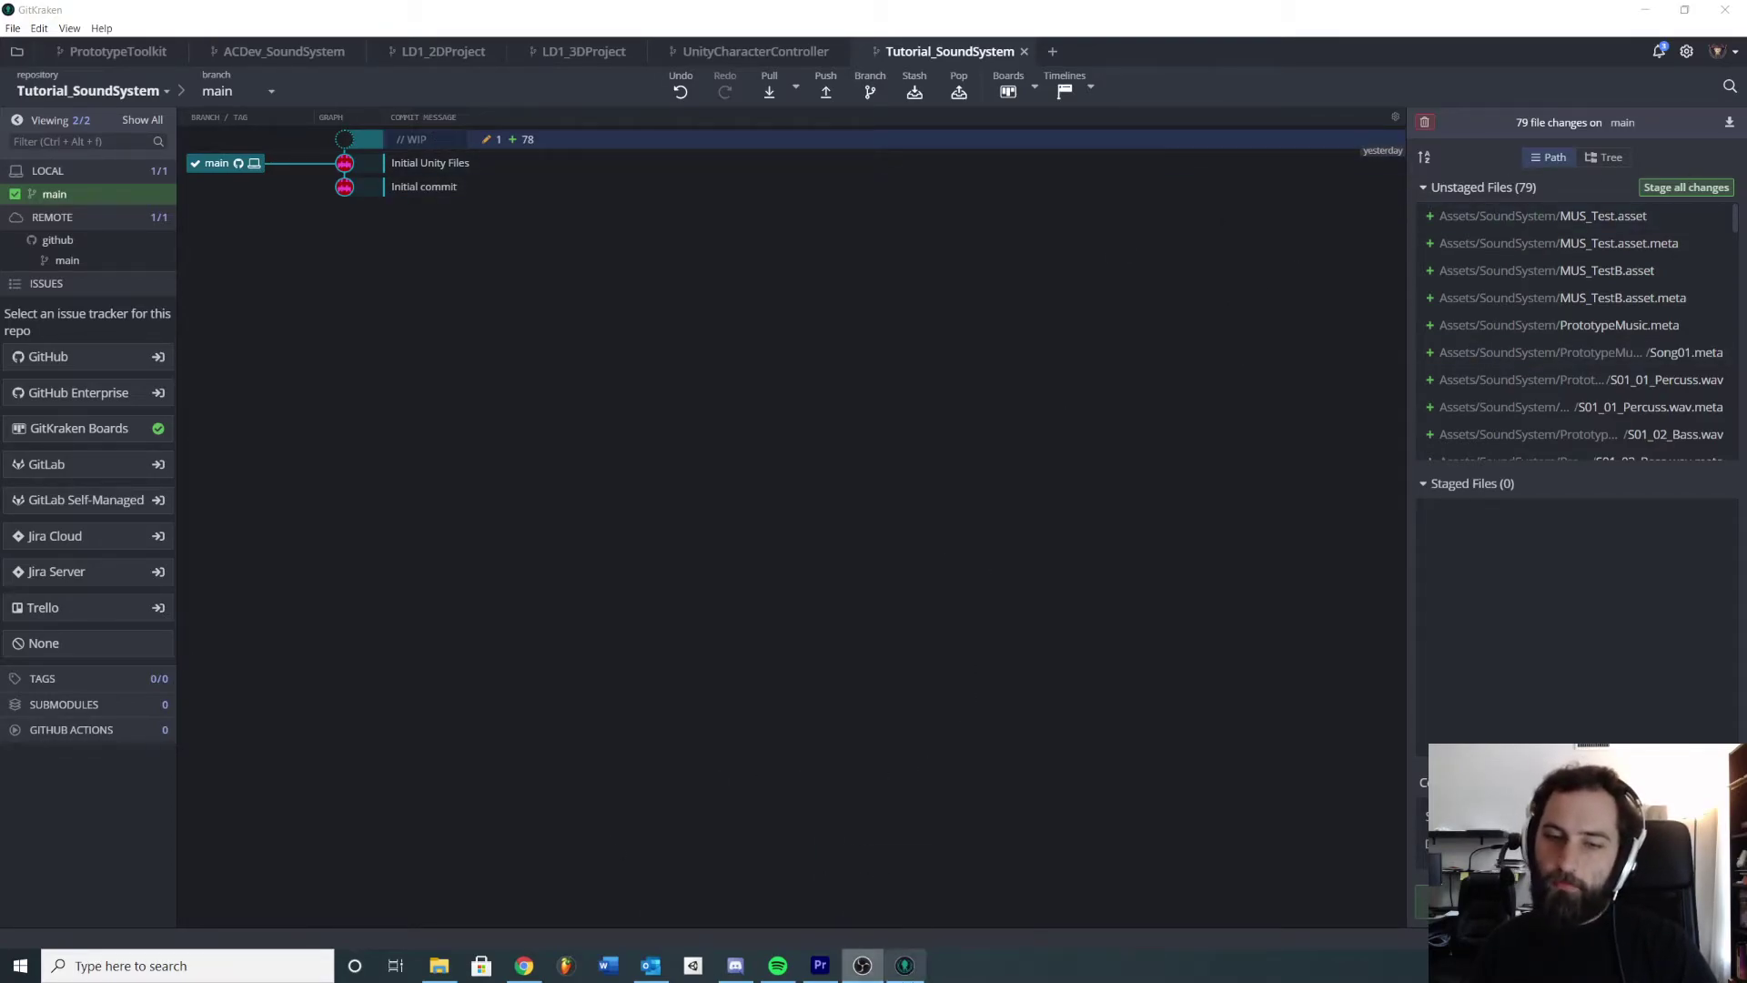
Stage all 79 changed files and commit them as 'Imported Audio Assets'
{"action": "mouse_move", "coordinate": [905, 966]}
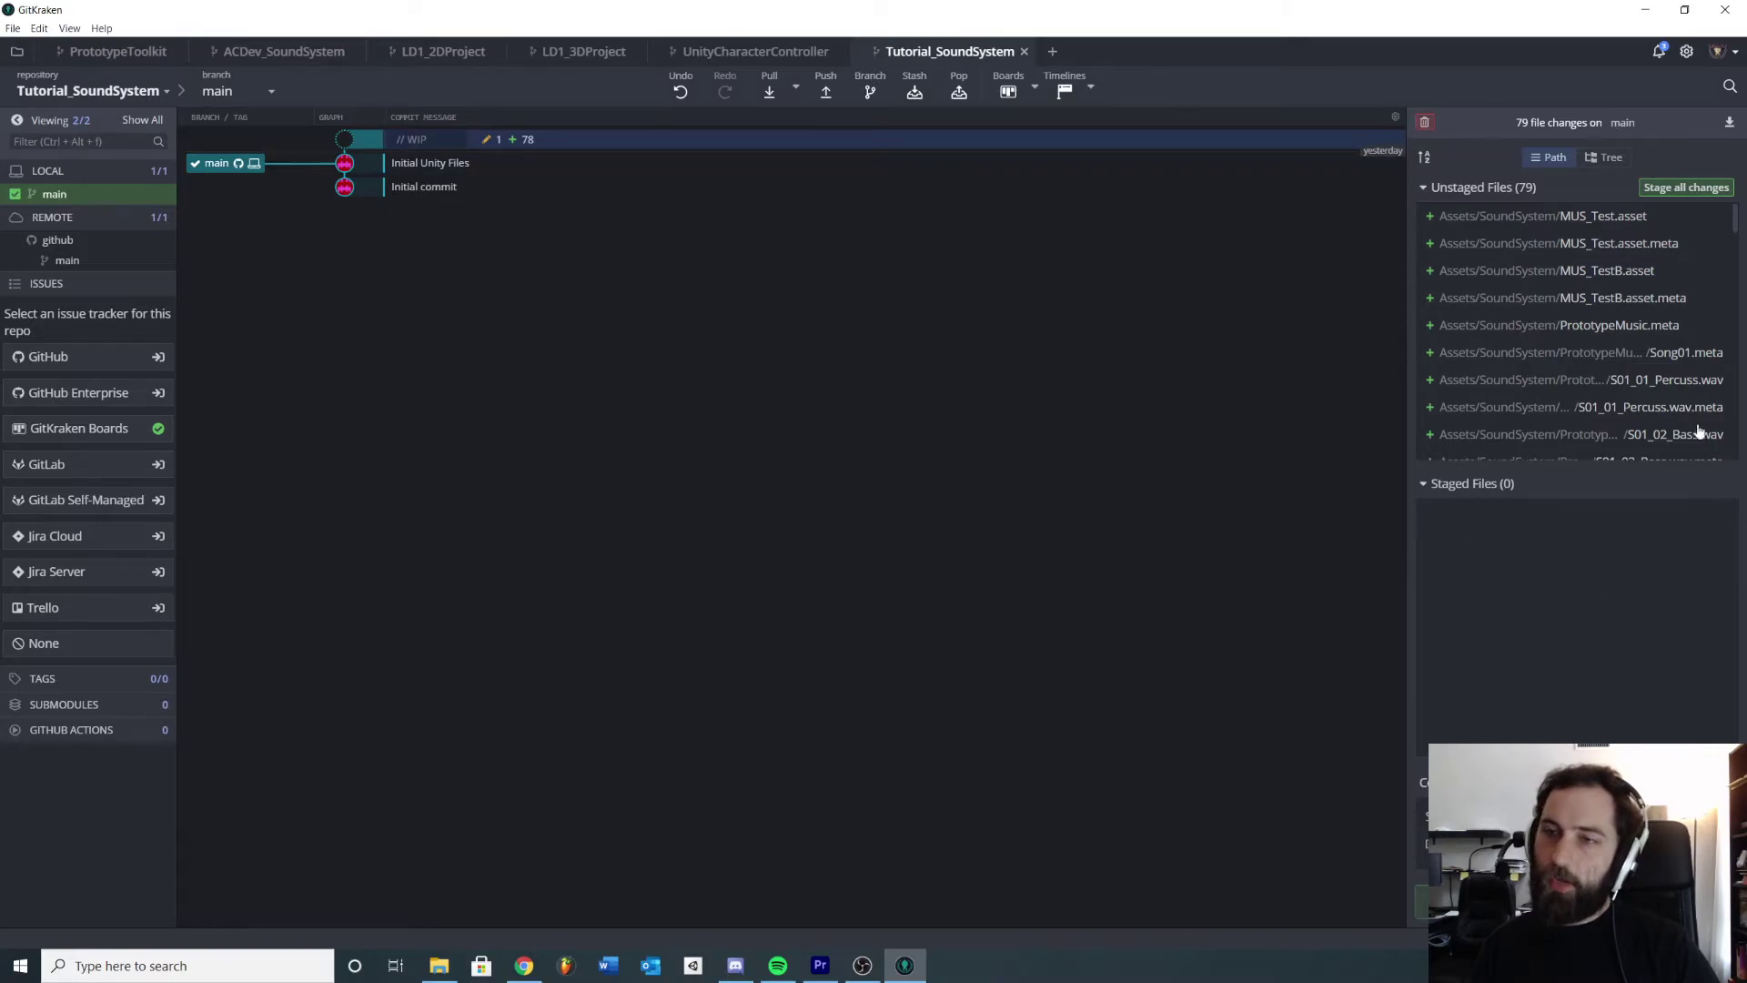
{"action": "left_click", "coordinate": [1695, 188]}
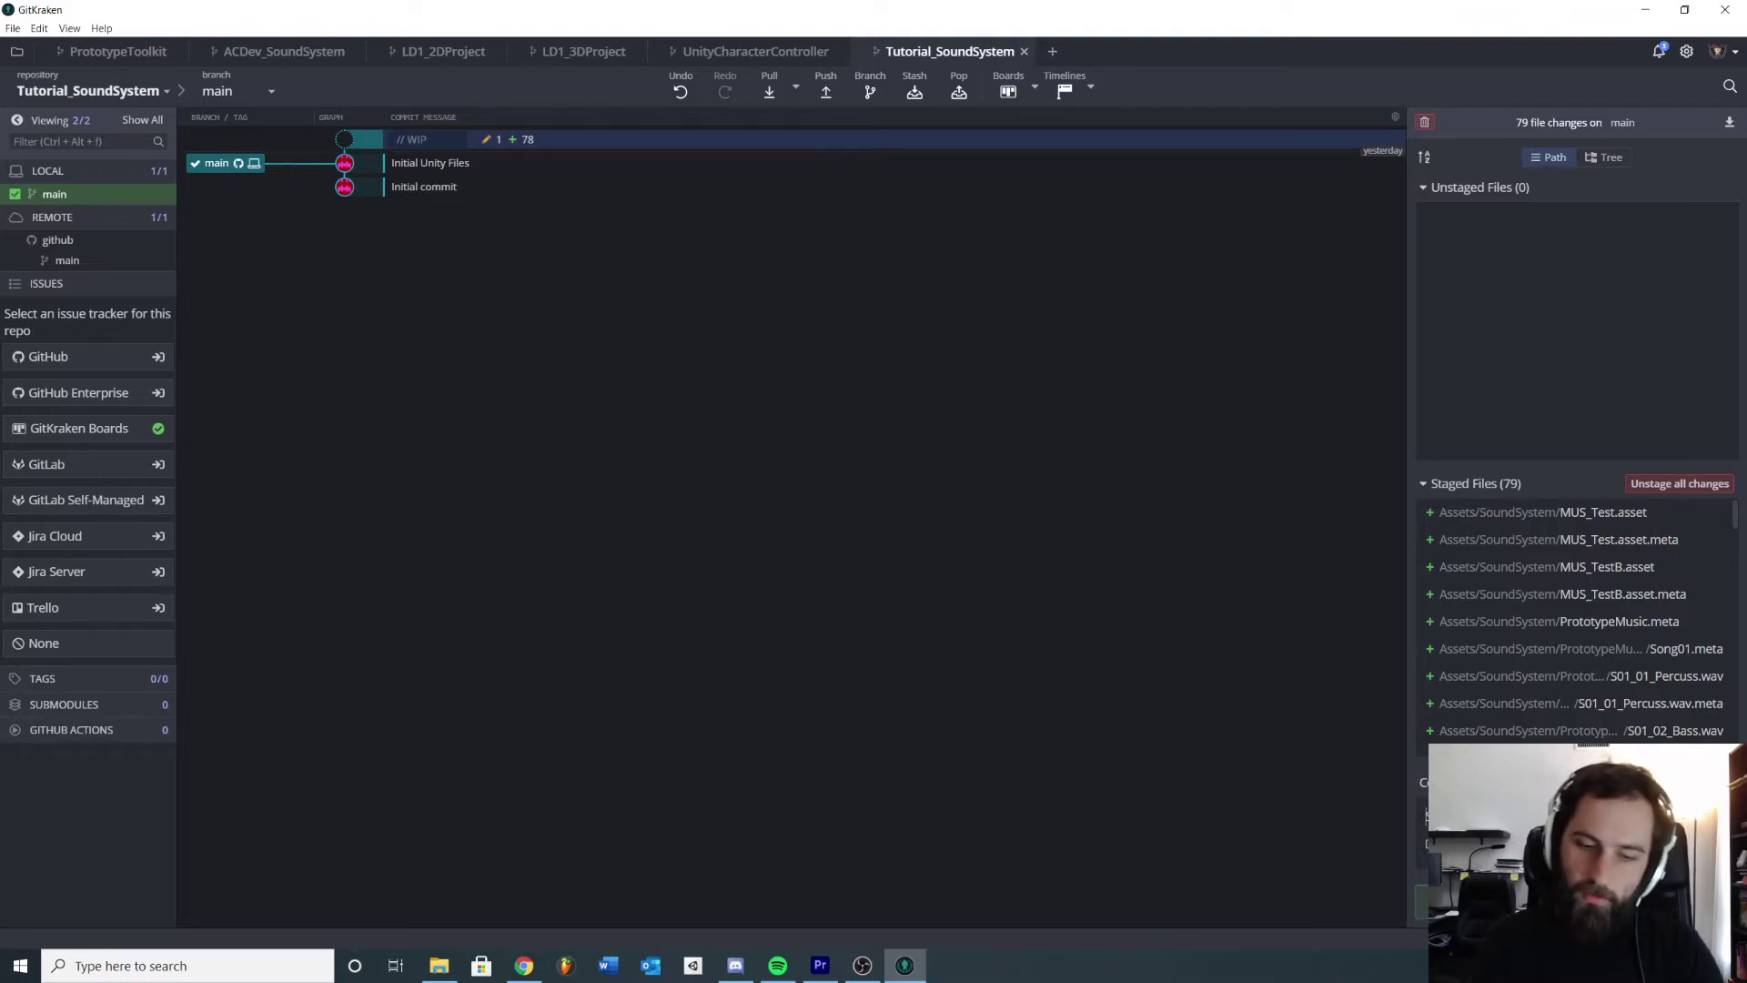
{"action": "type", "text": "Imported"}
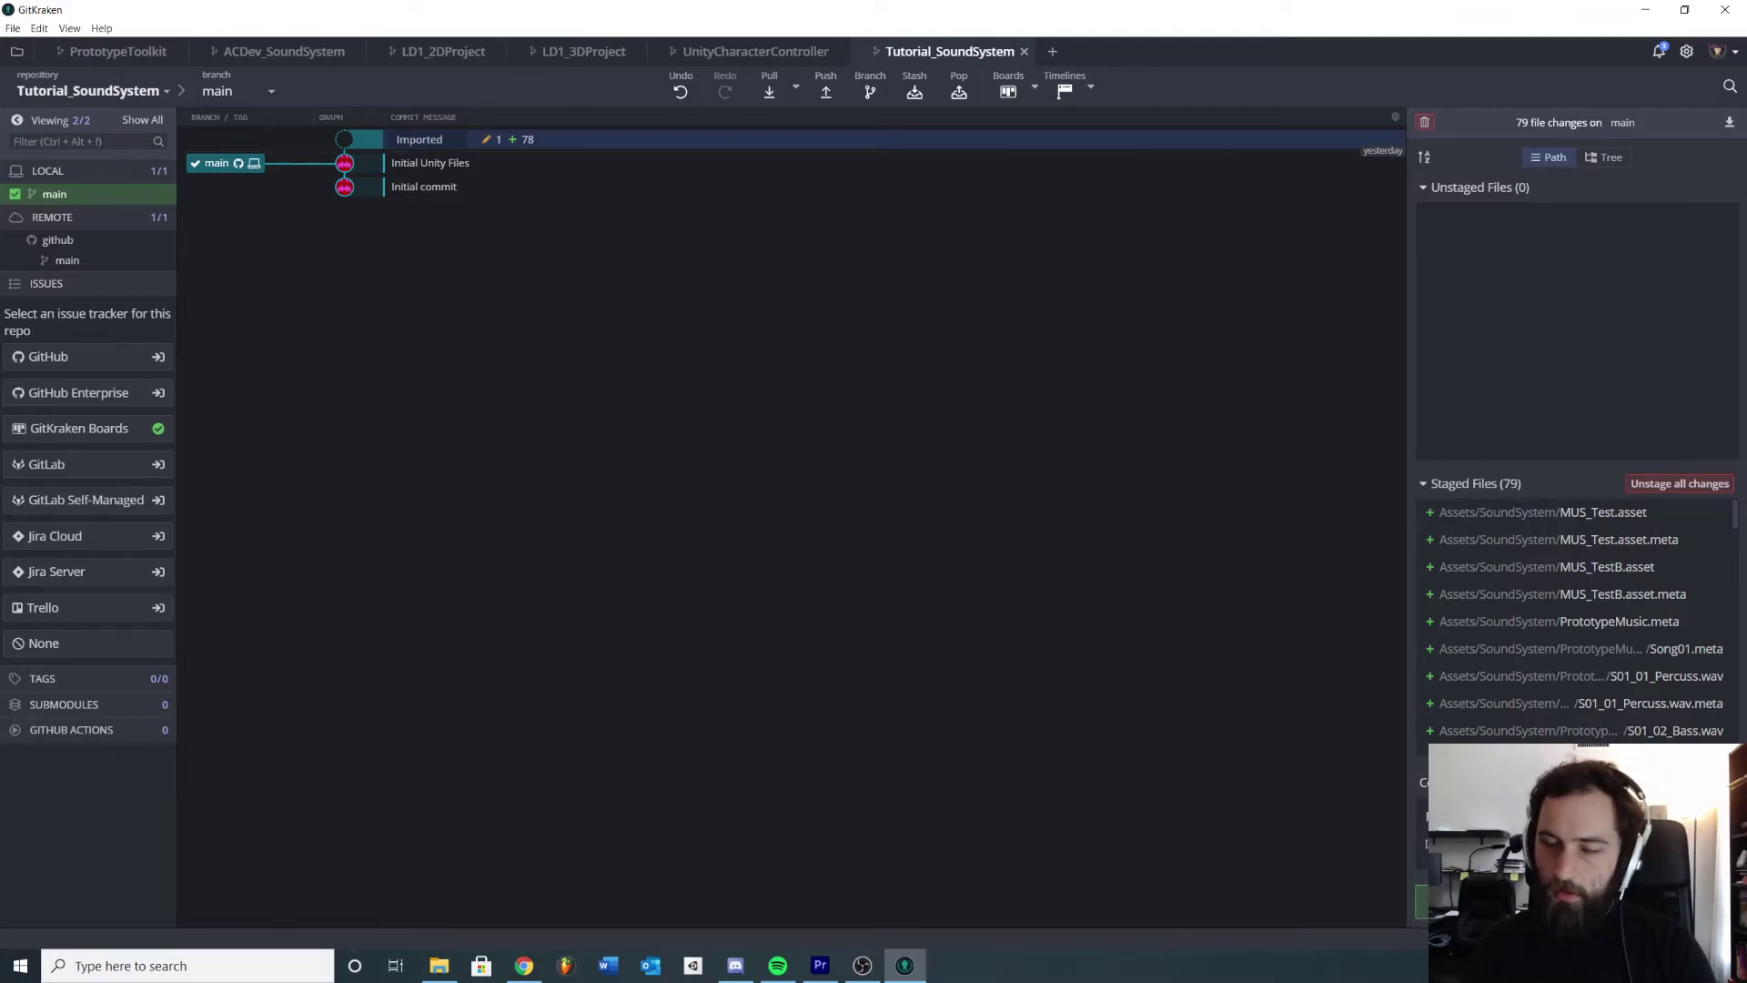
{"action": "type", "text": " Audio Assets"}
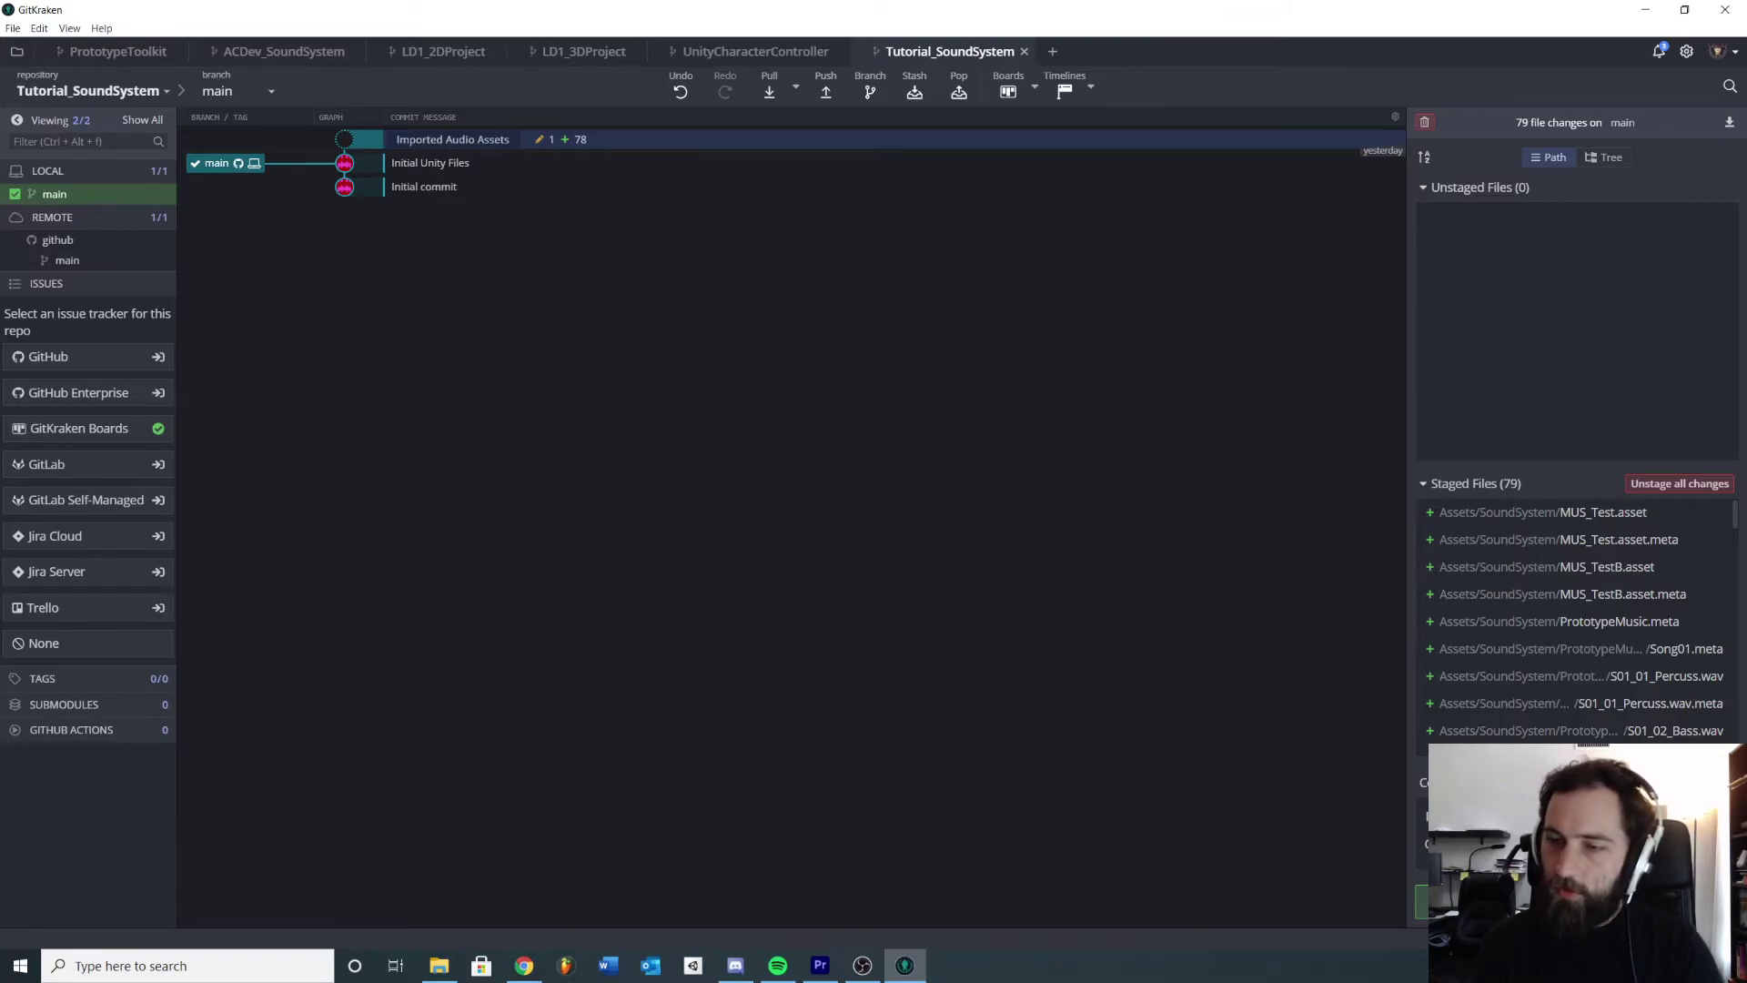
{"action": "left_click", "coordinate": [1501, 900]}
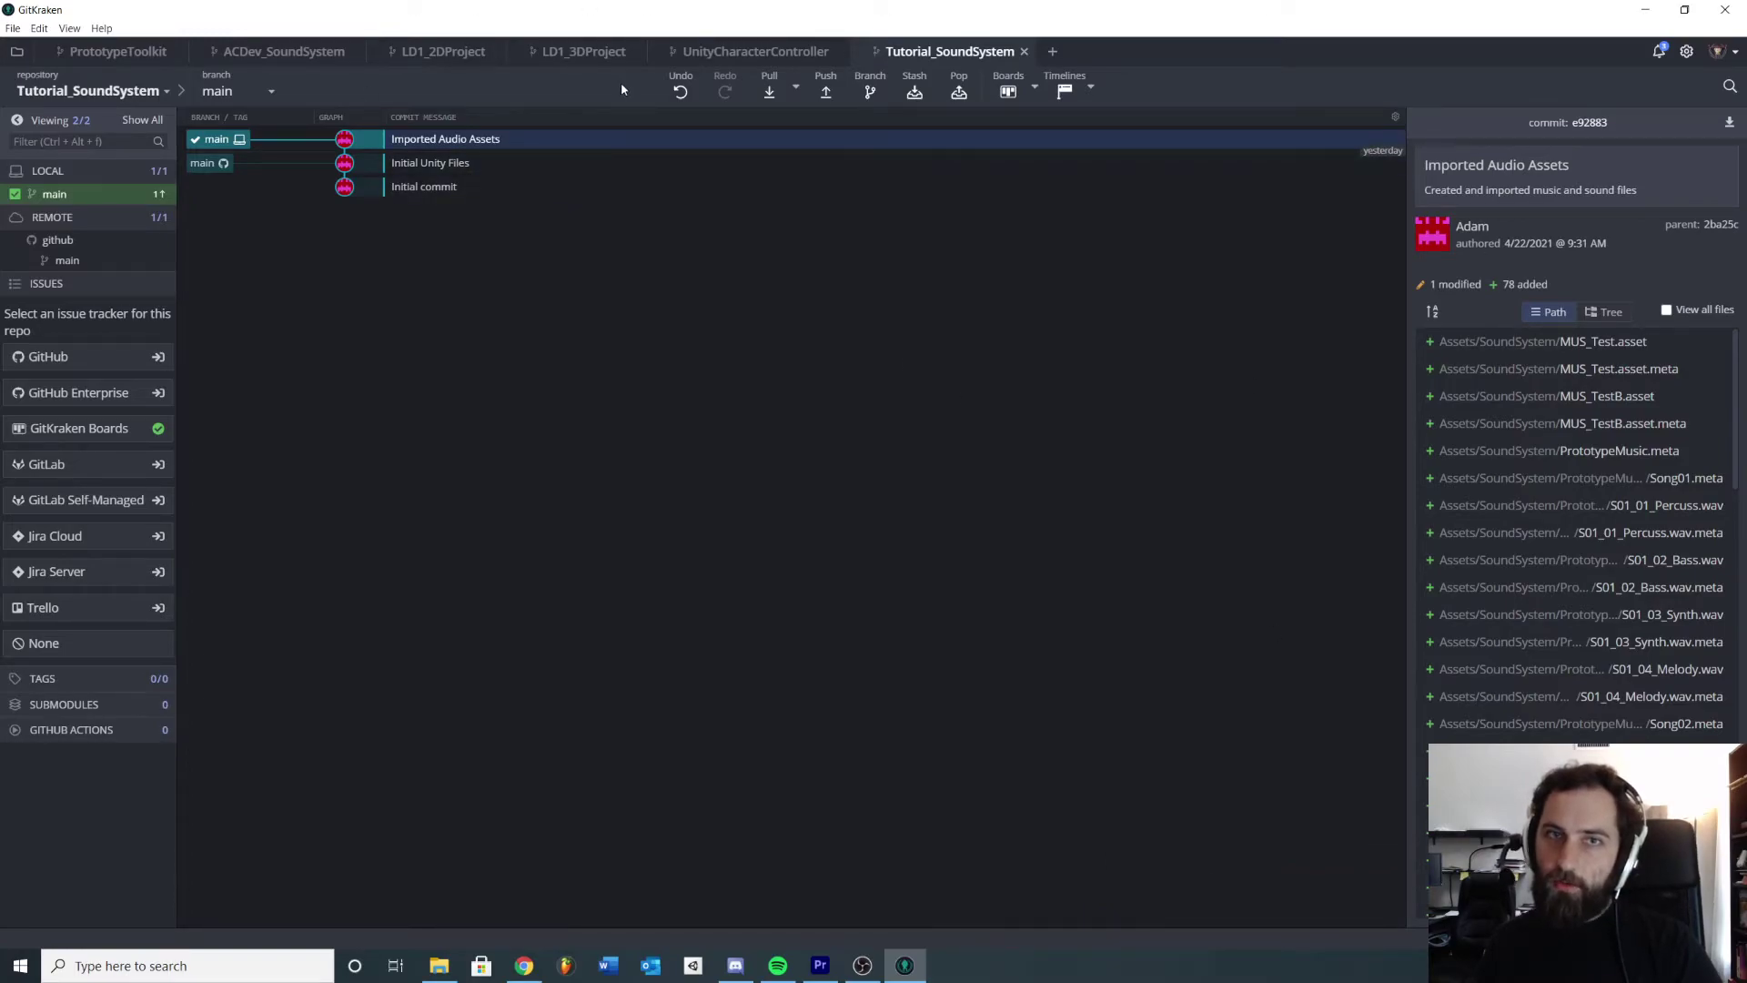
Push the commit to GitHub's main branch and view the repository page
{"action": "left_click", "coordinate": [826, 91]}
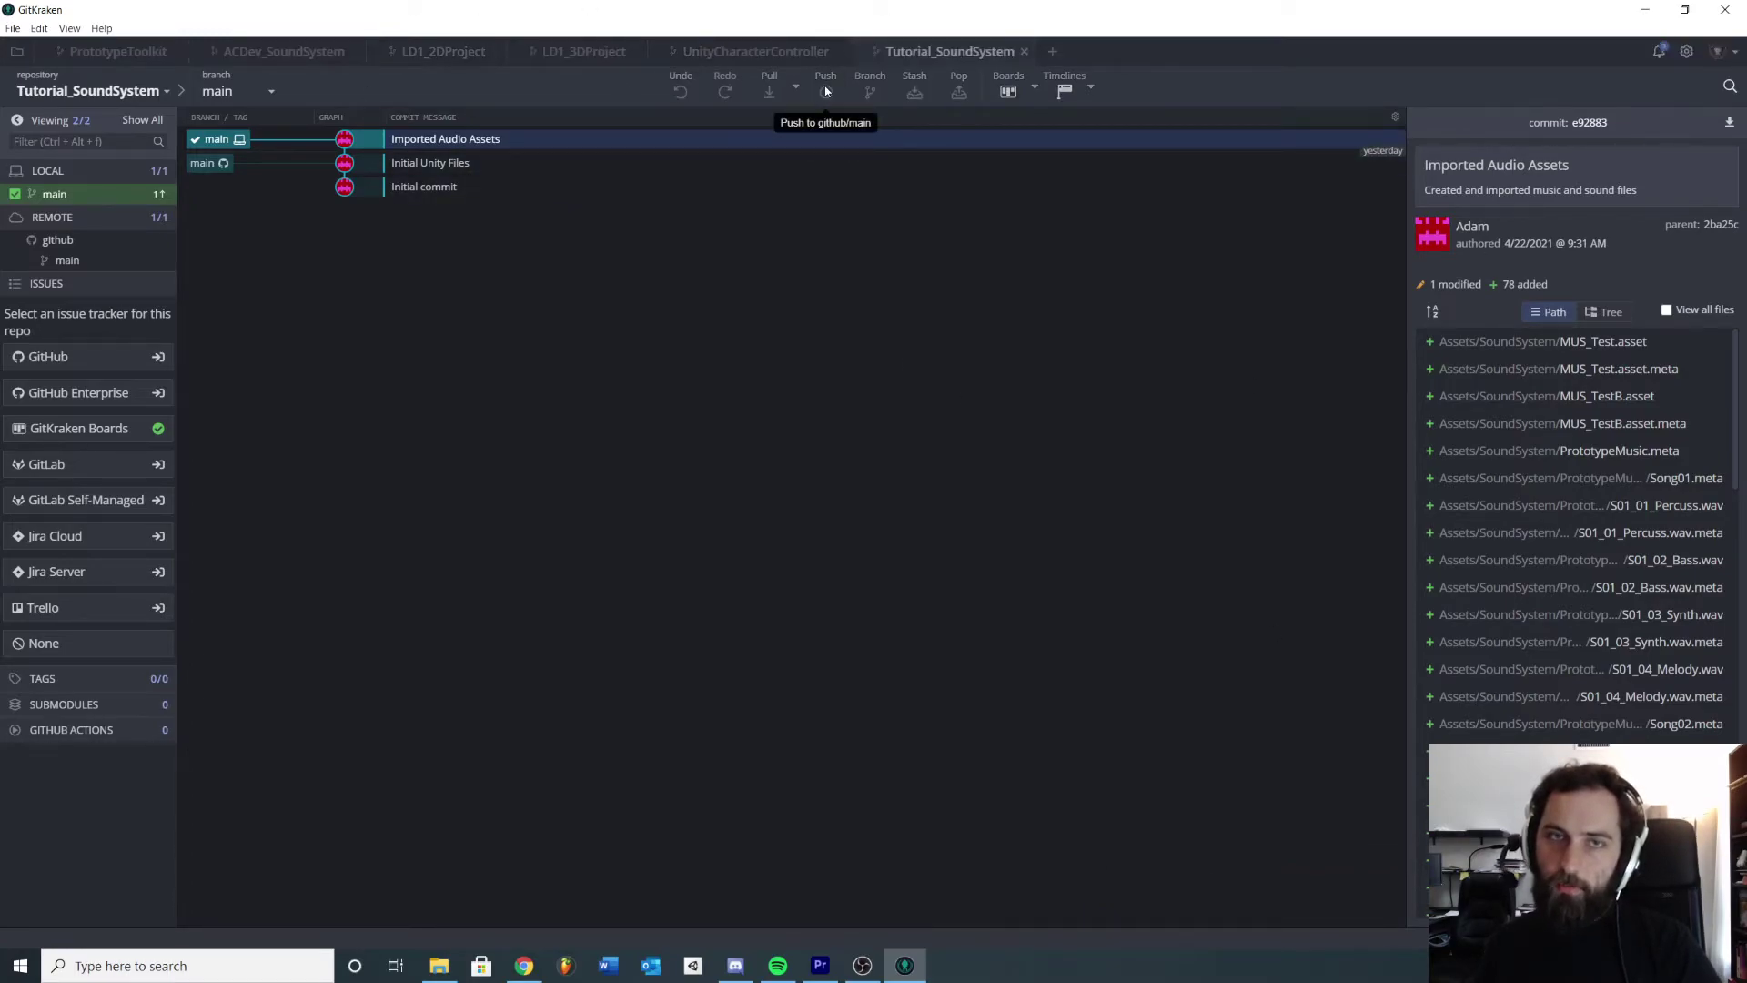
{"action": "left_click", "coordinate": [820, 964]}
{"action": "left_click", "coordinate": [906, 962]}
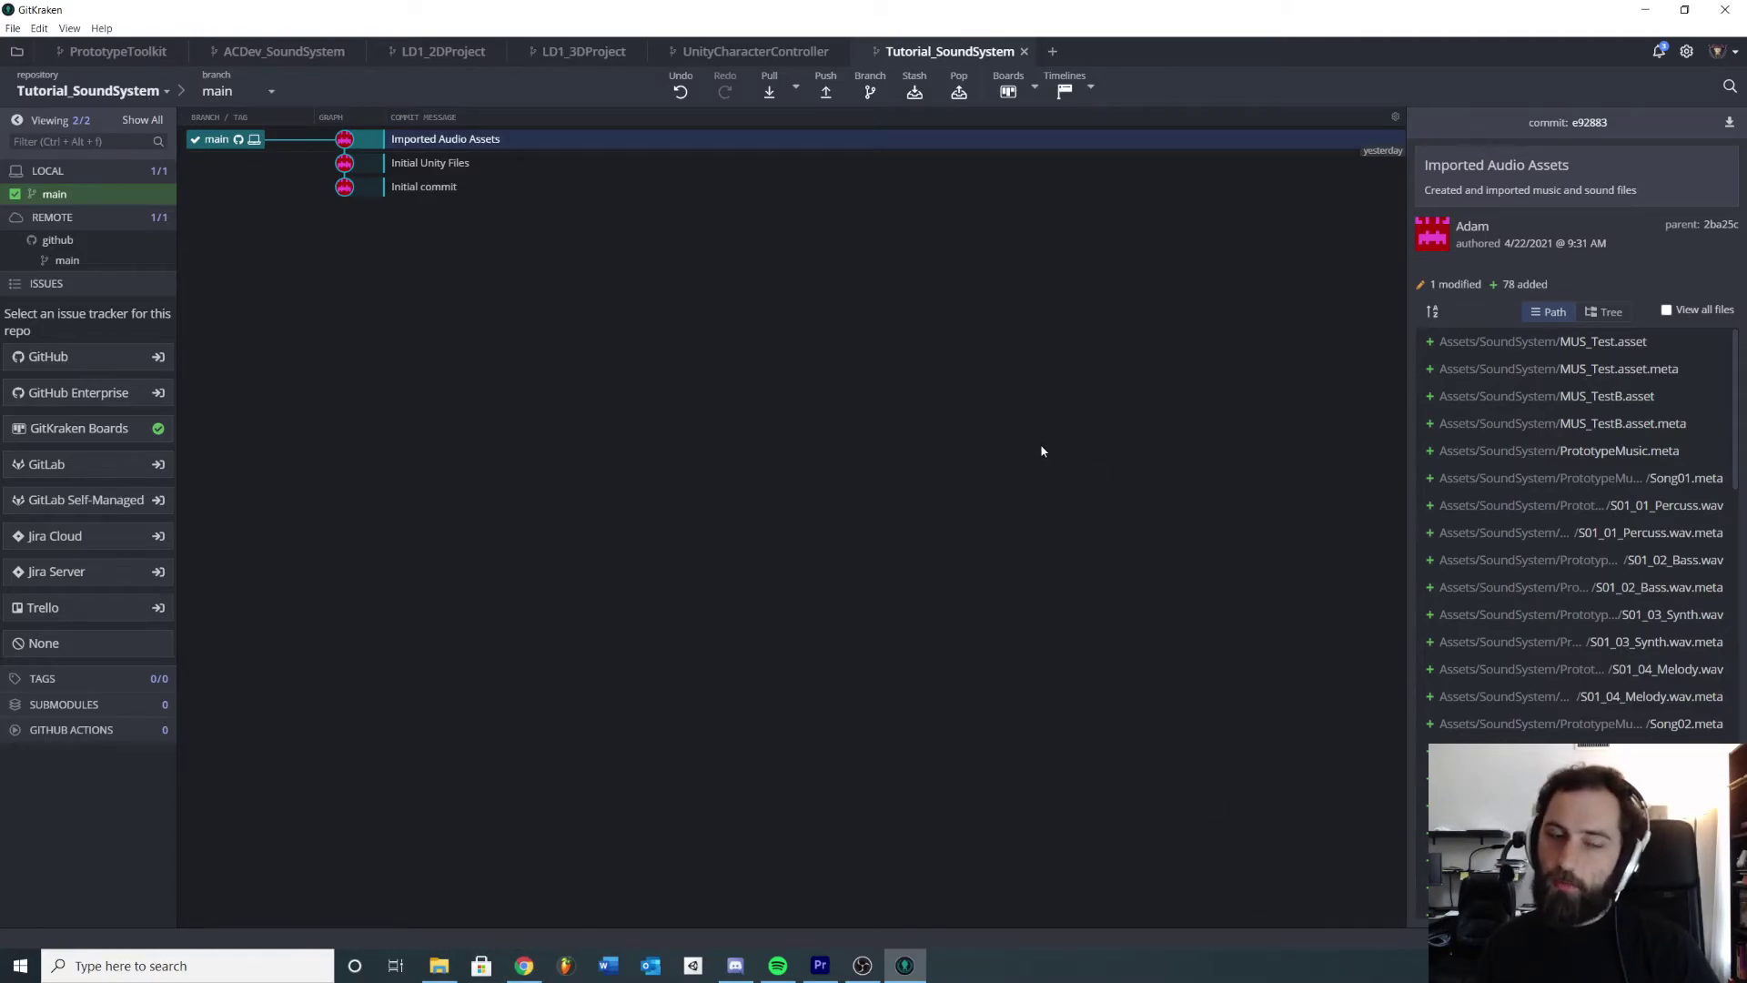
{"action": "left_click", "coordinate": [524, 964]}
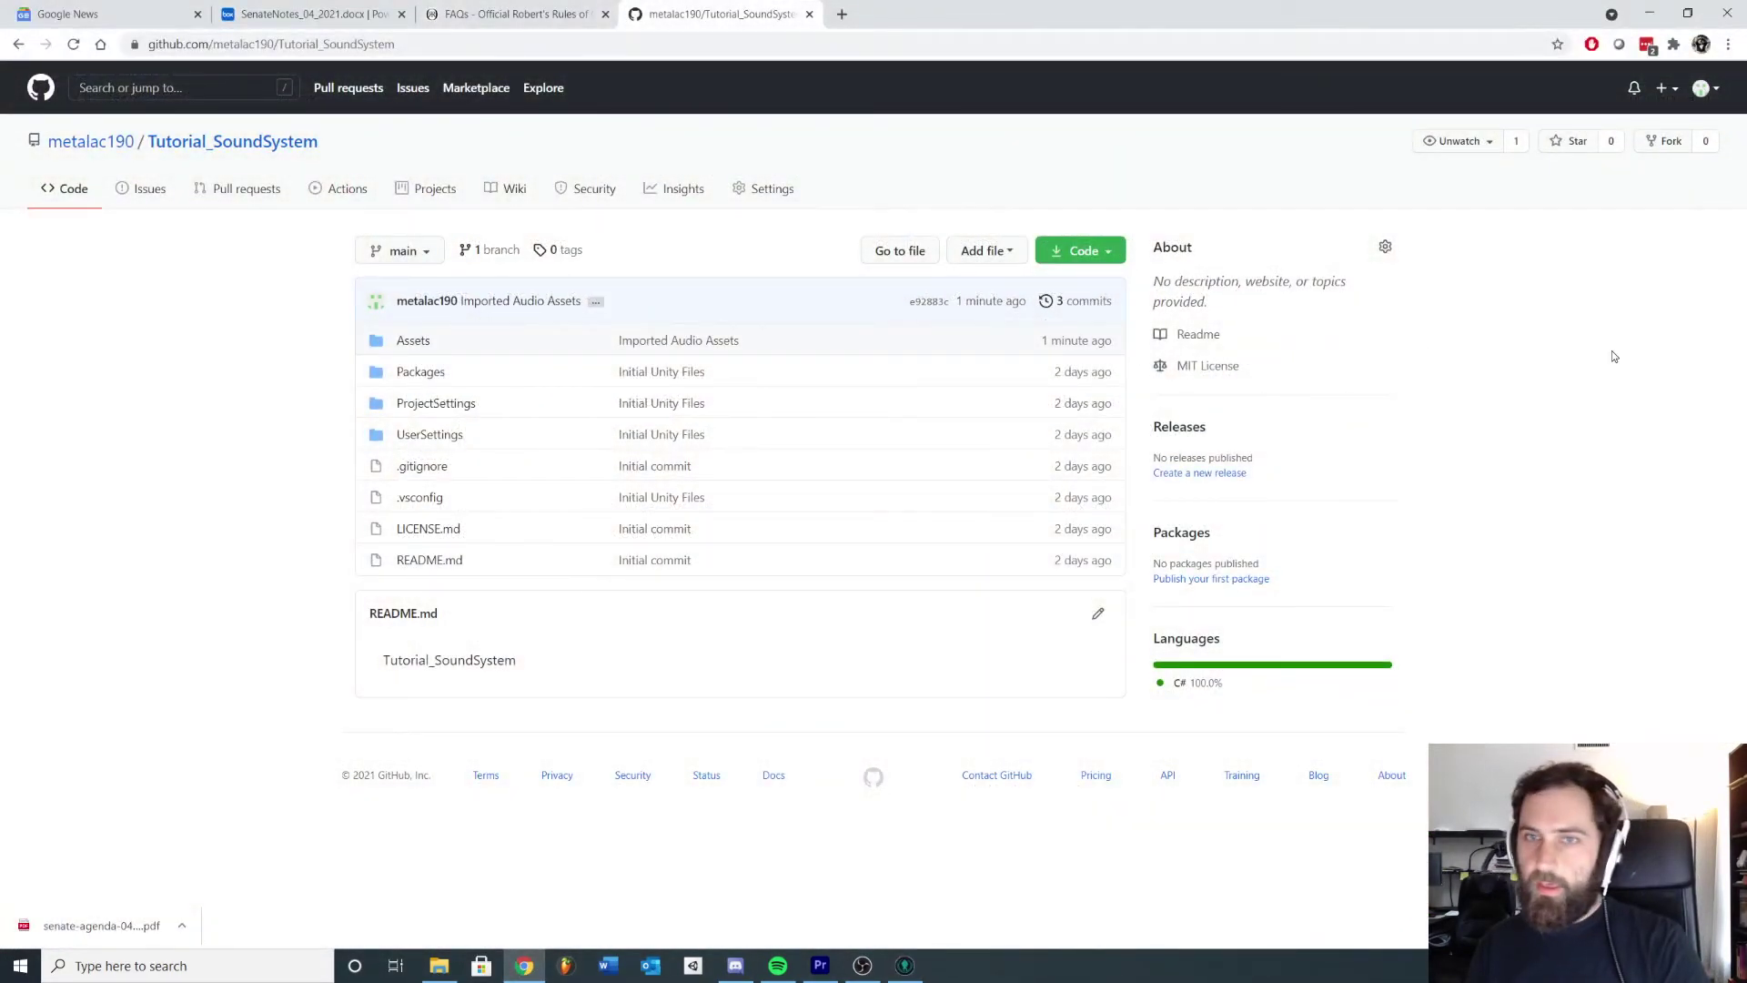
Check the clone options, then browse Assets > SoundSystem > PrototypeMusic and PrototypeSounds on GitHub
{"action": "left_click", "coordinate": [1118, 251]}
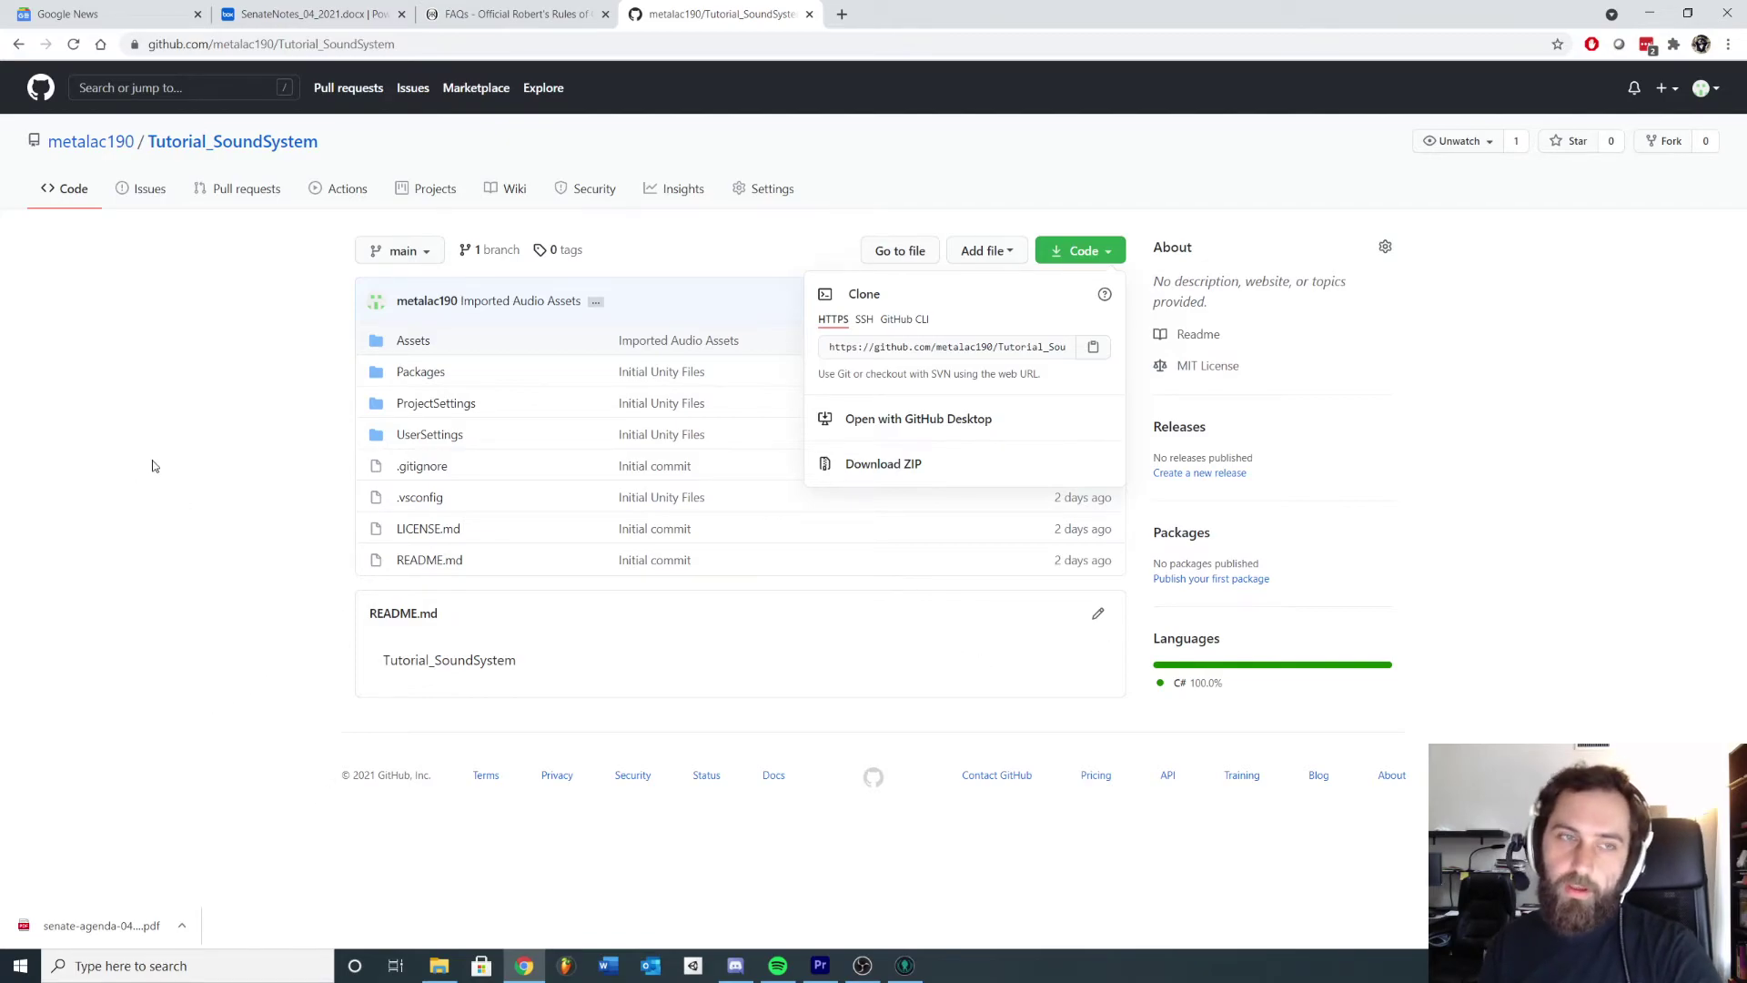
{"action": "left_click", "coordinate": [175, 434]}
{"action": "left_click", "coordinate": [411, 341]}
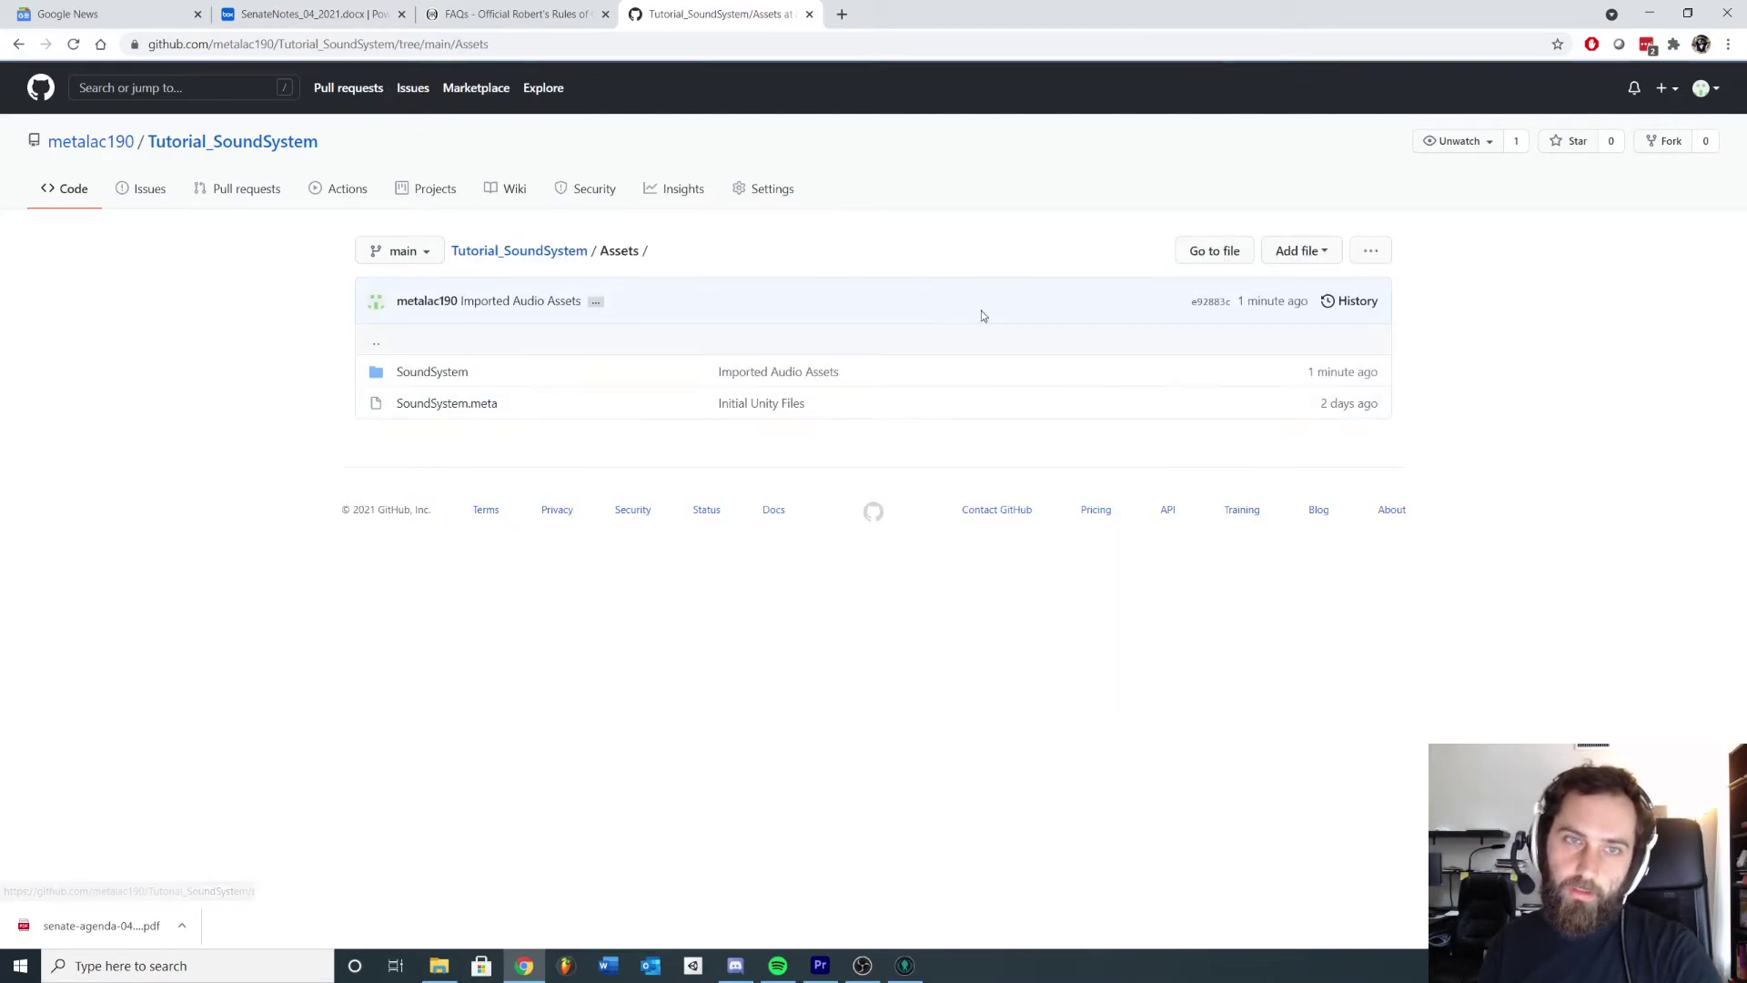
{"action": "left_click", "coordinate": [429, 372]}
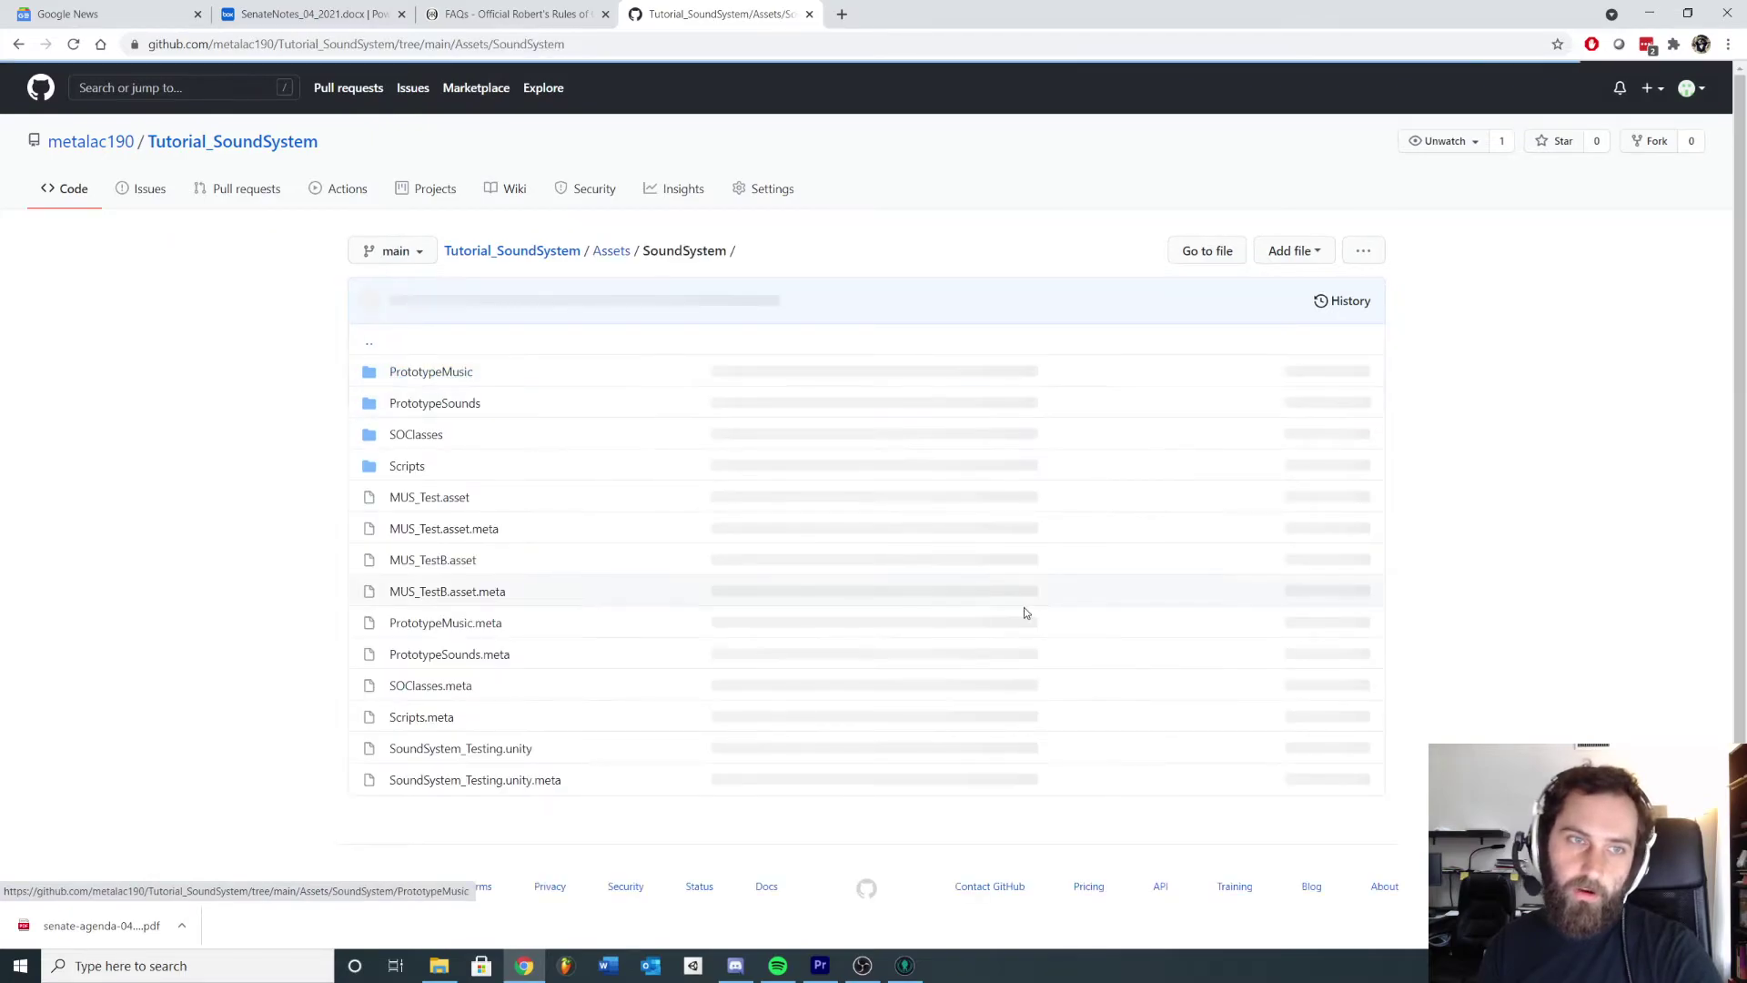
{"action": "left_click", "coordinate": [446, 373]}
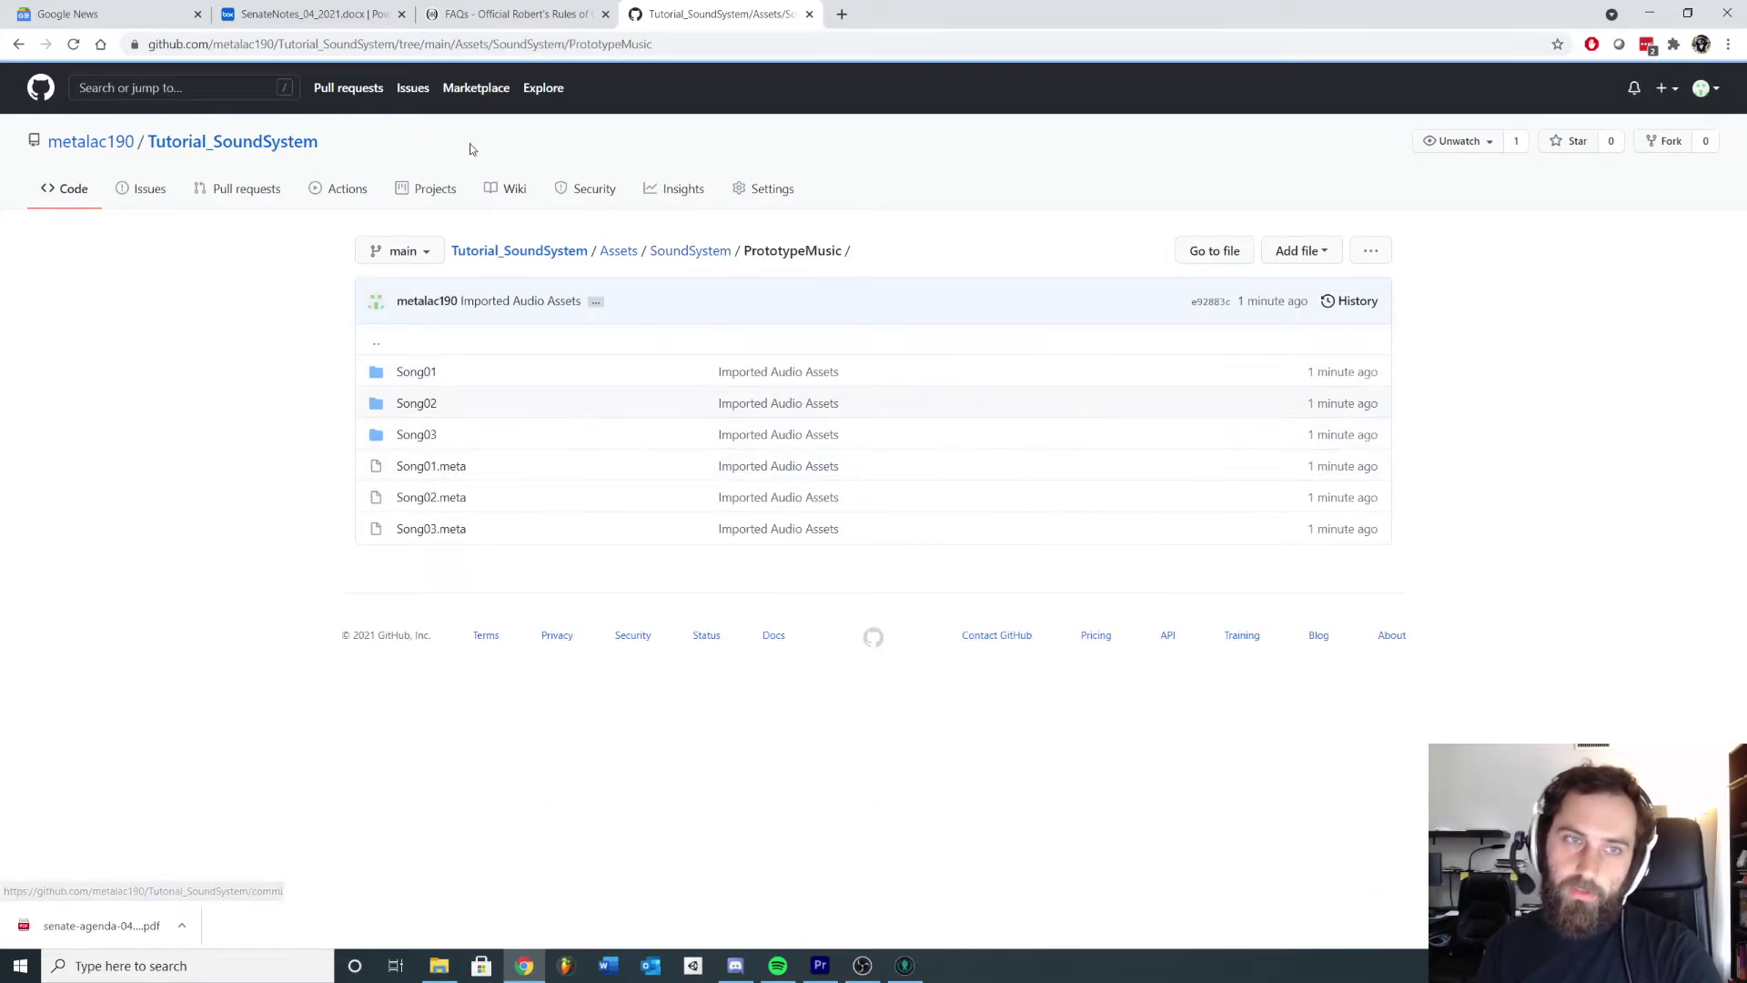
{"action": "left_click", "coordinate": [697, 260]}
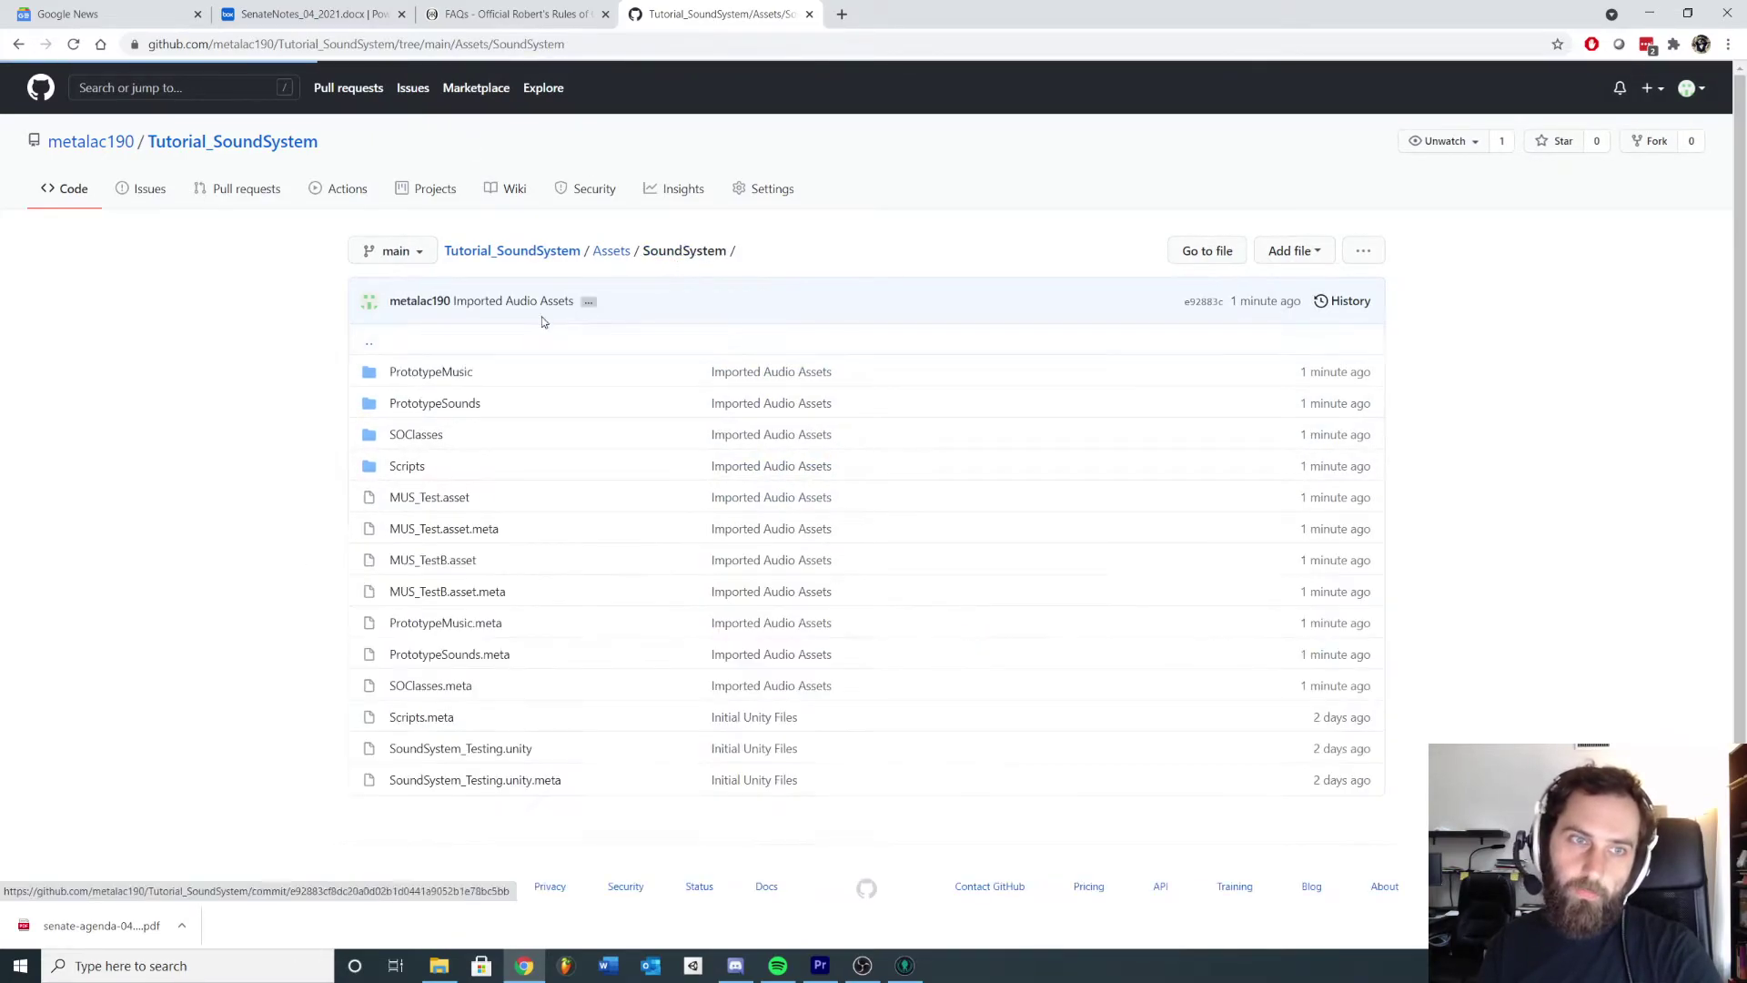
{"action": "left_click", "coordinate": [436, 404]}
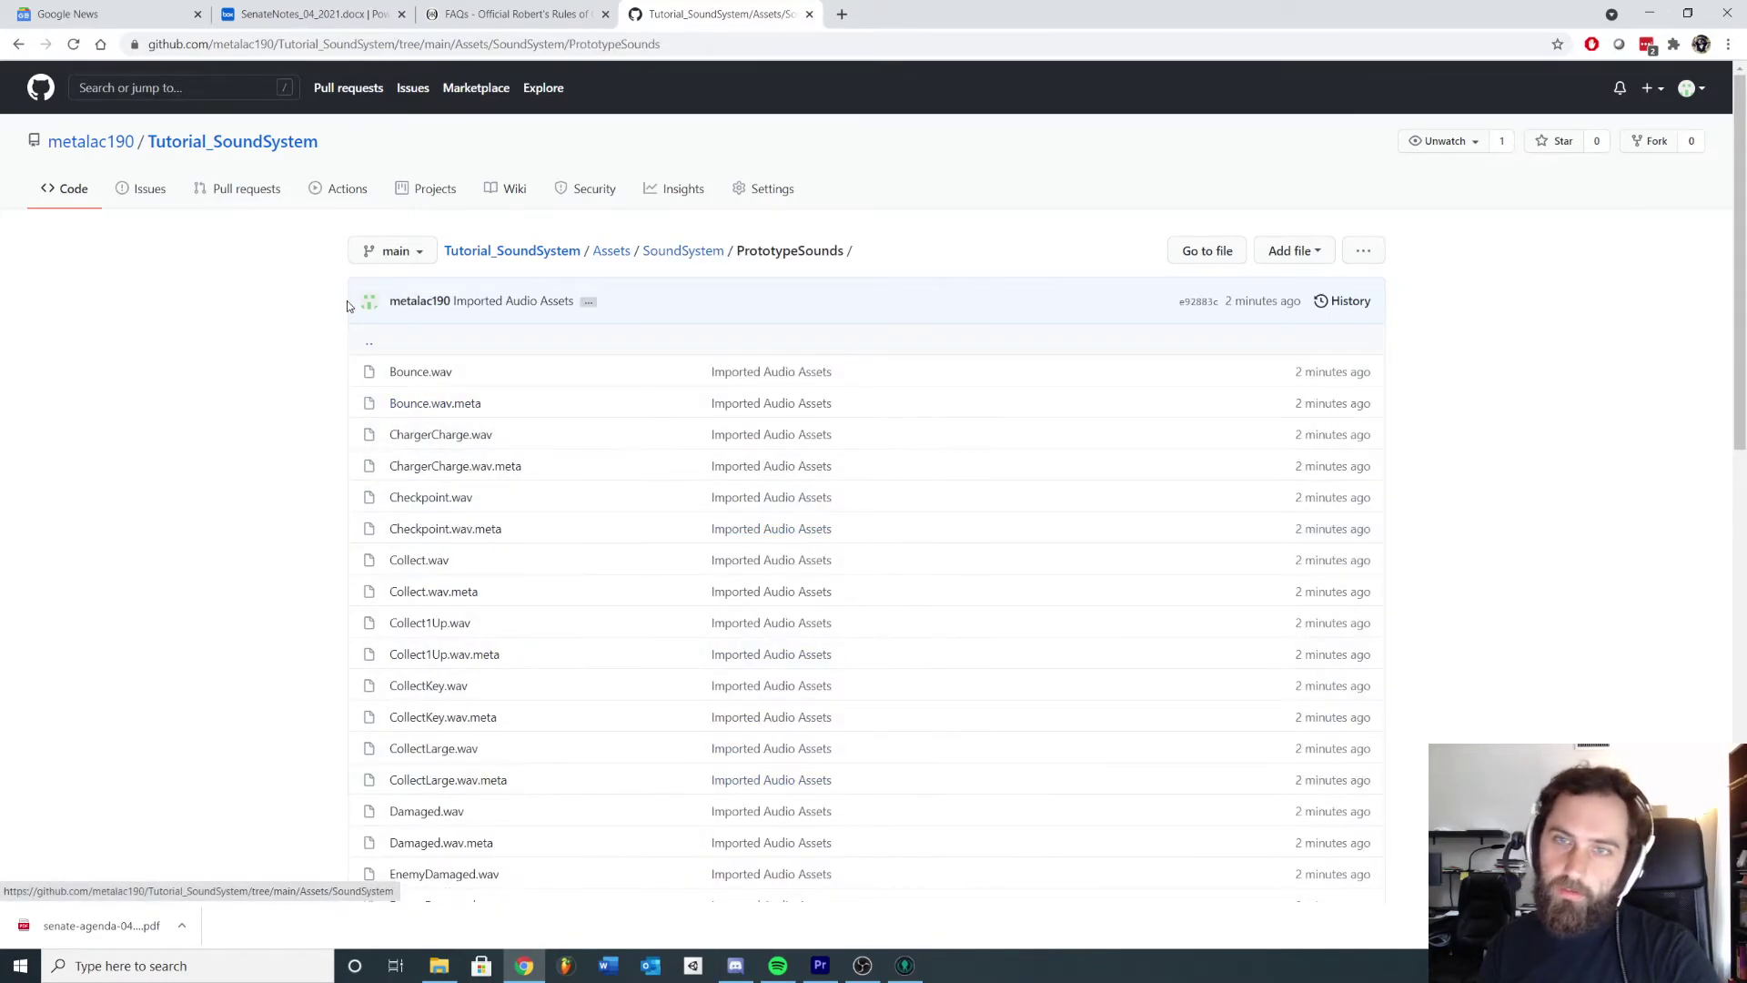
{"action": "left_click", "coordinate": [611, 250]}
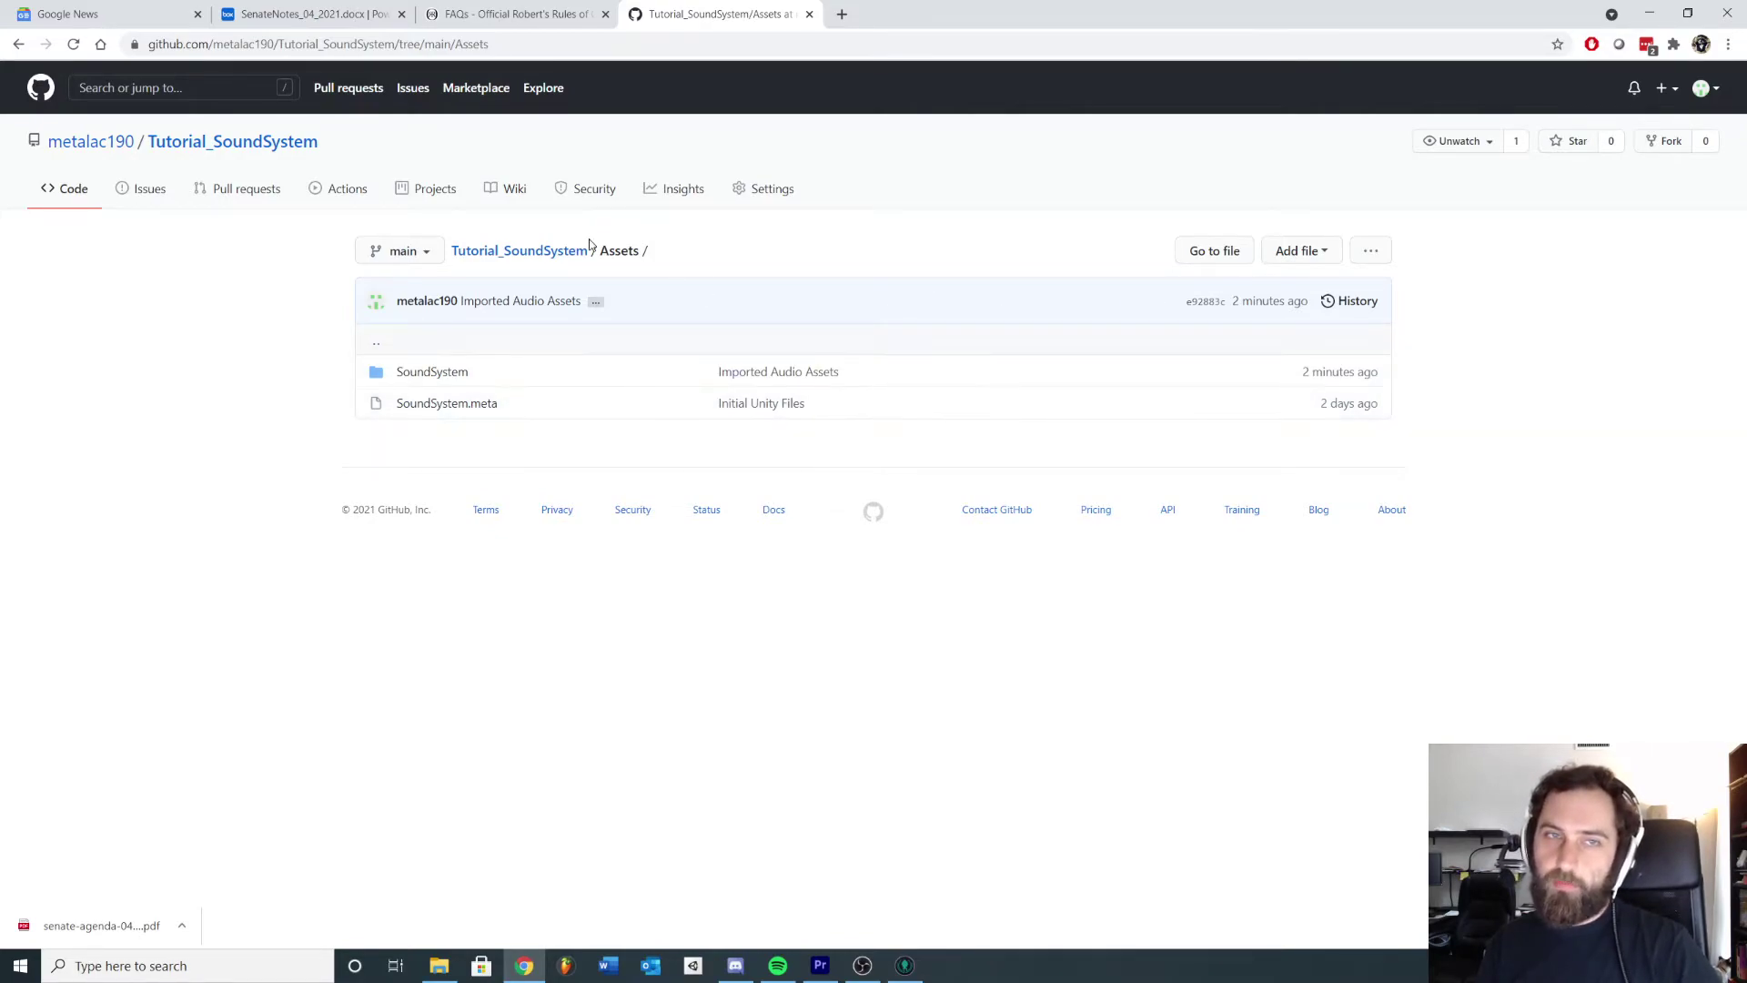
{"action": "left_click", "coordinate": [919, 971]}
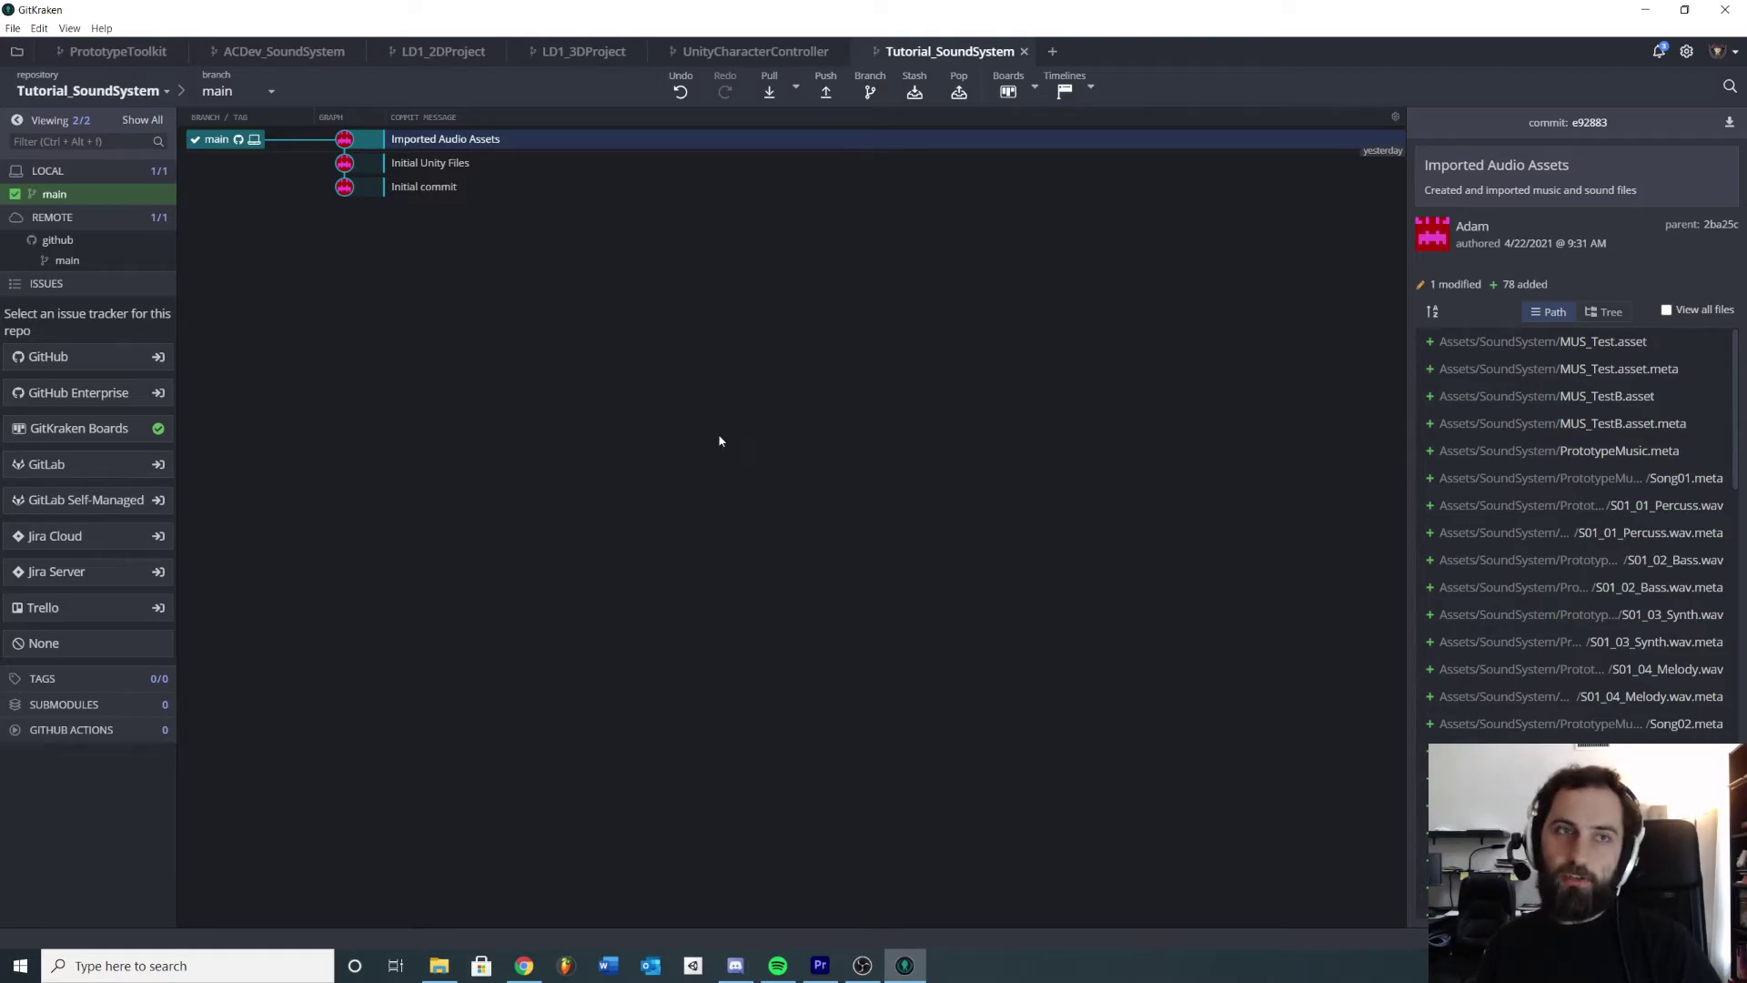
Minimize GitKraken so the Unity SoundSystem_Testing project is in front
{"action": "left_click", "coordinate": [1645, 7]}
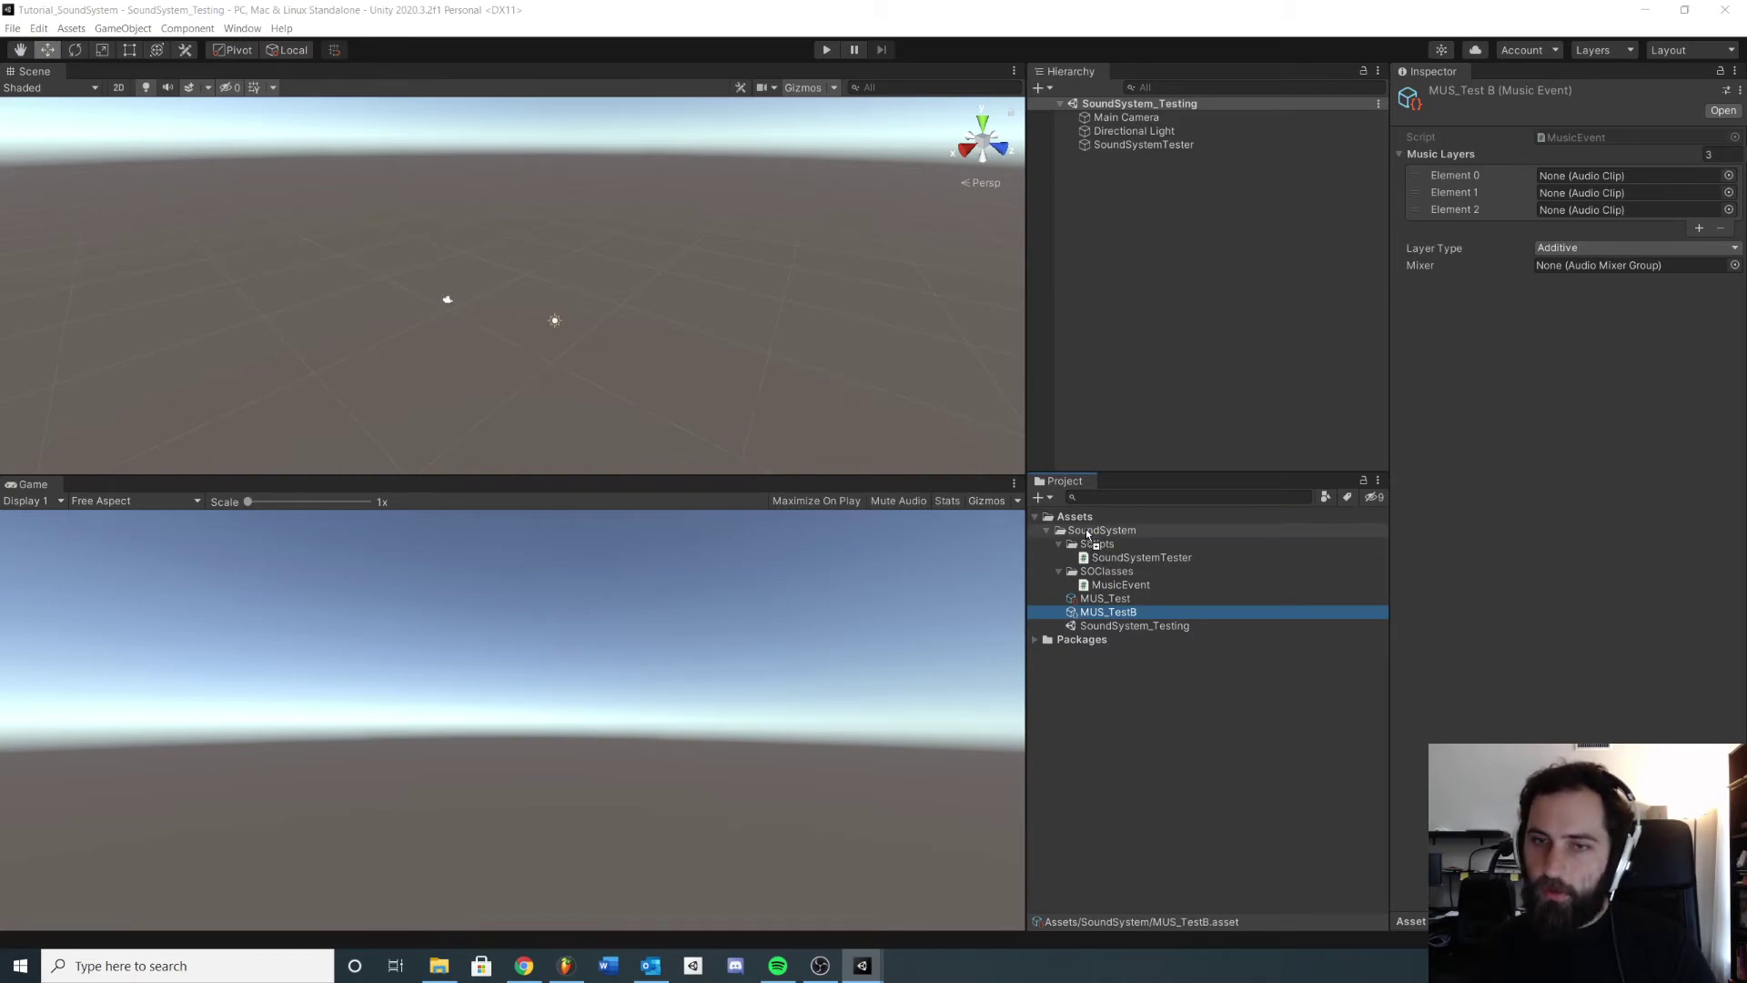
Import the .wav sound effect files into the SoundSystem folder
{"action": "left_click_drag", "start_coordinate": [1087, 532], "coordinate": [1086, 532]}
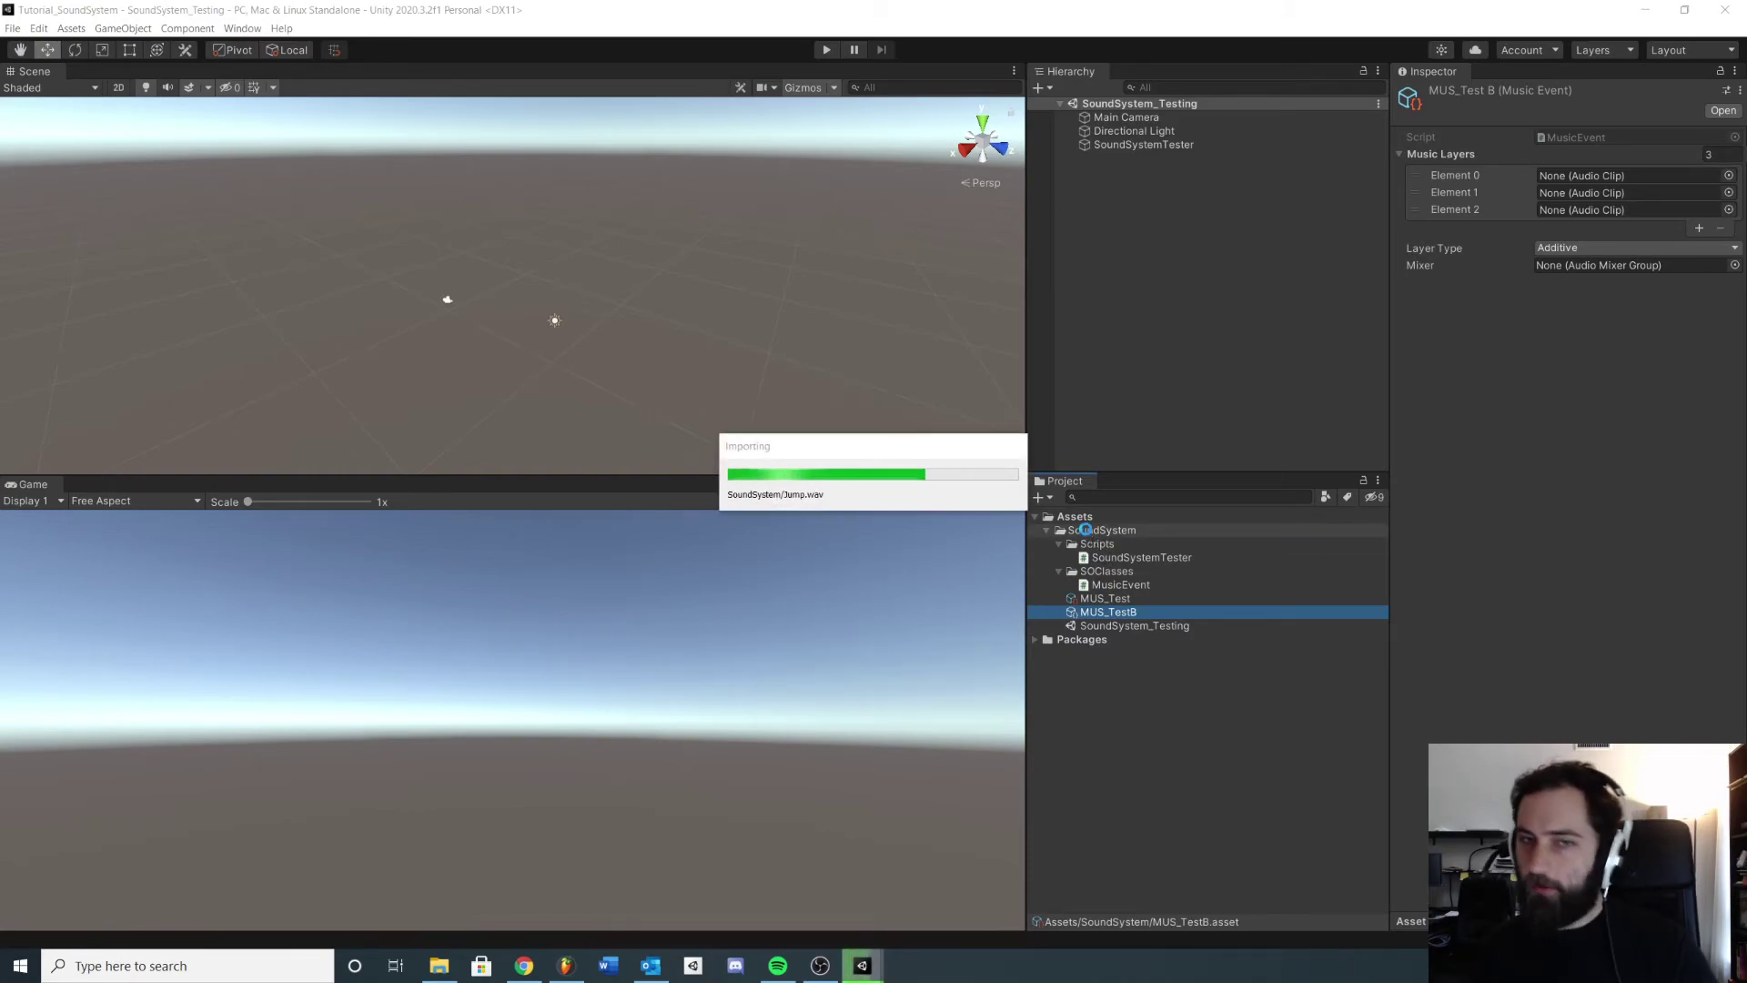
{"action": "left_click", "coordinate": [1058, 570]}
{"action": "left_click", "coordinate": [1059, 543]}
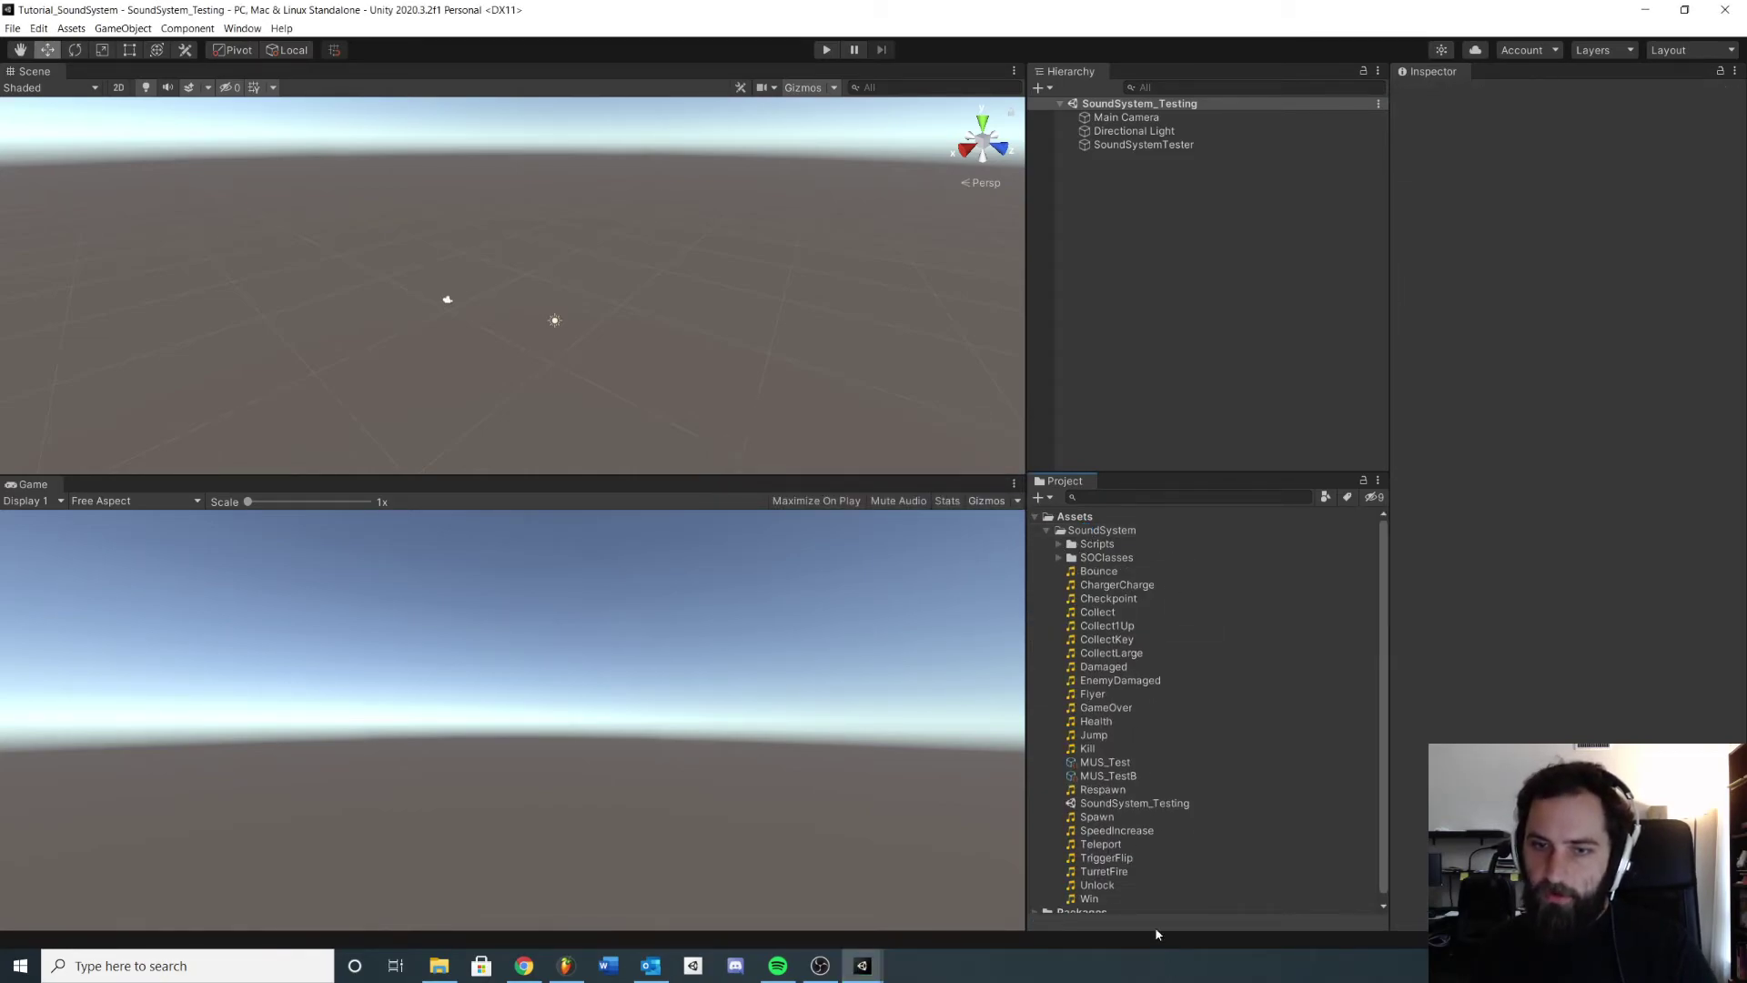
Create a new folder named PrototypeSounds inside SoundSystem
{"action": "right_click", "coordinate": [1088, 531]}
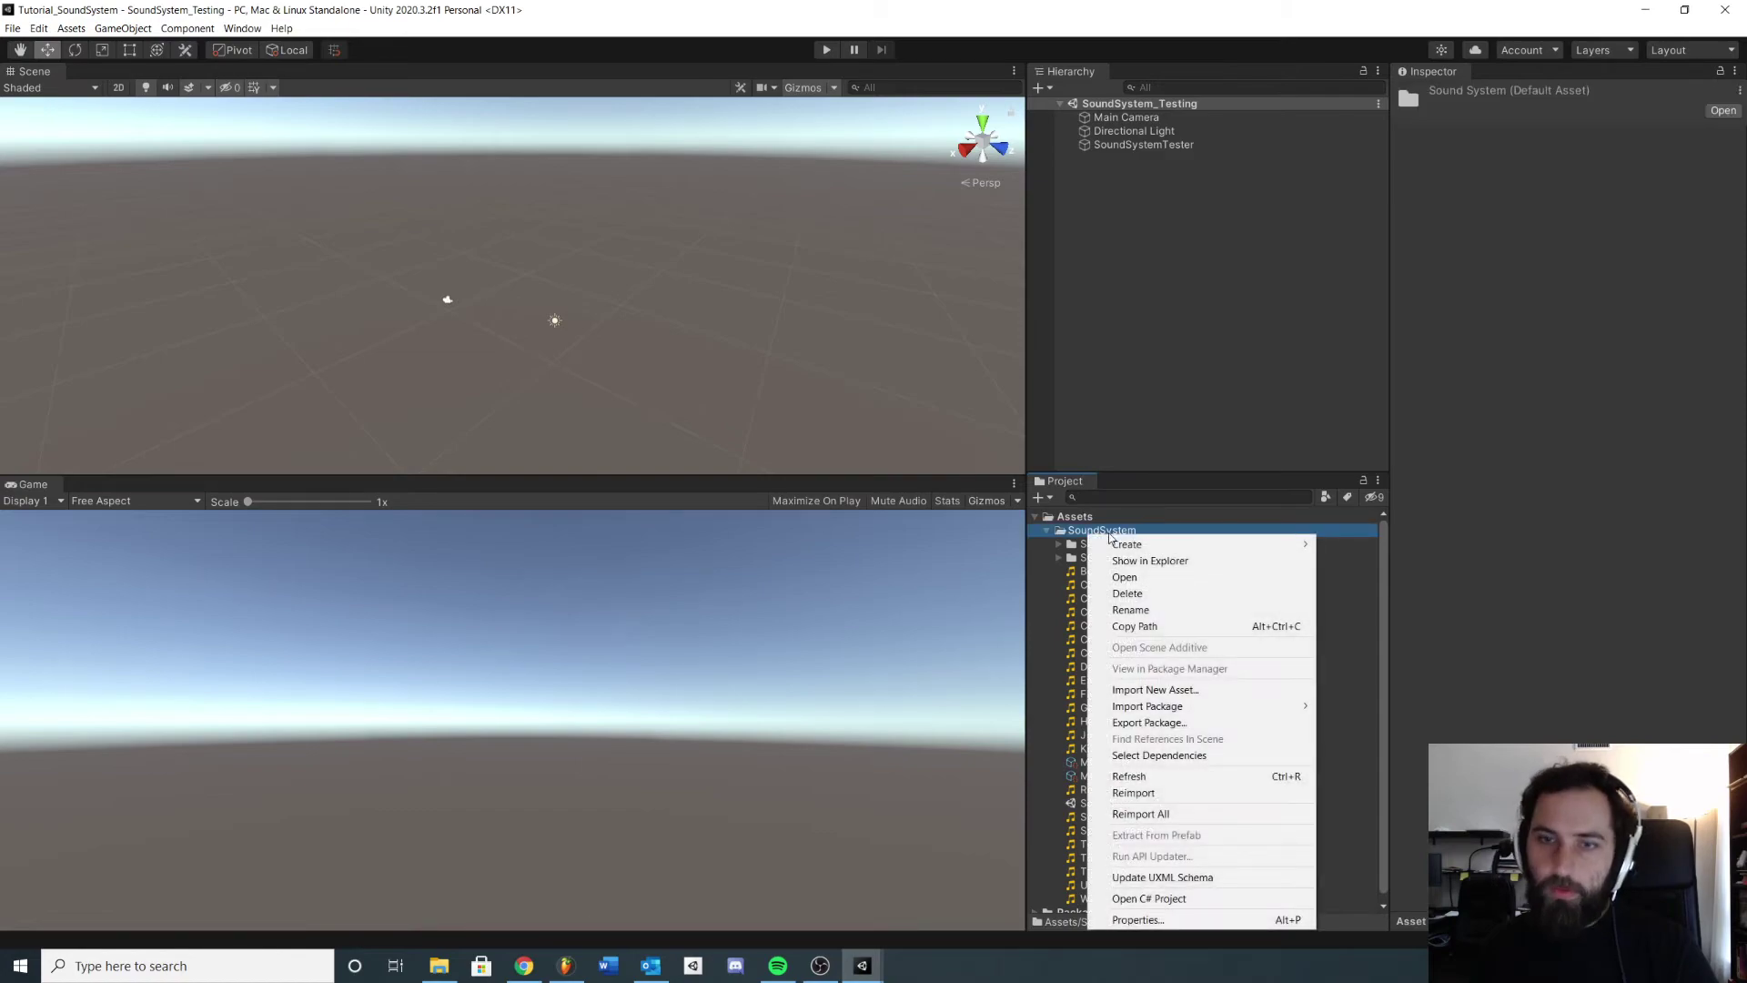
{"action": "mouse_move", "coordinate": [1160, 544]}
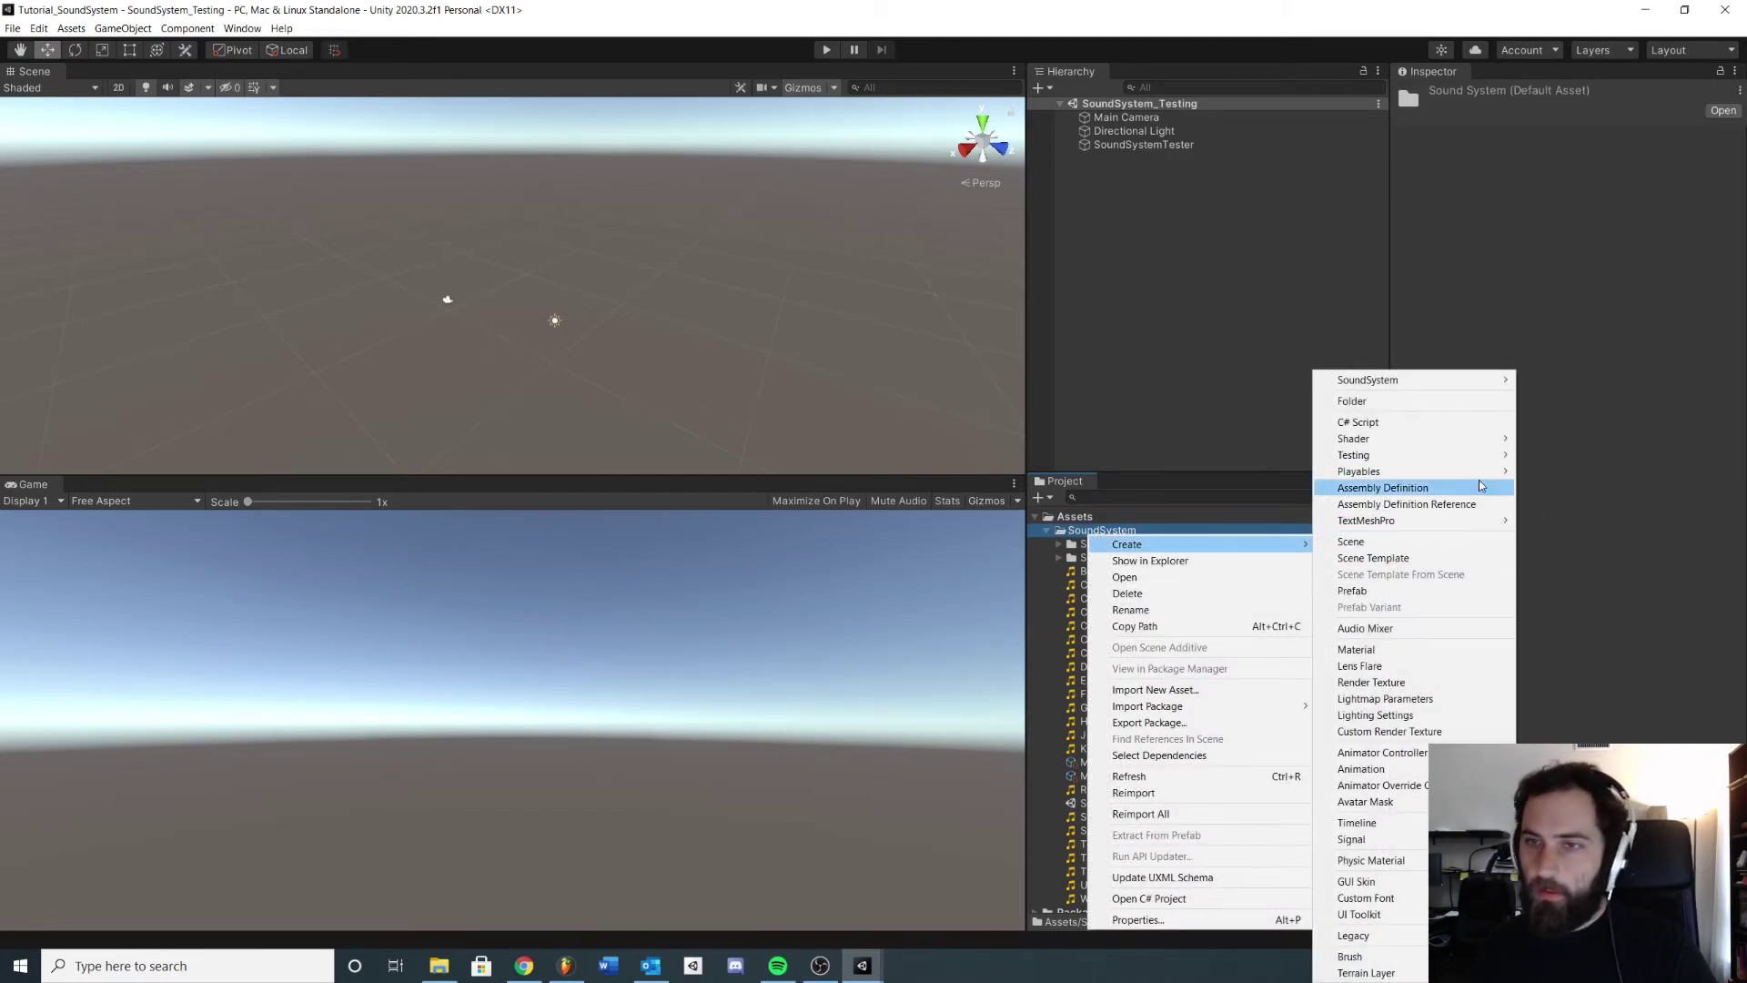
{"action": "left_click", "coordinate": [1379, 401]}
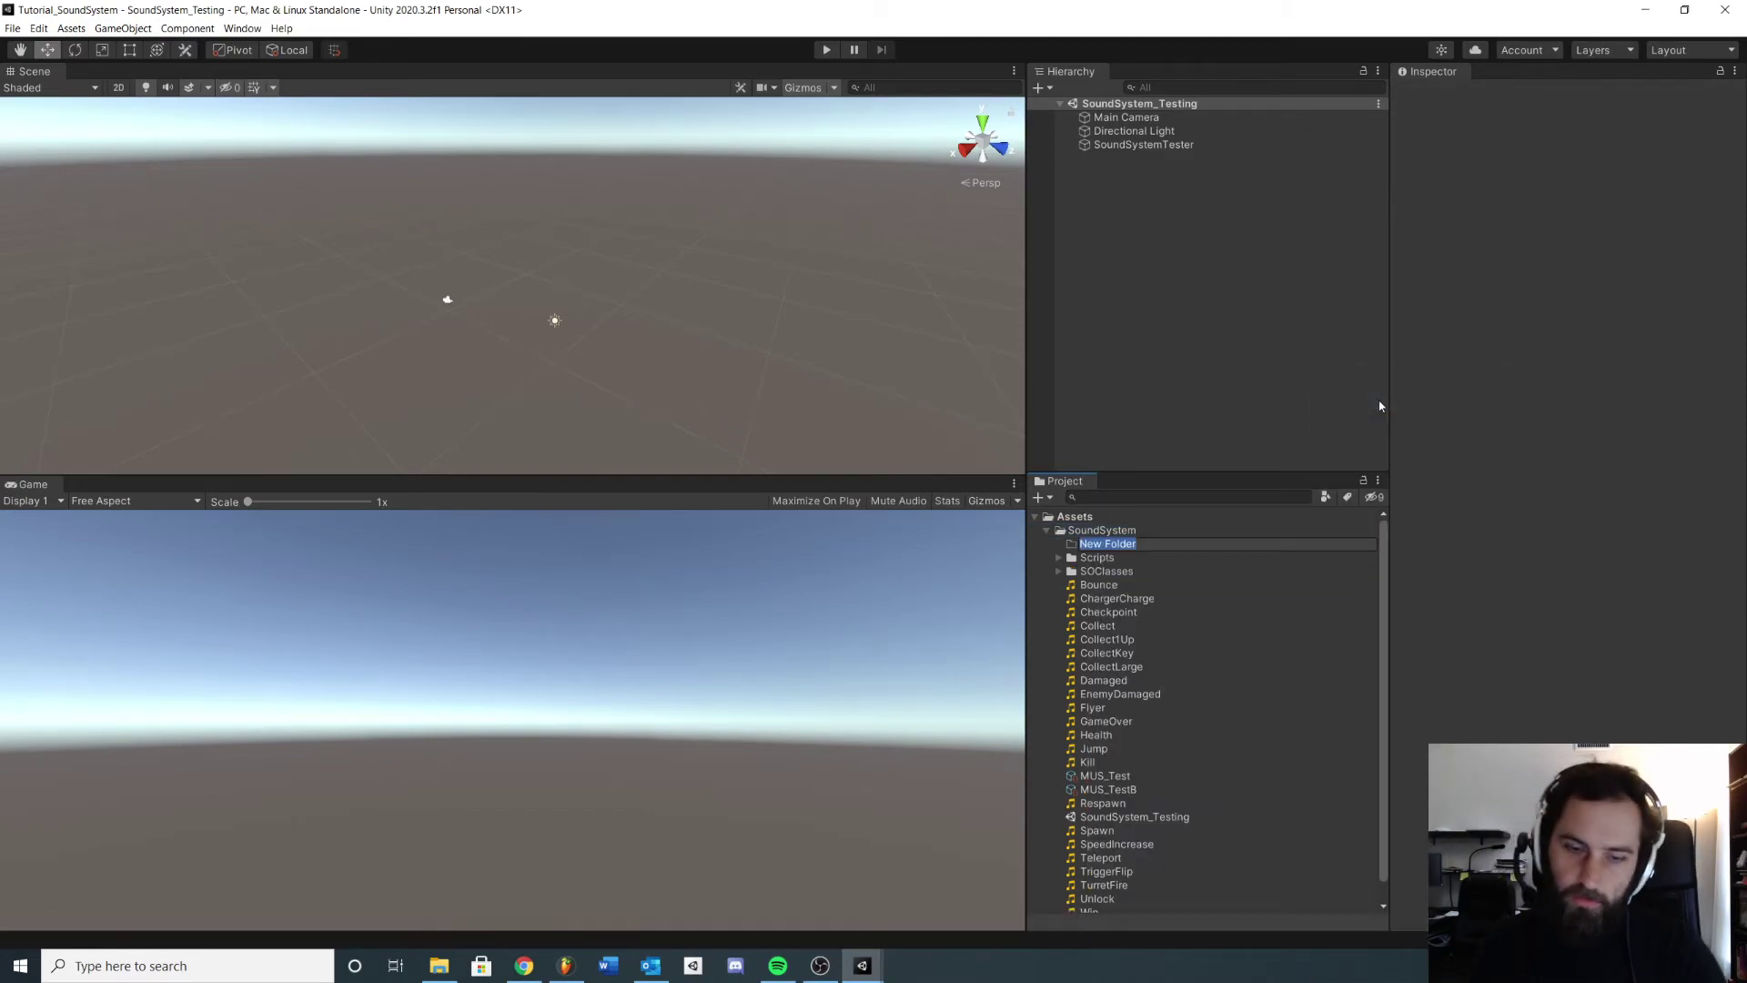
{"action": "type", "text": "PrototypeSounds"}
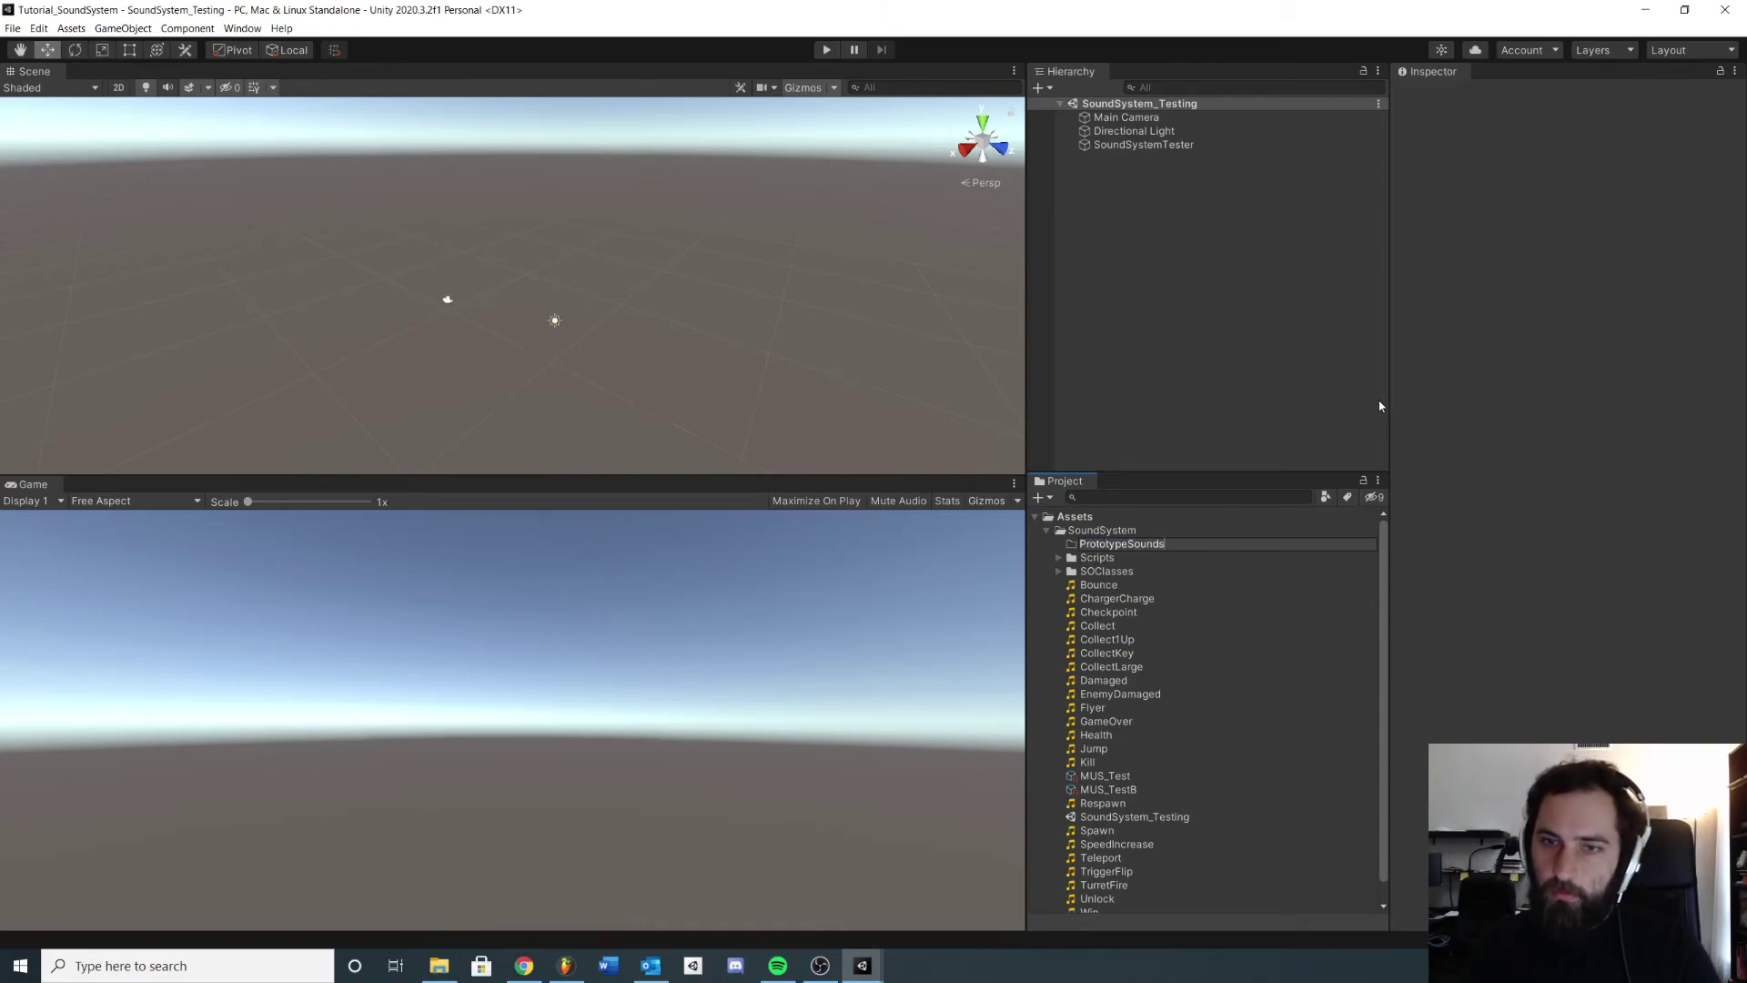
{"action": "key", "text": "Return"}
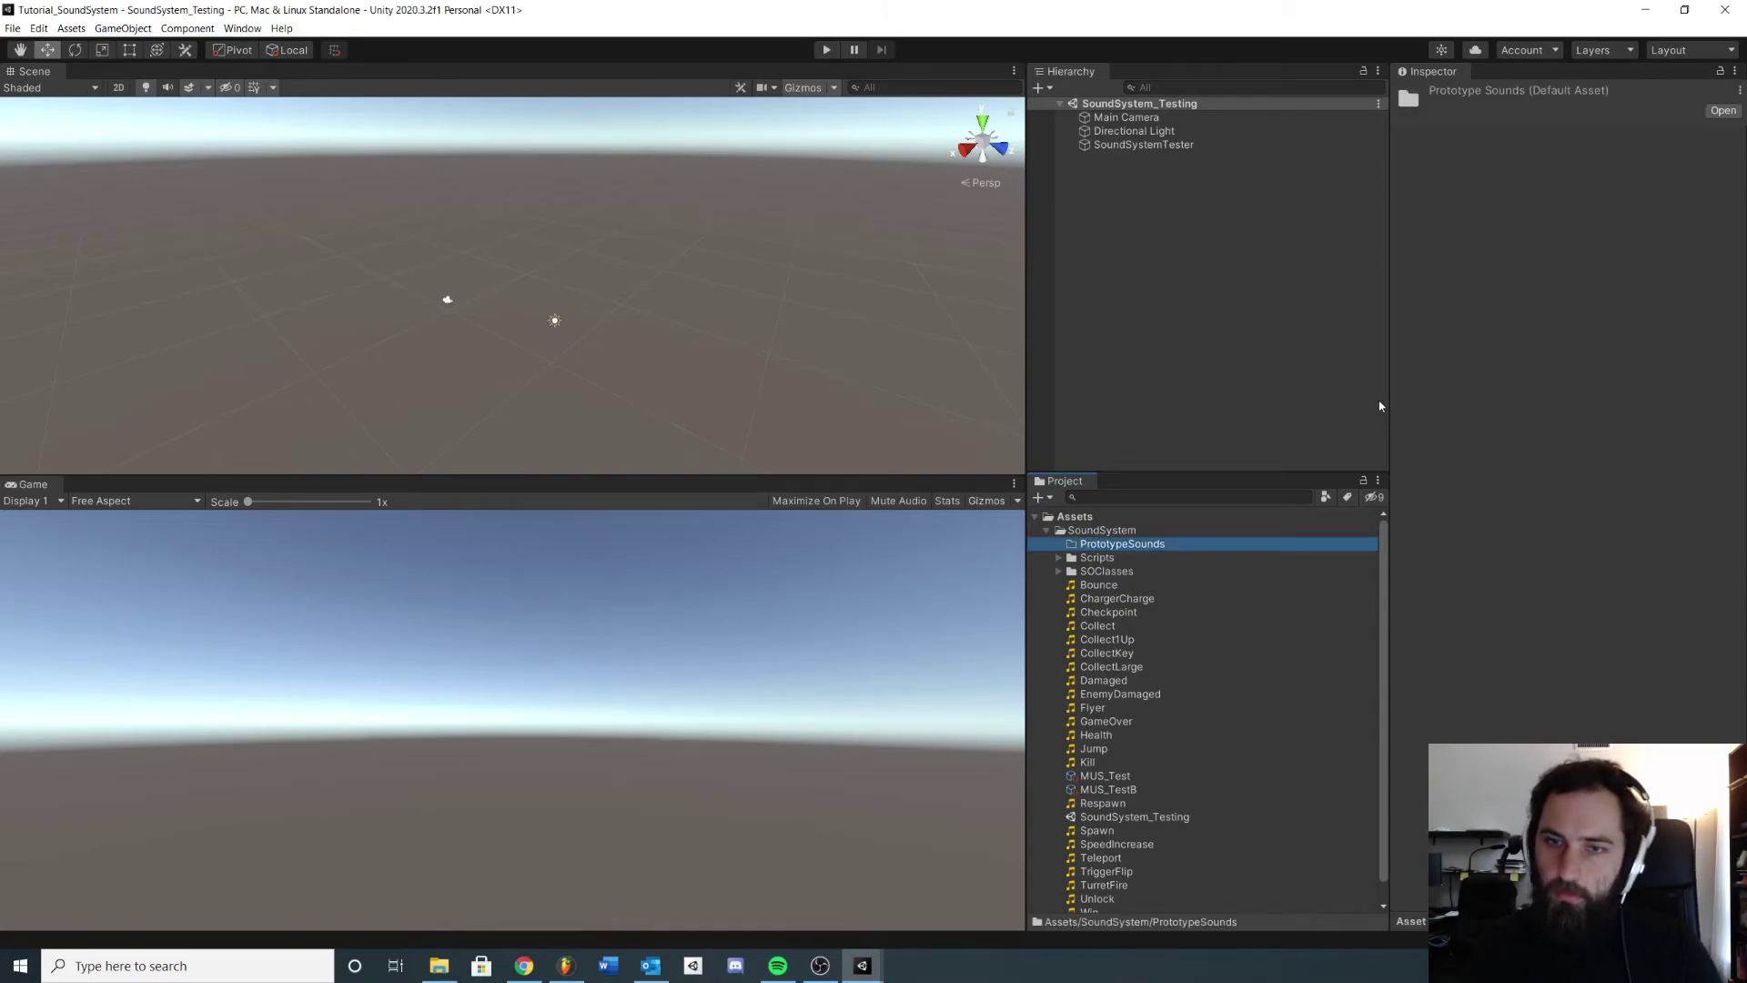
Select the 22 sound clips, Bounce through Win, and move them into PrototypeSounds
{"action": "left_click", "coordinate": [1109, 585]}
{"action": "left_click", "coordinate": [1092, 762], "text": "shift"}
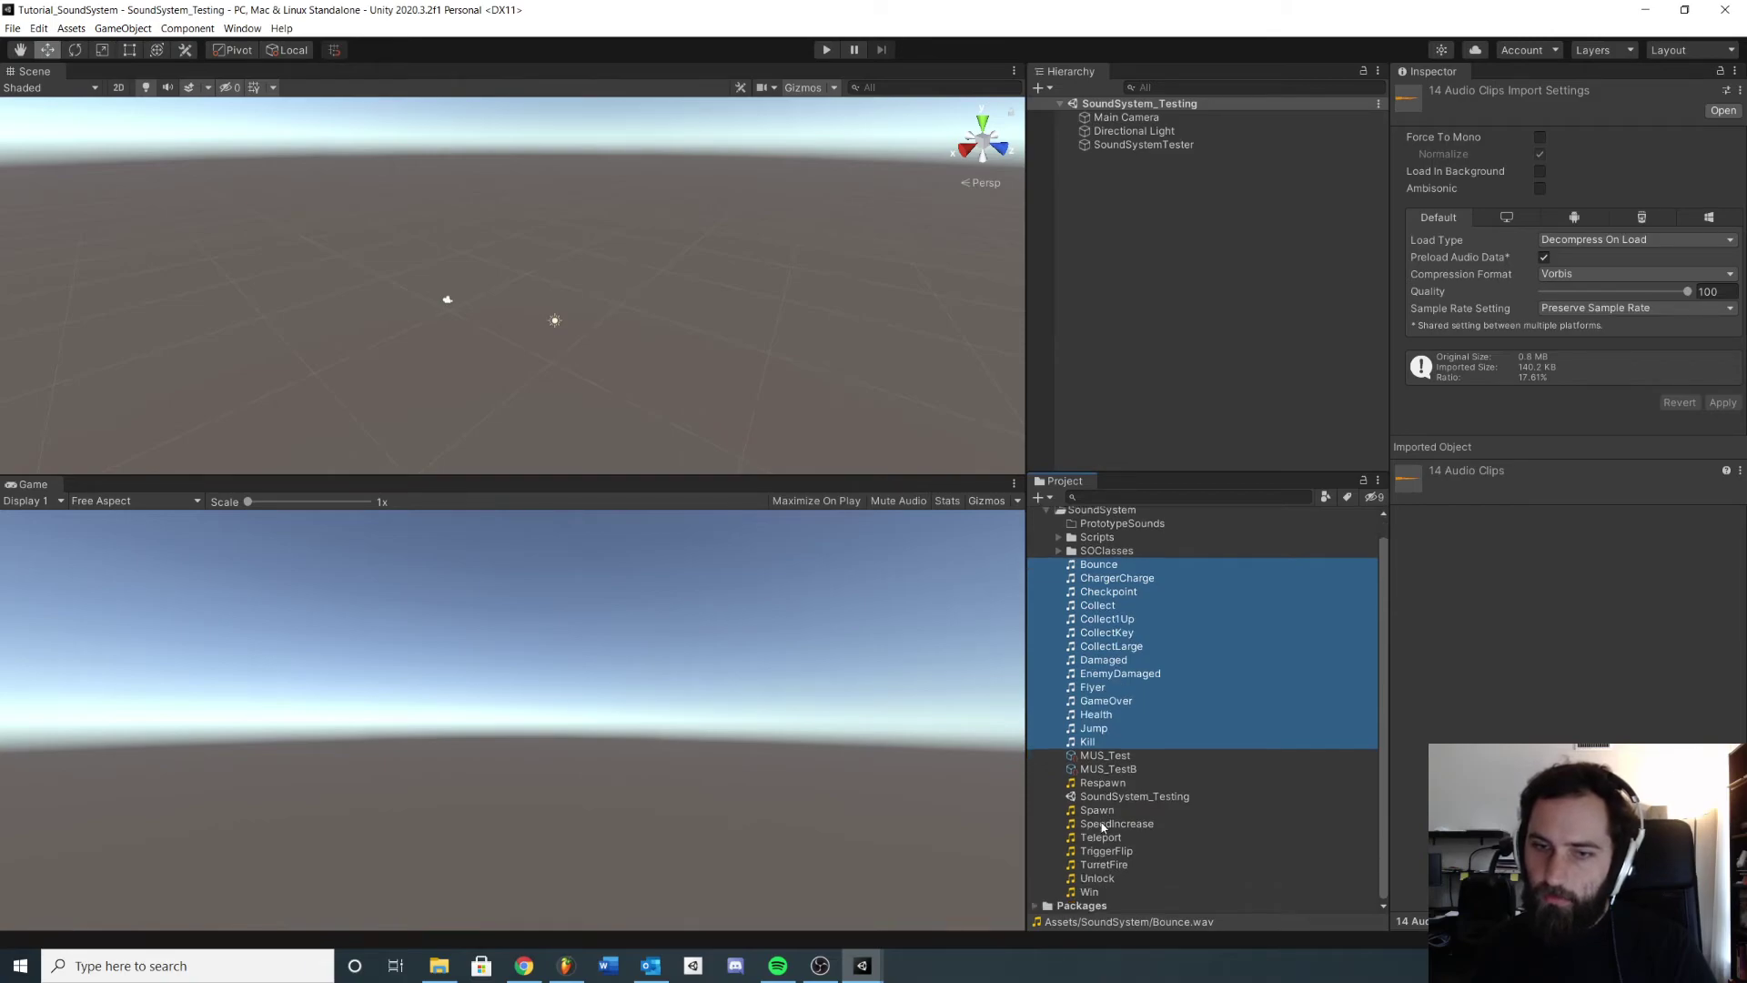
{"action": "scroll", "coordinate": [1109, 841], "scroll_direction": "down", "scroll_amount": 1}
{"action": "left_click", "coordinate": [1098, 784], "text": "ctrl"}
{"action": "left_click", "coordinate": [1095, 810], "text": "ctrl"}
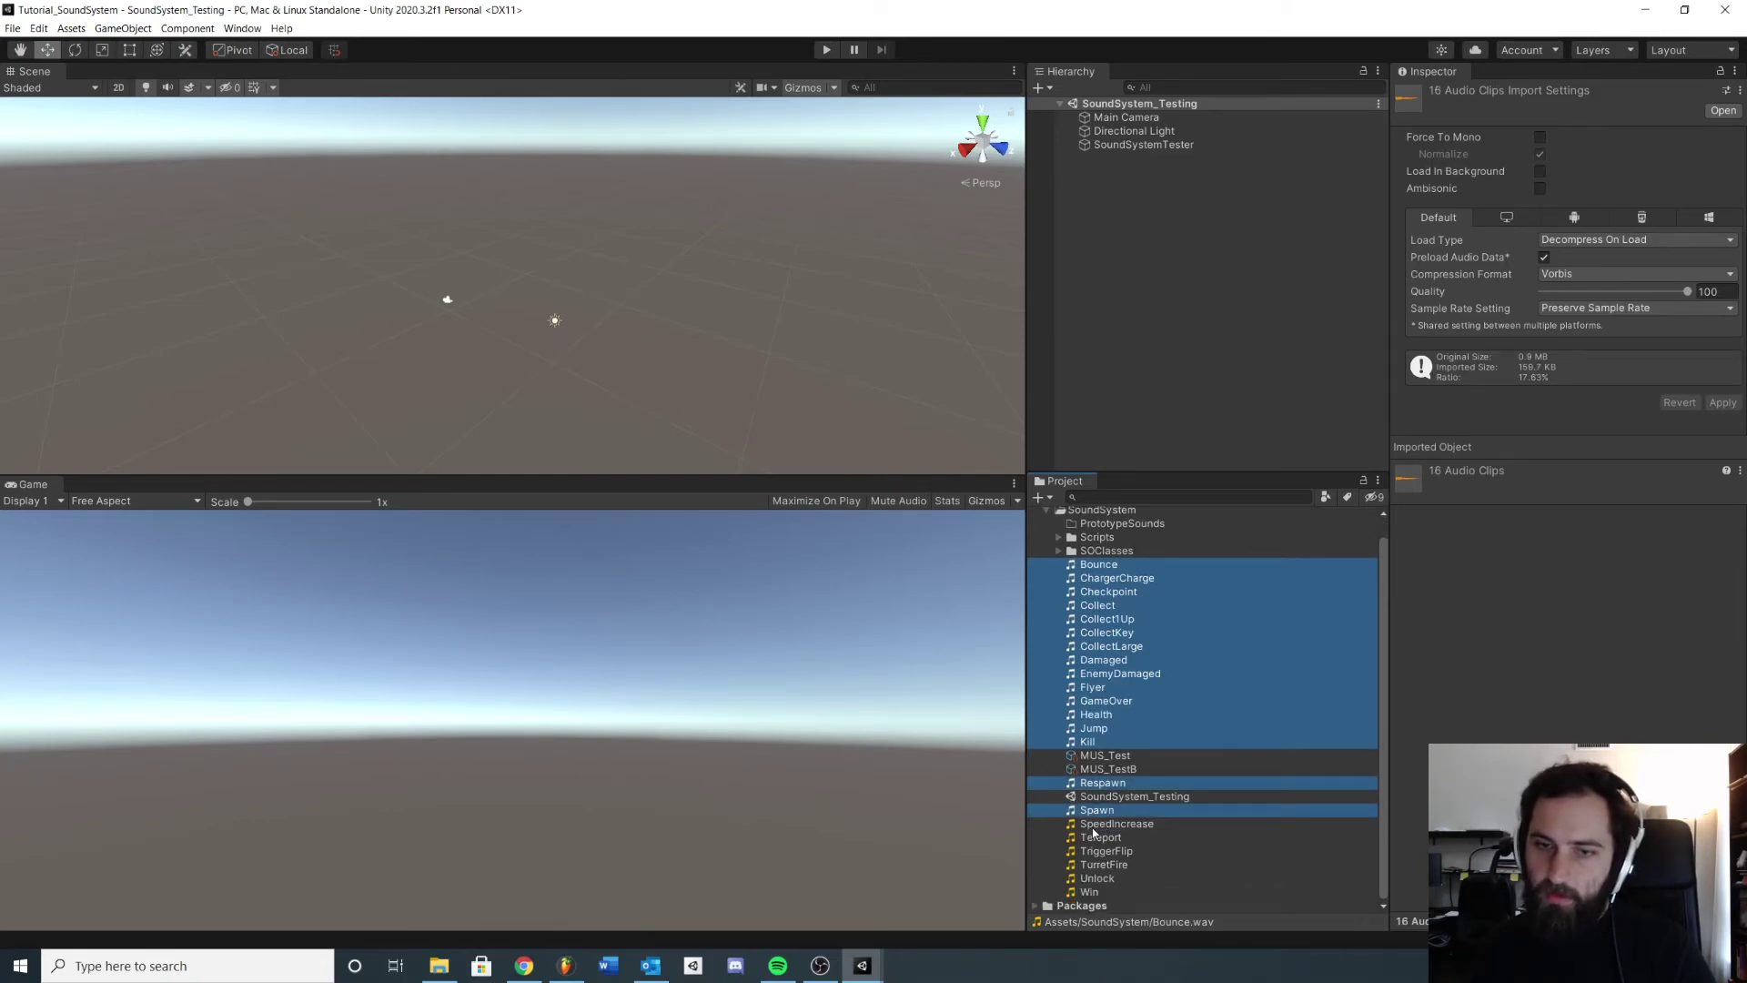
{"action": "left_click", "coordinate": [1095, 824], "text": "ctrl"}
{"action": "left_click", "coordinate": [1095, 837], "text": "ctrl"}
{"action": "left_click", "coordinate": [1095, 850], "text": "ctrl"}
{"action": "left_click", "coordinate": [1095, 865], "text": "ctrl"}
{"action": "left_click", "coordinate": [1095, 878], "text": "ctrl"}
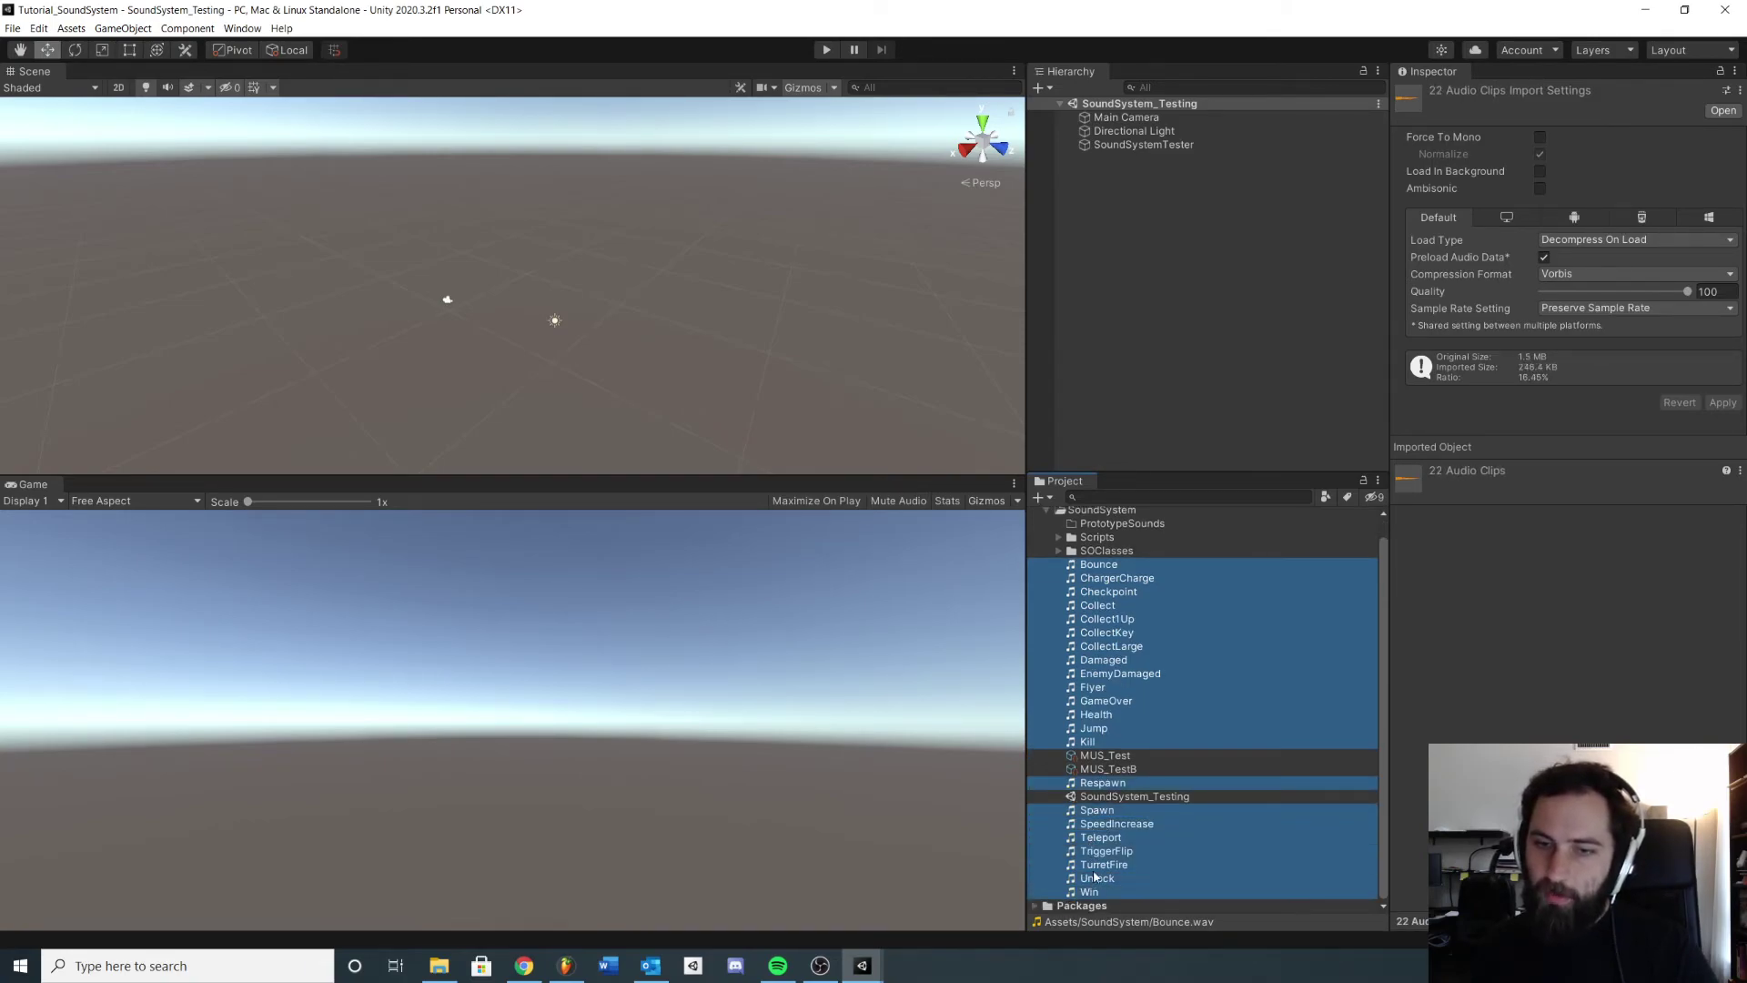
{"action": "left_click", "coordinate": [1090, 891], "text": "ctrl"}
{"action": "scroll", "coordinate": [1097, 865], "scroll_direction": "up", "scroll_amount": 1}
{"action": "left_click_drag", "start_coordinate": [1113, 602], "coordinate": [1101, 544]}
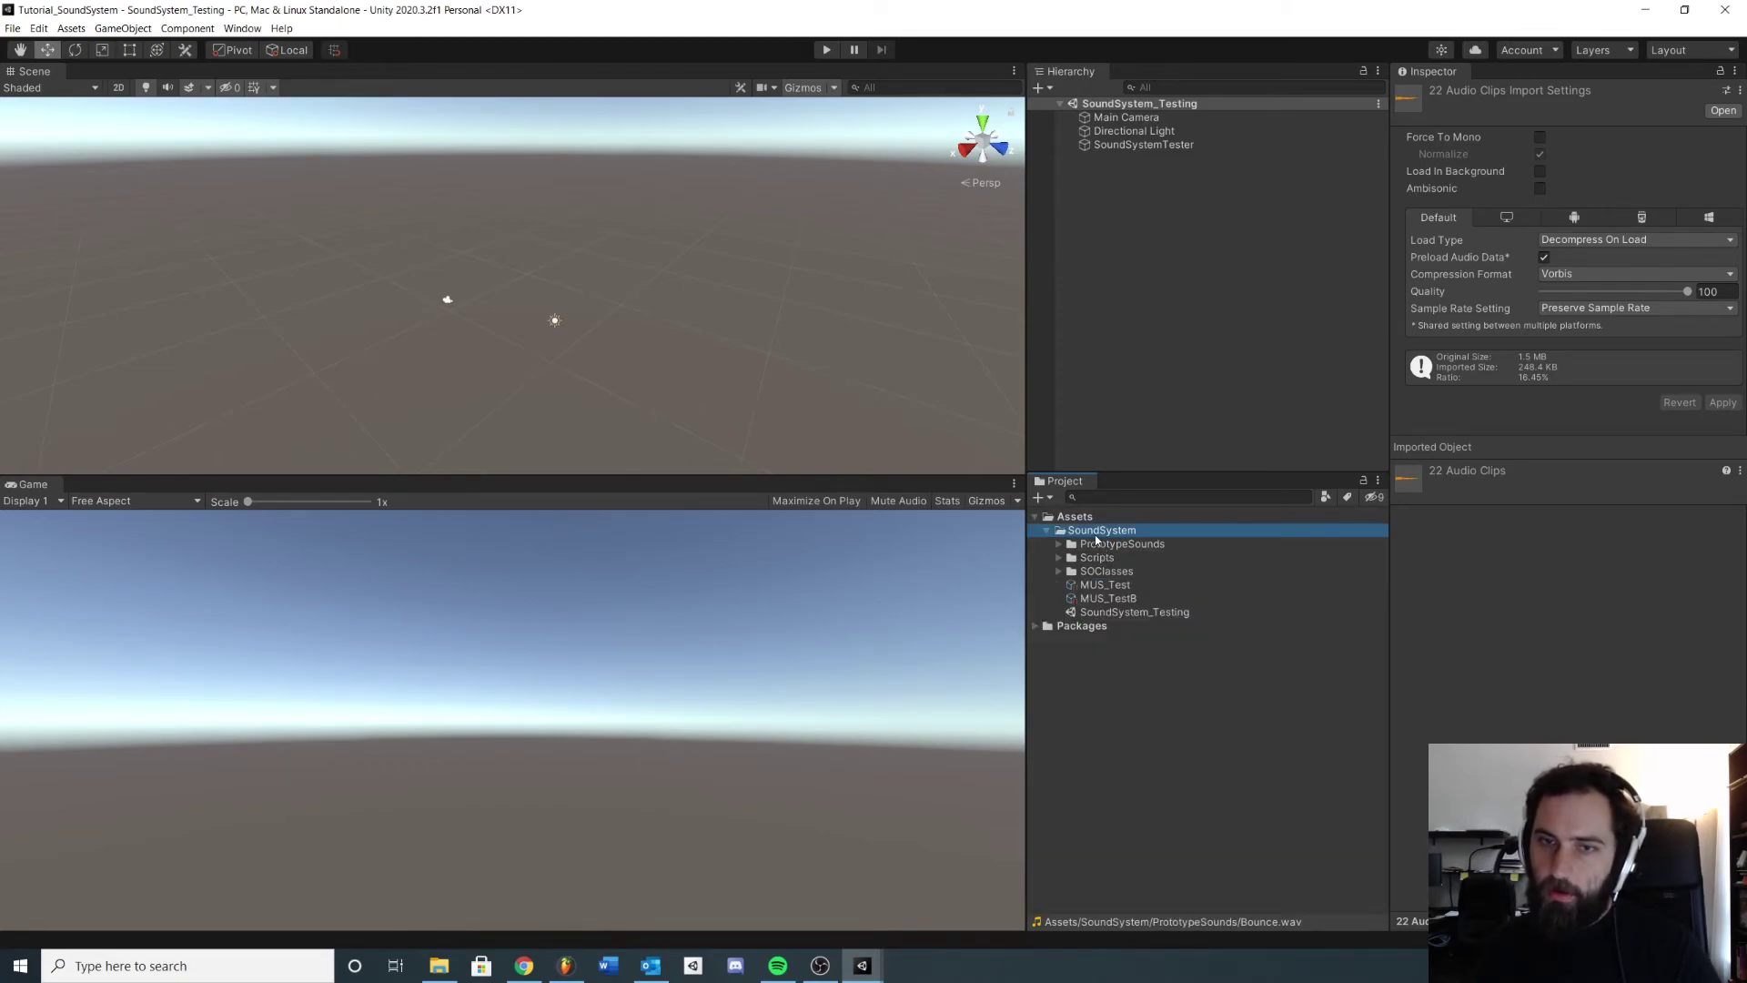
Create a PrototypeMusic folder inside SoundSystem
{"action": "right_click", "coordinate": [1101, 537]}
{"action": "mouse_move", "coordinate": [1241, 550]}
{"action": "left_click", "coordinate": [1360, 401]}
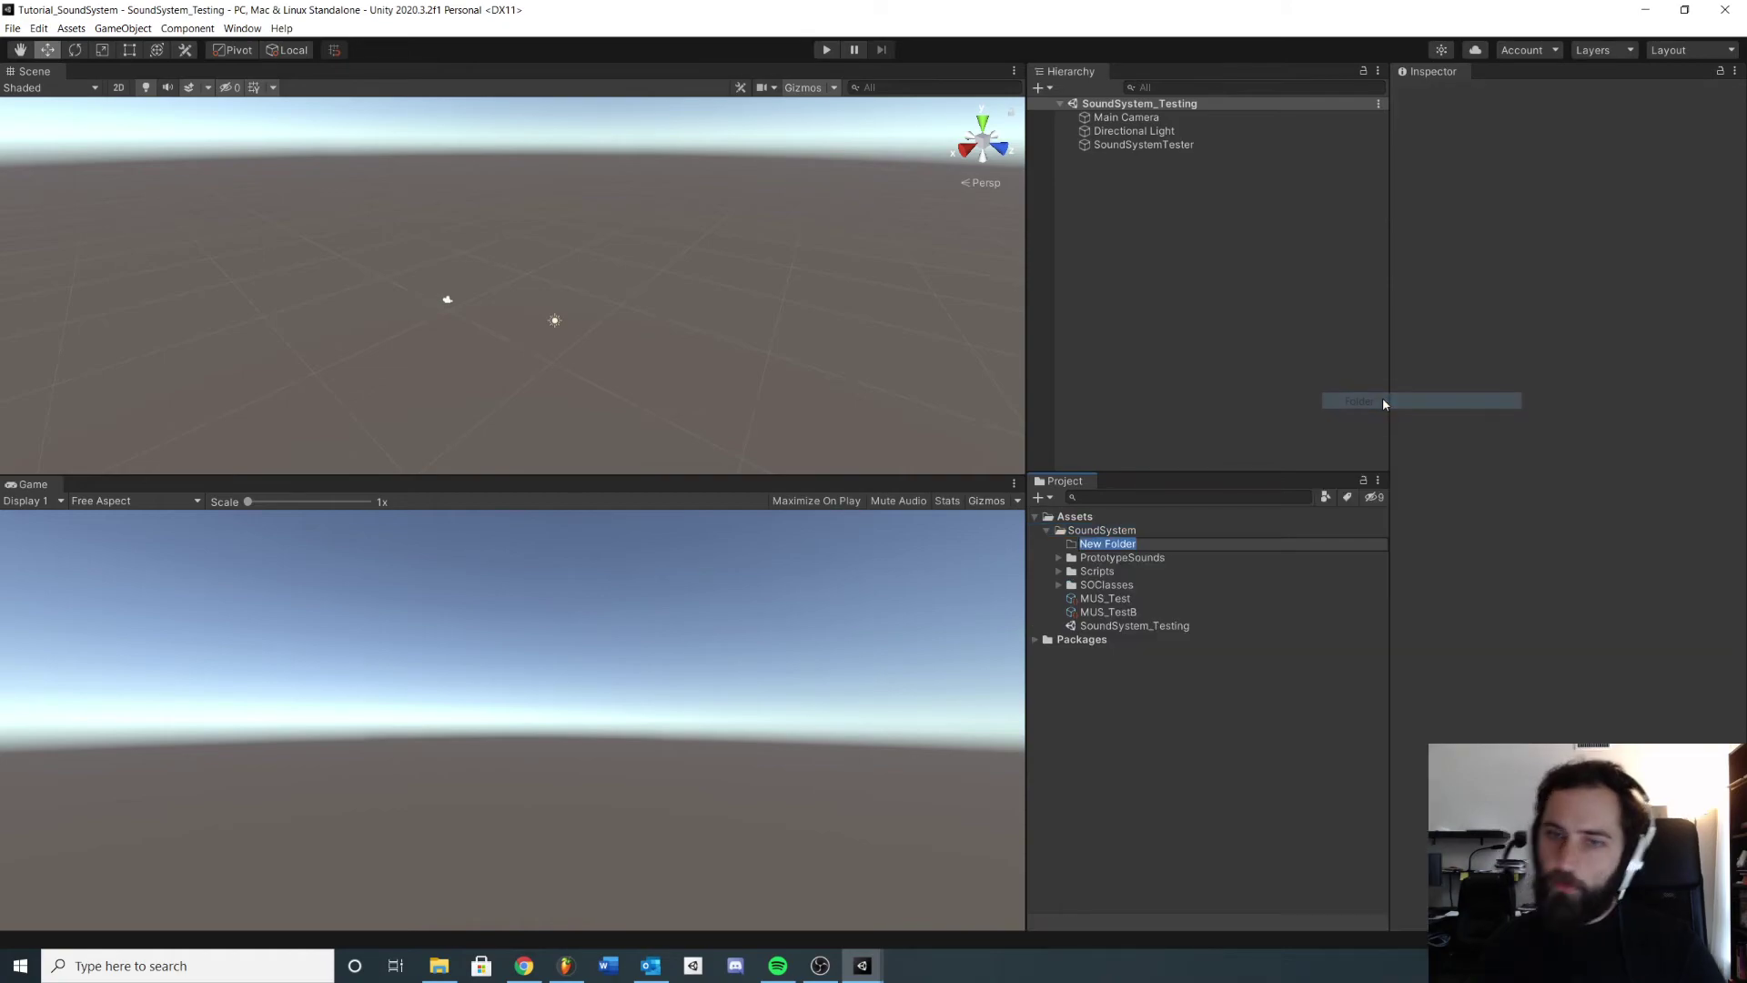
{"action": "type", "text": "Prototype"}
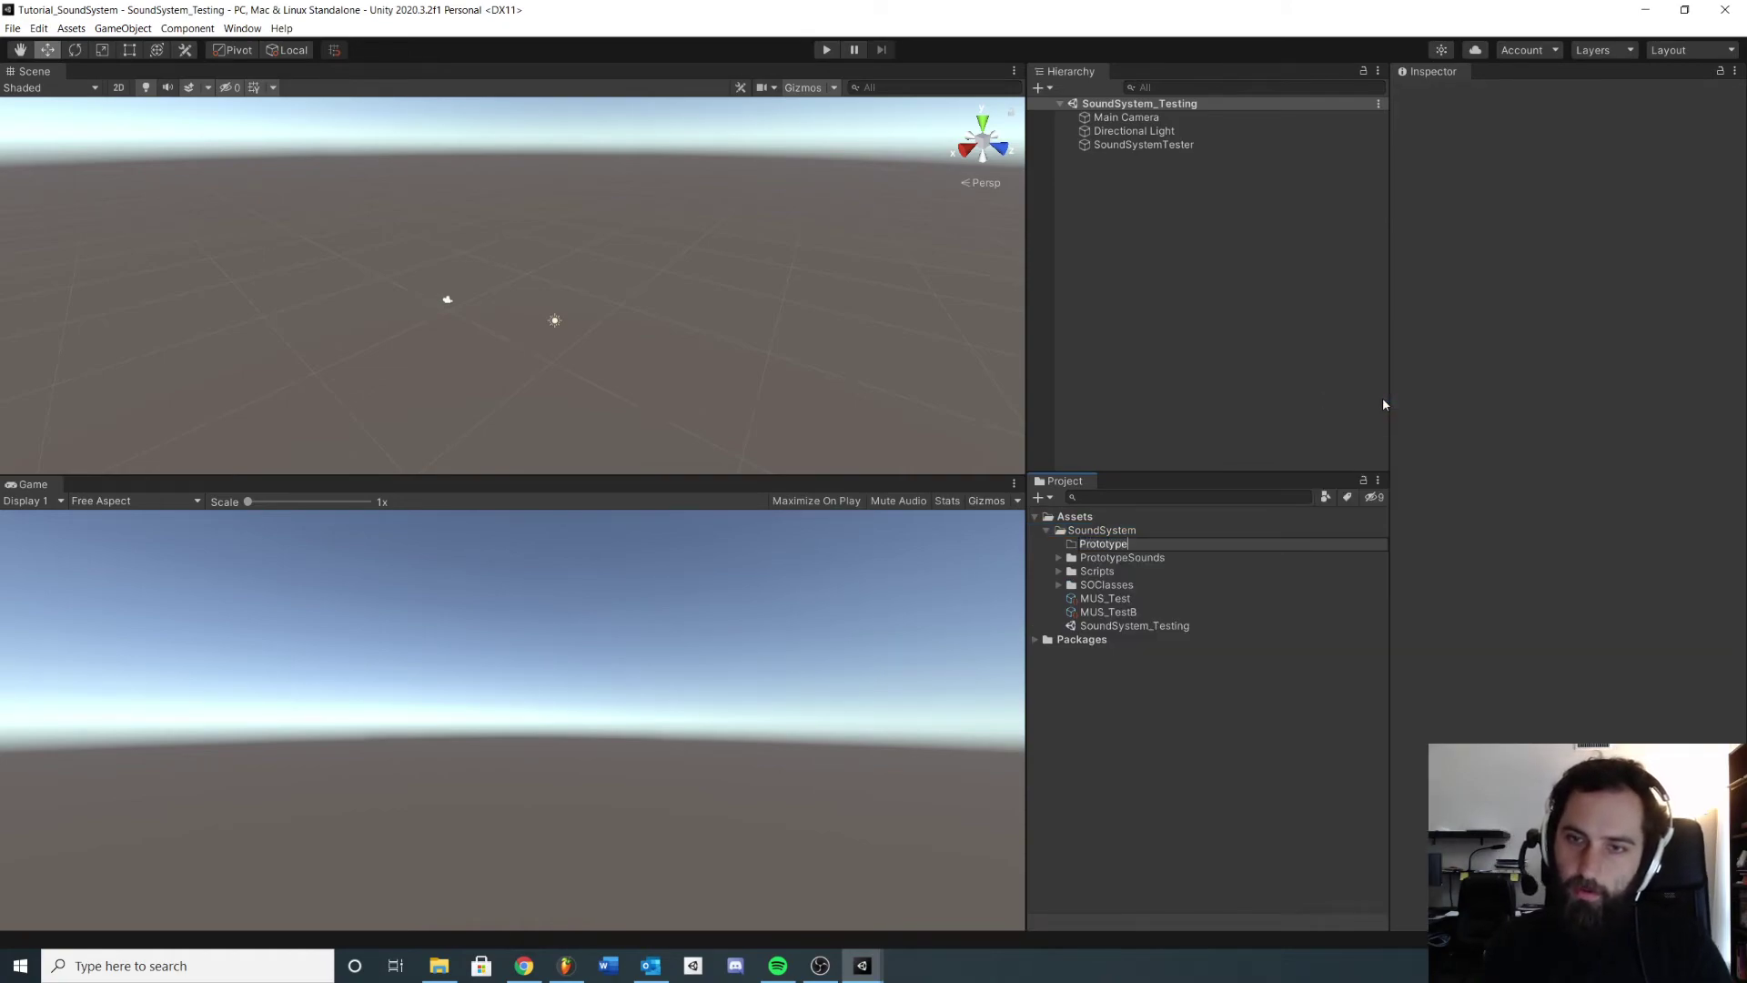
{"action": "type", "text": "Music"}
{"action": "key", "text": "Return"}
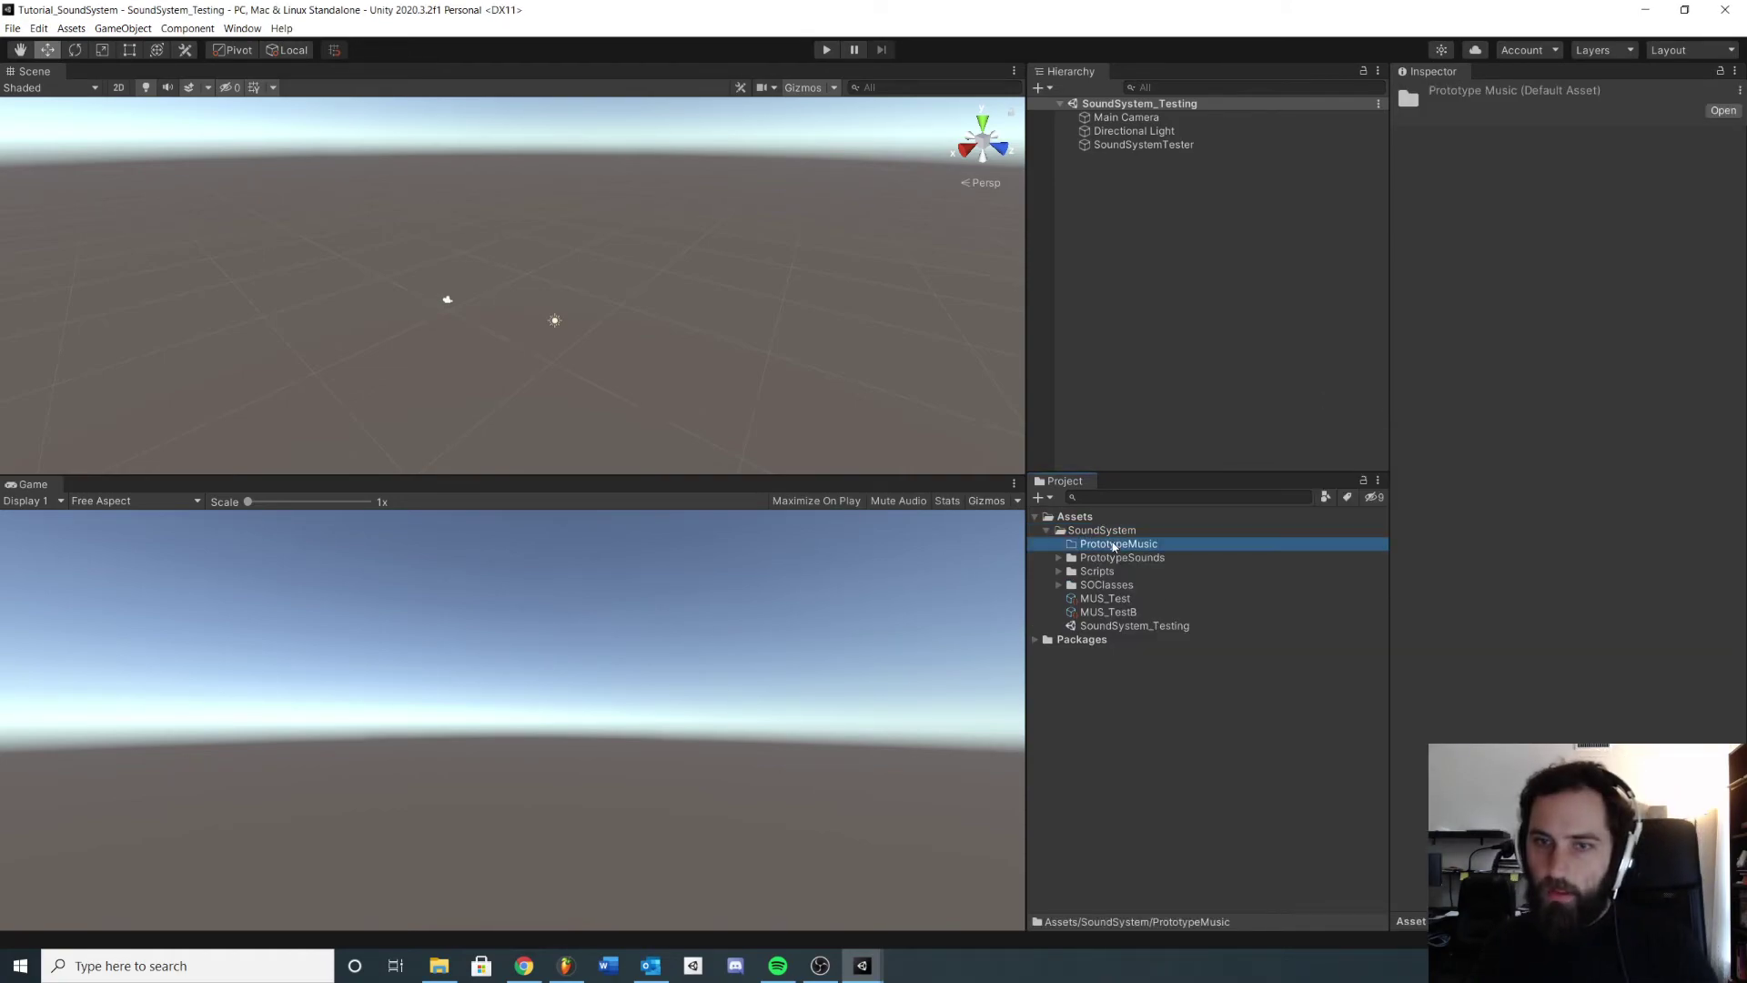
Add a Song01 subfolder to PrototypeMusic
{"action": "right_click", "coordinate": [1114, 545]}
{"action": "mouse_move", "coordinate": [1177, 551]}
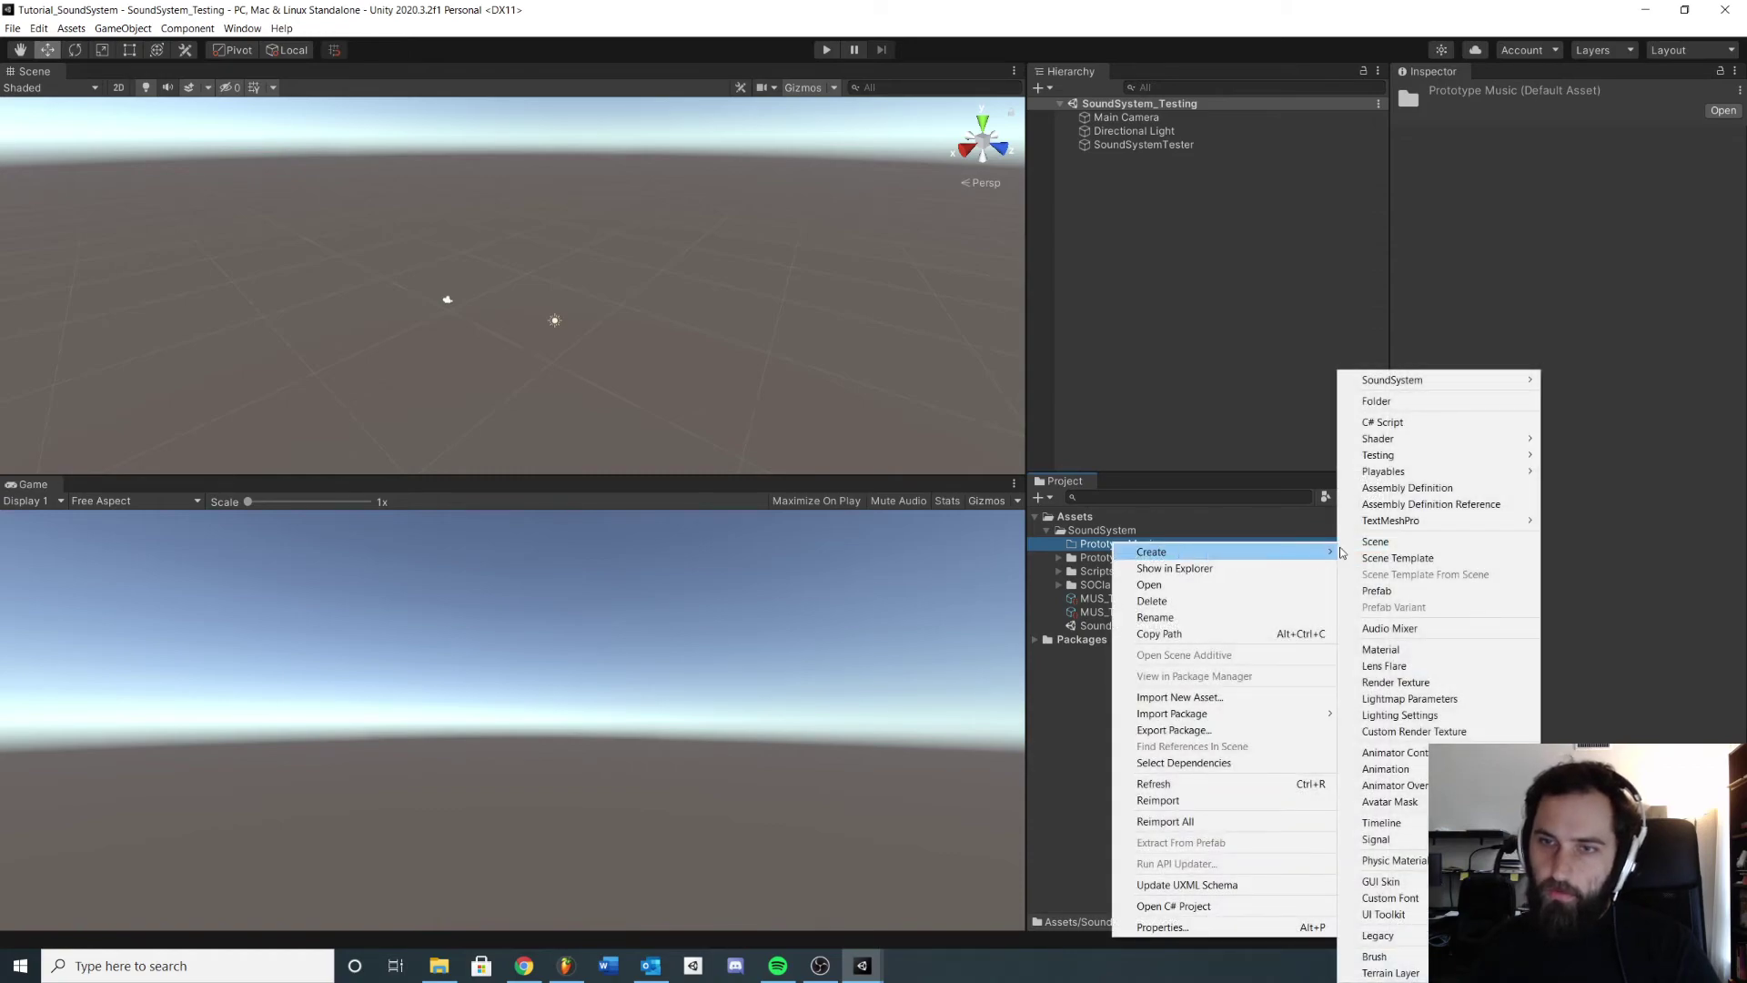
{"action": "left_click", "coordinate": [1395, 400]}
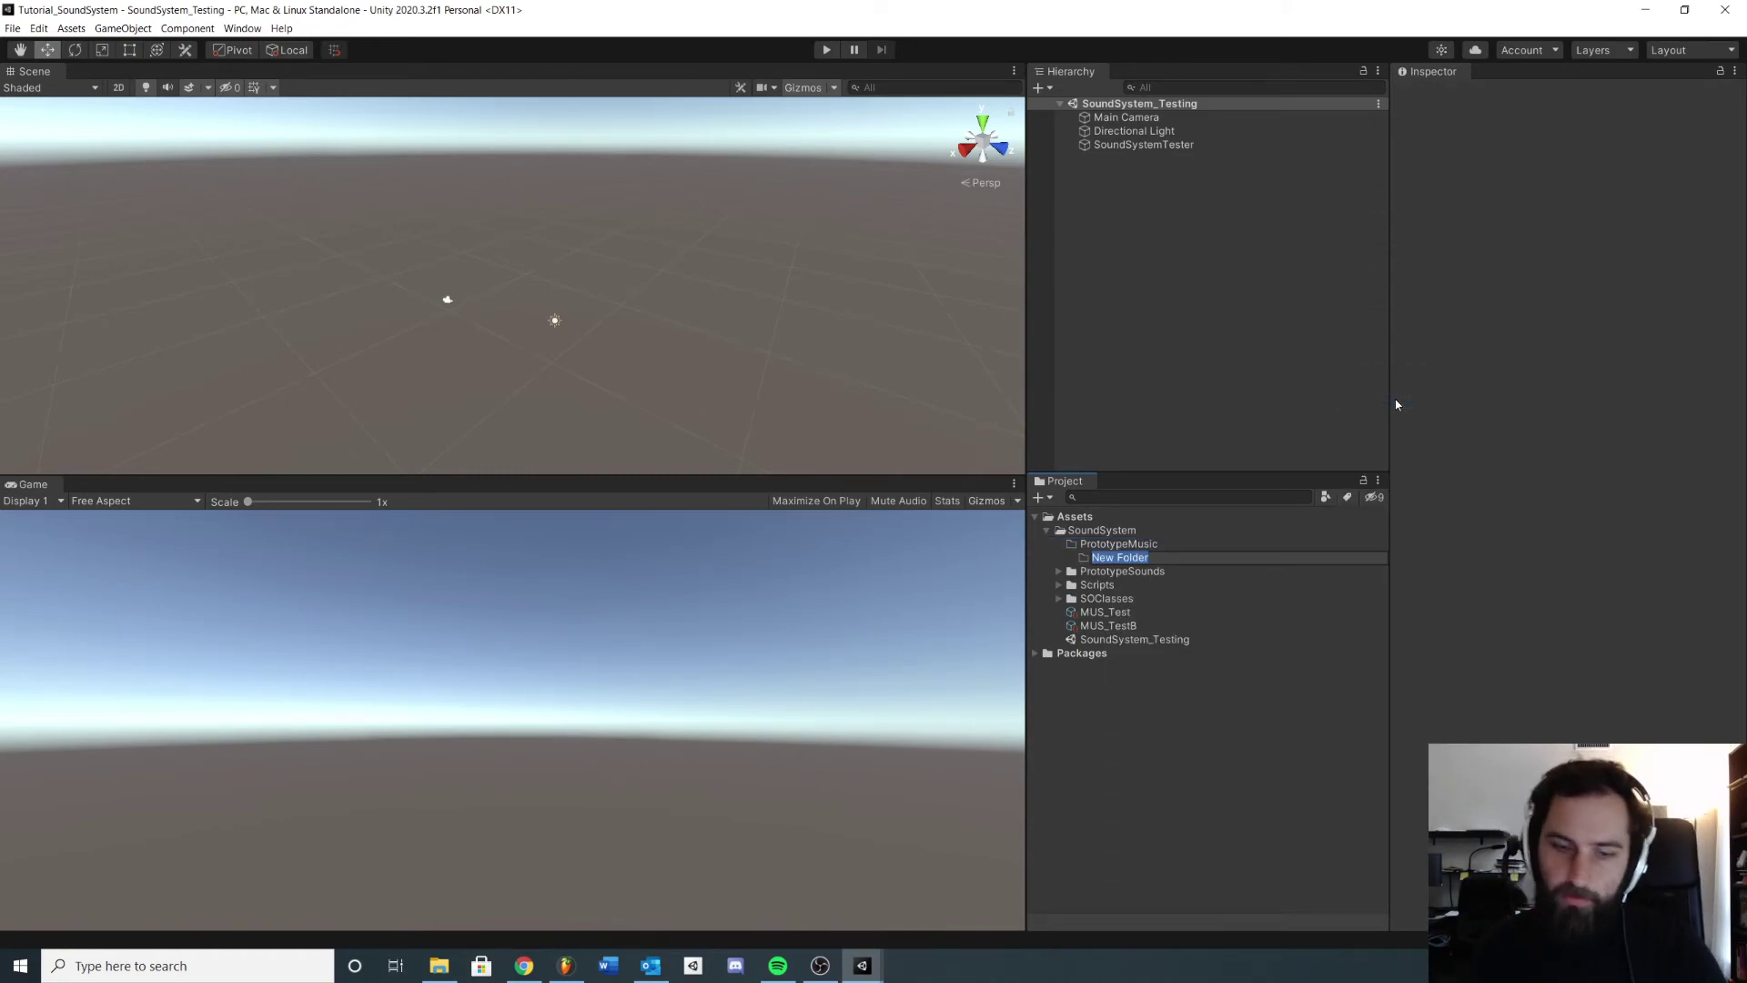
{"action": "type", "text": "Song01"}
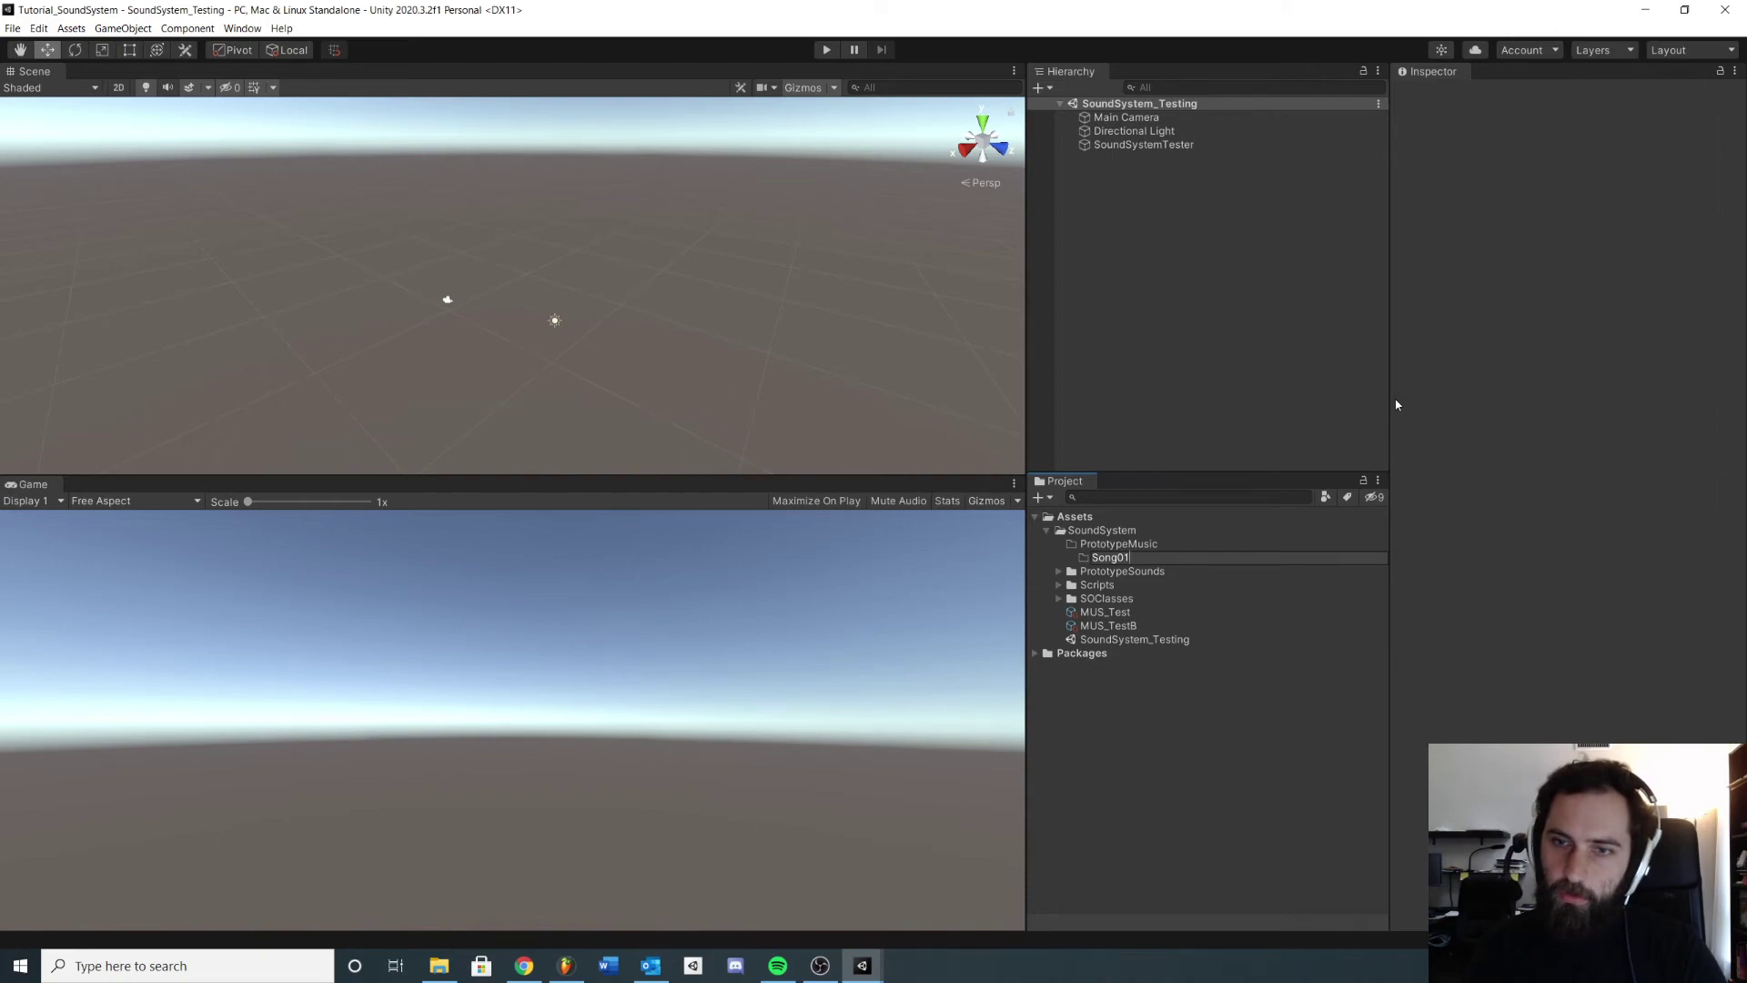
{"action": "key", "text": "Return"}
Add Song02 and Song03 subfolders to PrototypeMusic
{"action": "right_click", "coordinate": [1149, 543]}
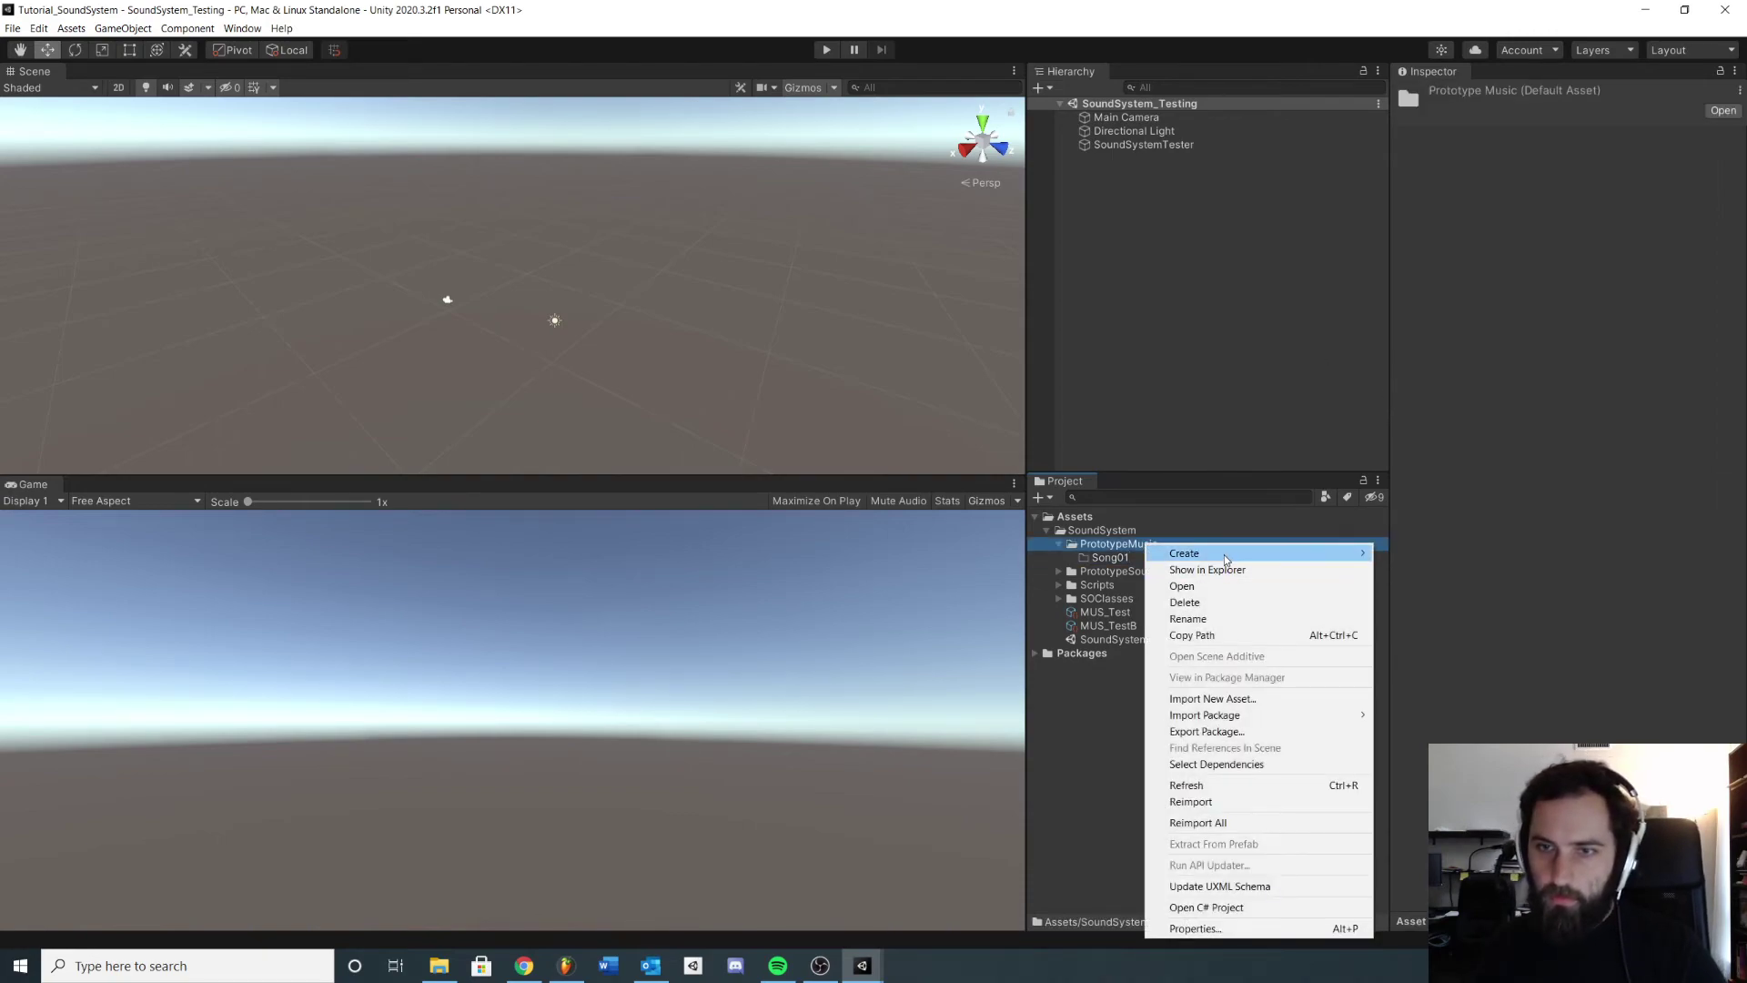
{"action": "mouse_move", "coordinate": [1183, 550]}
{"action": "left_click", "coordinate": [1451, 402]}
{"action": "type", "text": "Song02"}
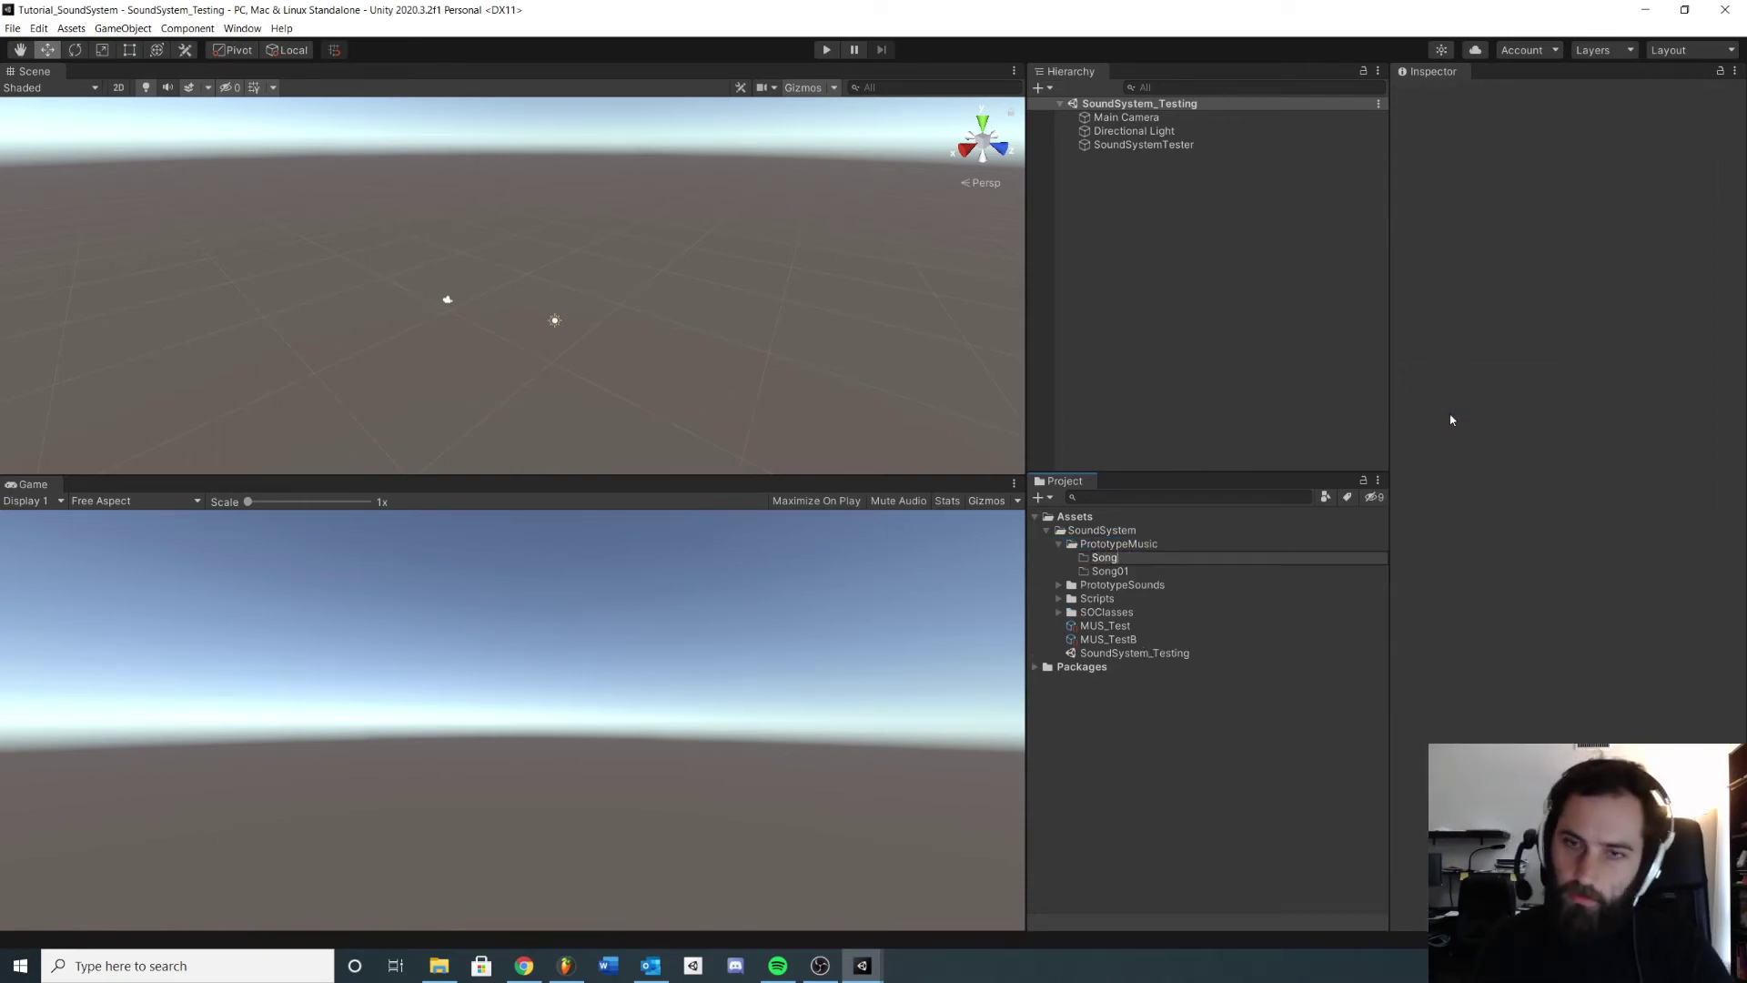
{"action": "key", "text": "Return"}
{"action": "right_click", "coordinate": [1150, 543]}
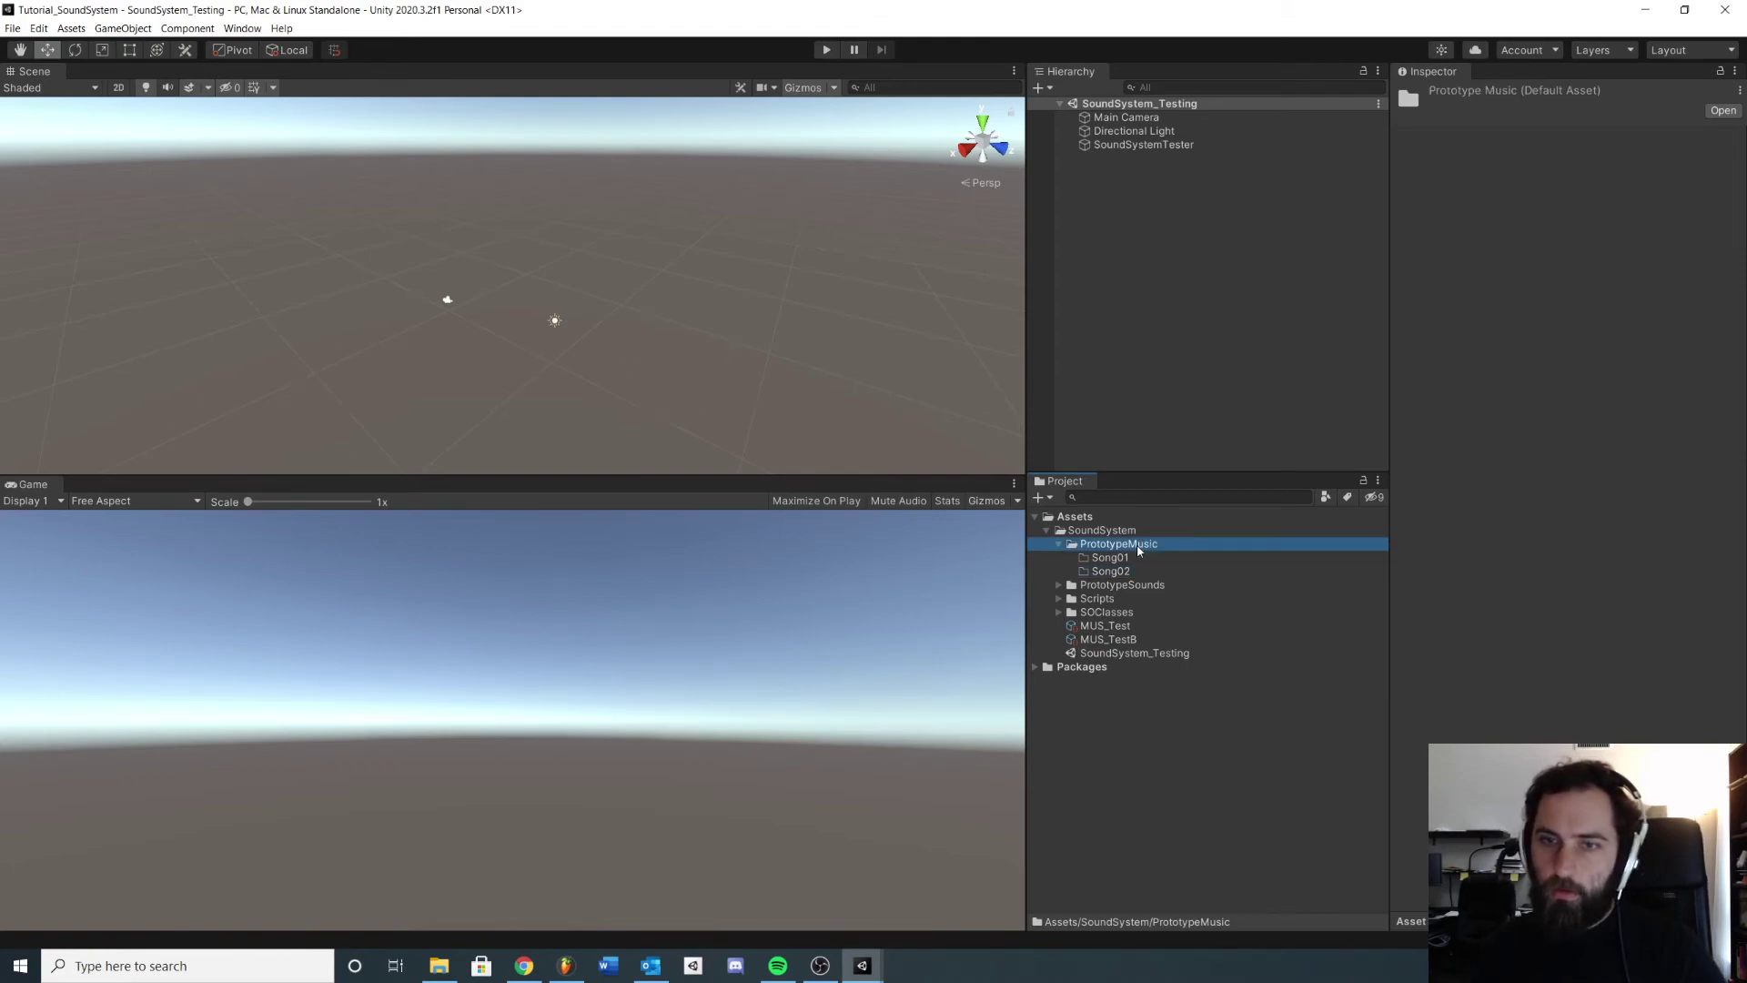
{"action": "mouse_move", "coordinate": [1183, 556]}
{"action": "left_click", "coordinate": [1492, 401]}
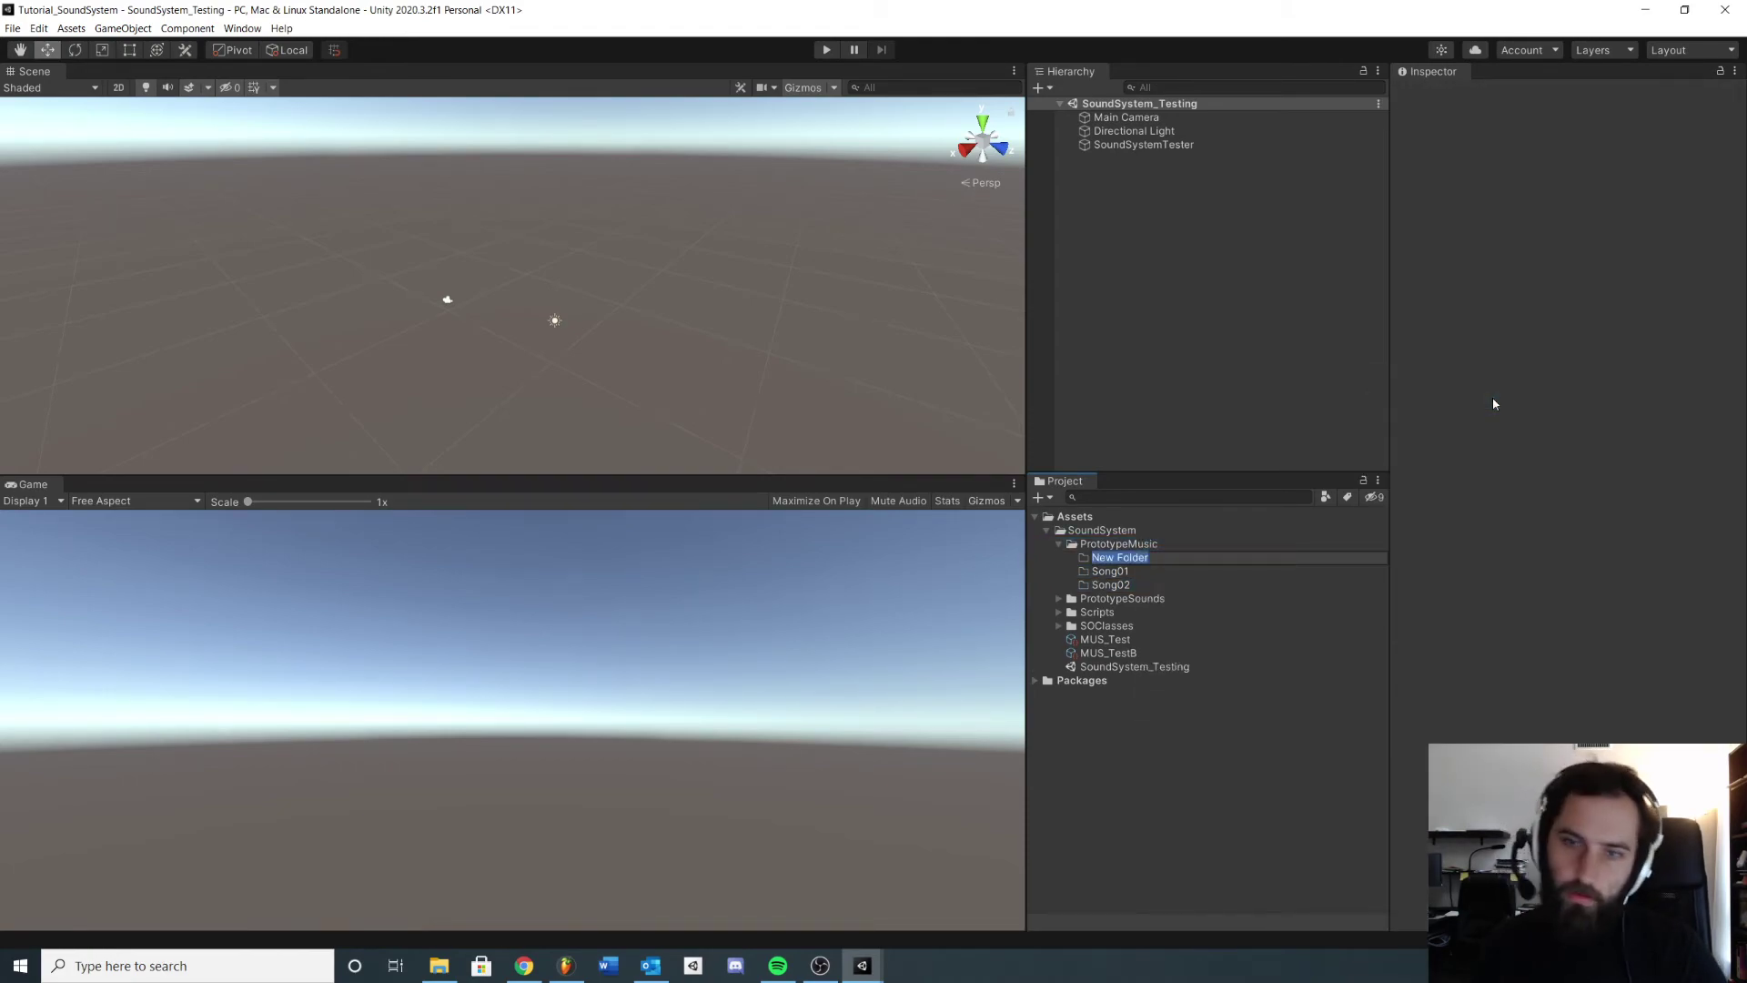
{"action": "type", "text": "Song03"}
{"action": "key", "text": "Return"}
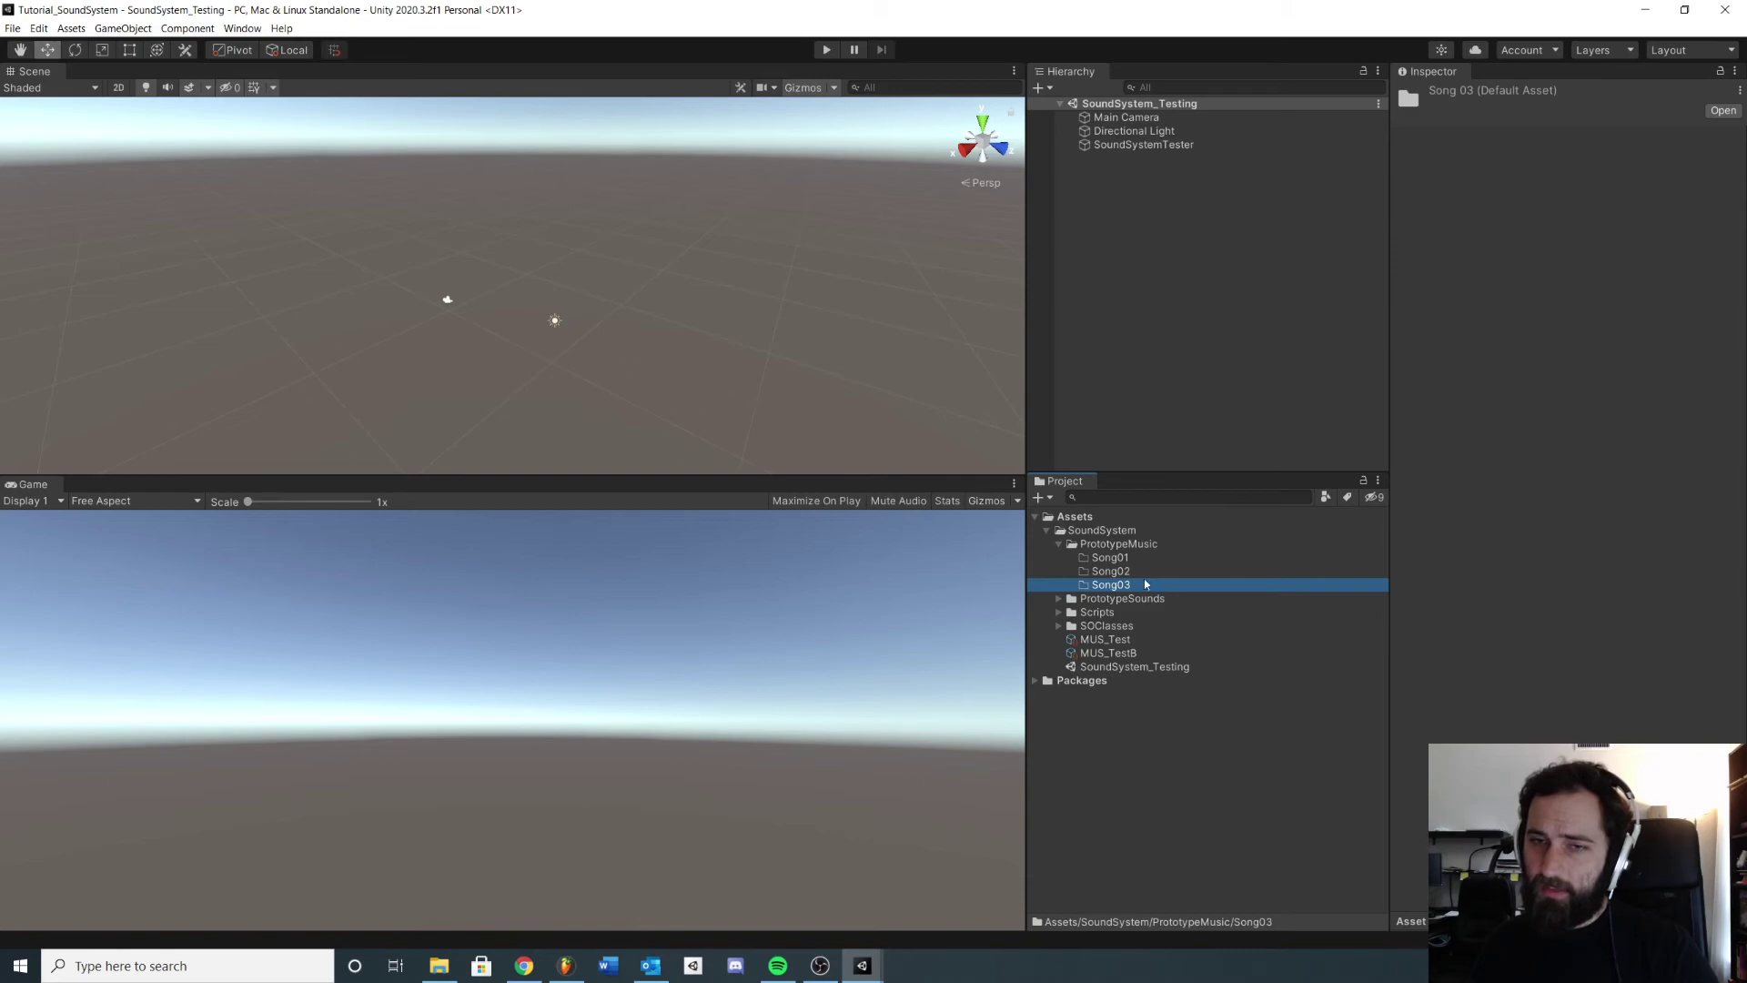
Import each song's music files from Explorer into Song01, Song02 and Song03
{"action": "left_click", "coordinate": [1104, 558]}
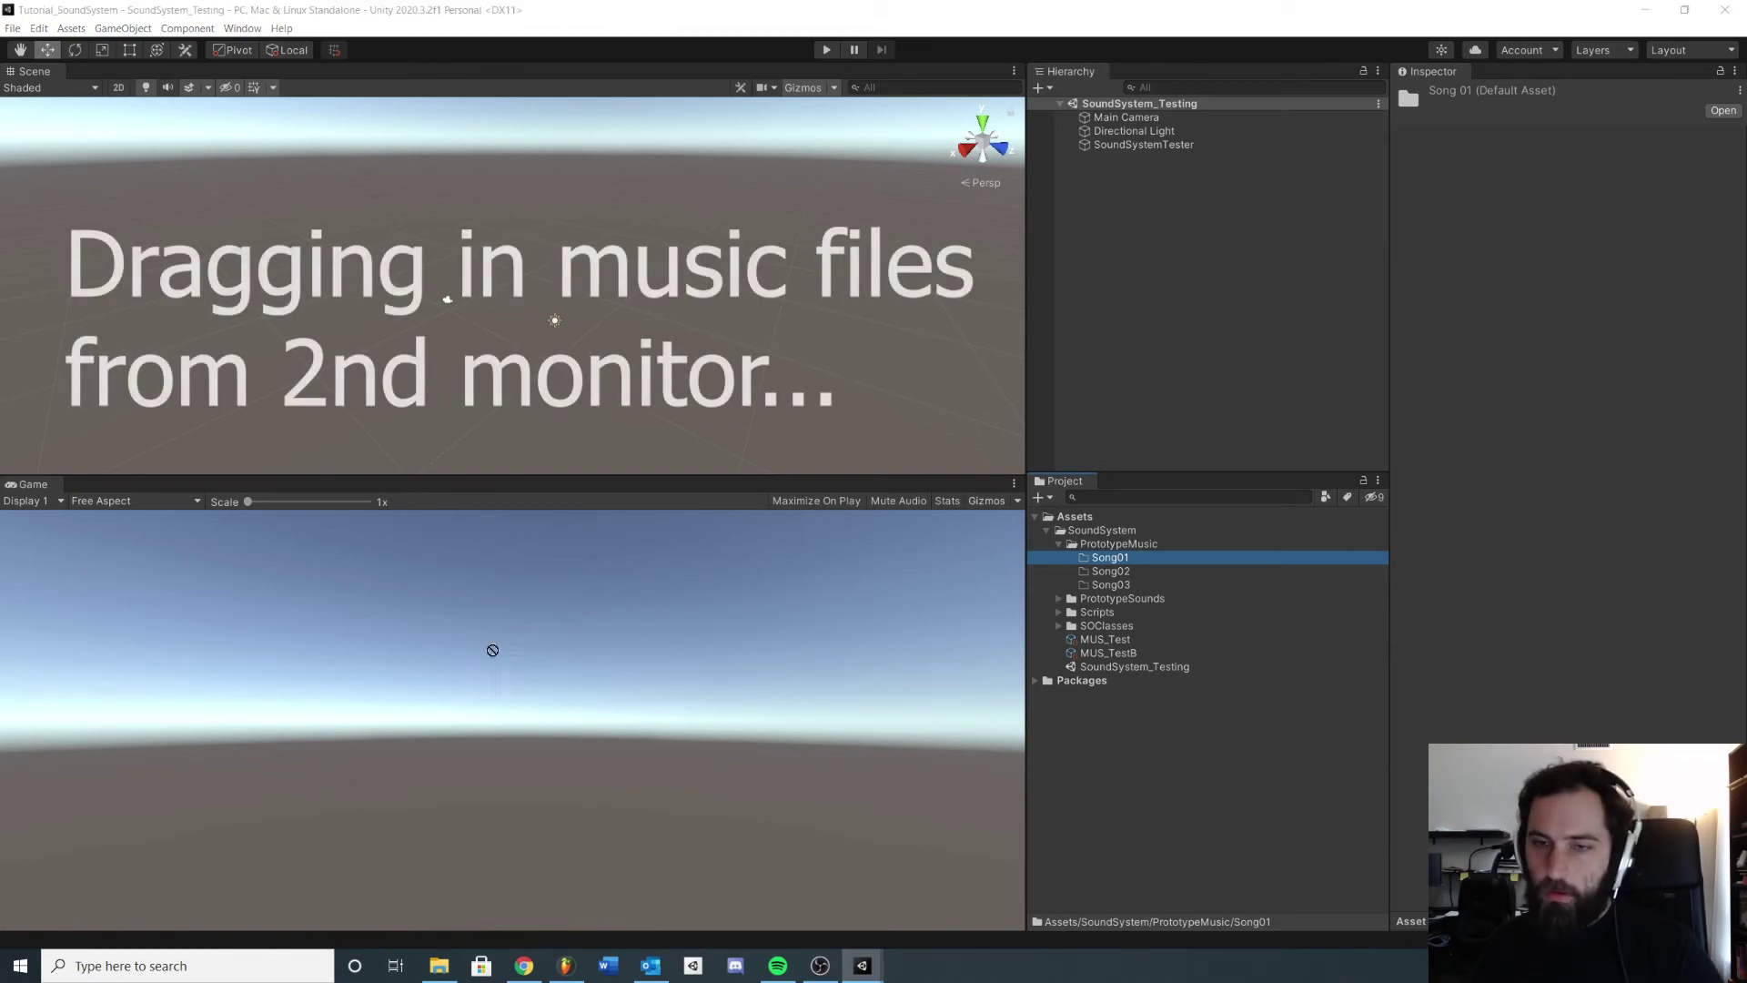
{"action": "left_click_drag", "start_coordinate": [487, 647], "coordinate": [1112, 560]}
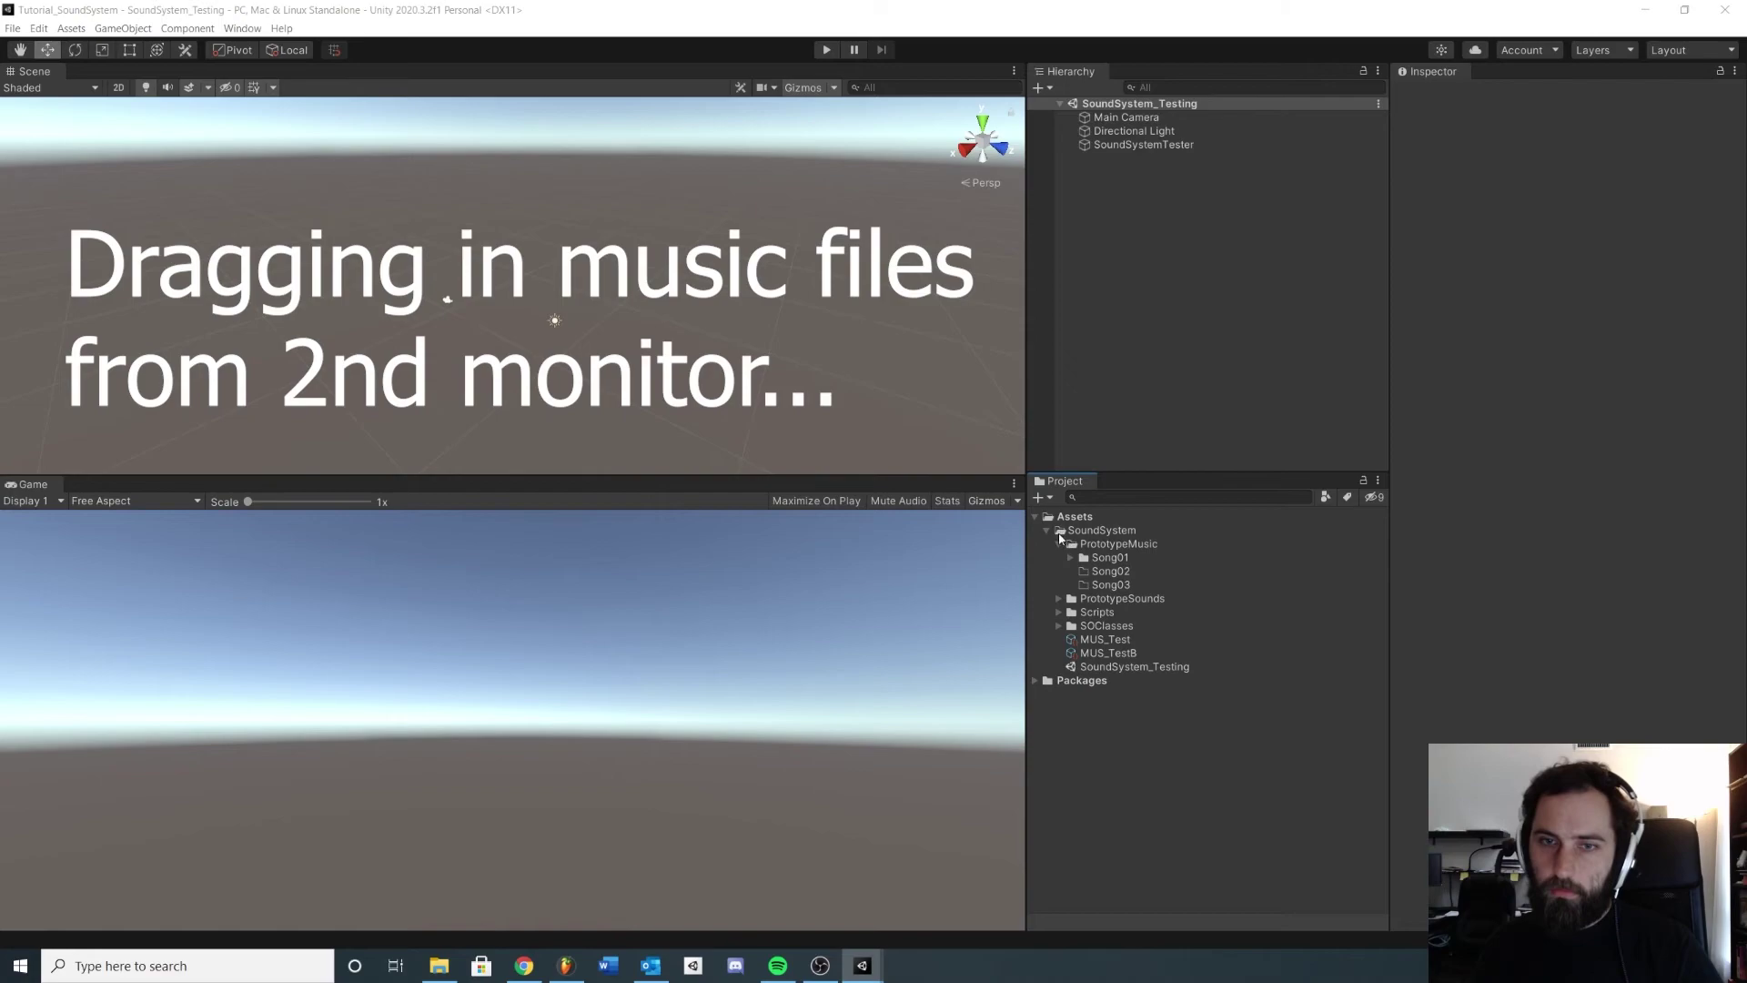
{"action": "left_click_drag", "start_coordinate": [925, 571], "coordinate": [1107, 571]}
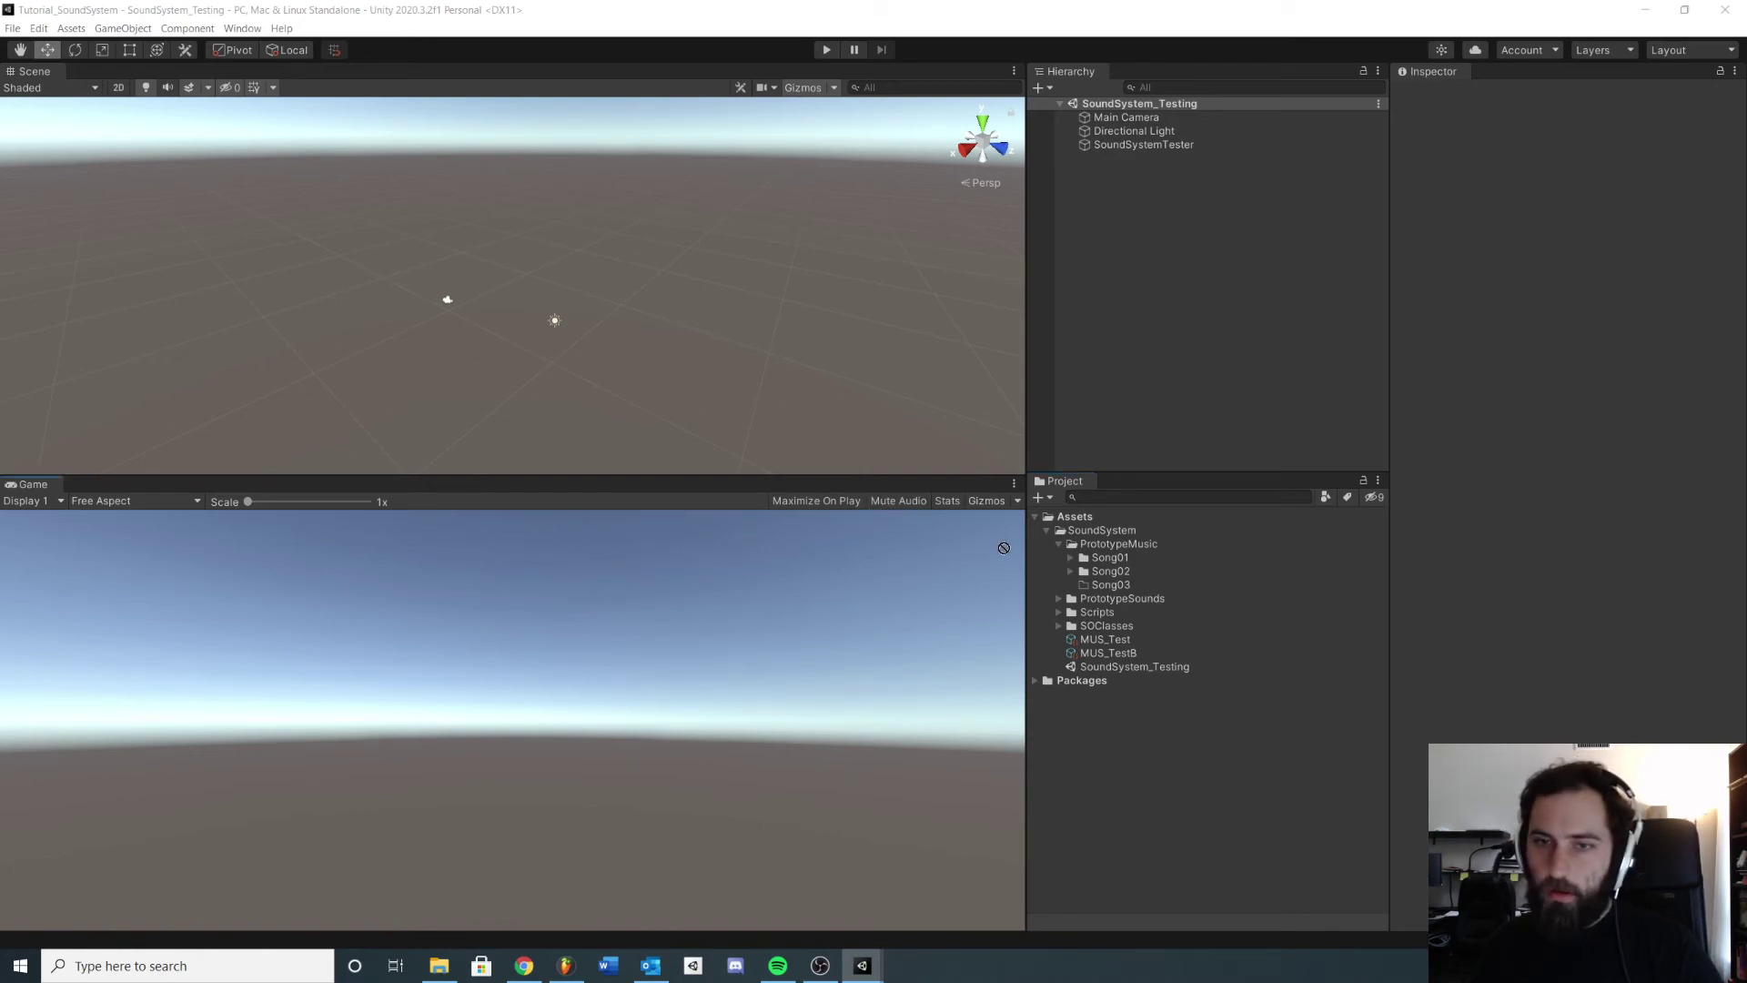
{"action": "left_click_drag", "start_coordinate": [1004, 549], "coordinate": [1111, 590]}
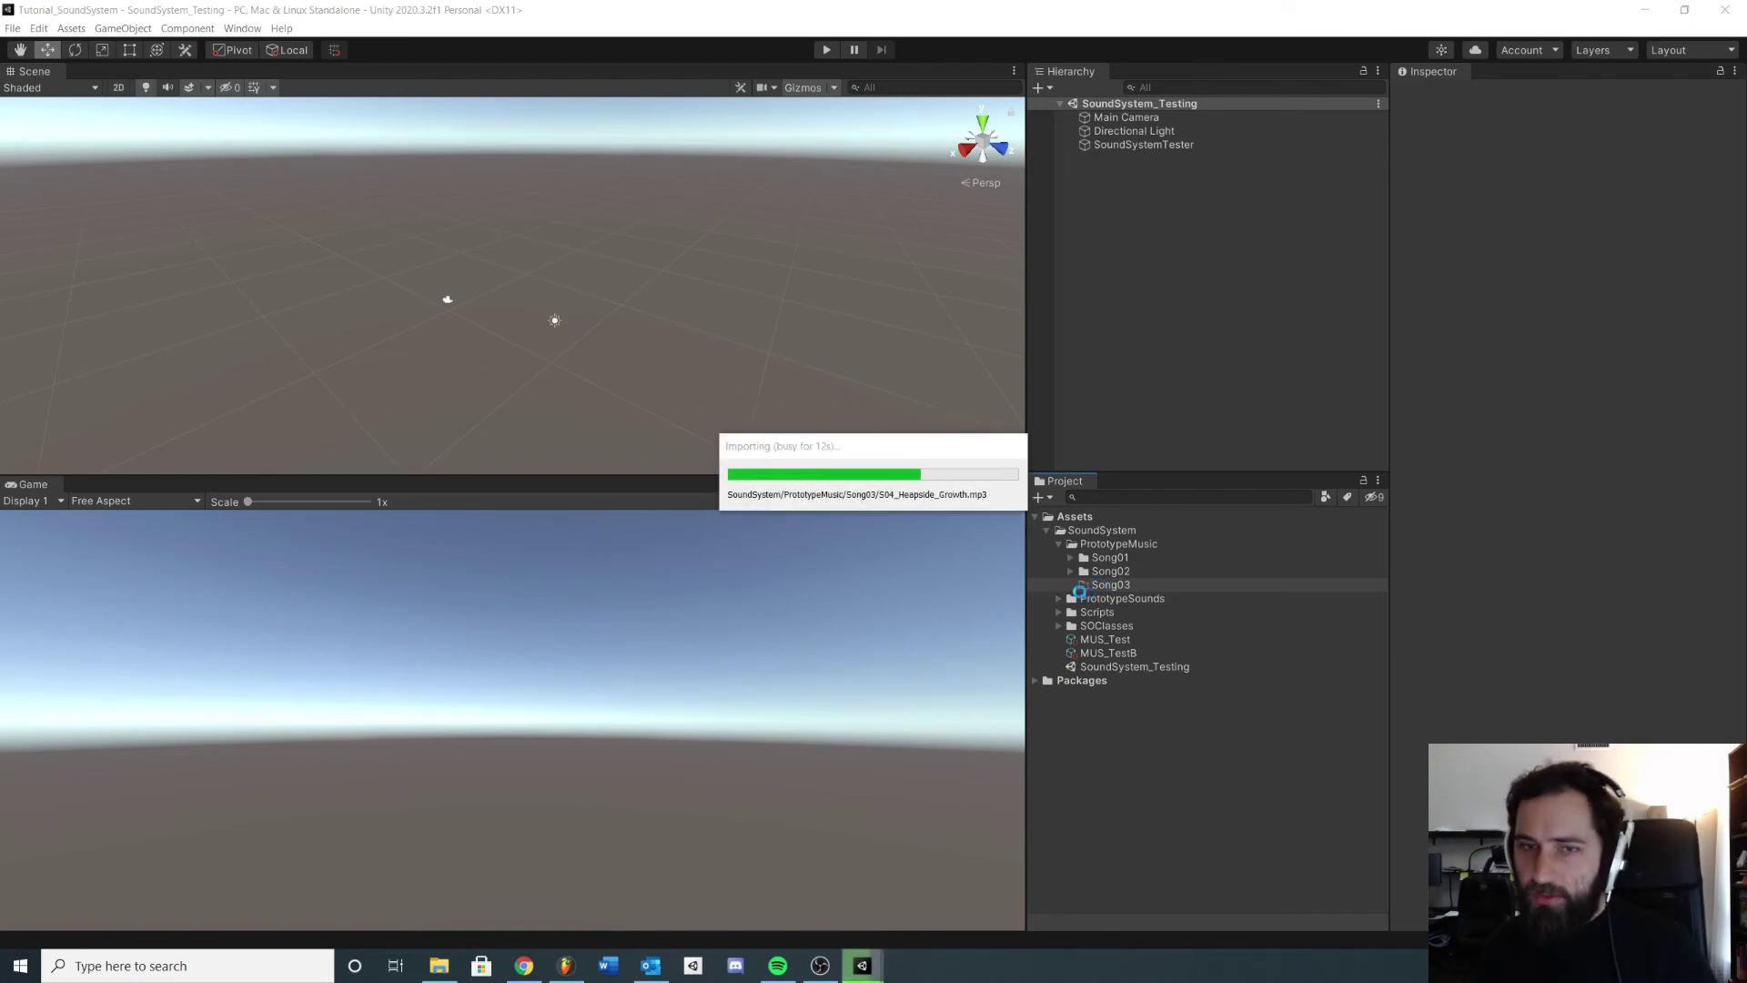
Rename the Heapside Ambient and Full clips in Song03 from S04 to S03
{"action": "left_click", "coordinate": [1070, 586]}
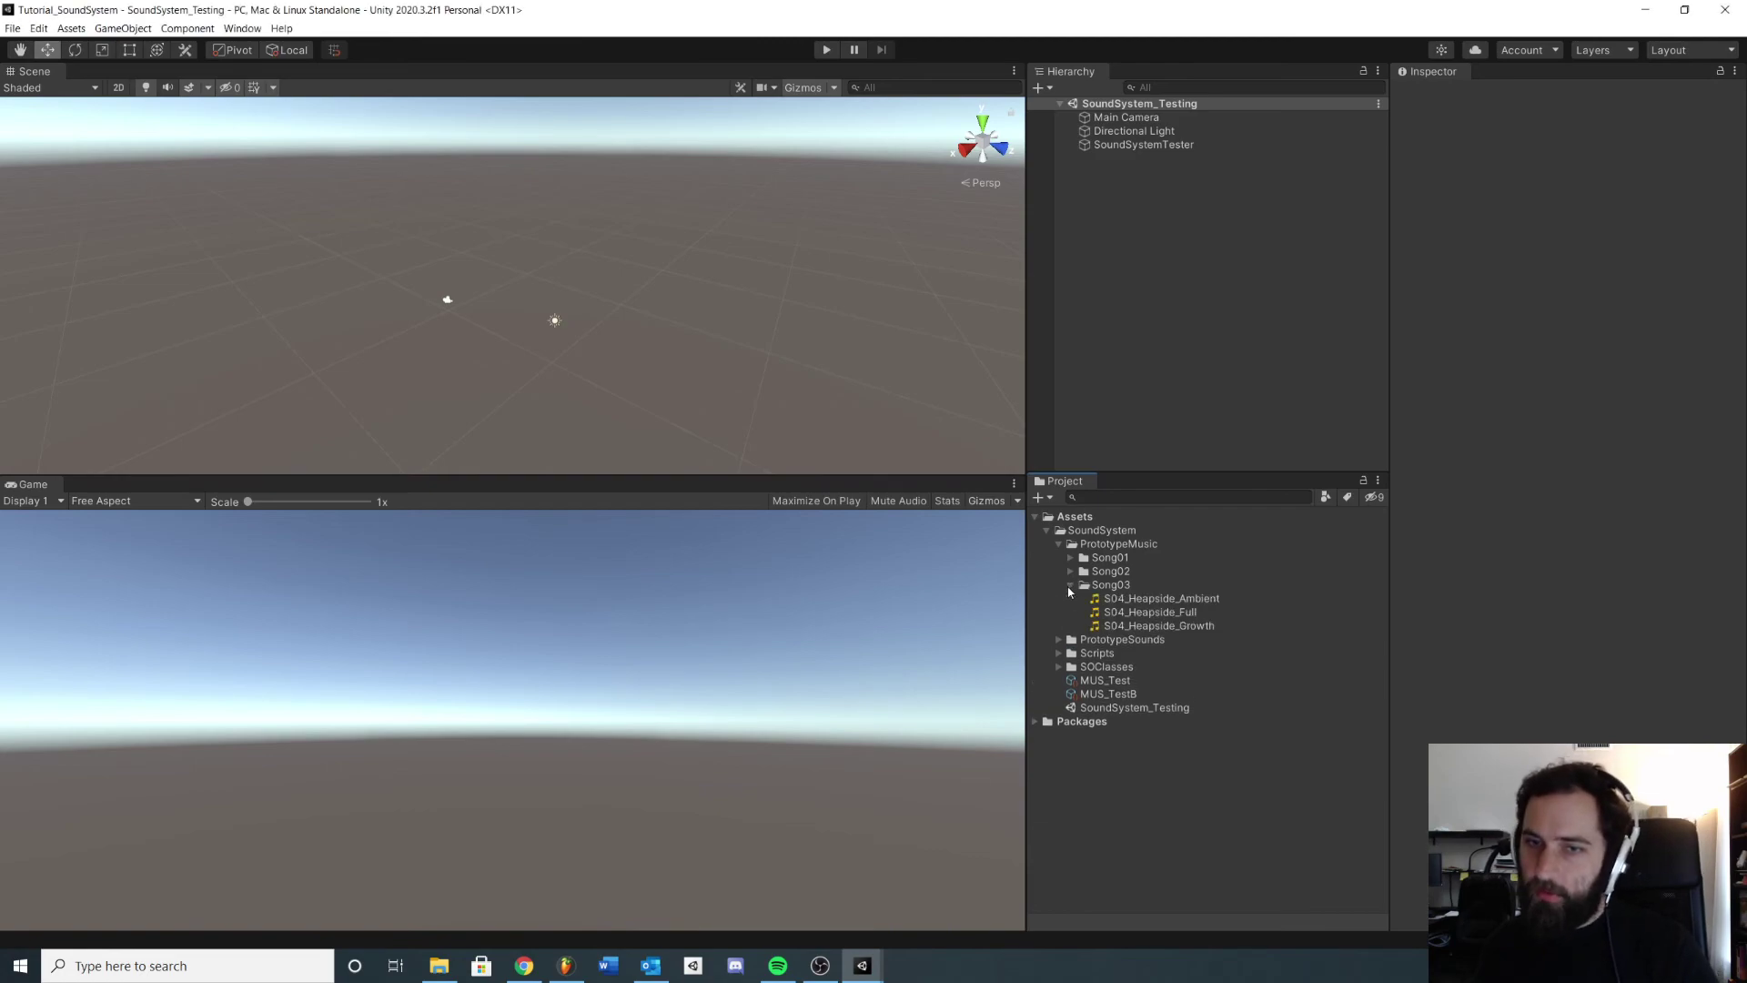
{"action": "left_click", "coordinate": [1134, 604]}
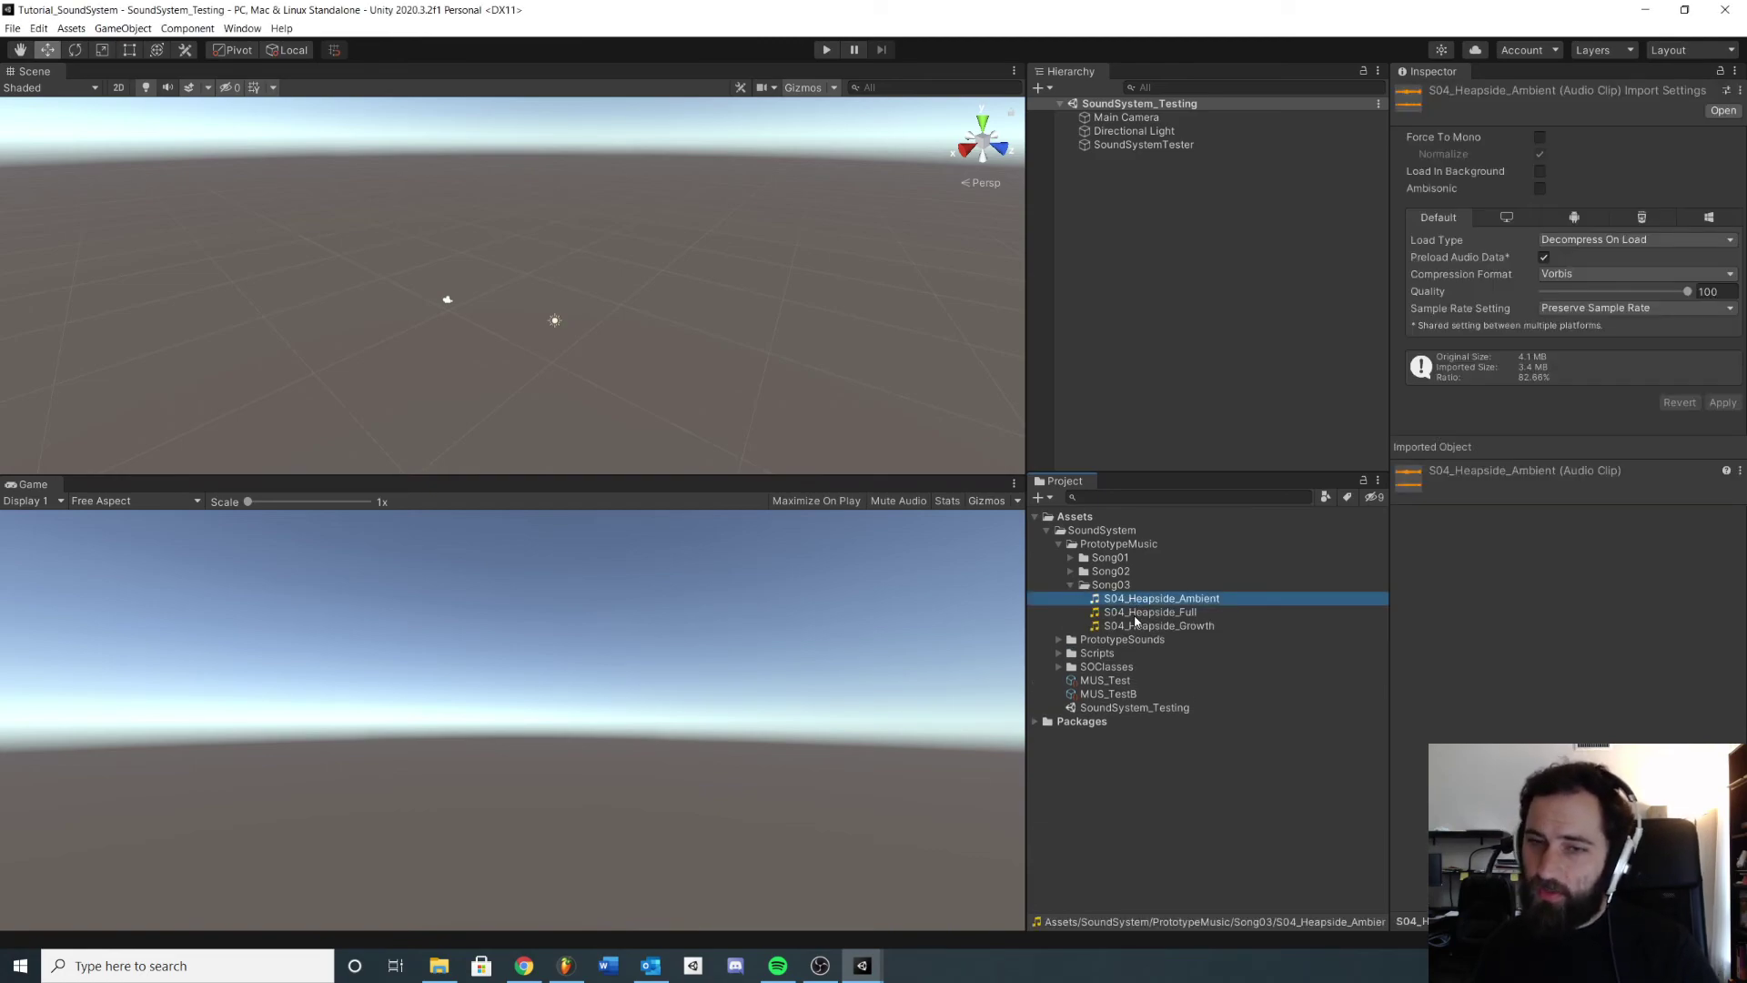
{"action": "left_click", "coordinate": [1116, 628], "text": "shift"}
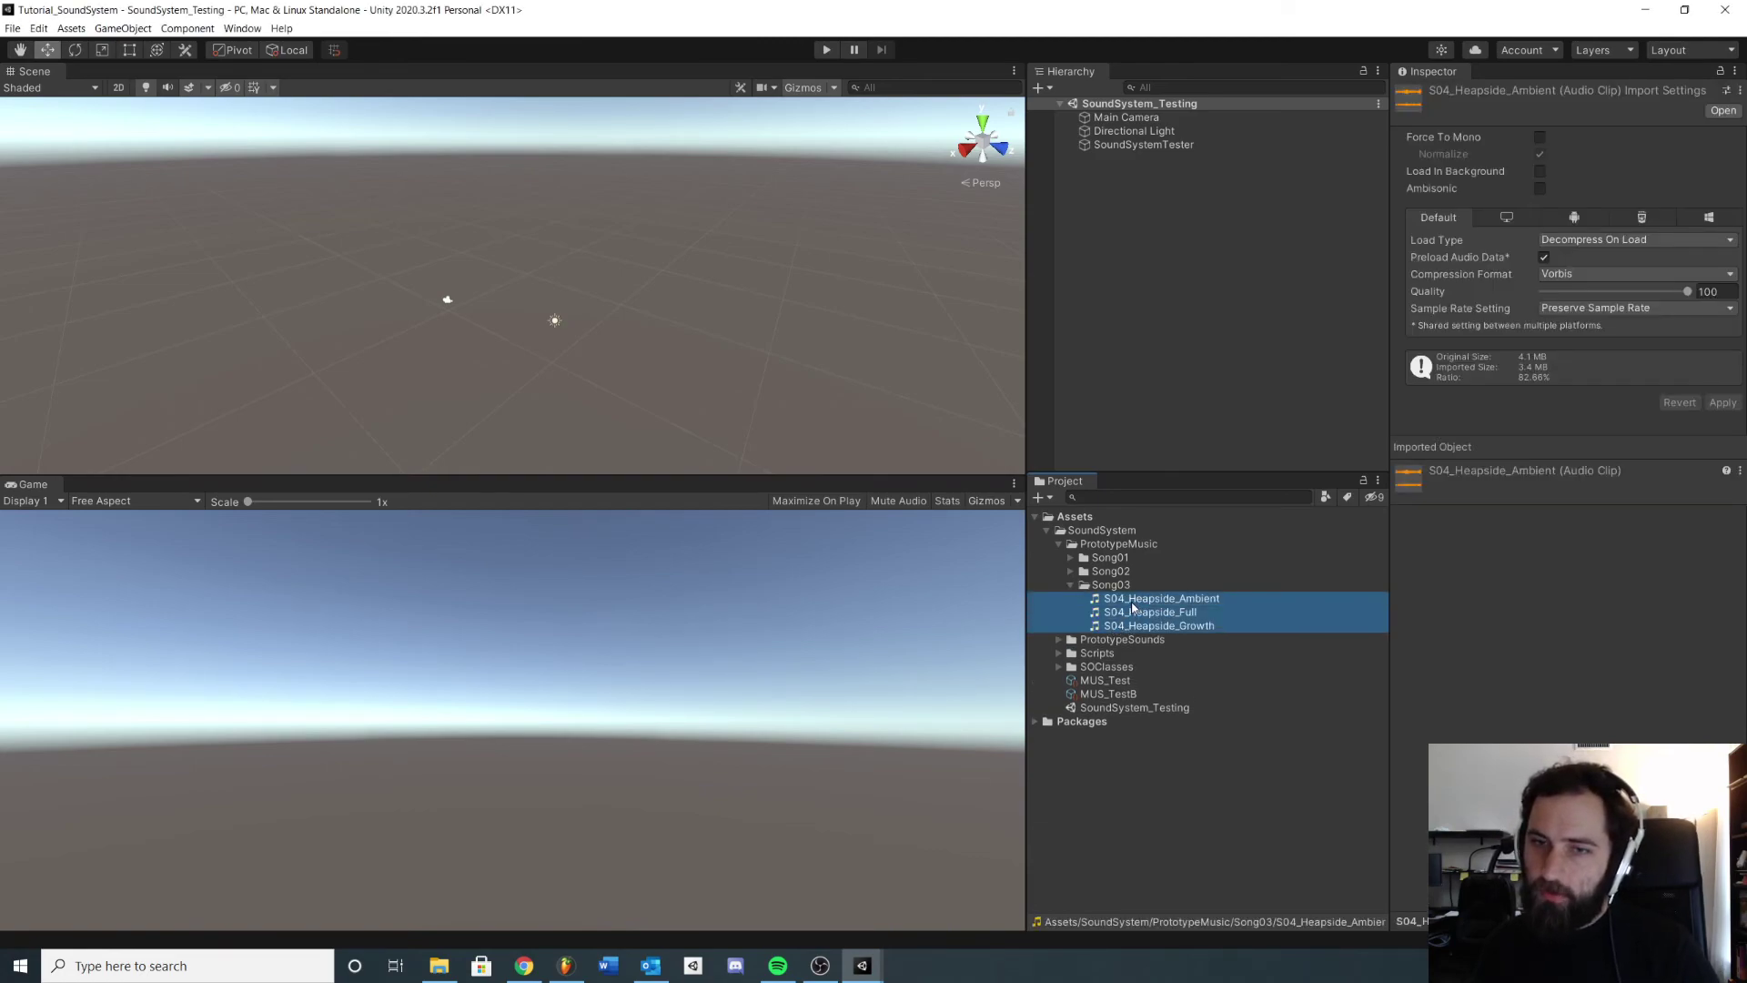
{"action": "left_click", "coordinate": [1126, 600]}
{"action": "type", "text": "3"}
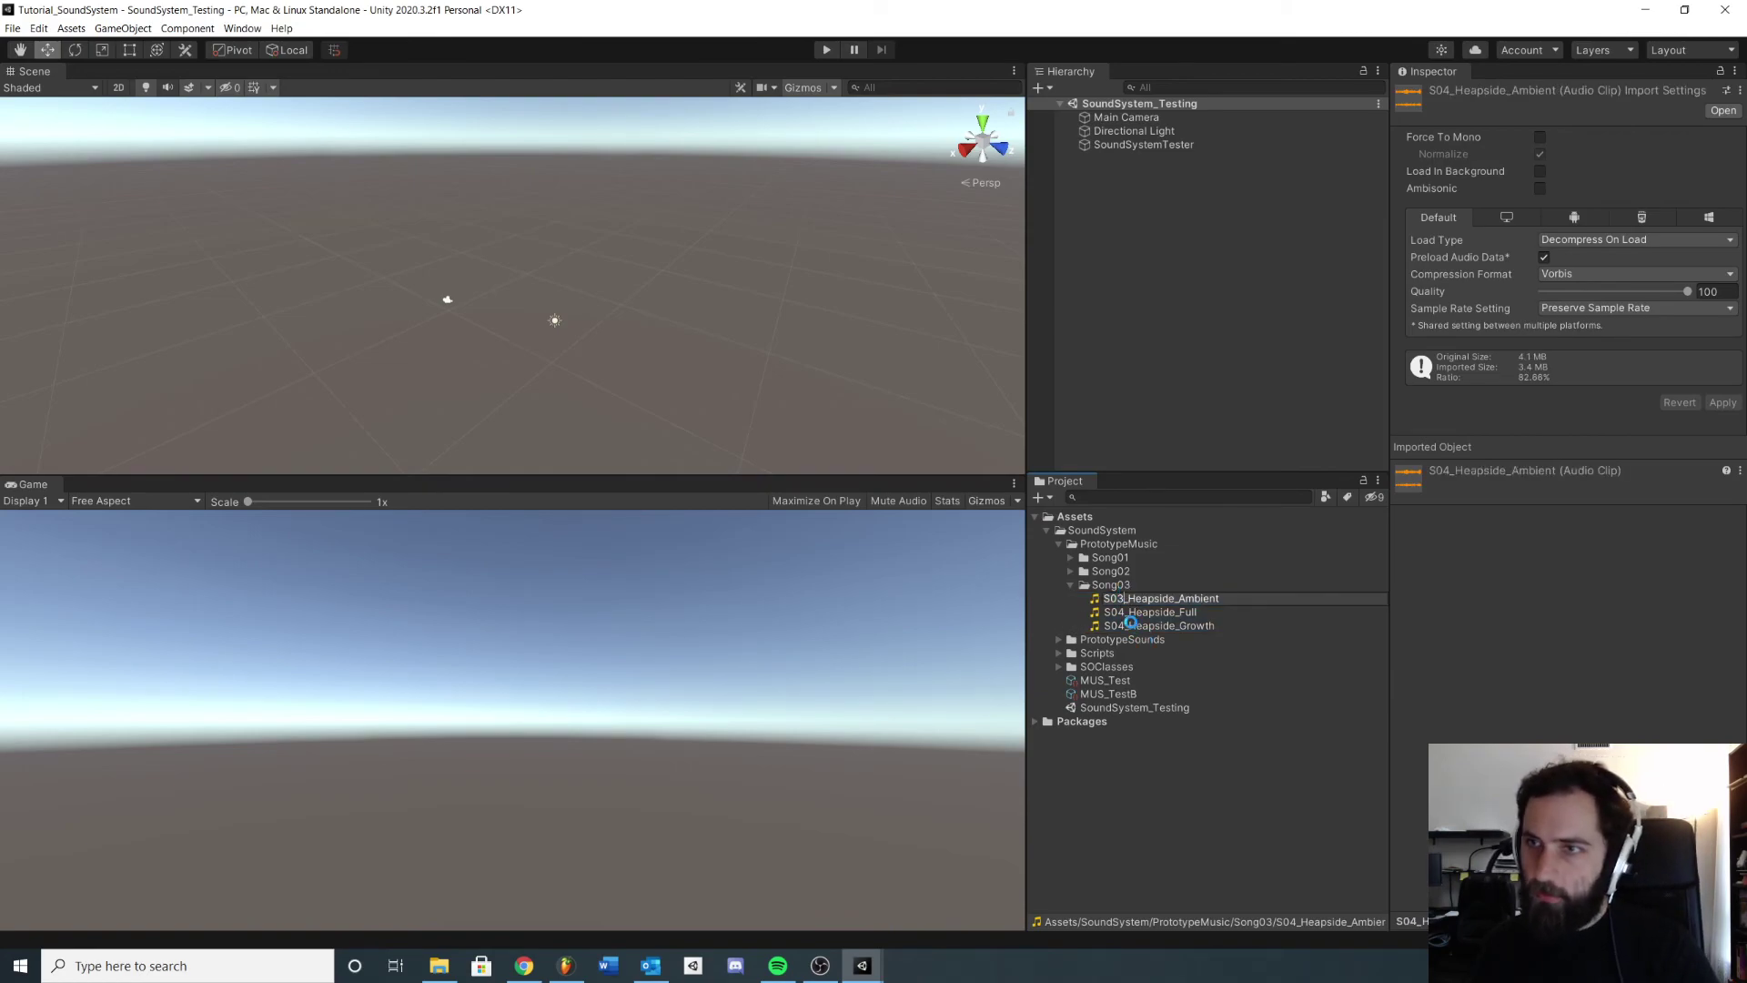
{"action": "key", "text": "Return"}
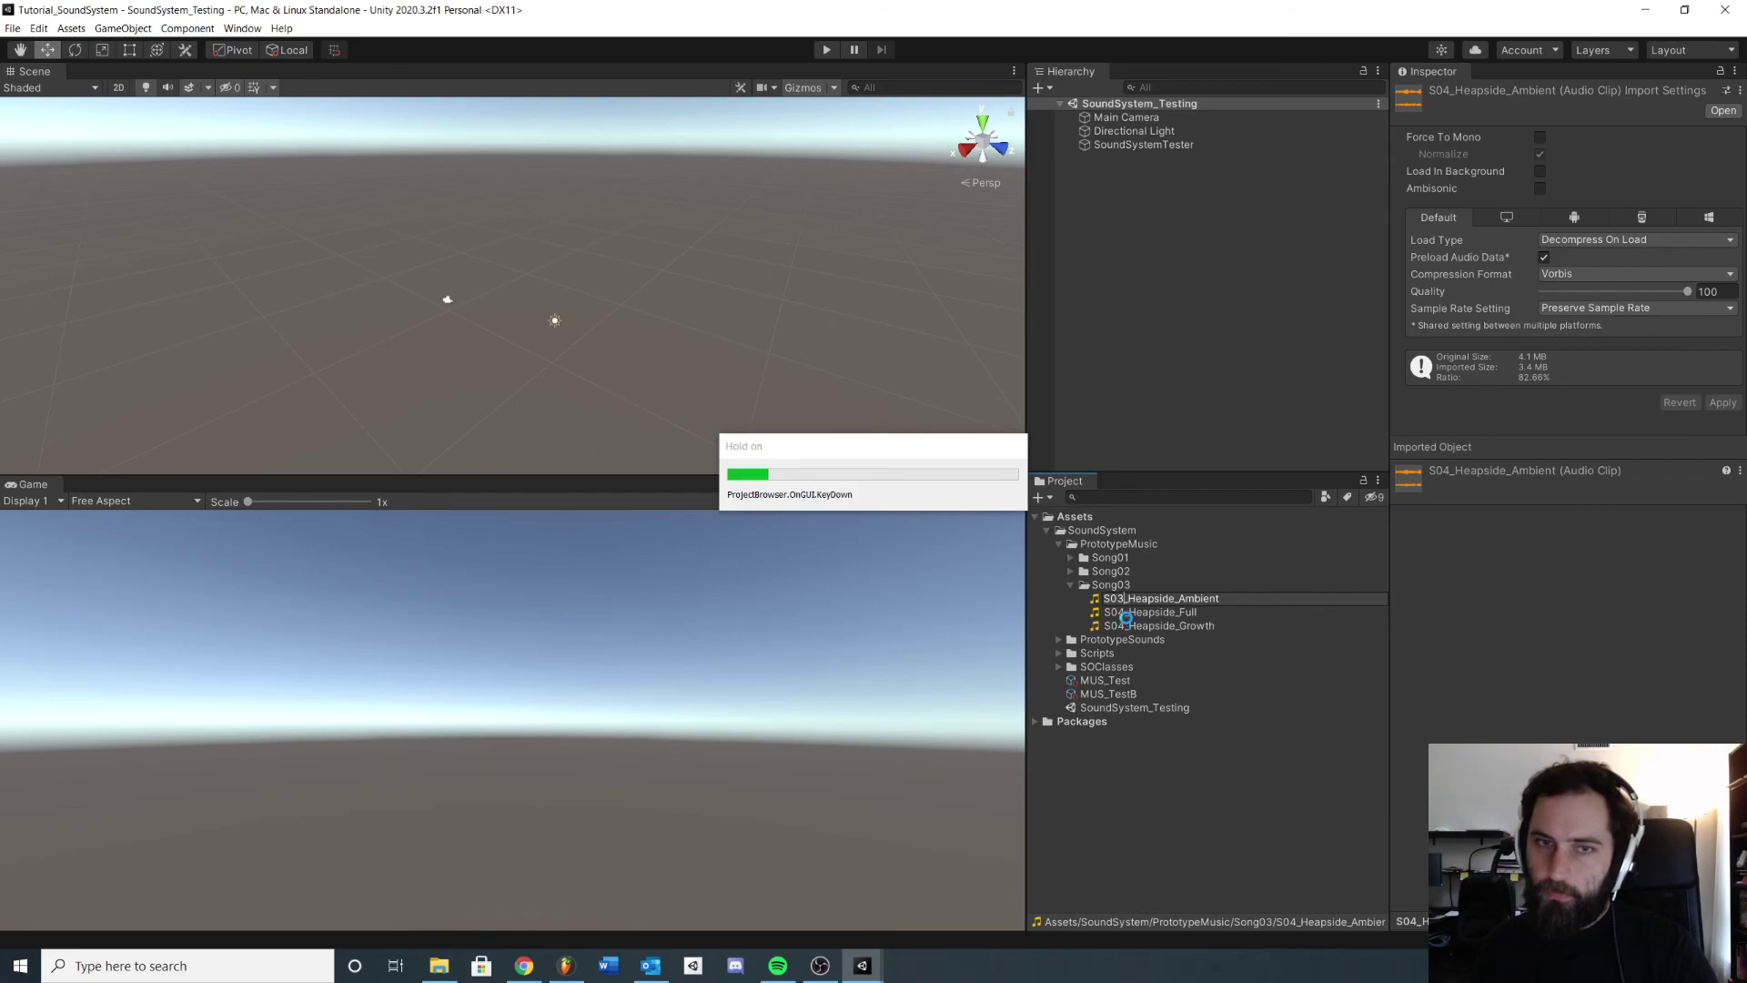
{"action": "left_click", "coordinate": [1119, 613]}
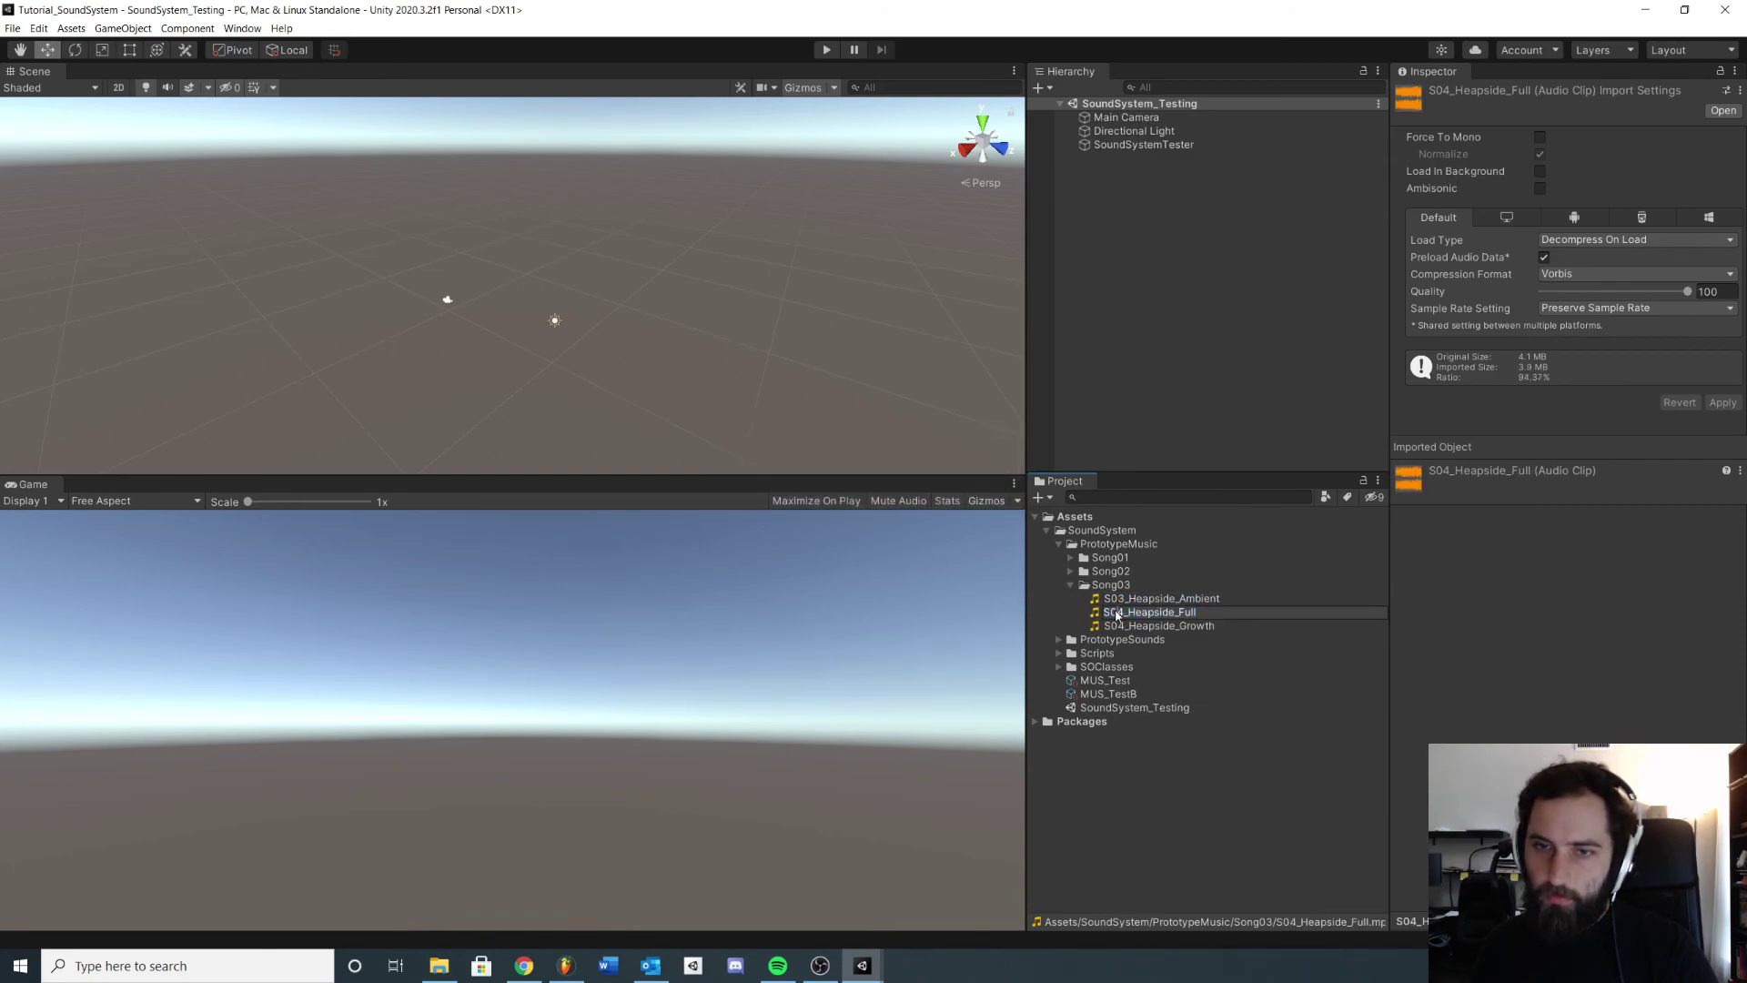
{"action": "key", "text": "Return"}
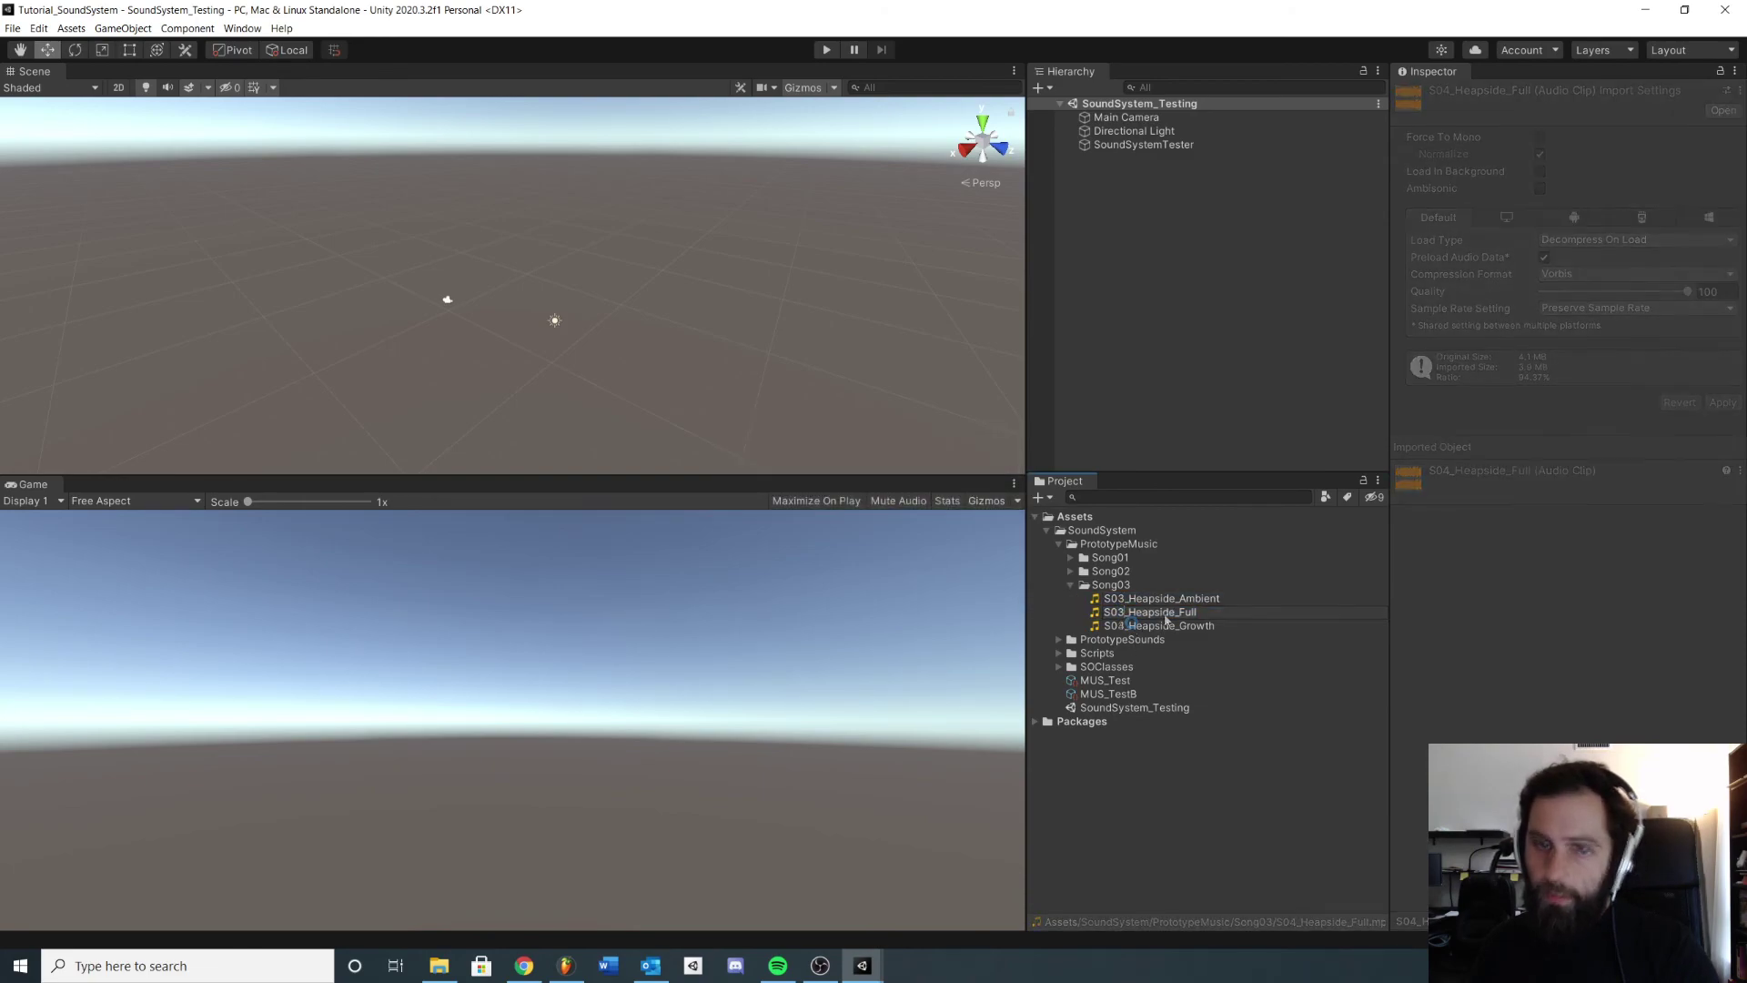
Select the MUS_TestB music event to show its music layers in the Inspector
{"action": "left_click", "coordinate": [1070, 585]}
{"action": "left_click", "coordinate": [1059, 545]}
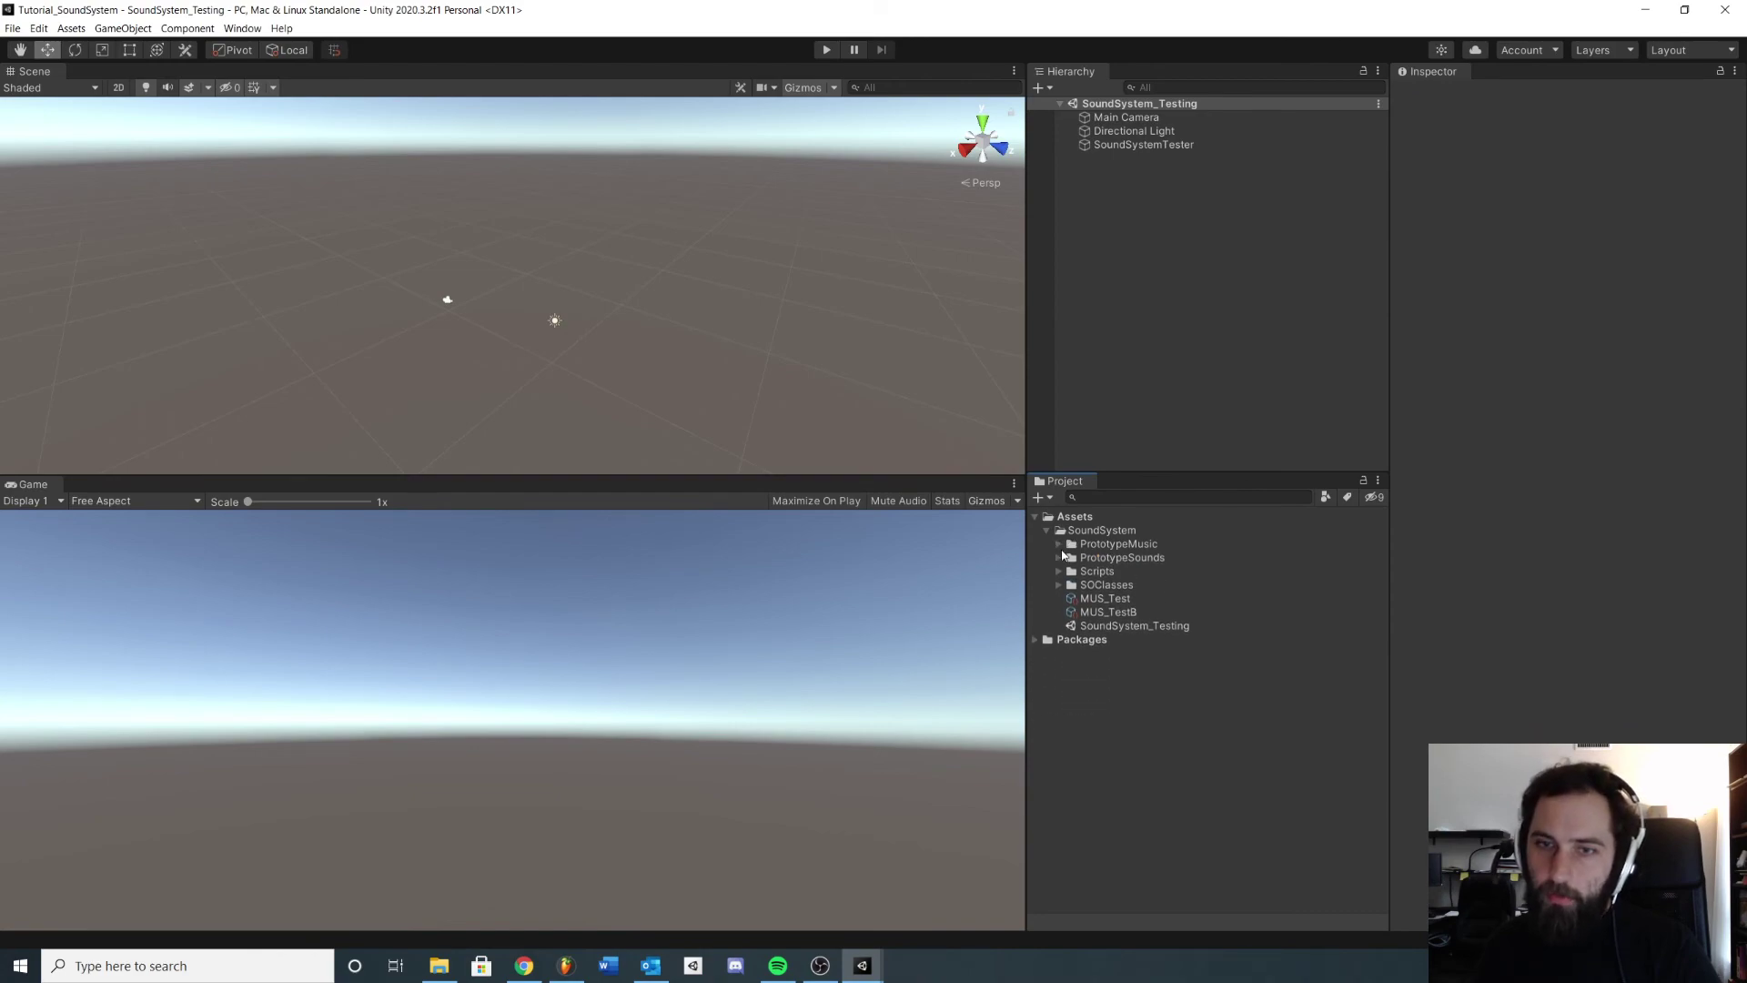
{"action": "left_click", "coordinate": [1060, 558]}
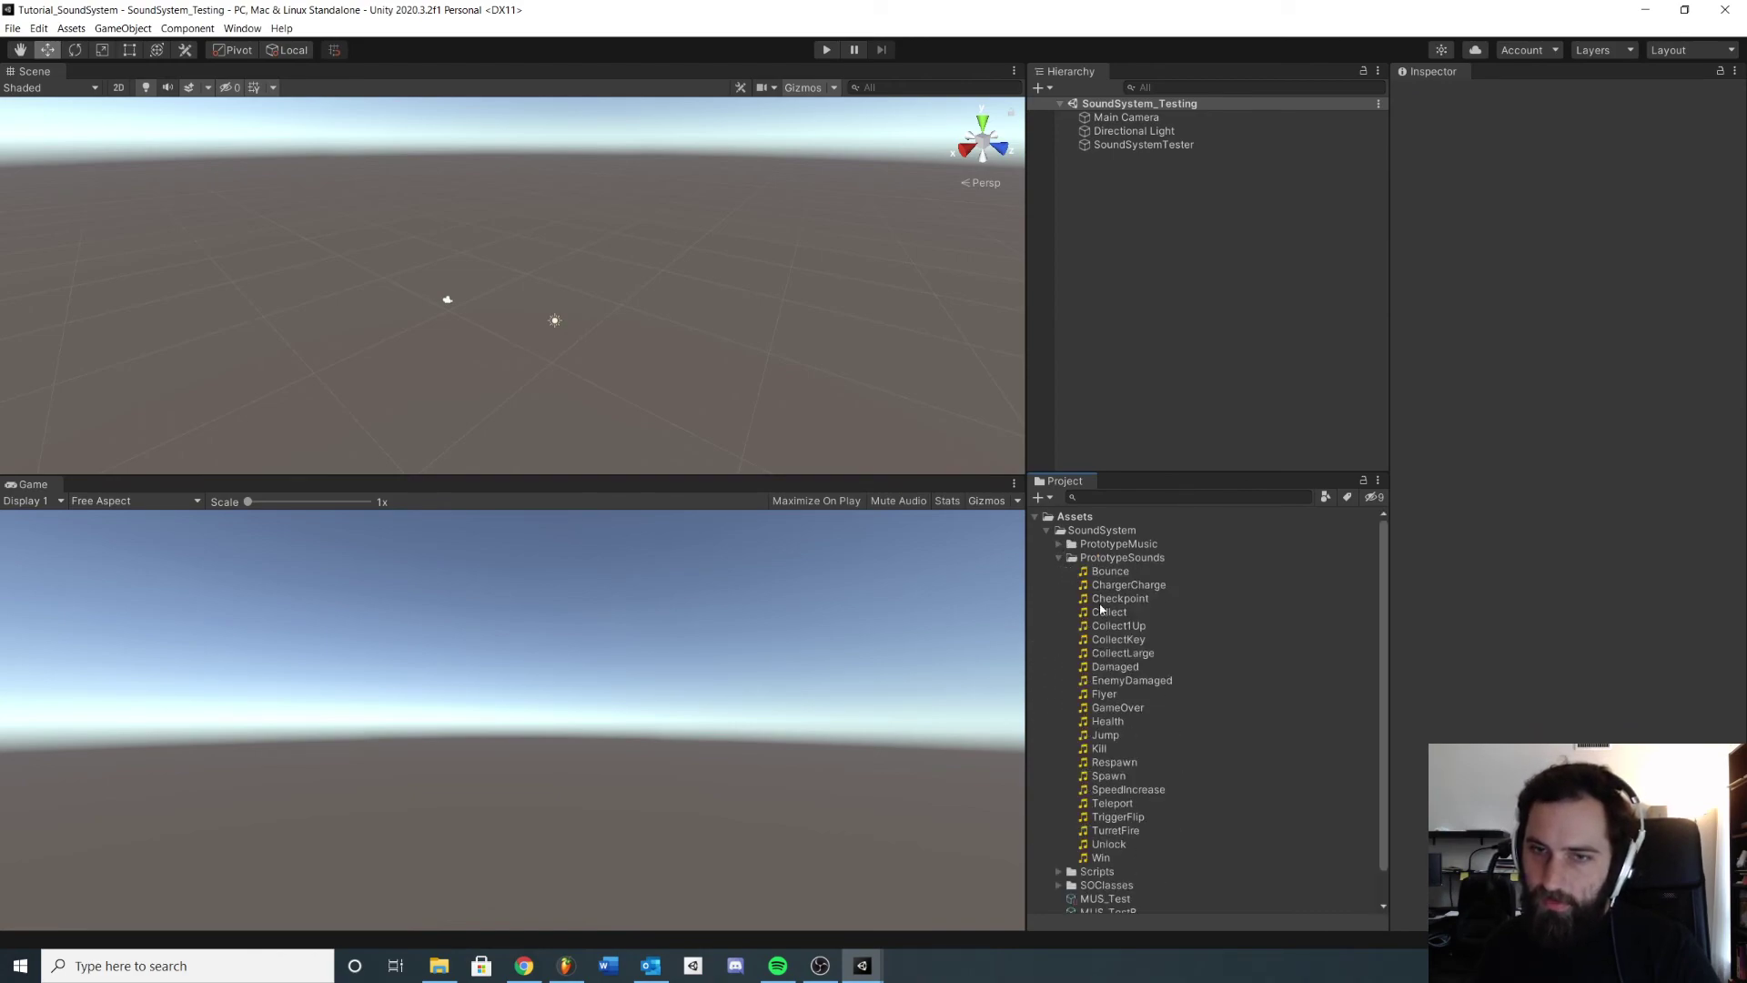
{"action": "left_click", "coordinate": [1057, 558]}
{"action": "left_click", "coordinate": [1101, 613]}
{"action": "left_click", "coordinate": [1105, 598]}
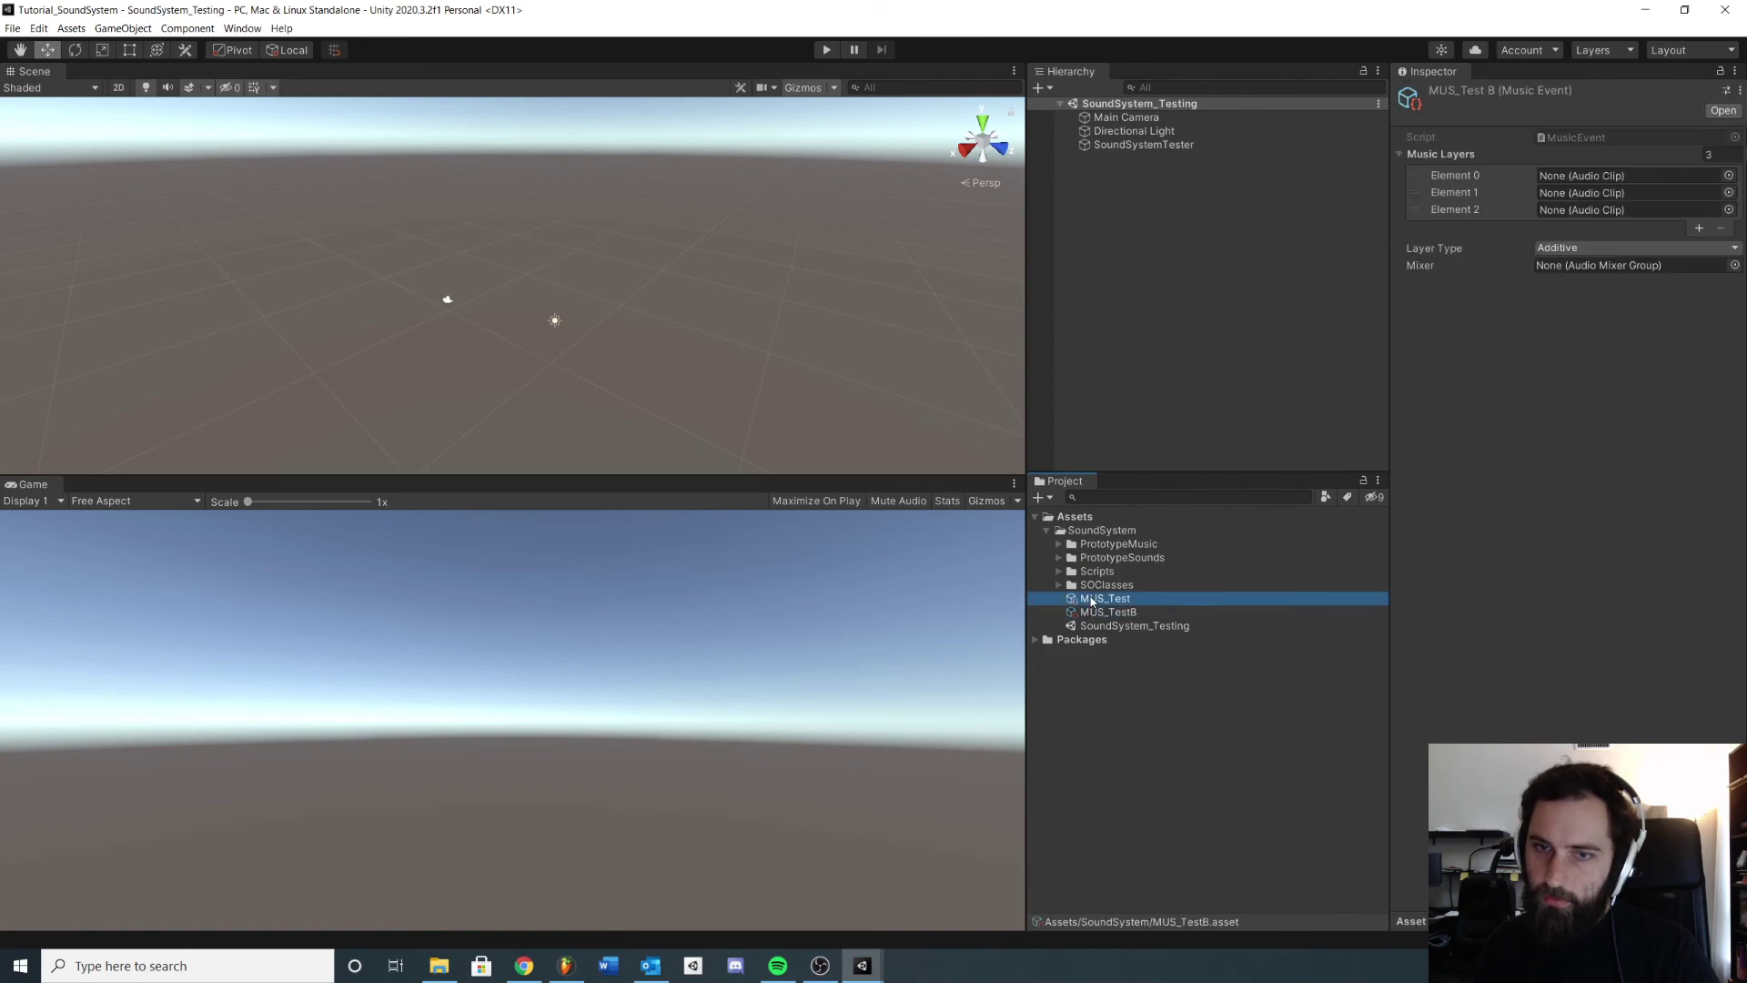
{"action": "left_click", "coordinate": [1104, 613]}
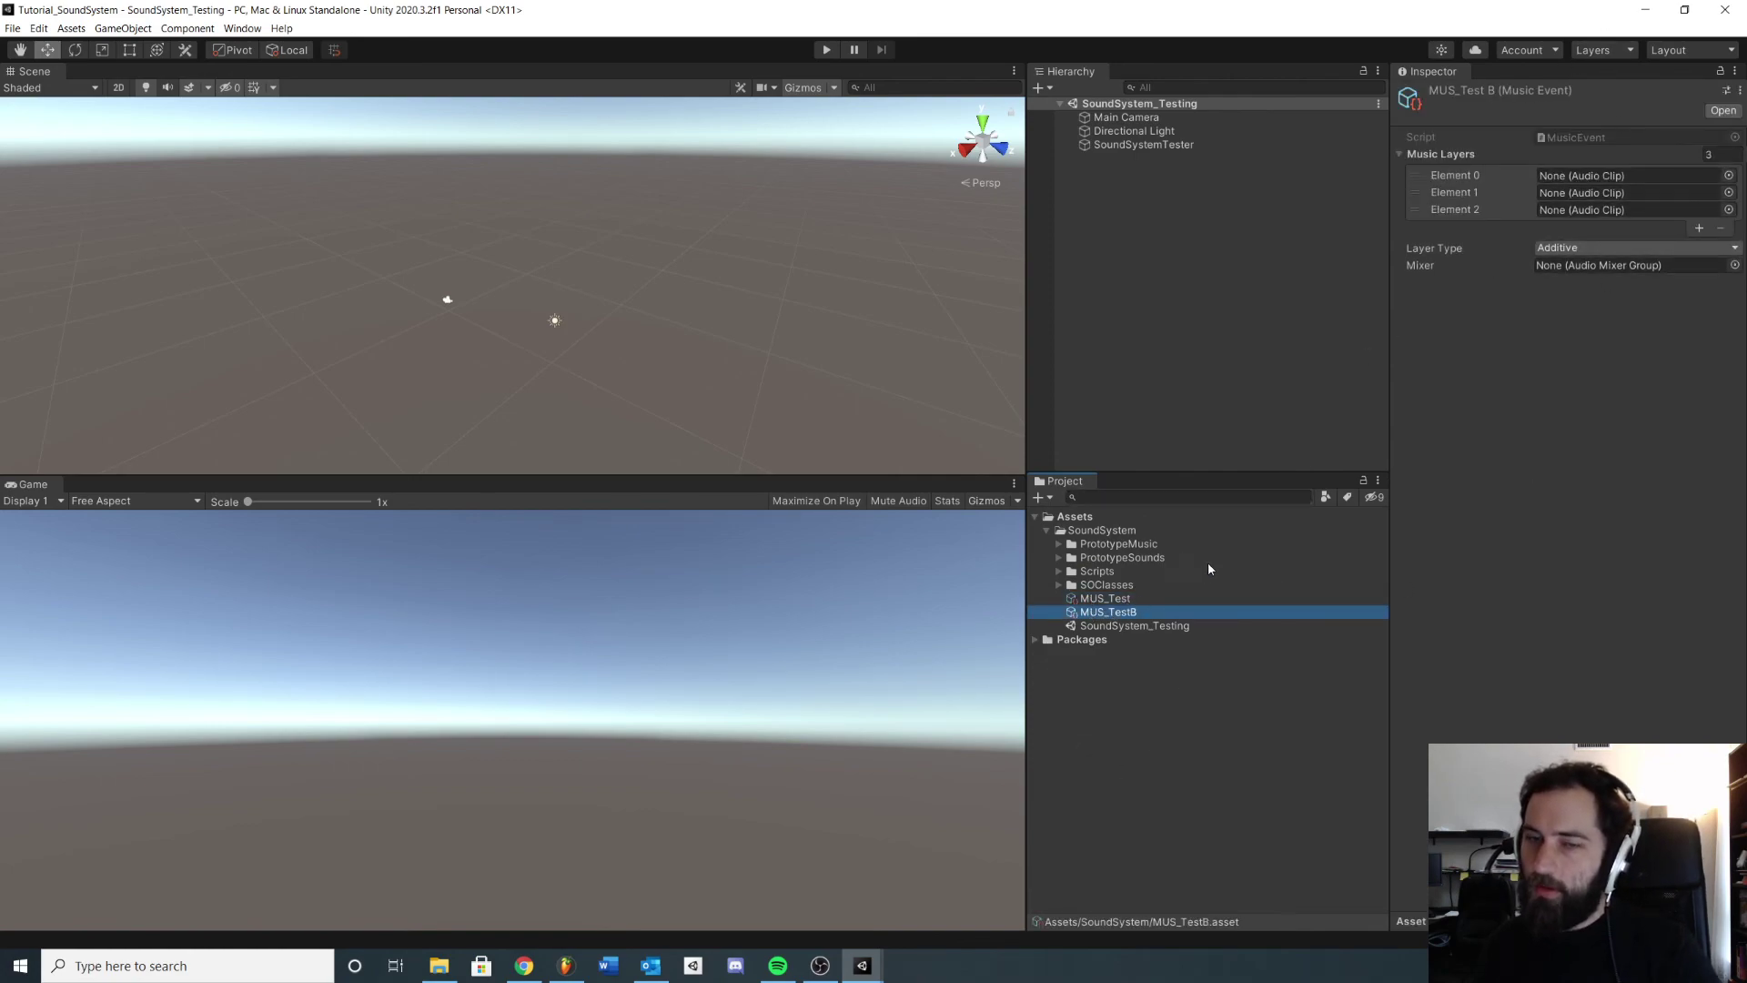
Assign S01_01_Percuss, S01_02_Bass and S01_04_Melody to music layer Elements 0–2
{"action": "left_click", "coordinate": [1059, 545]}
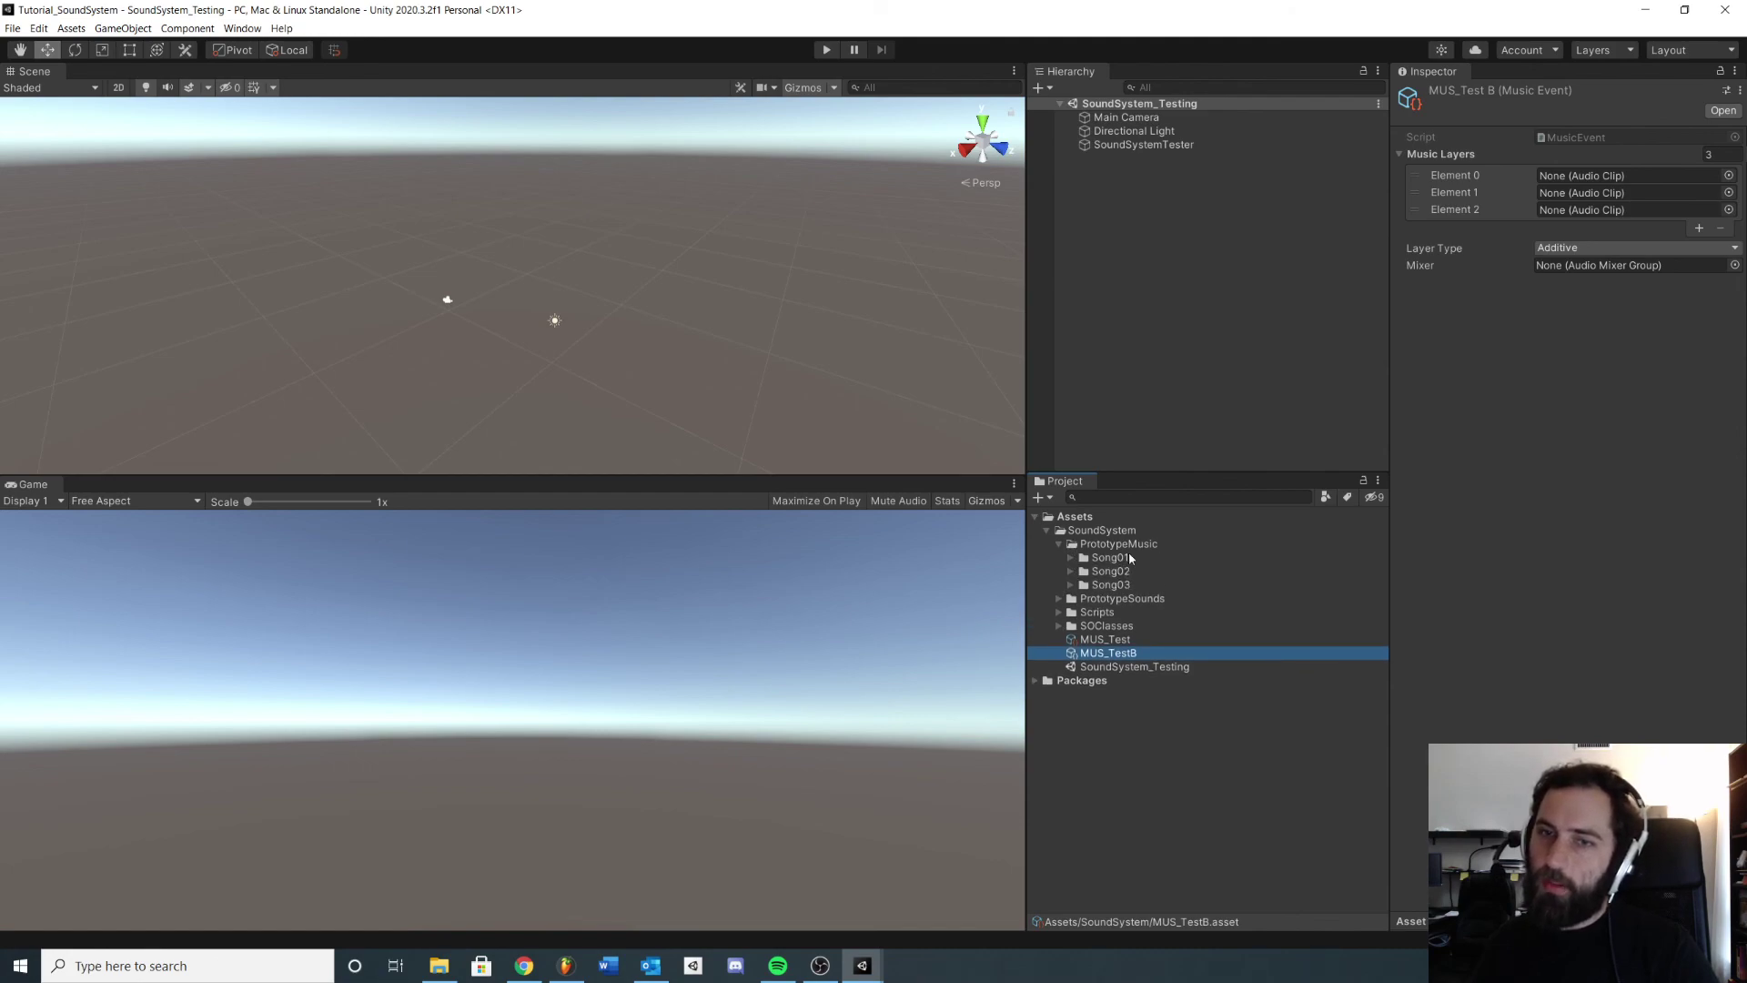
{"action": "left_click", "coordinate": [1069, 557]}
{"action": "left_click_drag", "start_coordinate": [1137, 572], "coordinate": [1592, 177]}
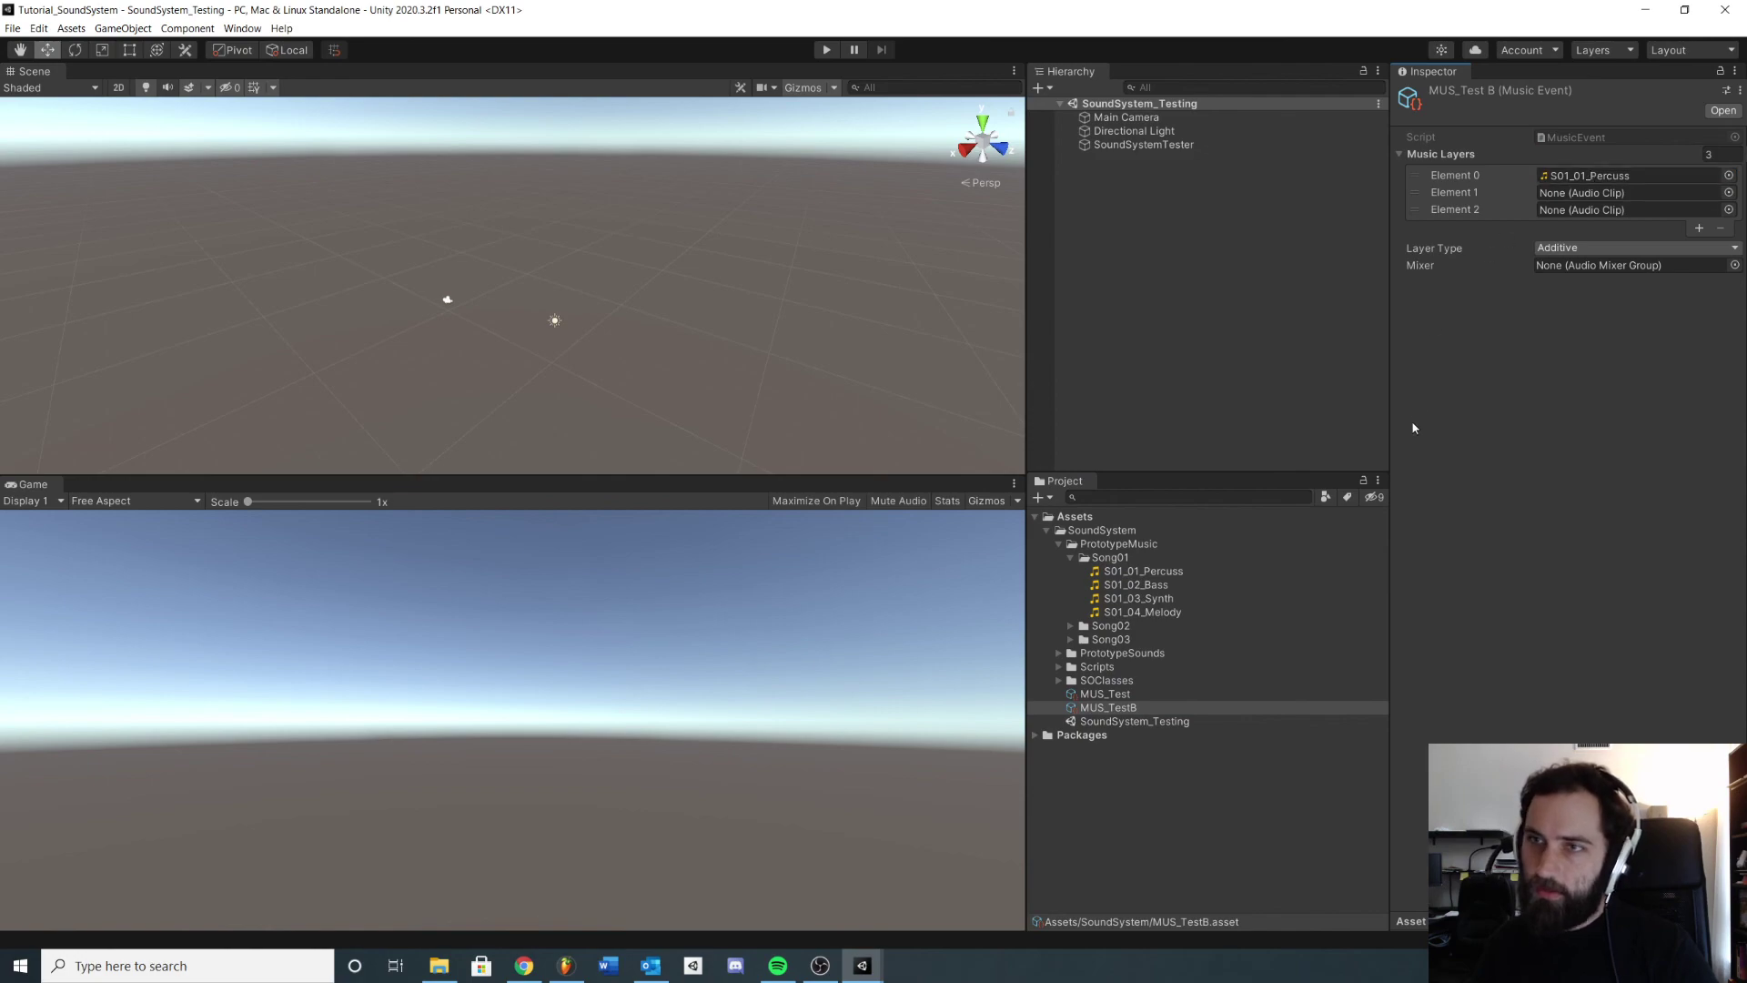
{"action": "left_click_drag", "start_coordinate": [1135, 584], "coordinate": [1637, 193]}
{"action": "left_click_drag", "start_coordinate": [1160, 614], "coordinate": [1601, 210]}
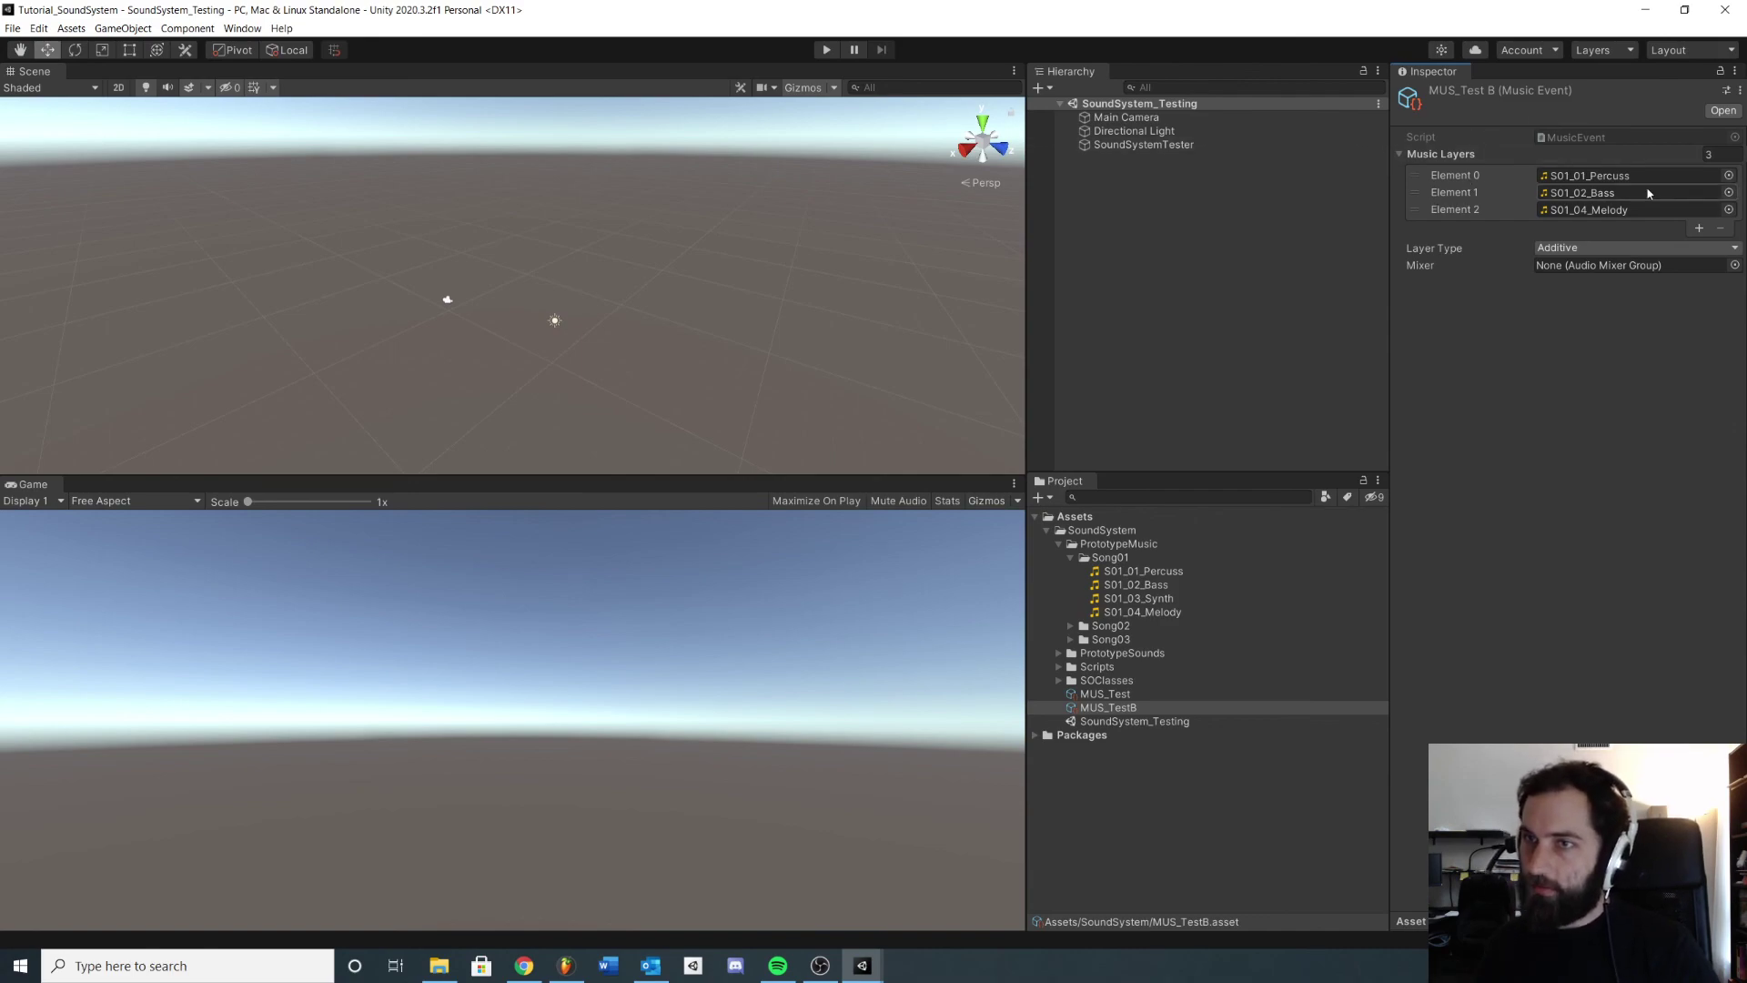
{"action": "right_click", "coordinate": [1166, 571]}
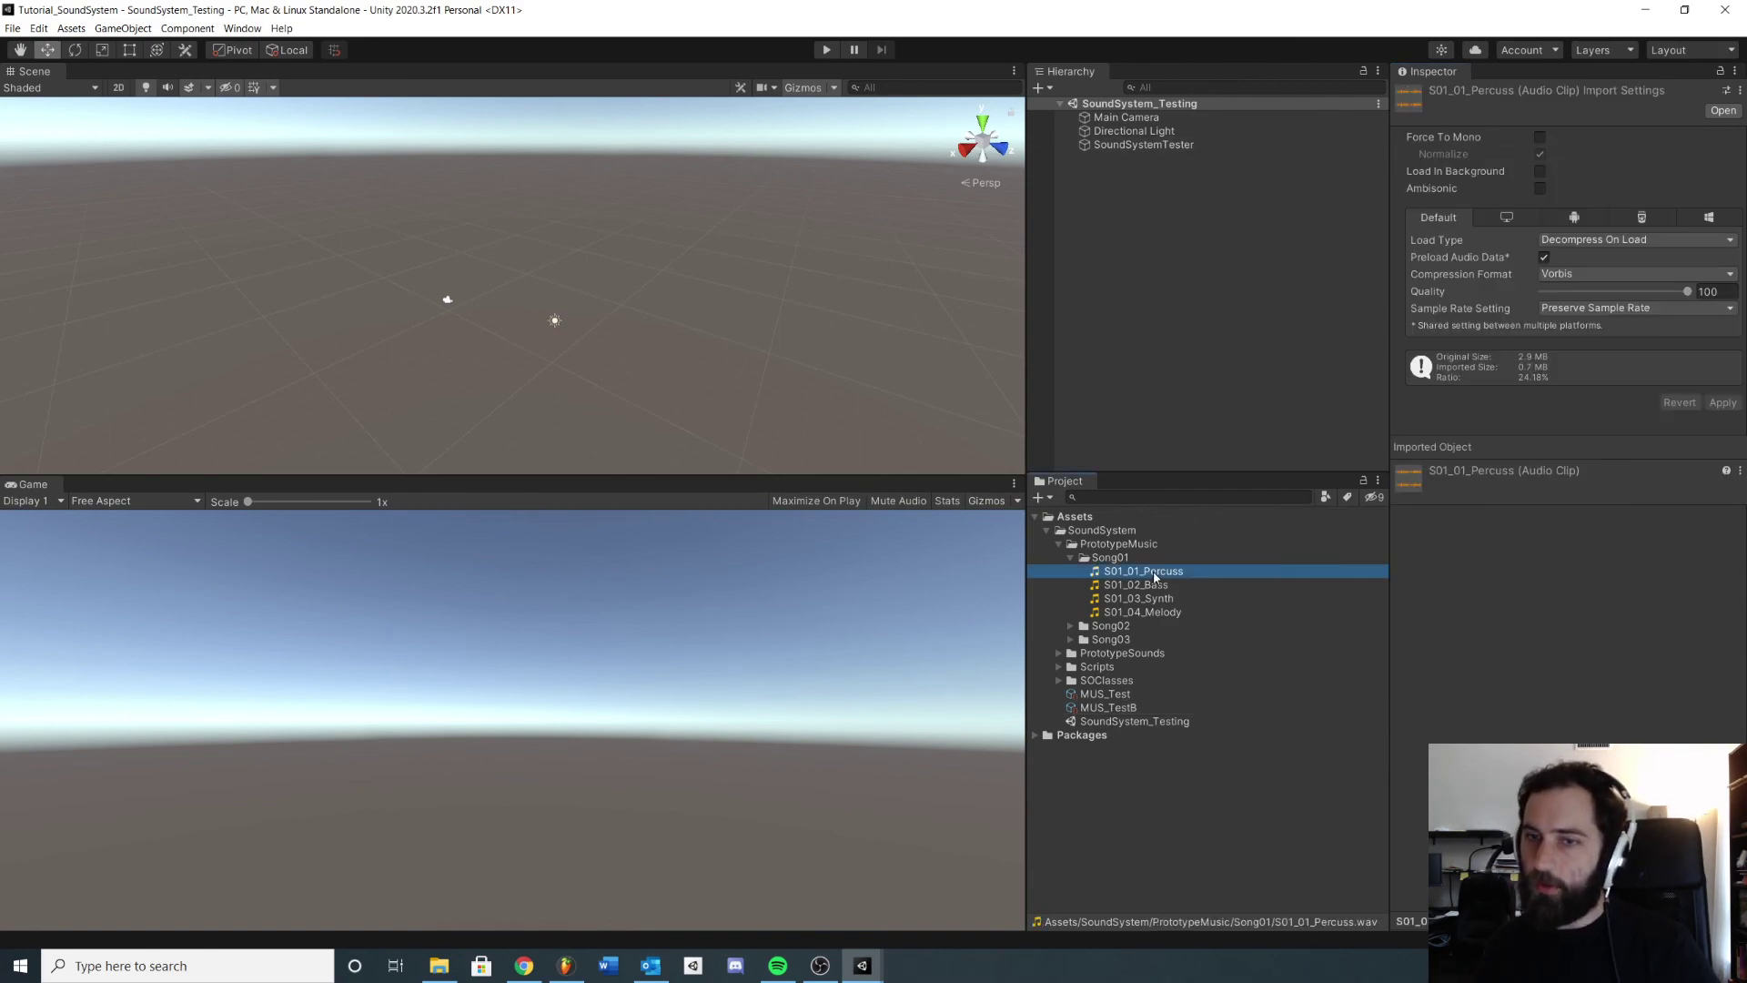
{"action": "key", "text": "Escape"}
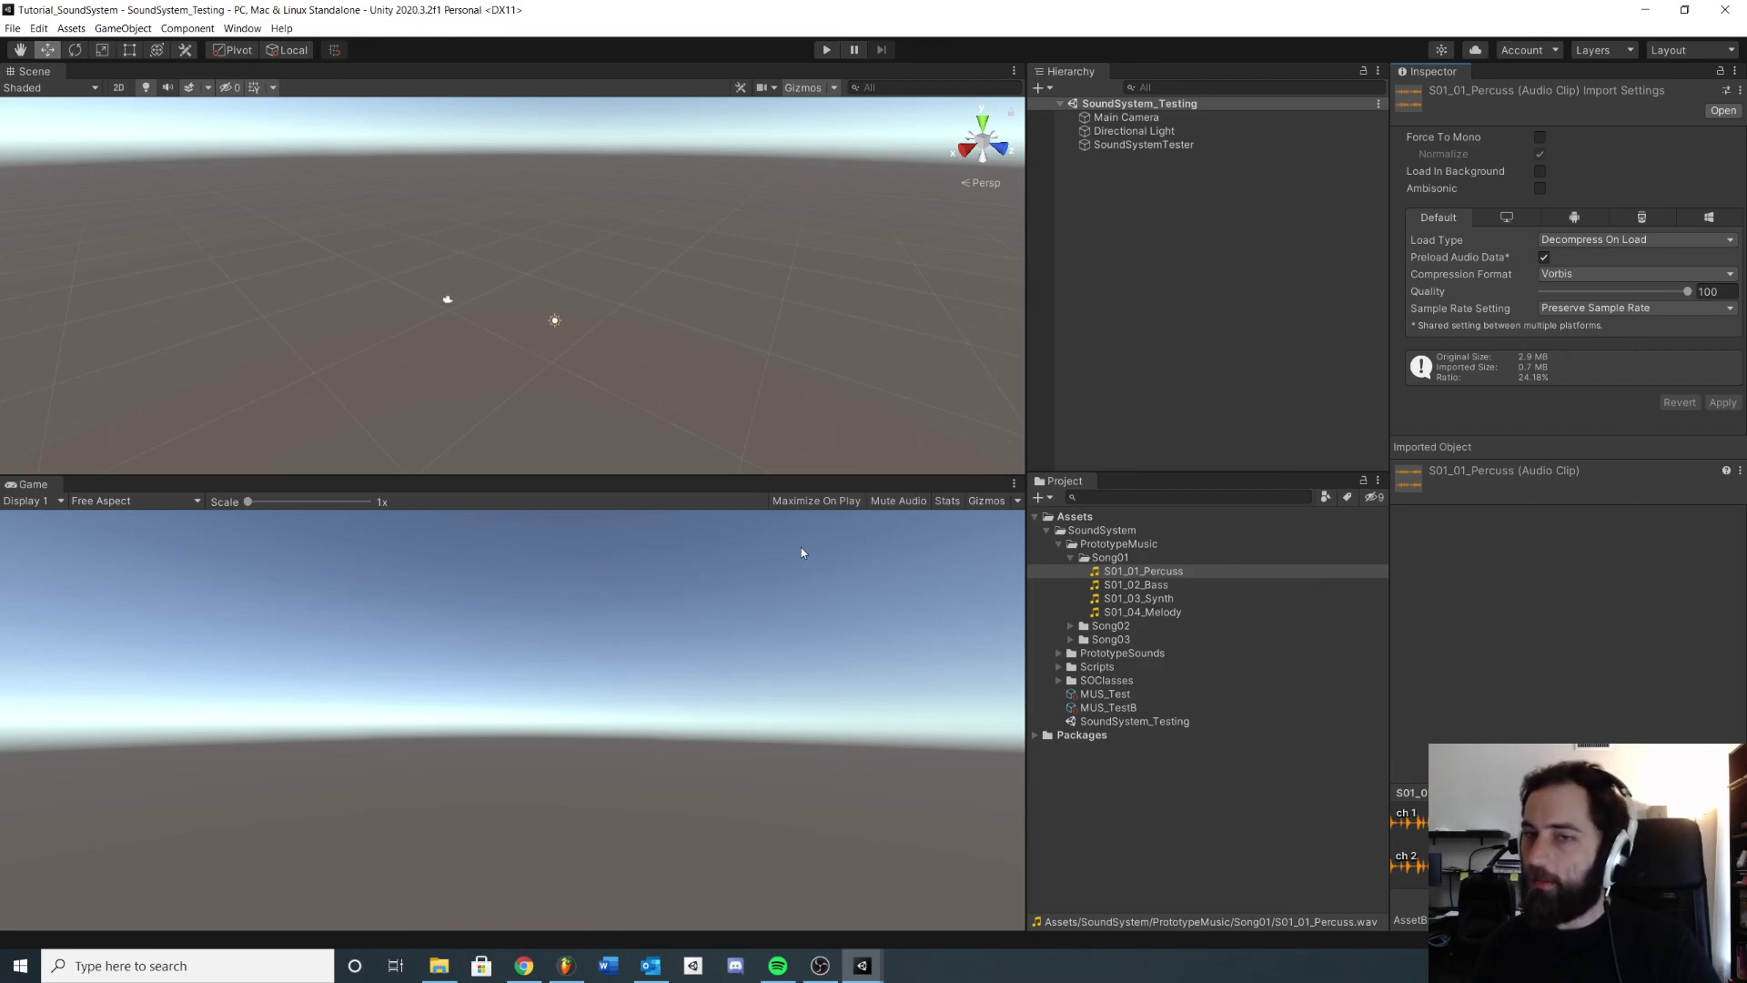
{"action": "left_click", "coordinate": [1070, 557]}
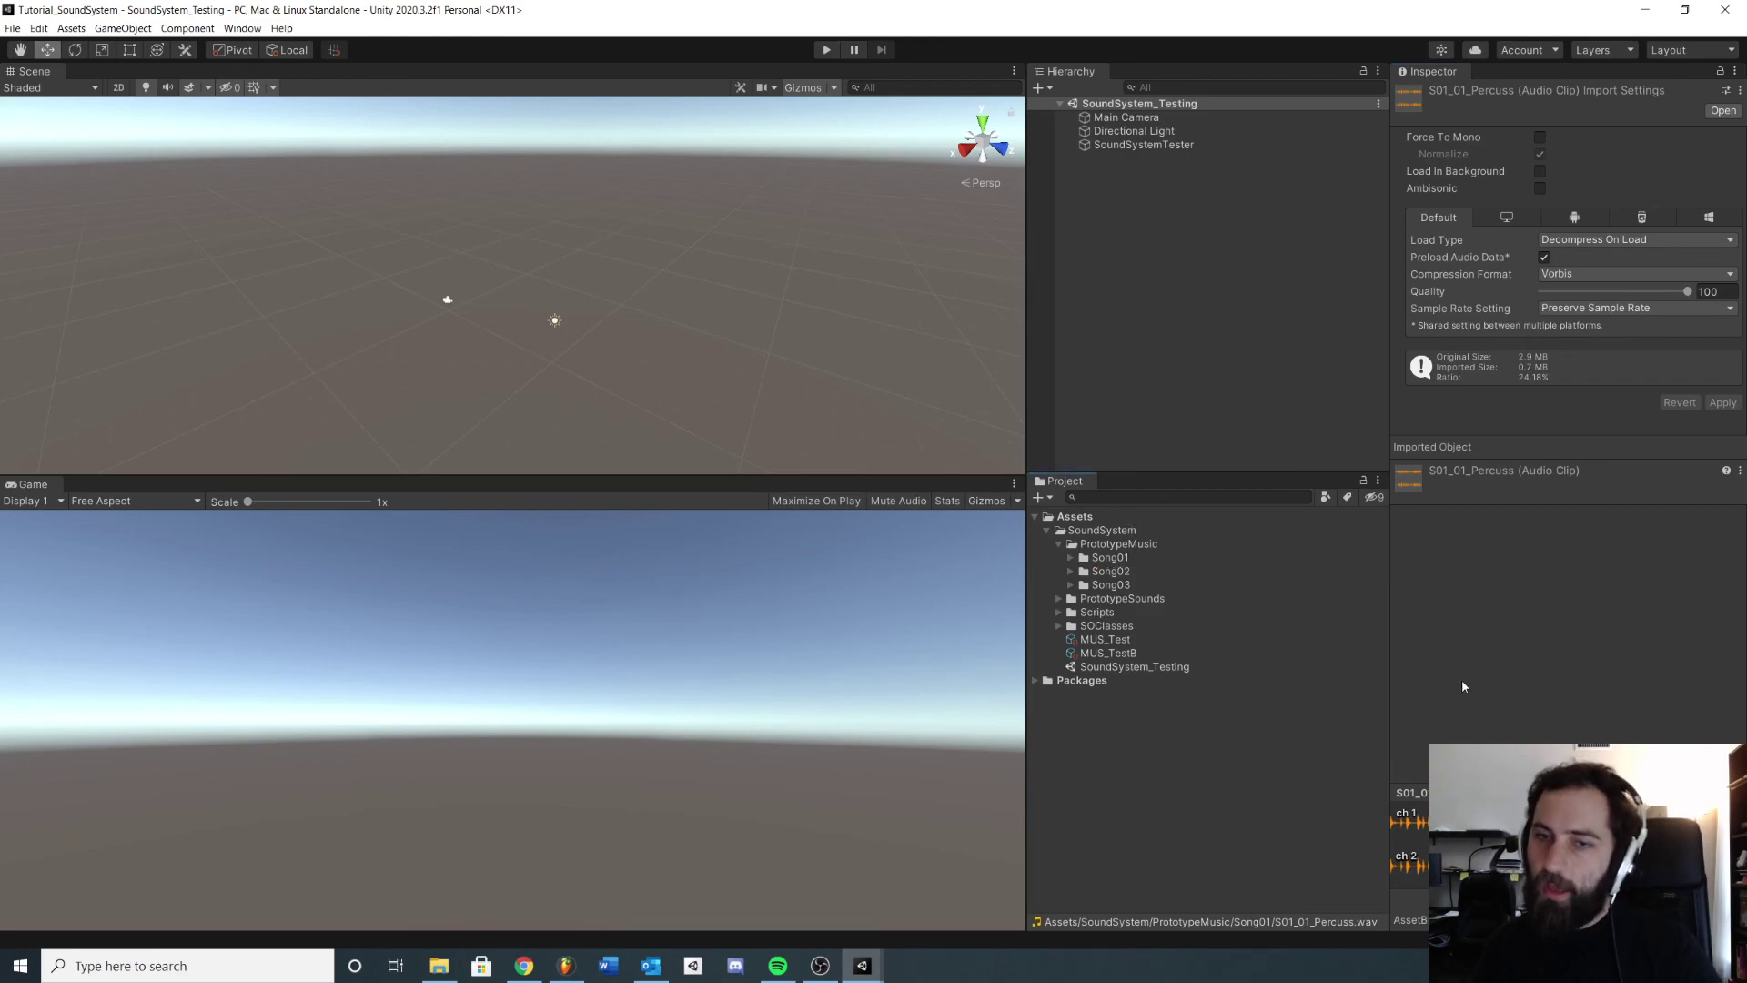